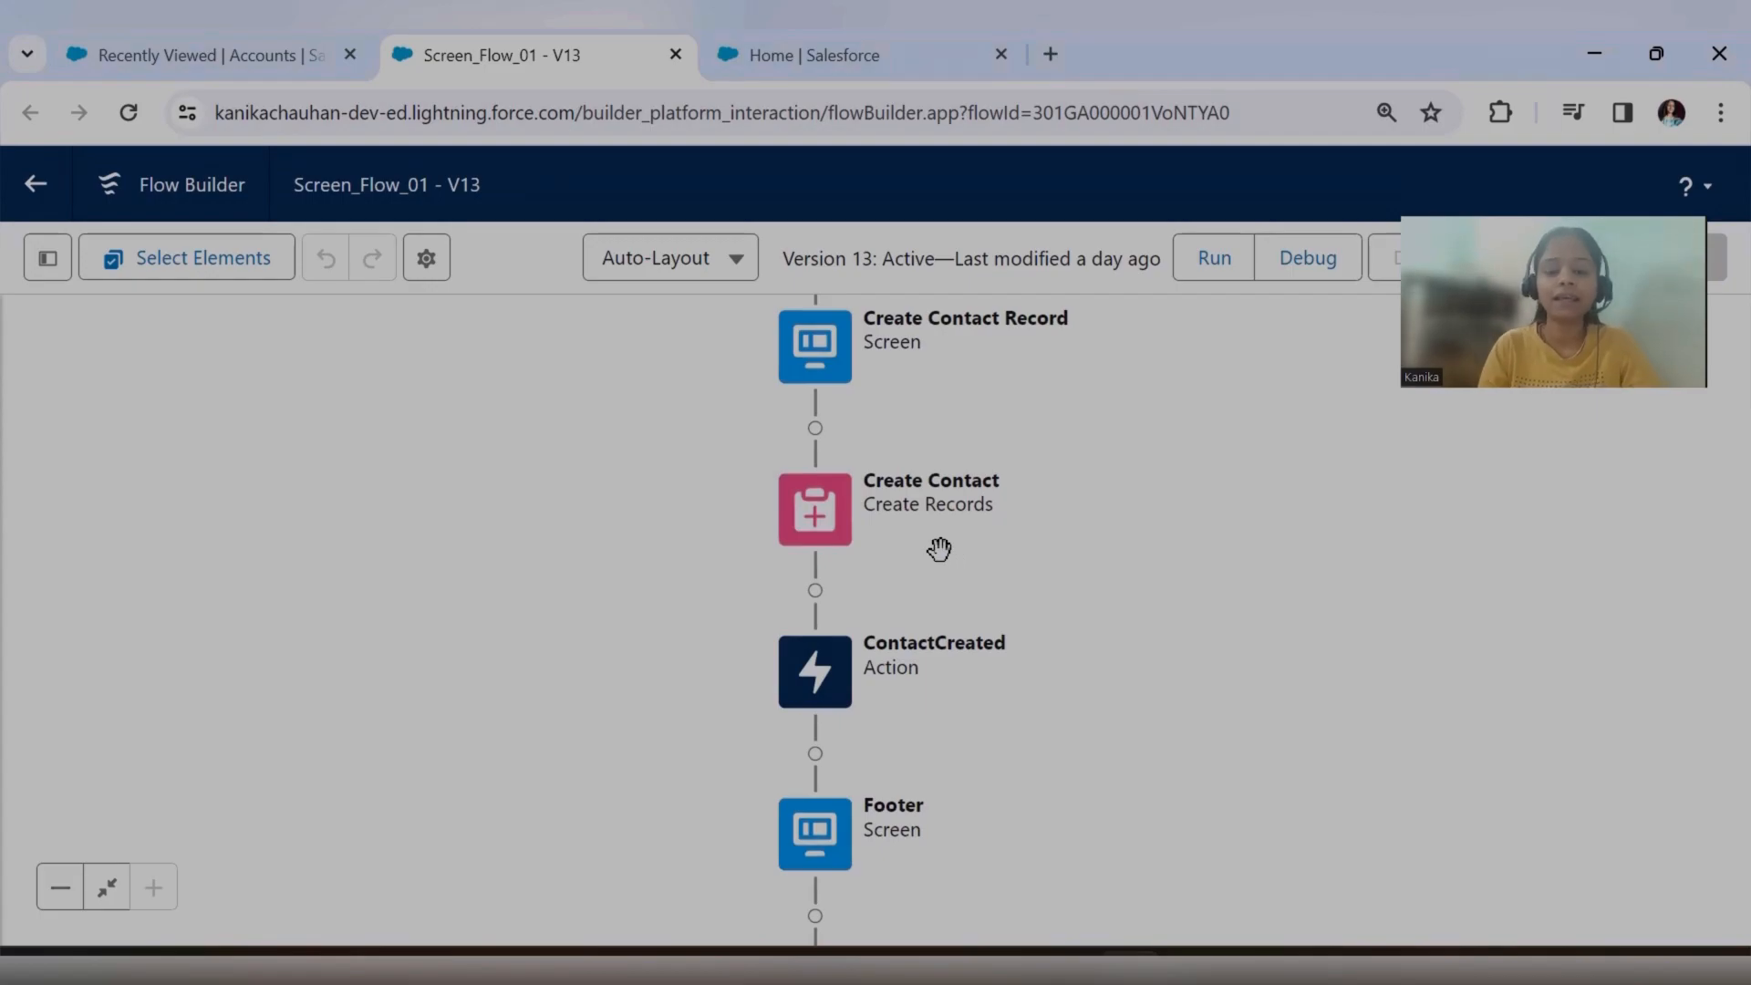
Open the Test Rec2 account from the recently viewed accounts and return to the Screen_Flow_01 flow.
click(166, 35)
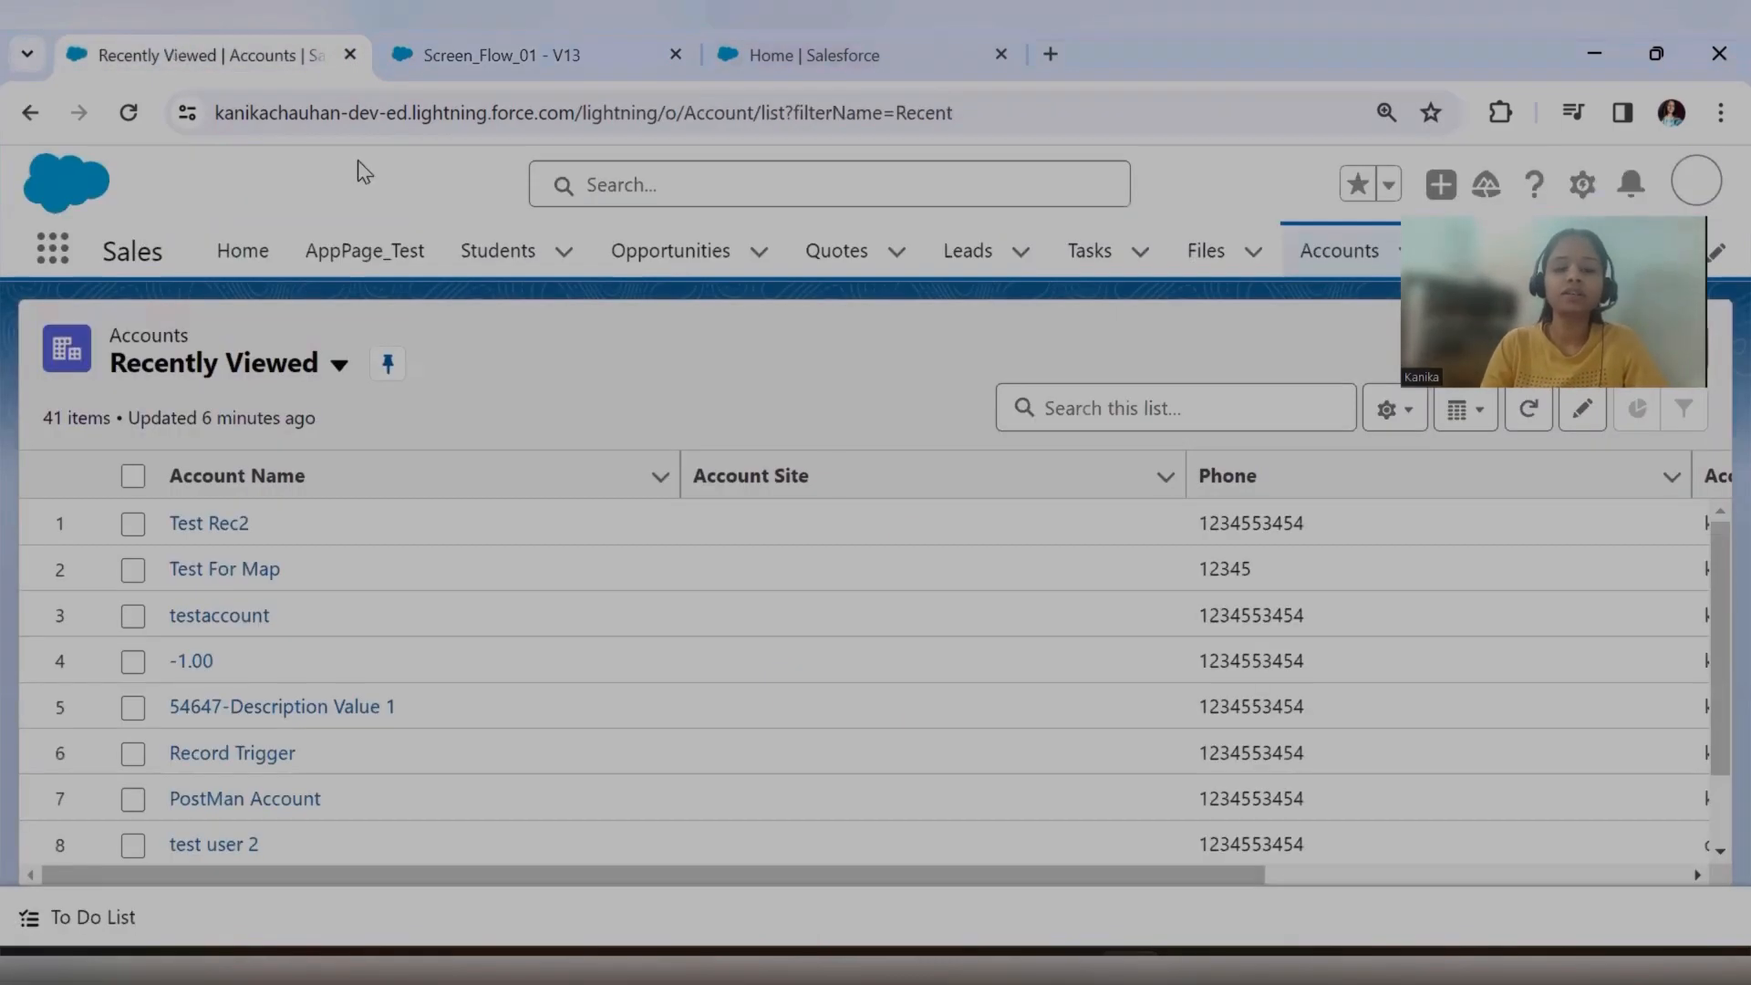
click(183, 525)
click(500, 61)
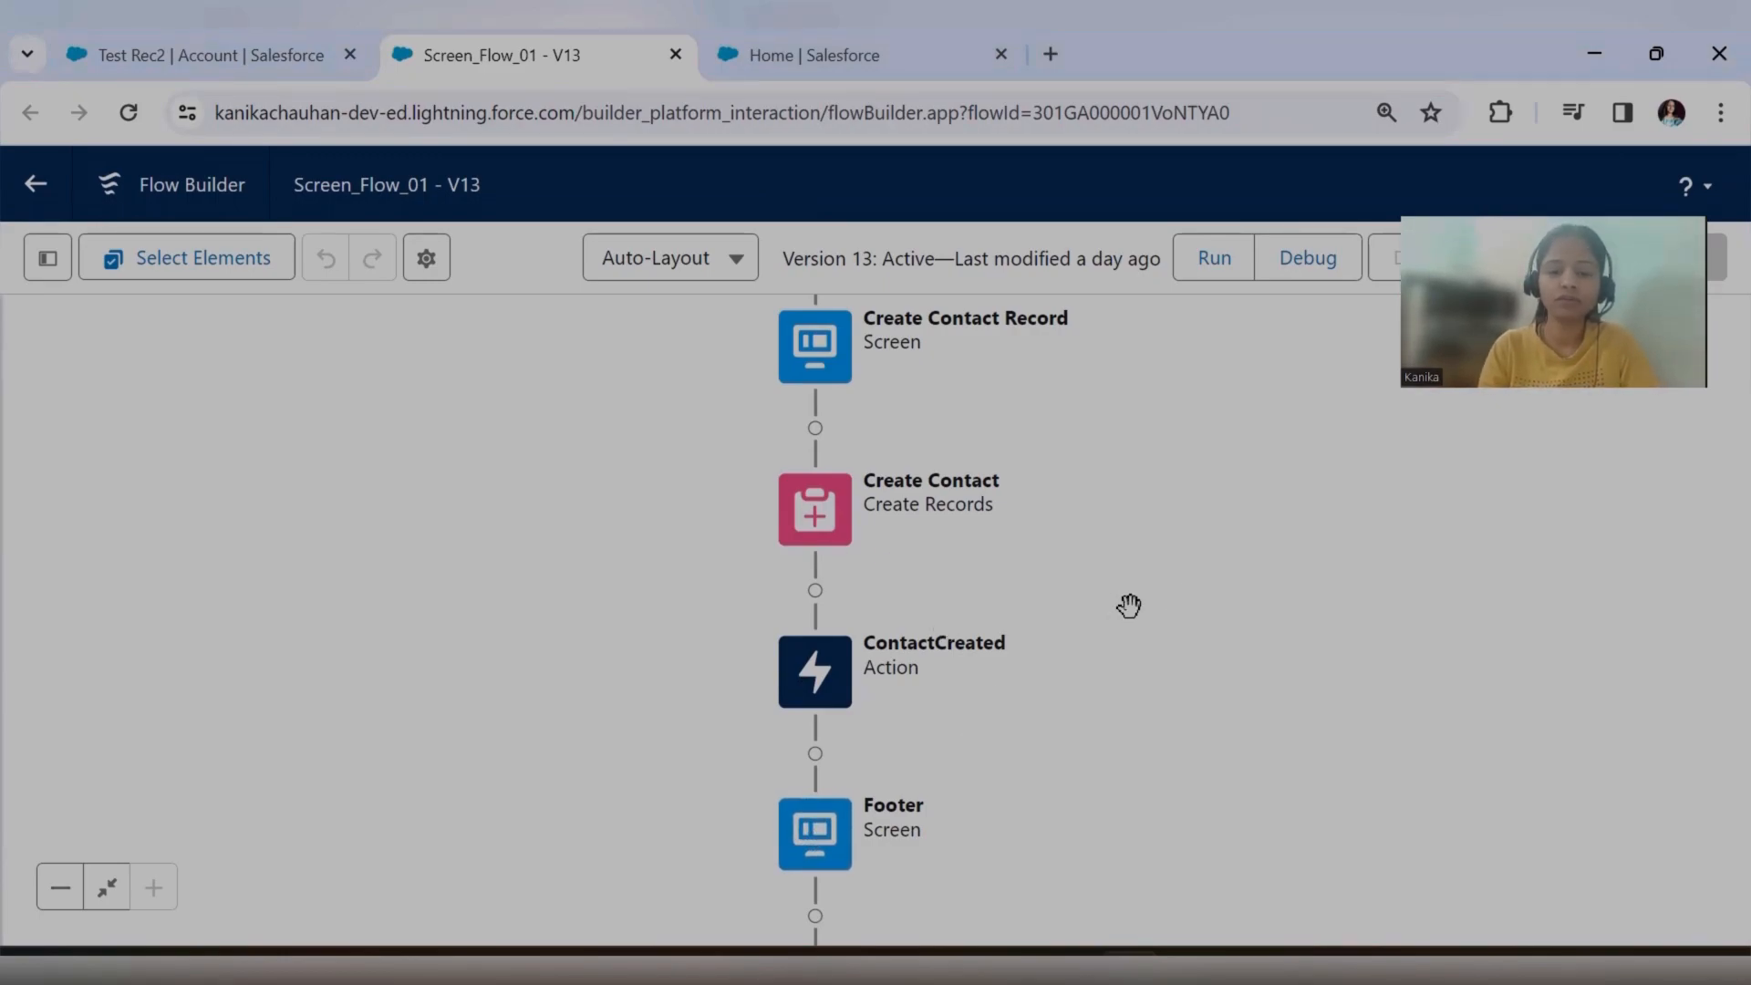
Look through the elements that can be added between Create Contact and ContactCreated, and close the list.
drag(1008, 632, 1059, 531)
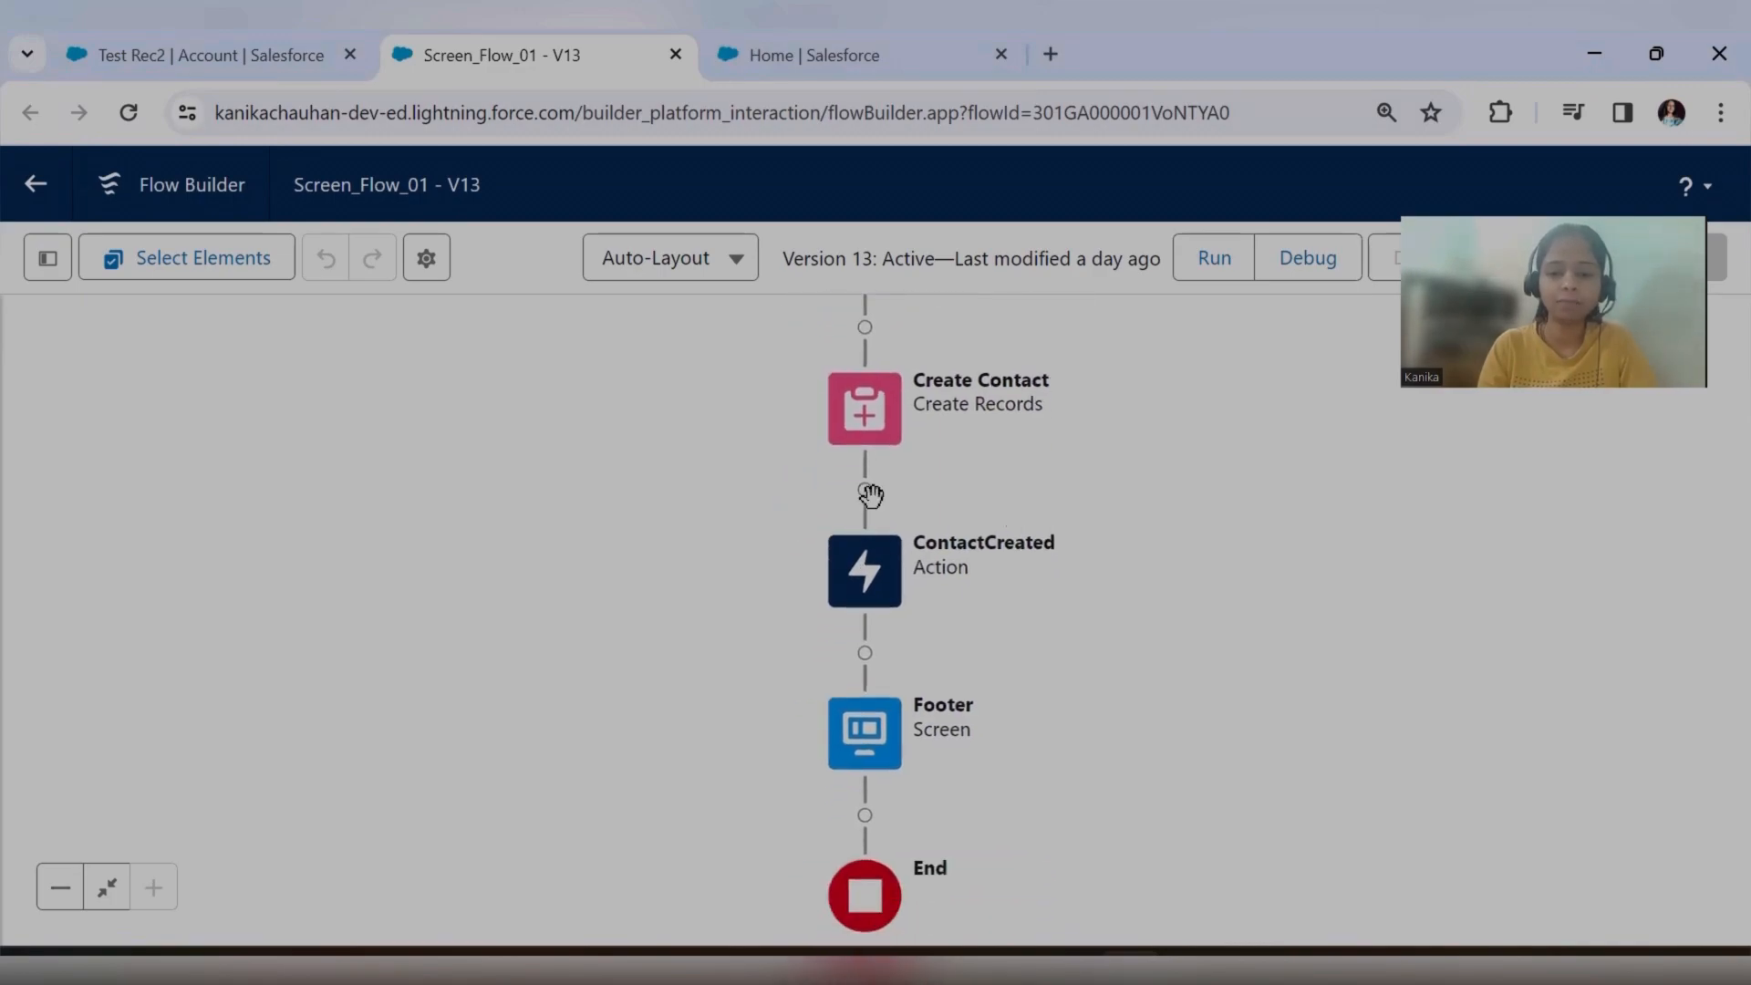
click(865, 490)
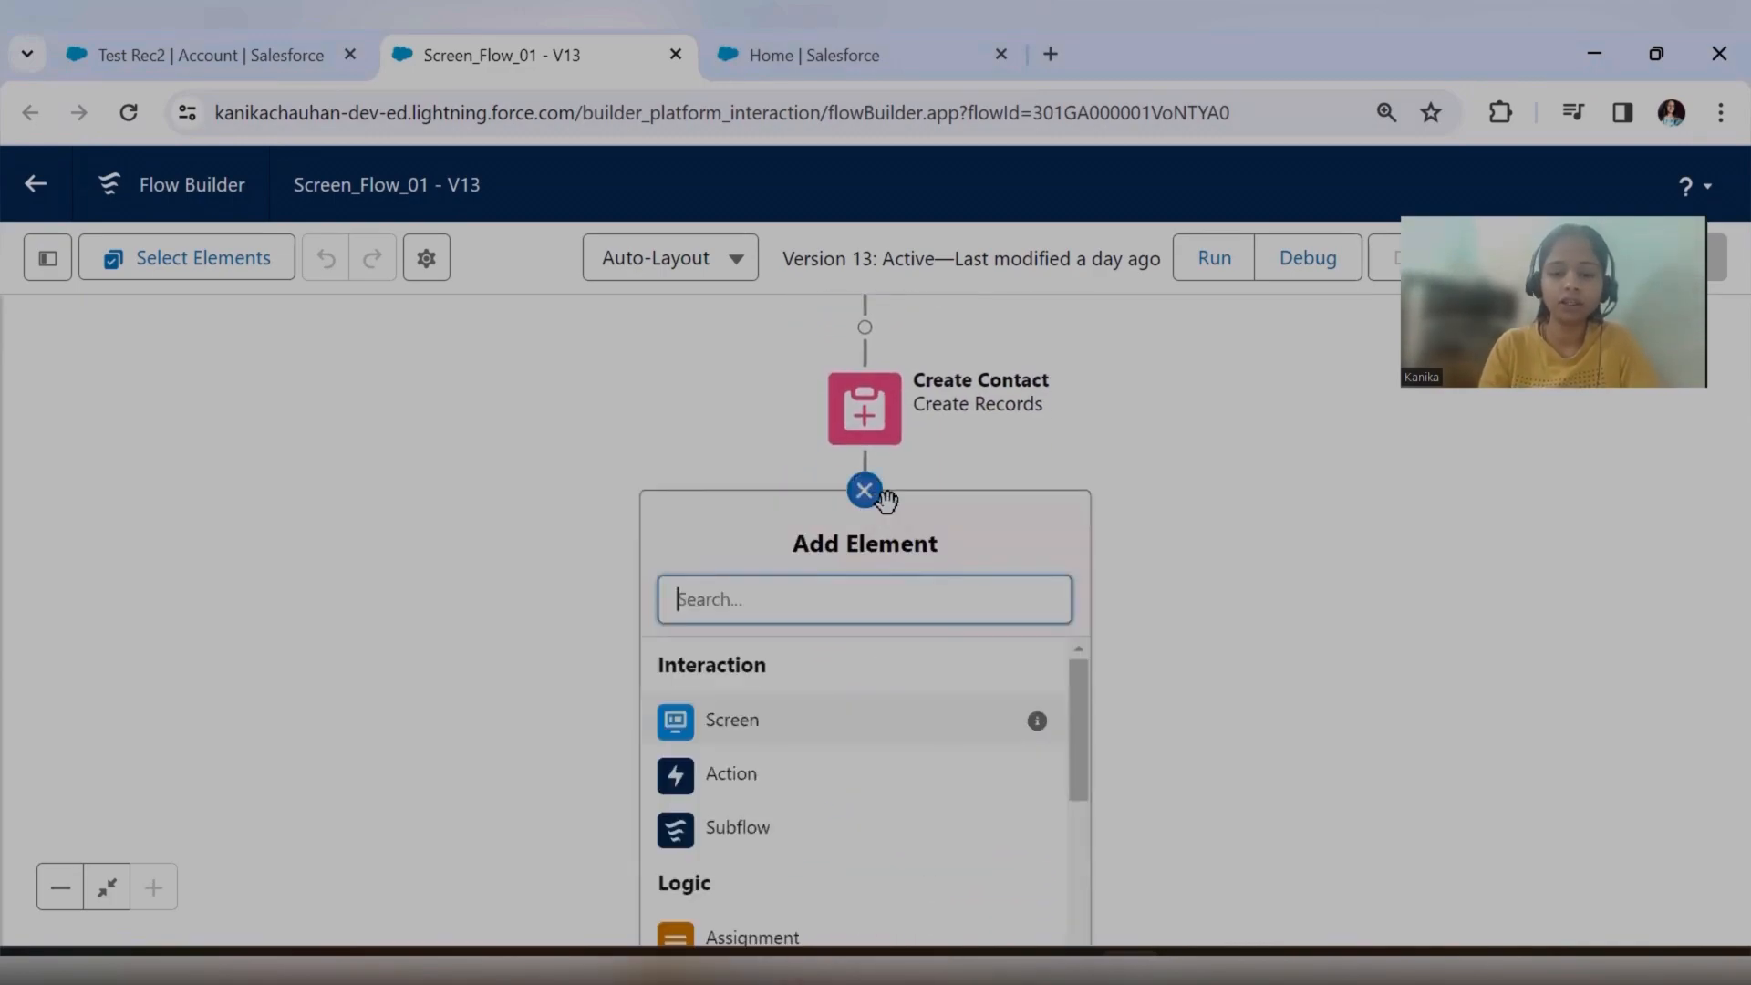
scroll(862, 802, down, 3)
scroll(866, 764, down, 2)
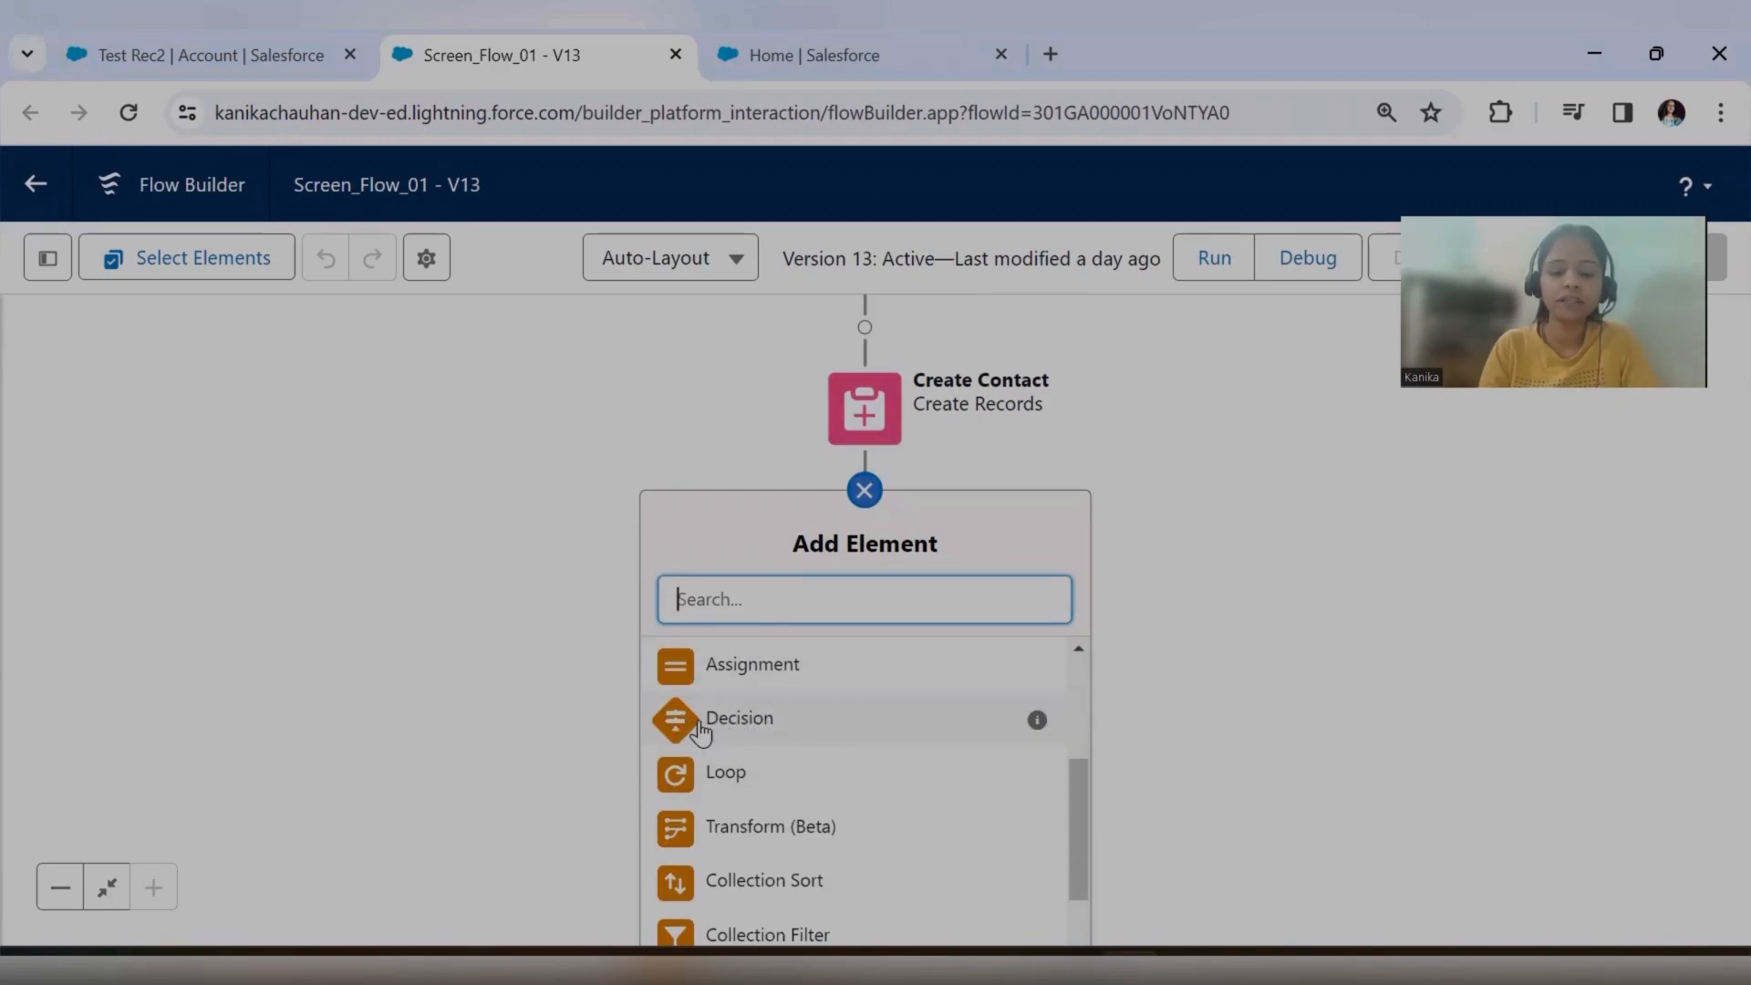
click(1324, 593)
drag(1146, 625, 1148, 559)
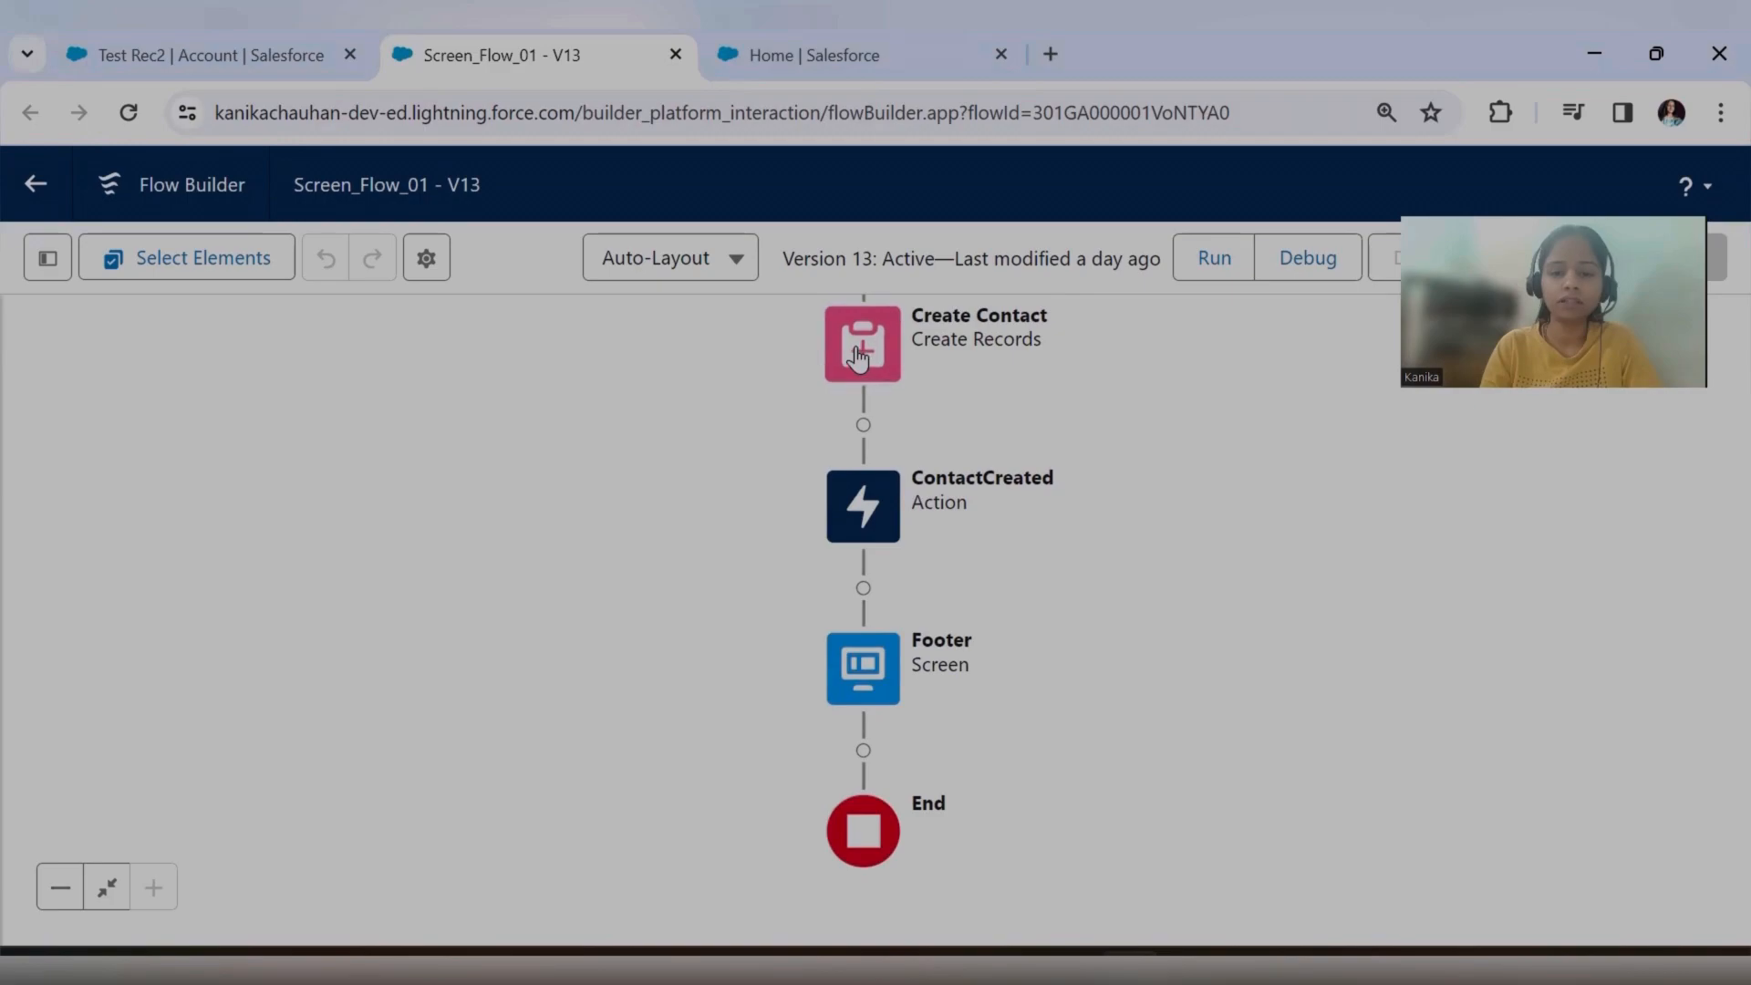
Examine the sequence of elements in Screen_Flow_01 from the start through the Create Contact, ContactCreated and Footer elements.
drag(1009, 383, 924, 507)
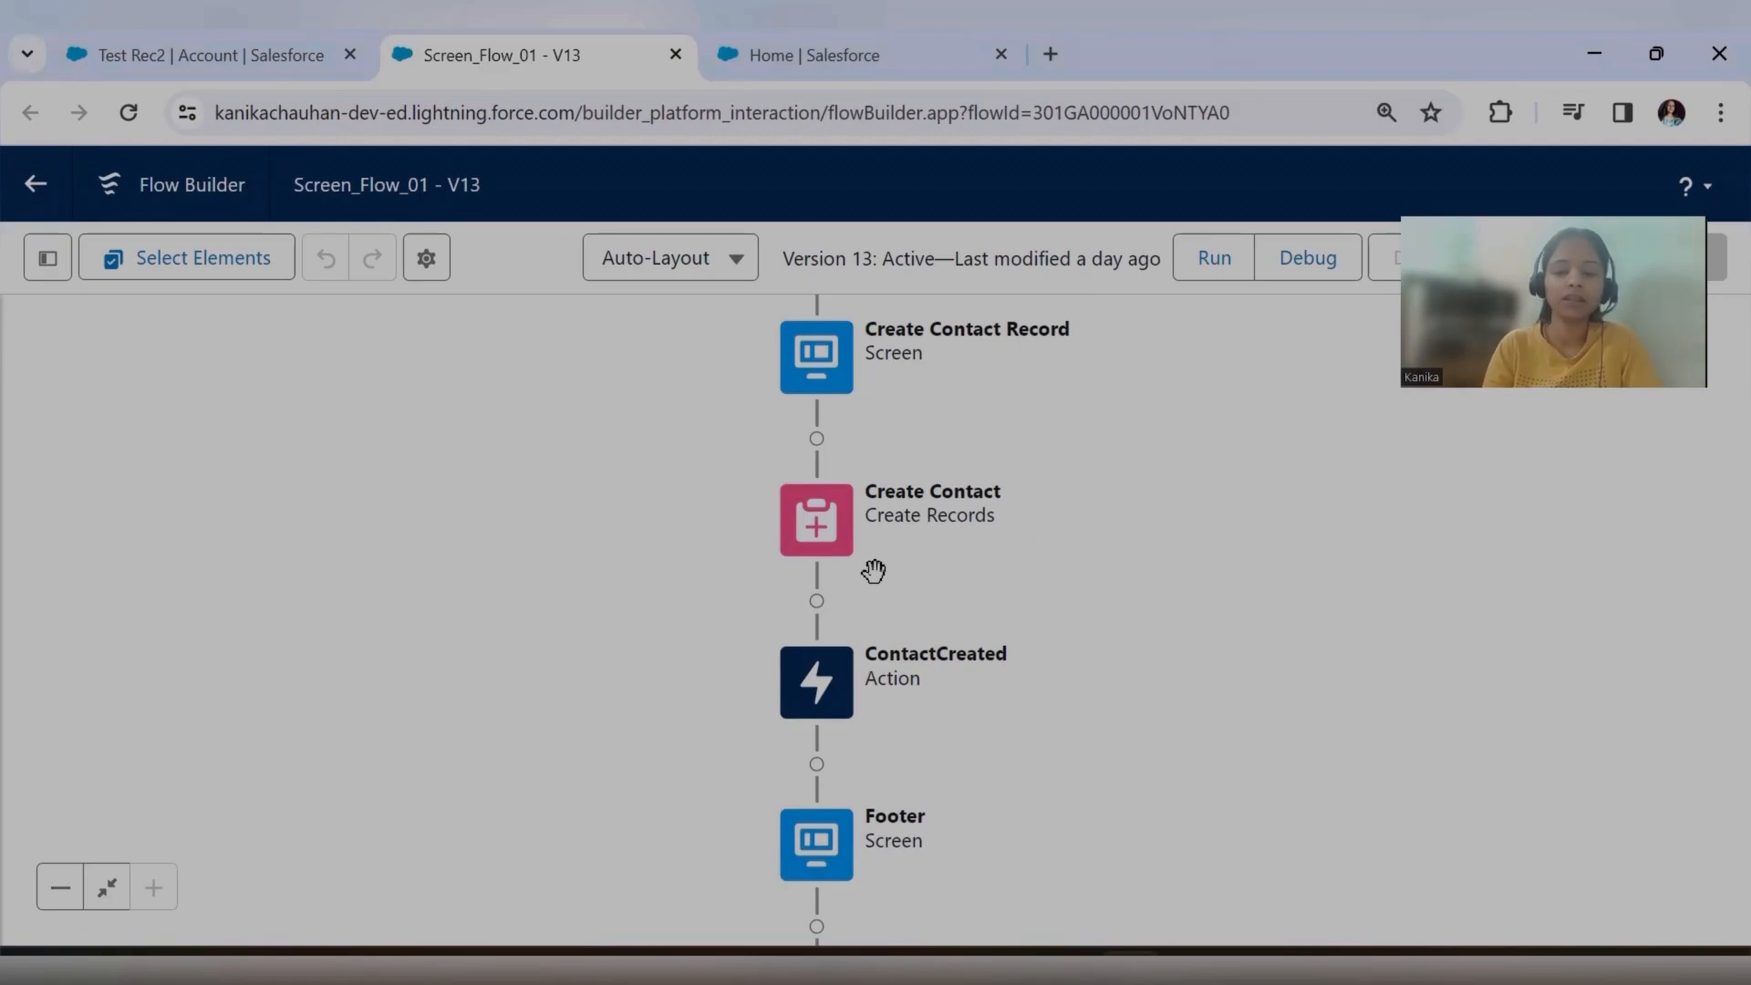
drag(916, 569, 924, 485)
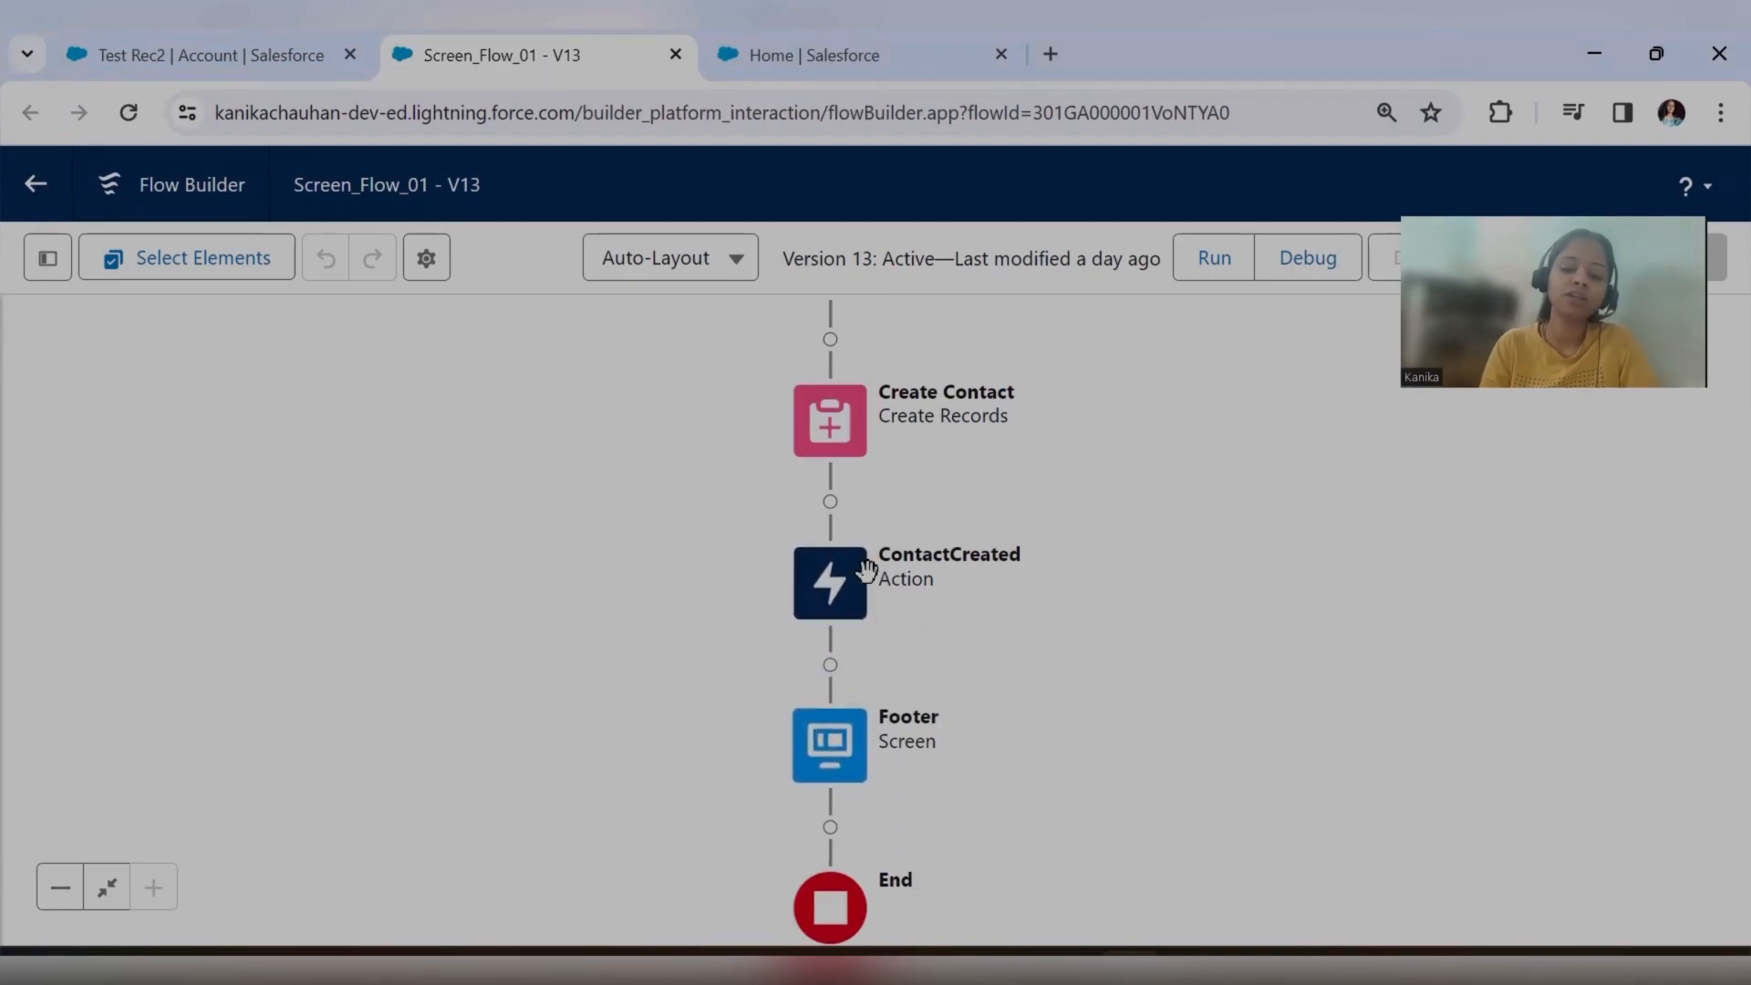
scroll(891, 430, up, 2)
scroll(880, 403, up, 1)
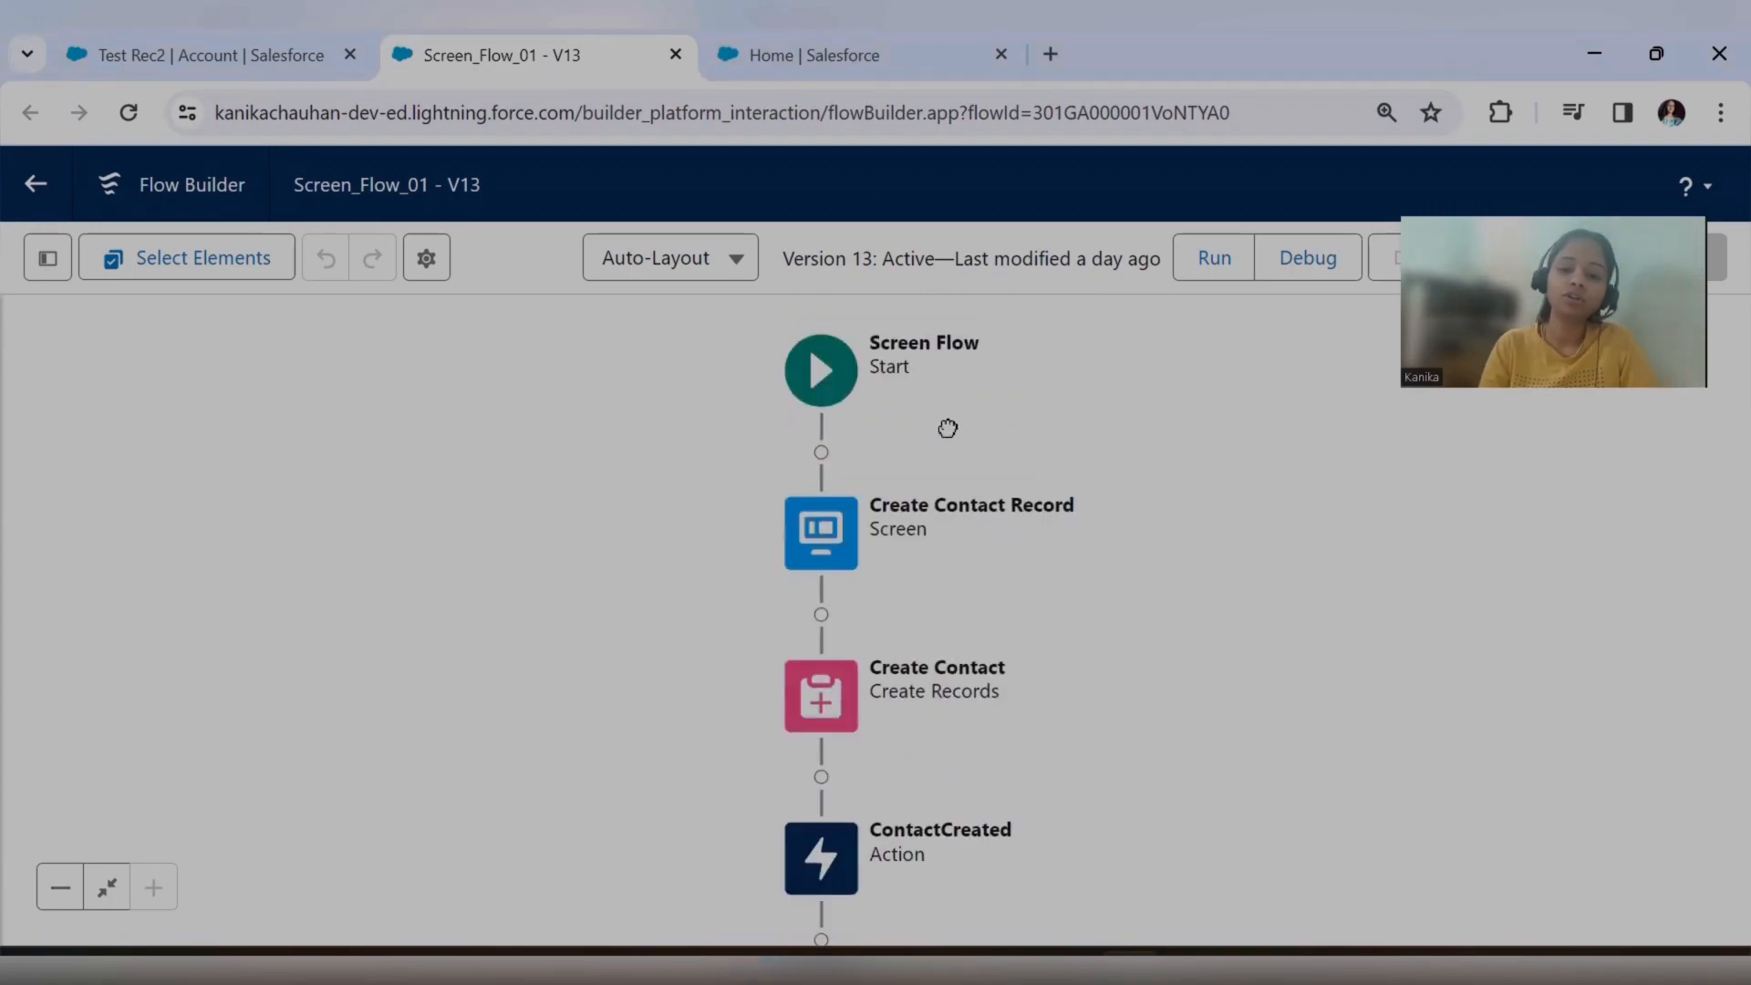
scroll(948, 428, down, 1)
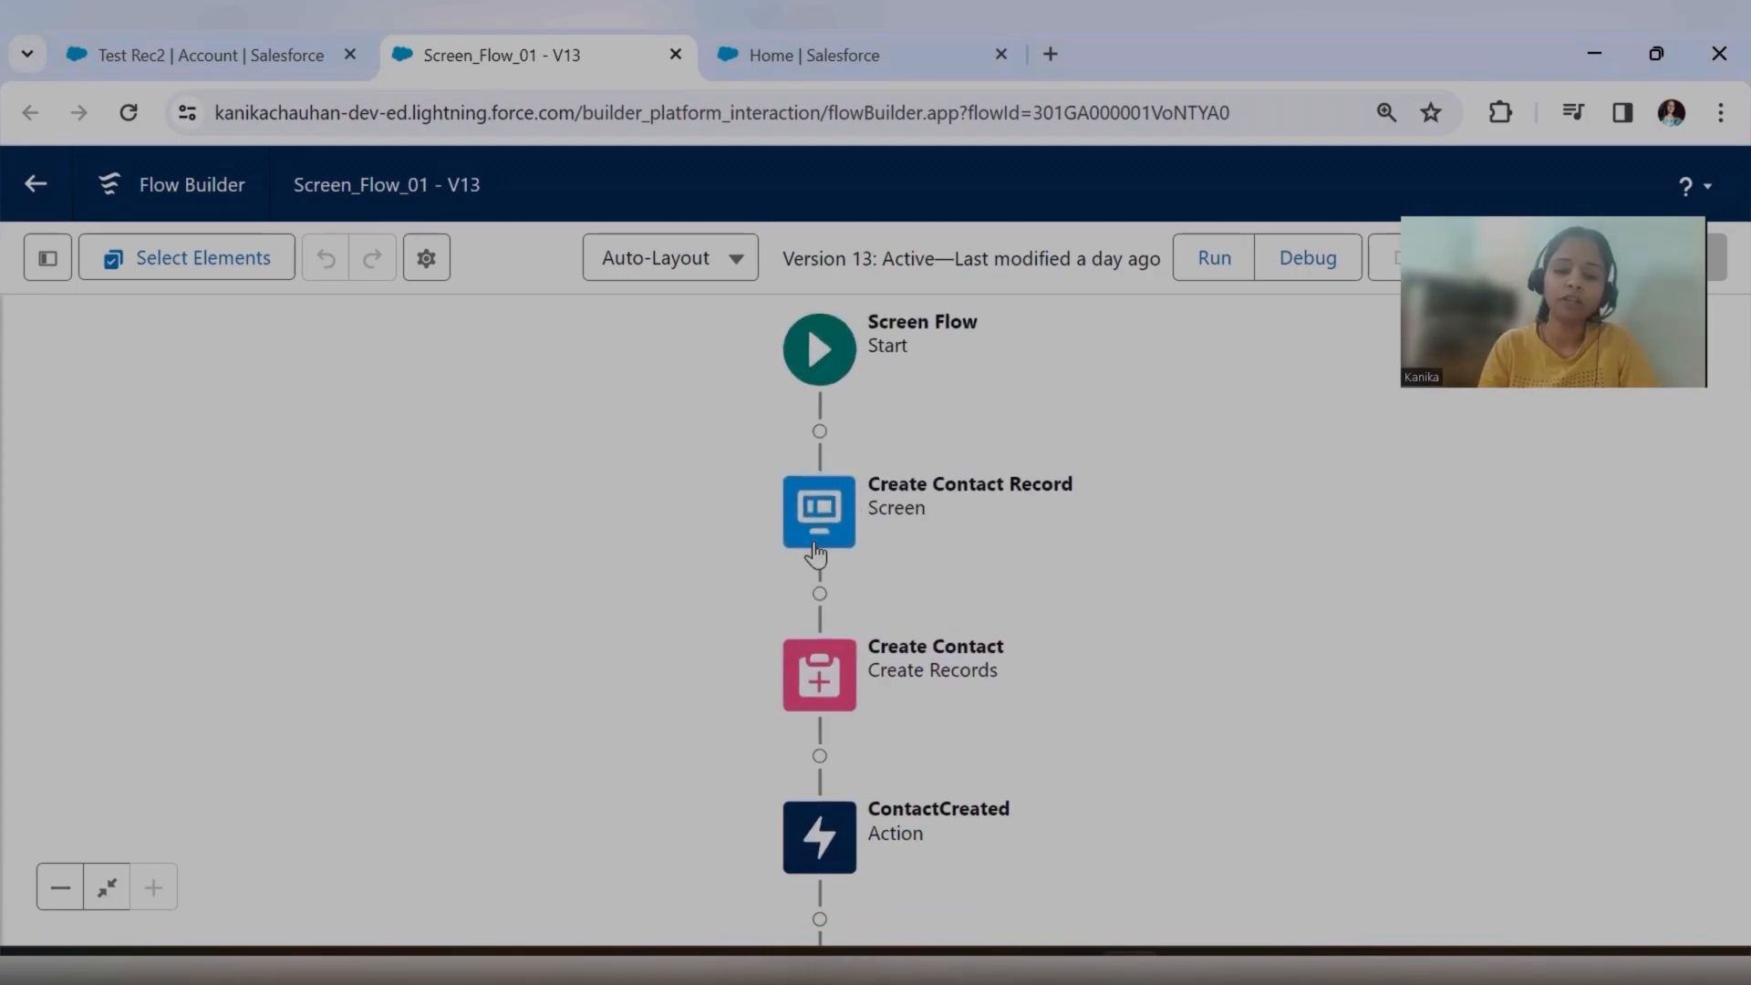
drag(936, 548, 941, 473)
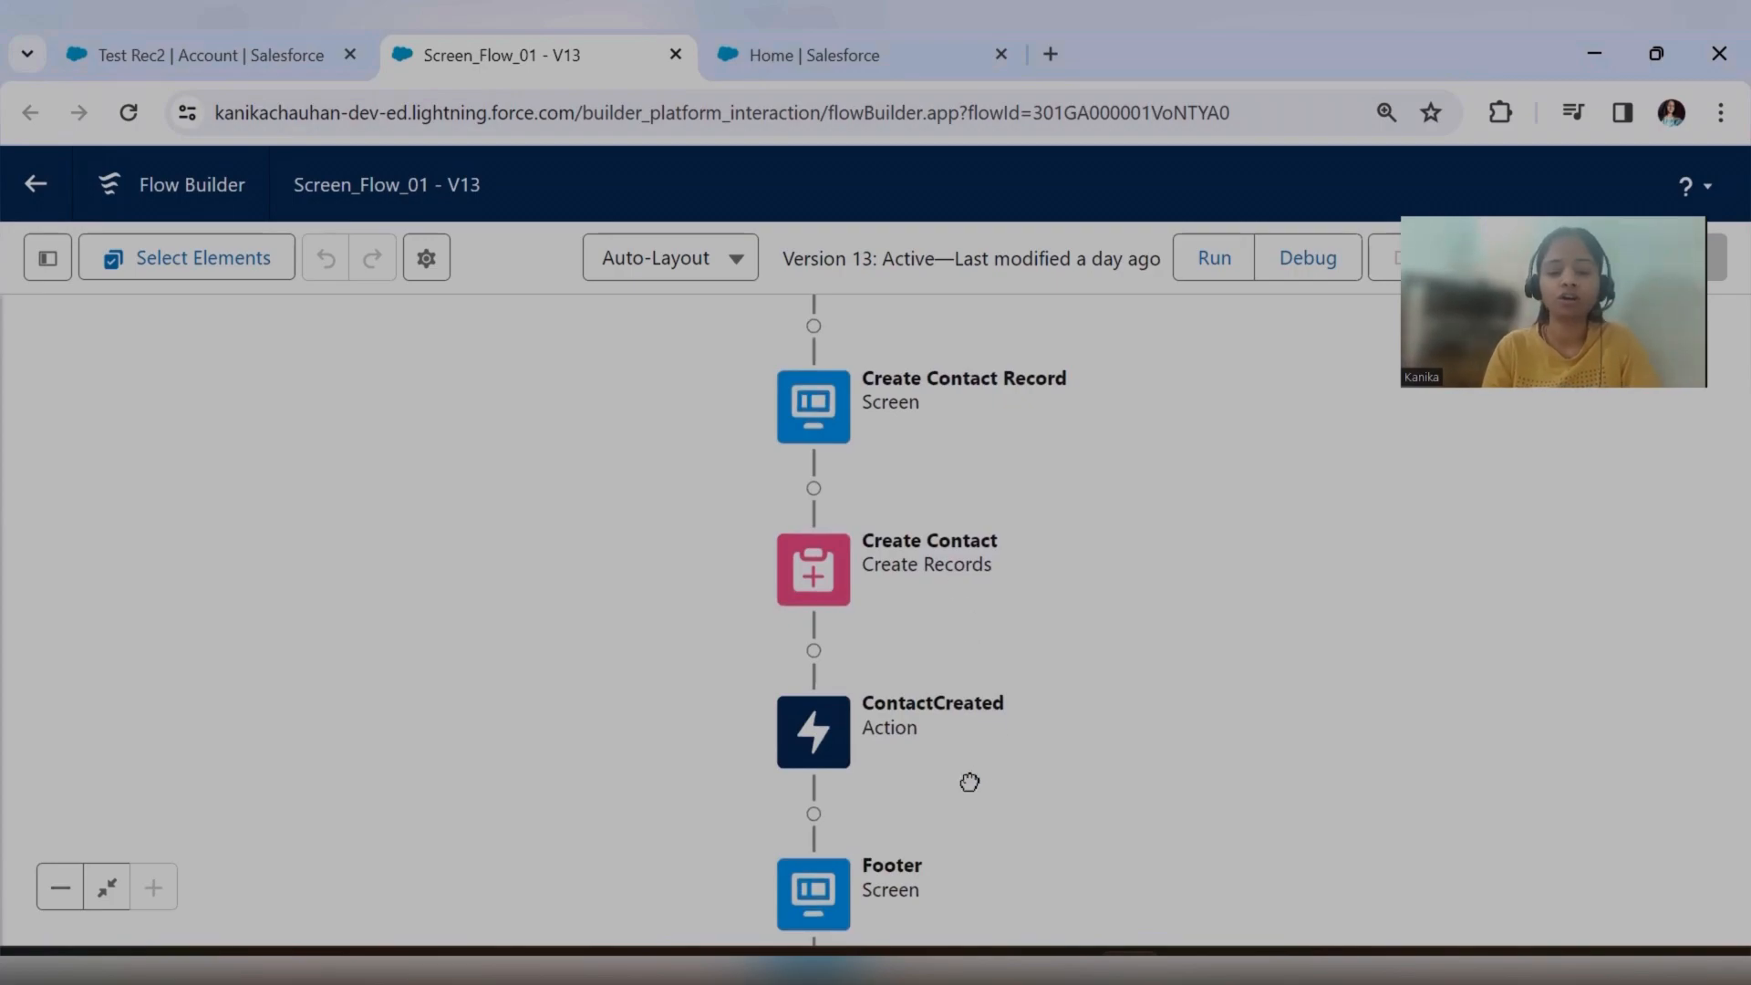
drag(969, 783, 989, 694)
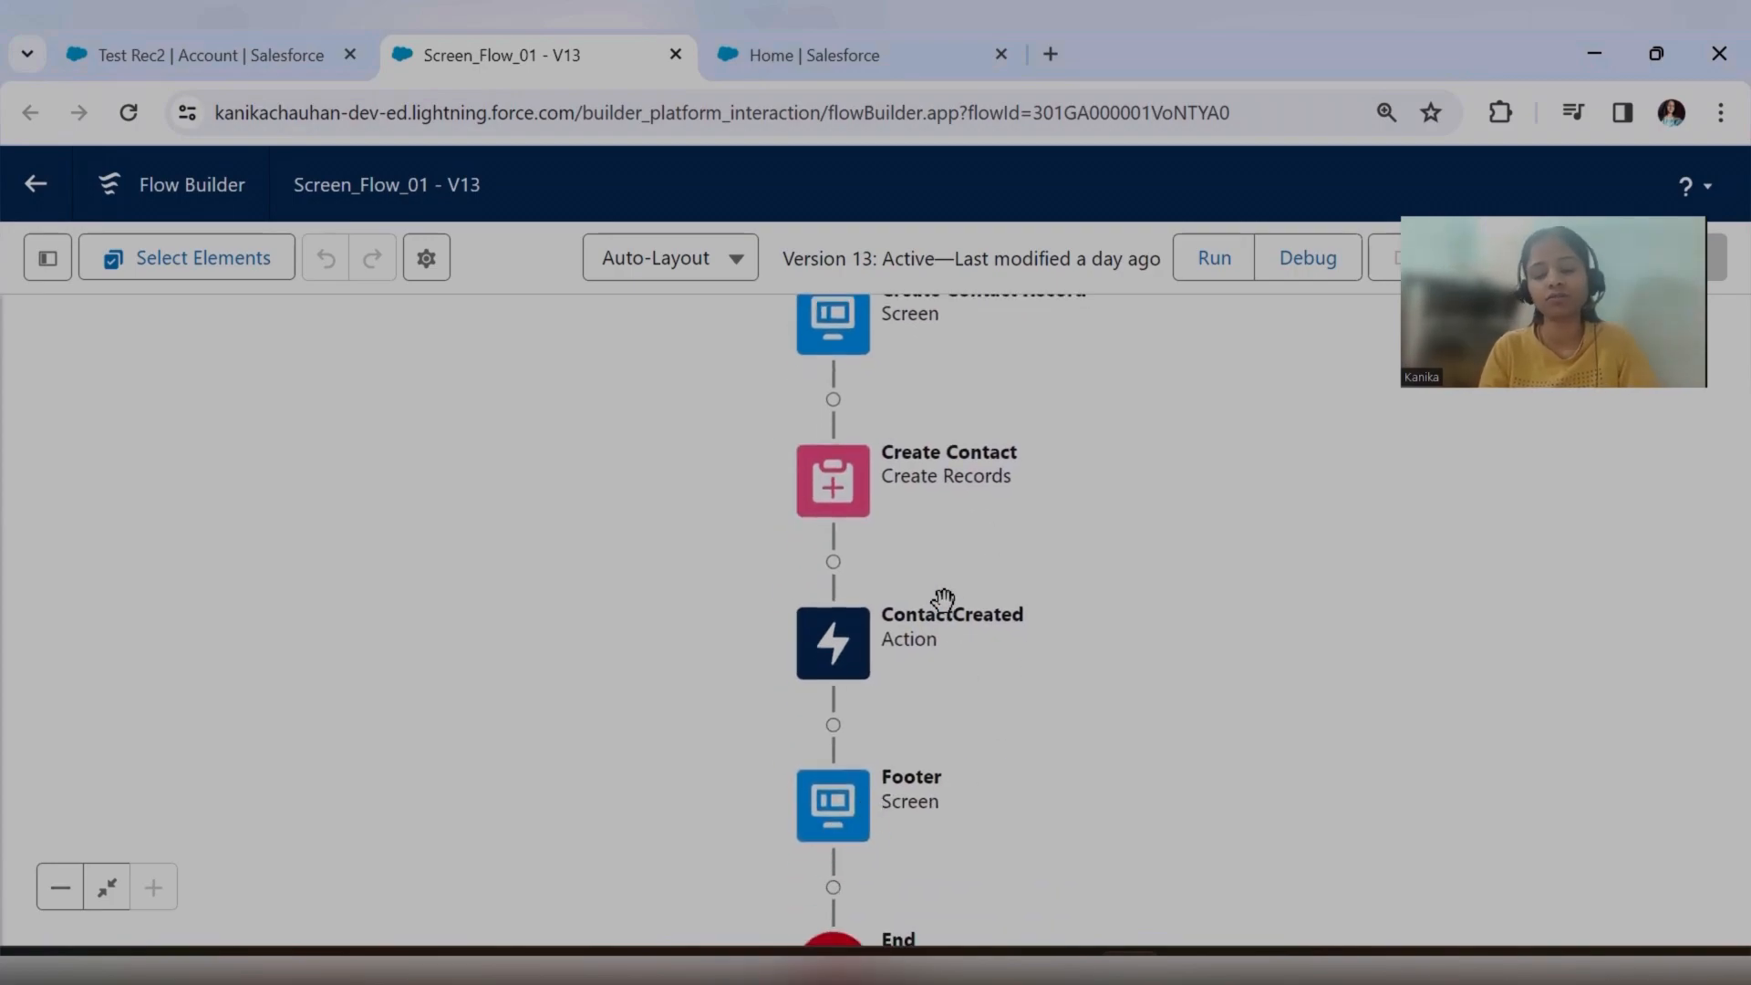
drag(944, 580, 942, 632)
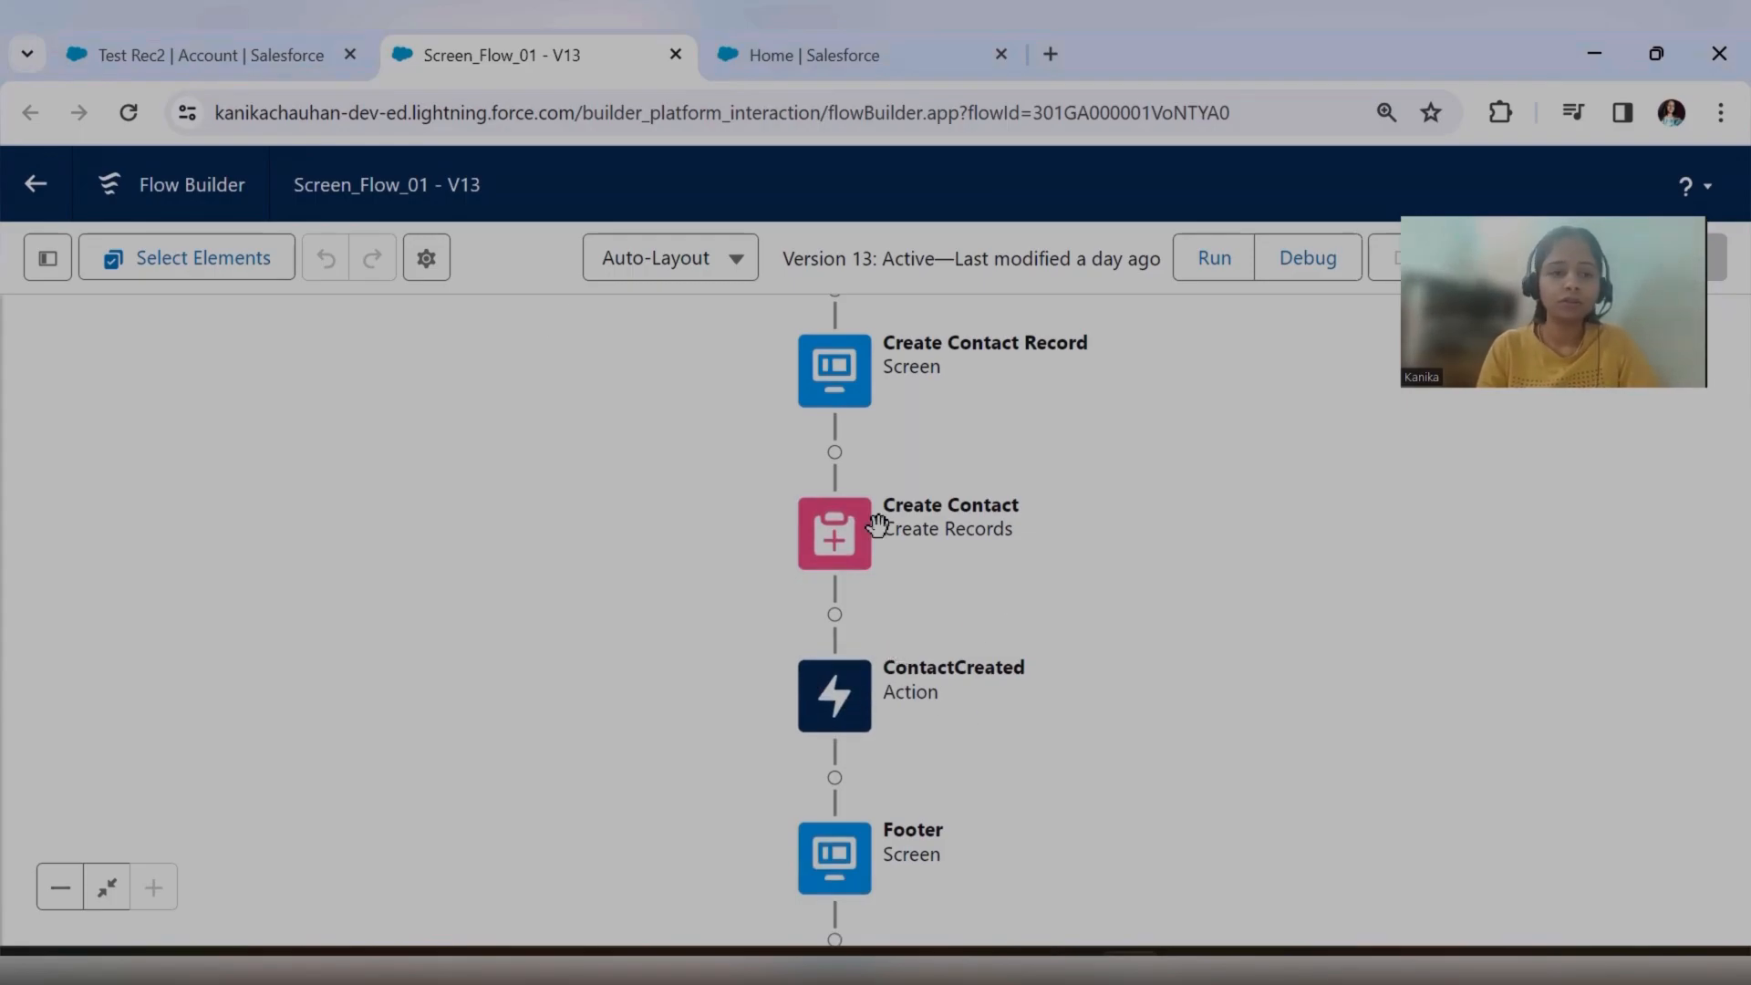
Check the Test Rec2 account's details and the flow definitions in Setup, and return to the Screen_Flow_01 flow.
click(310, 64)
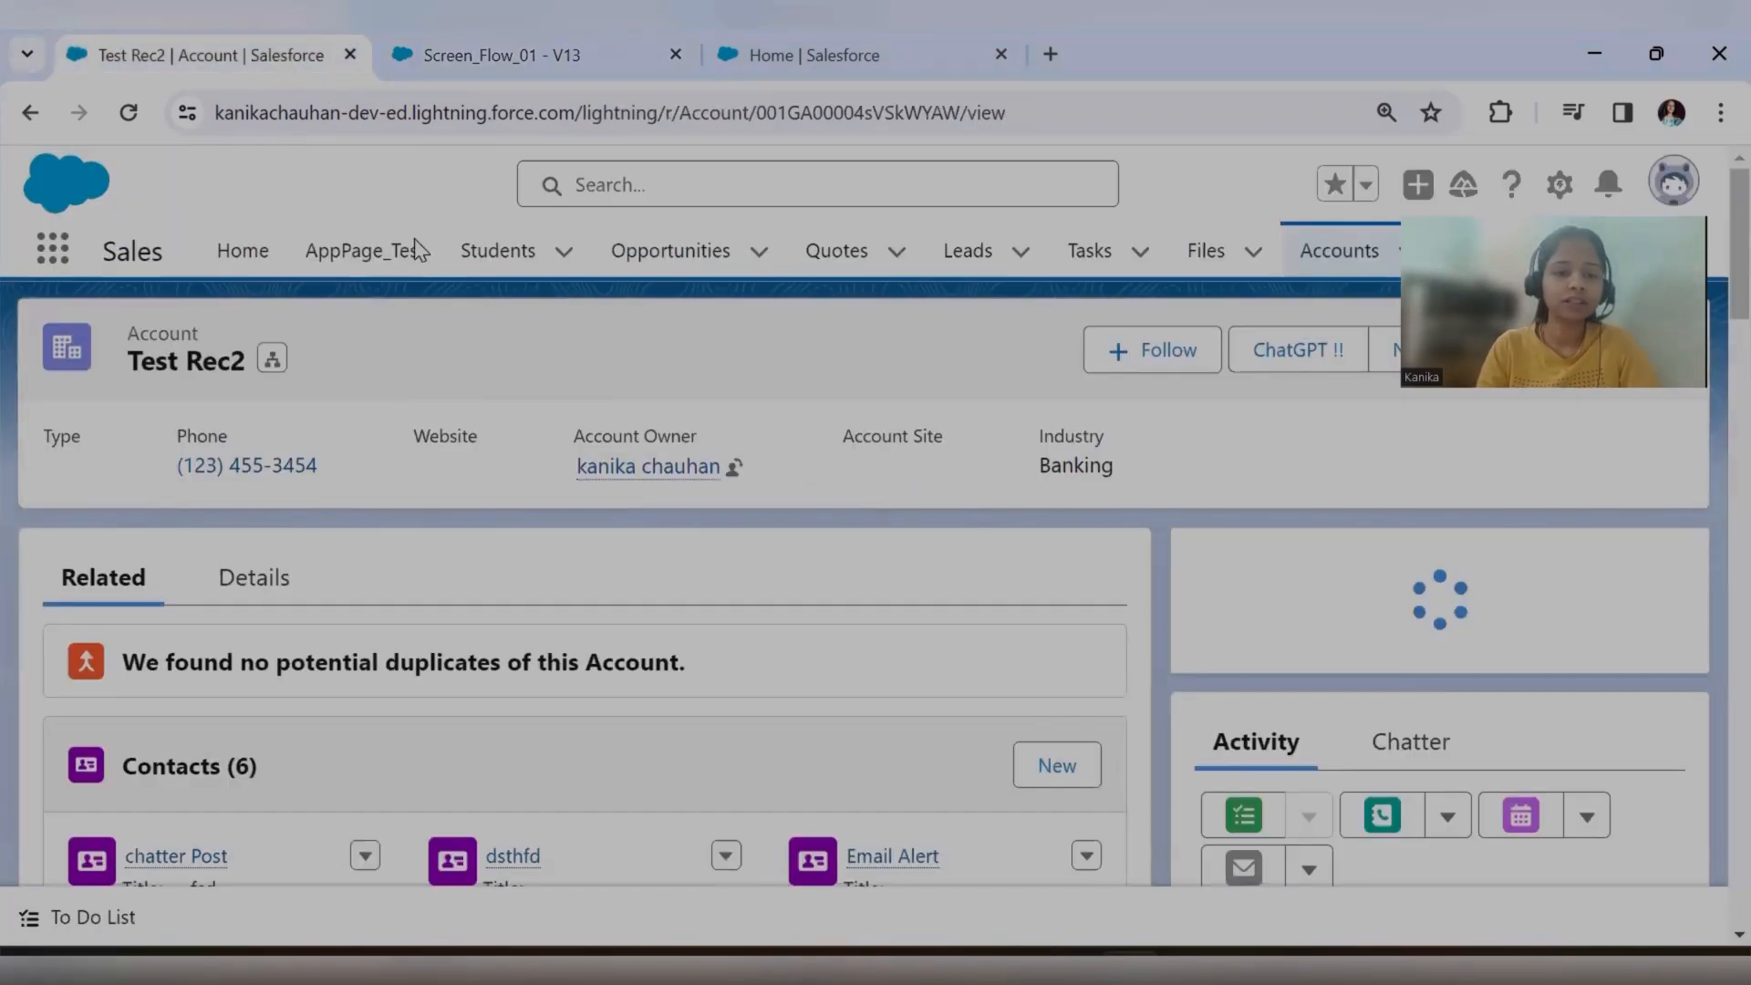
click(252, 584)
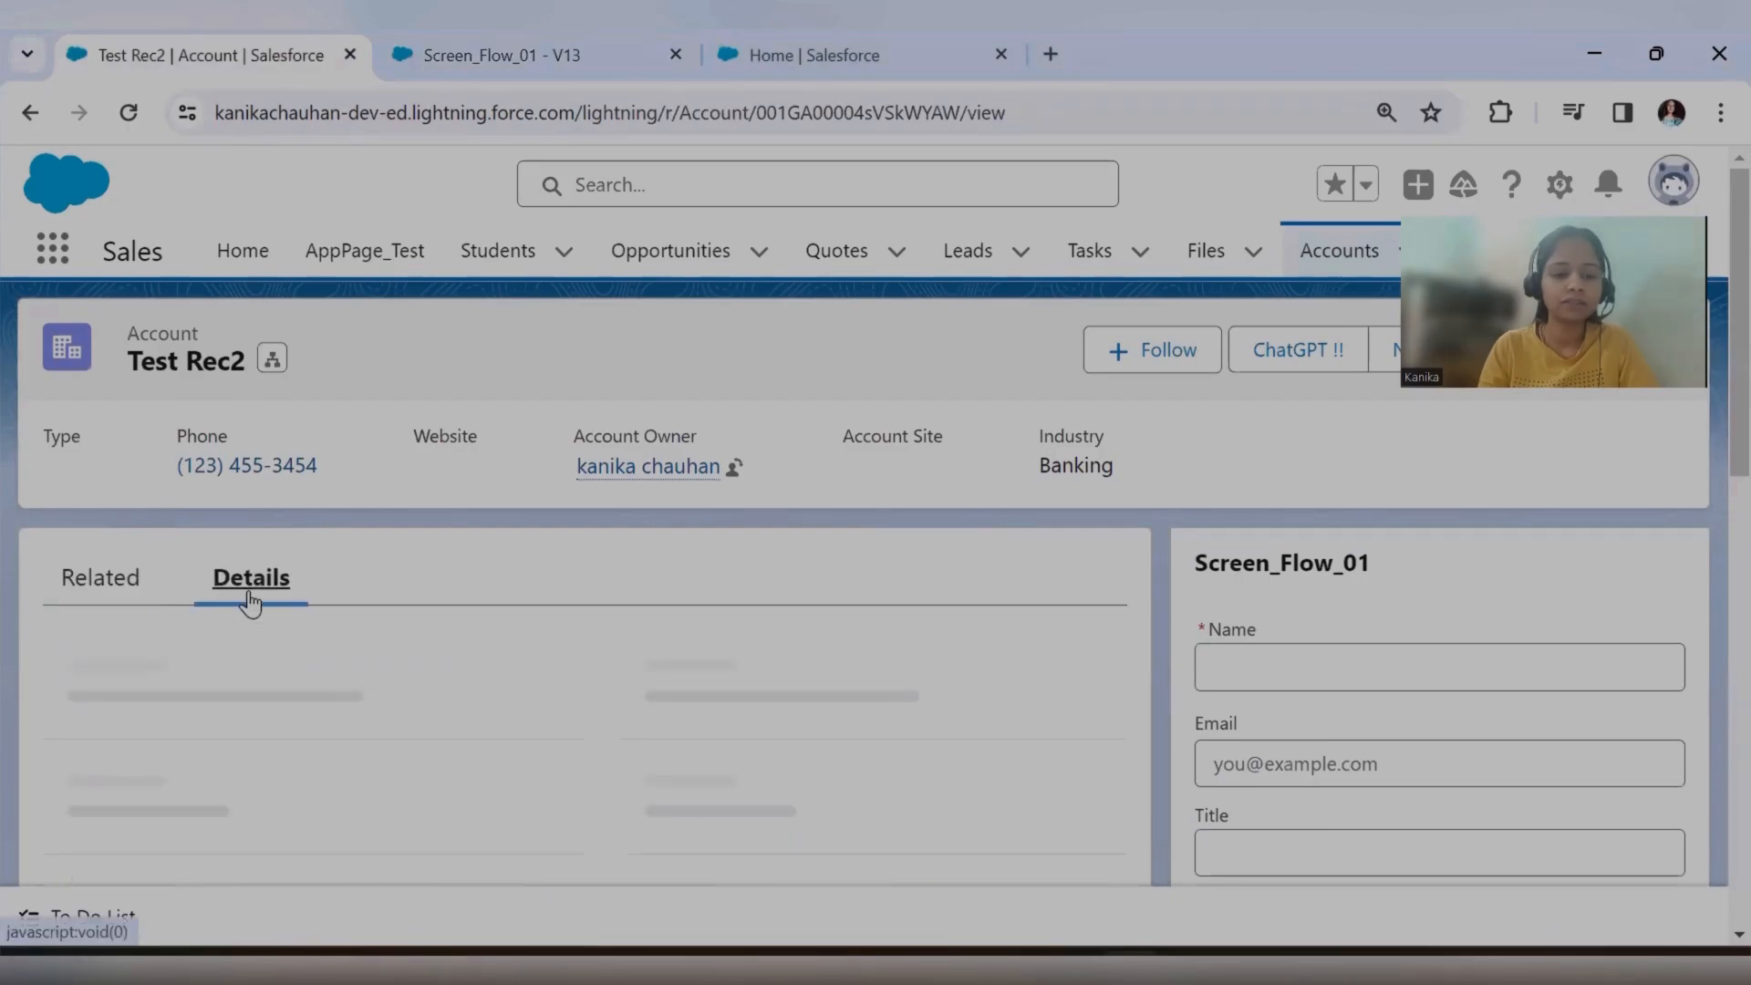
click(547, 53)
click(853, 53)
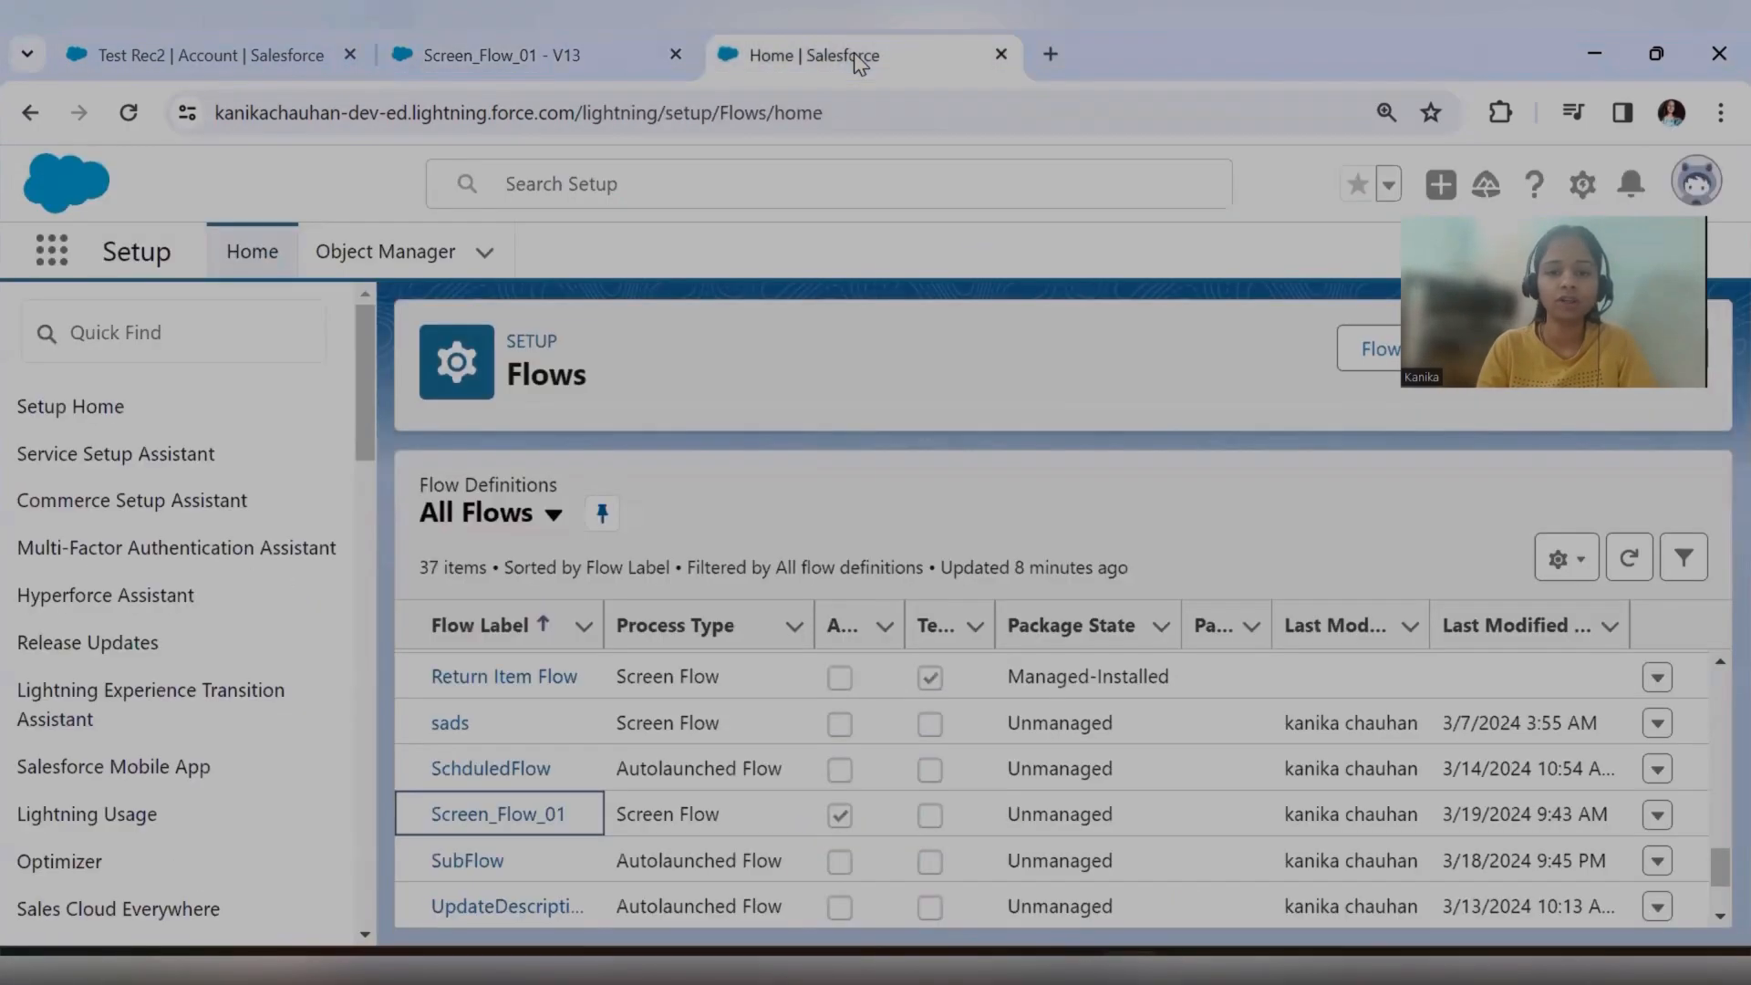
click(595, 53)
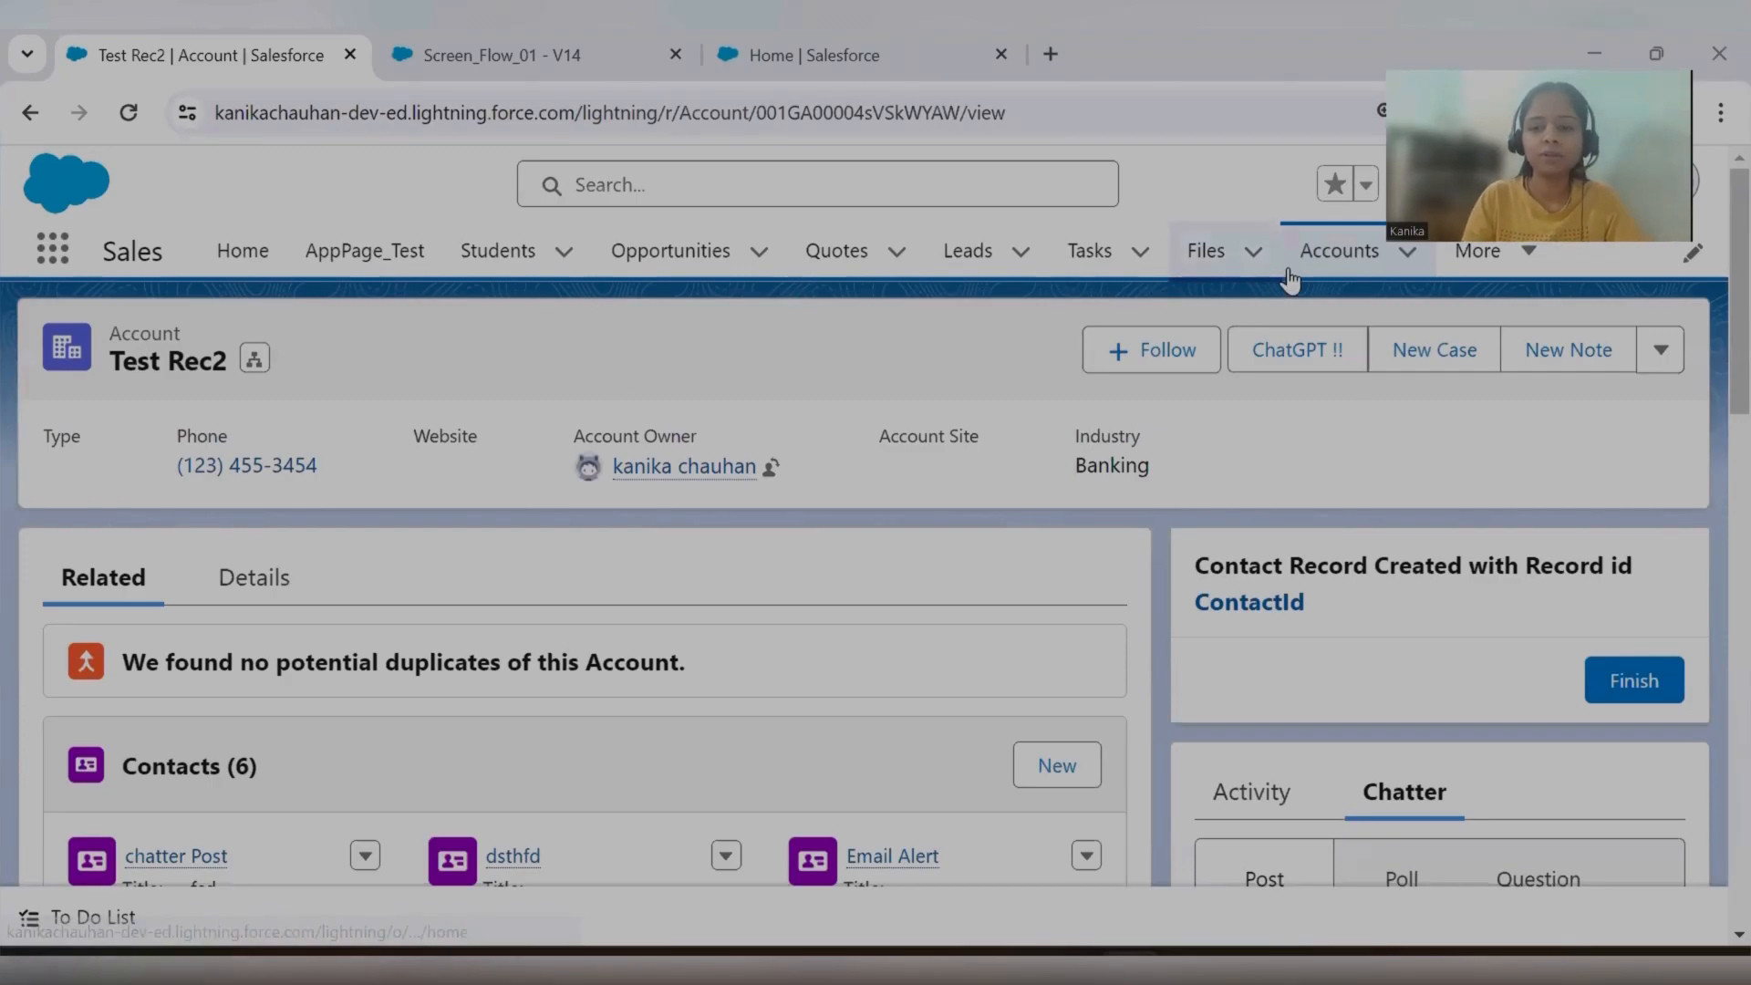
Open the test user 2 account and review its related contacts.
click(1330, 263)
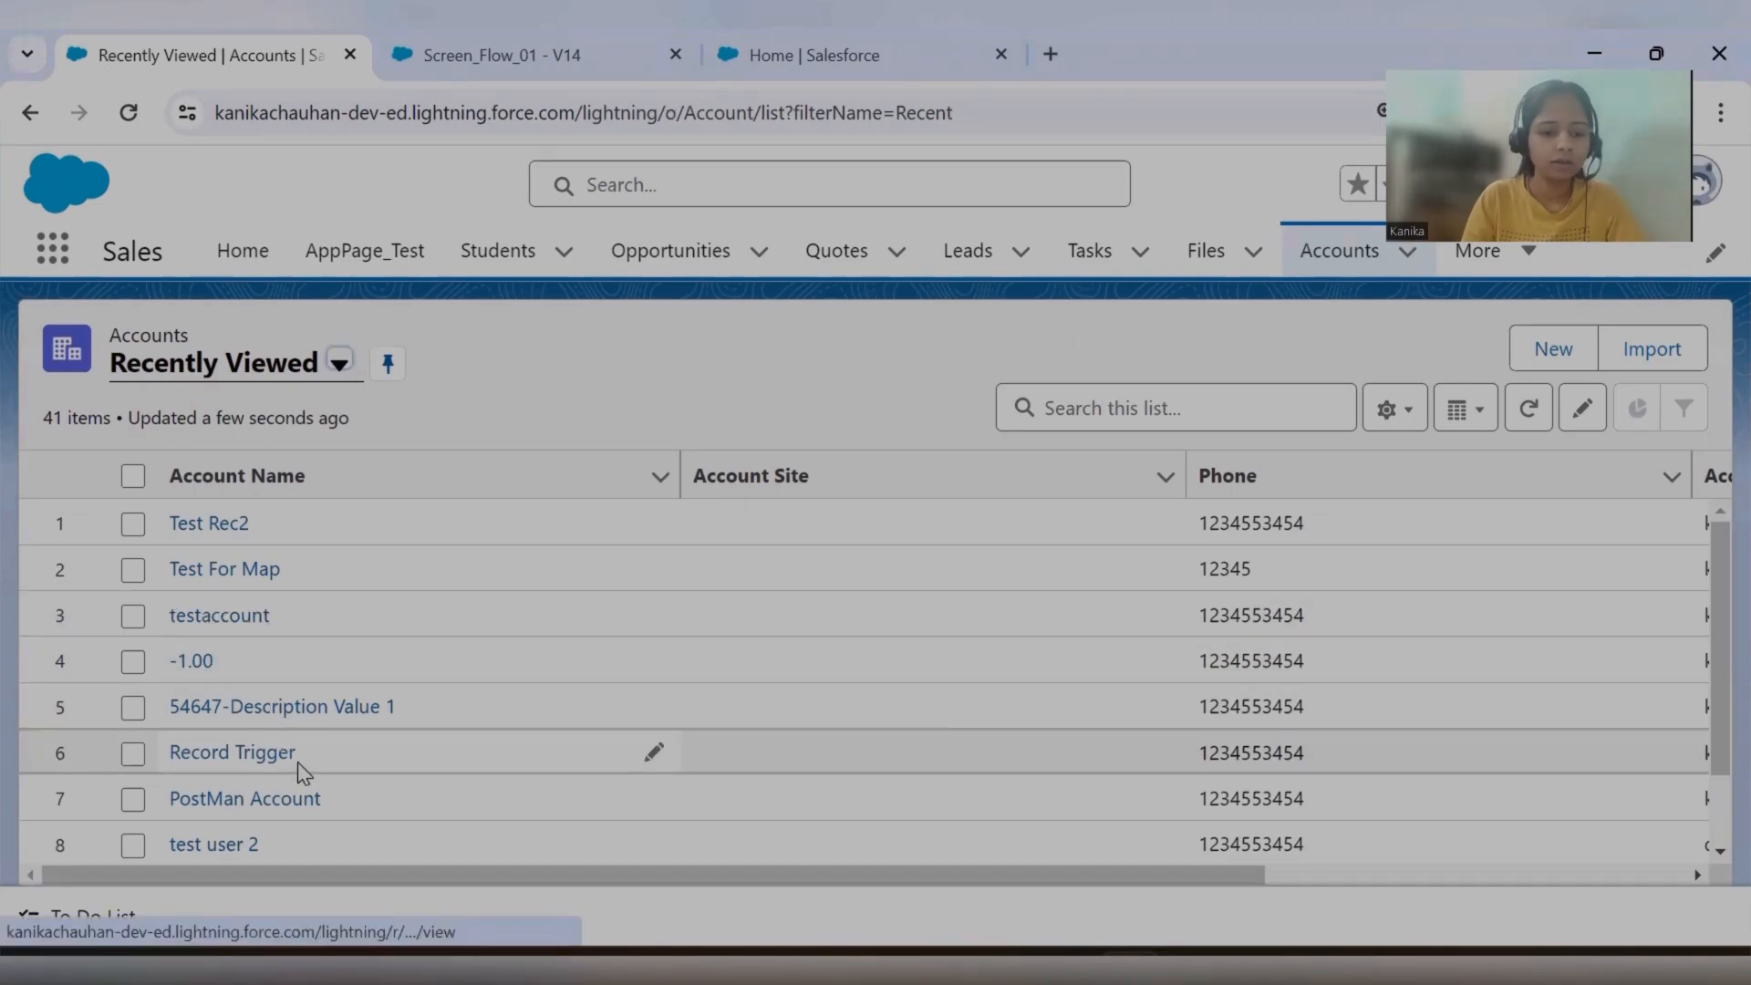
click(230, 847)
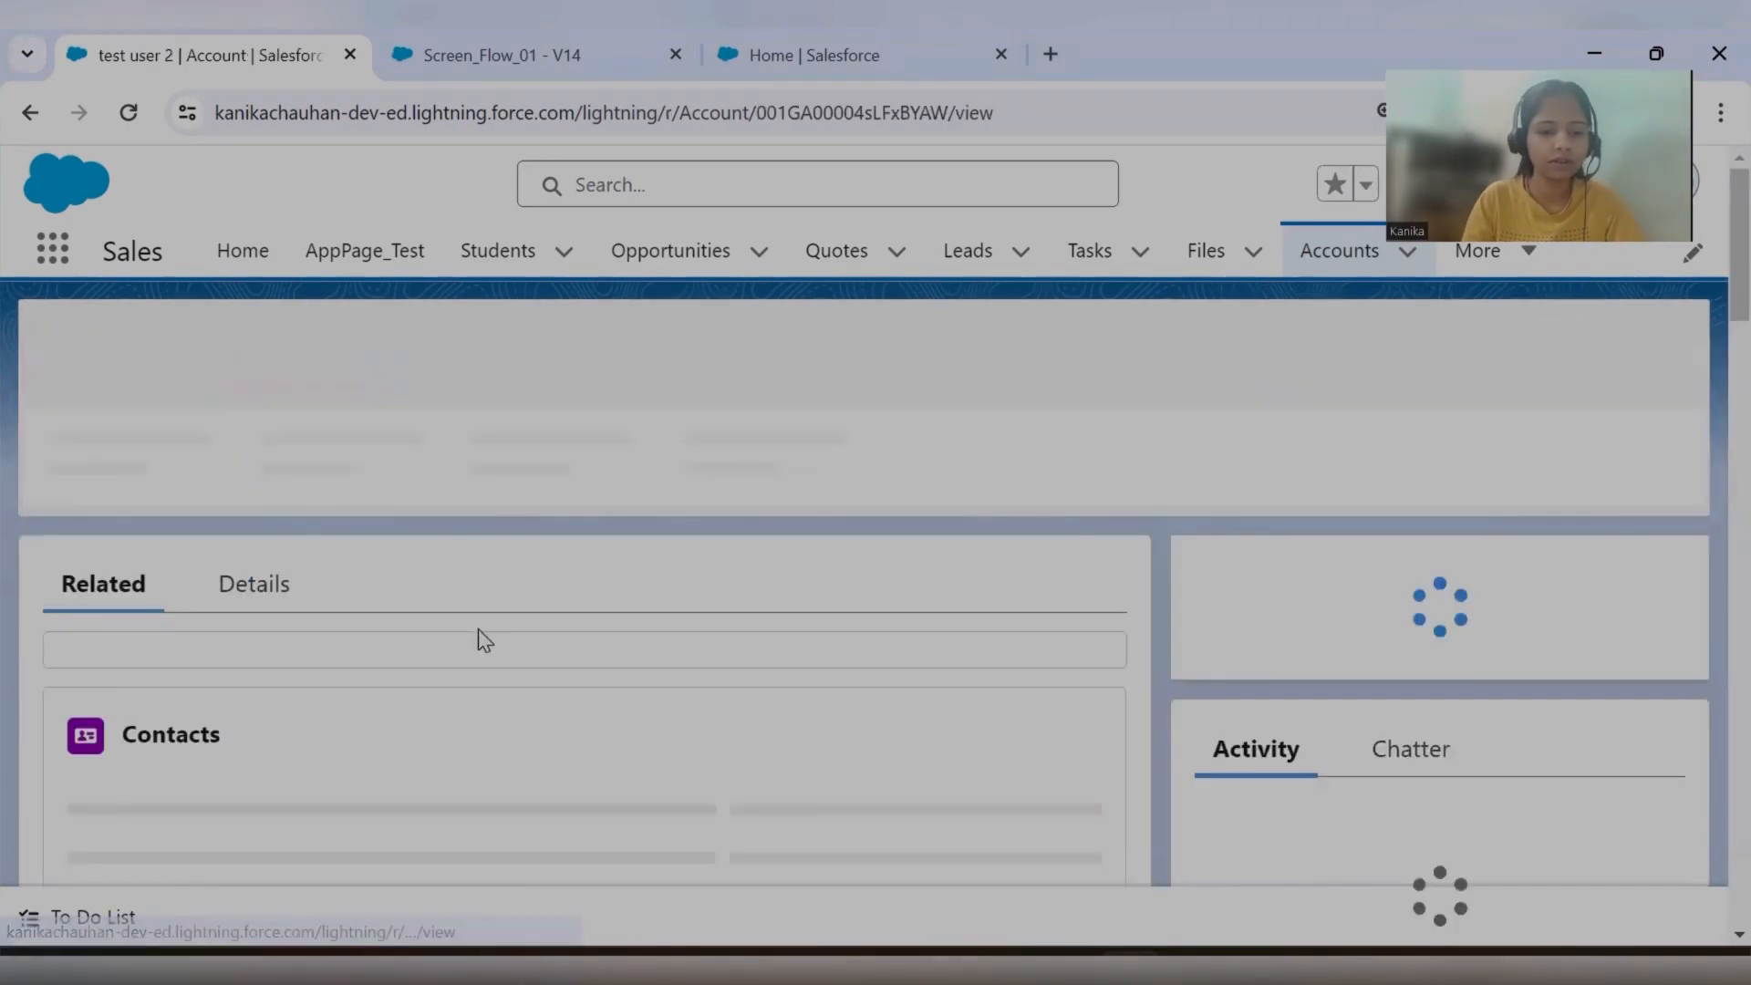
click(237, 578)
click(166, 578)
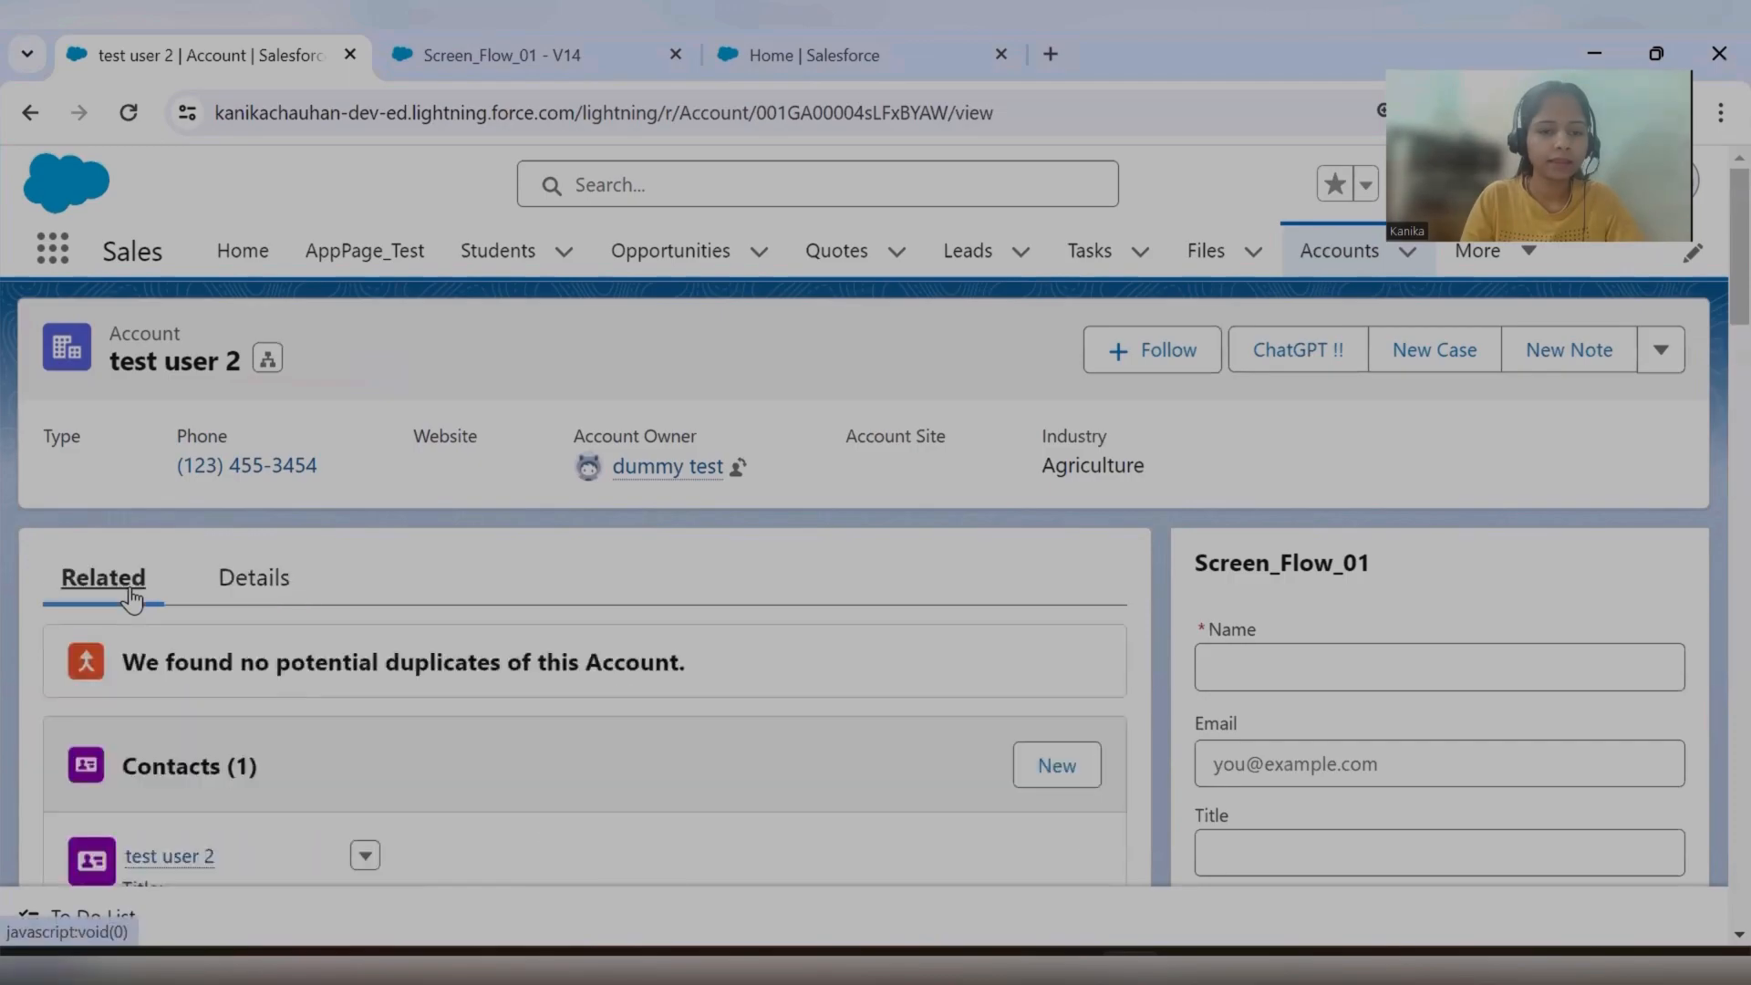
scroll(462, 598, down, 3)
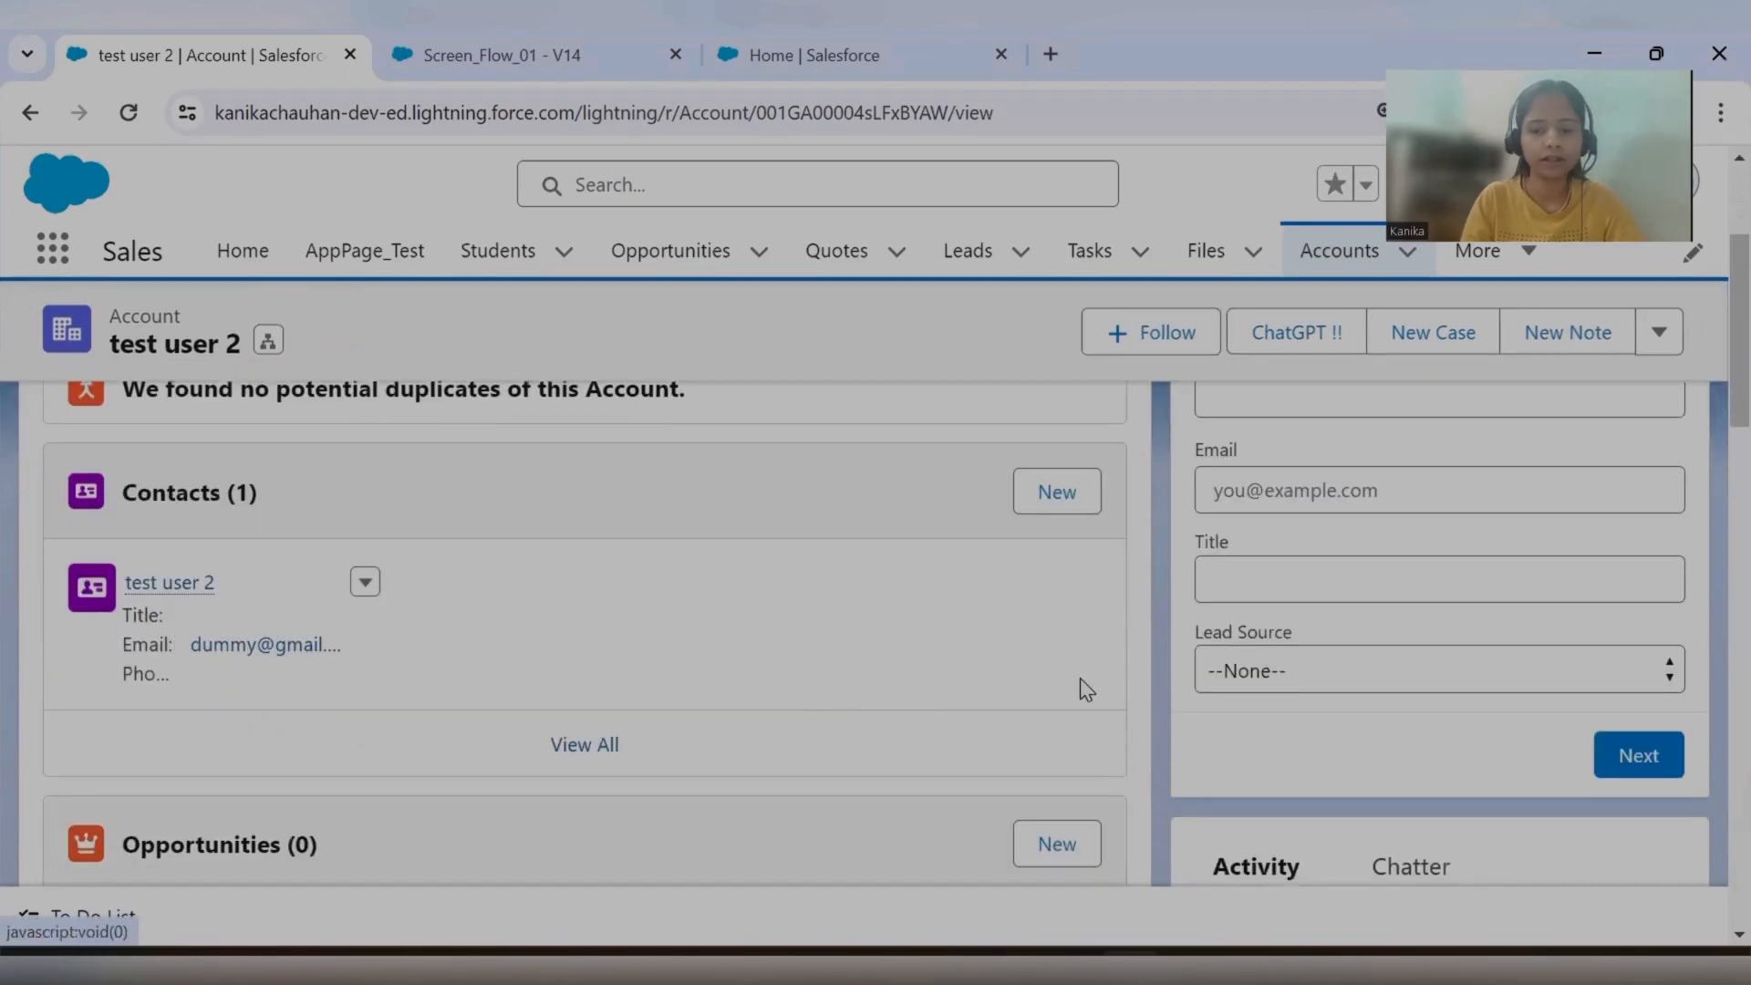
scroll(1331, 693, up, 2)
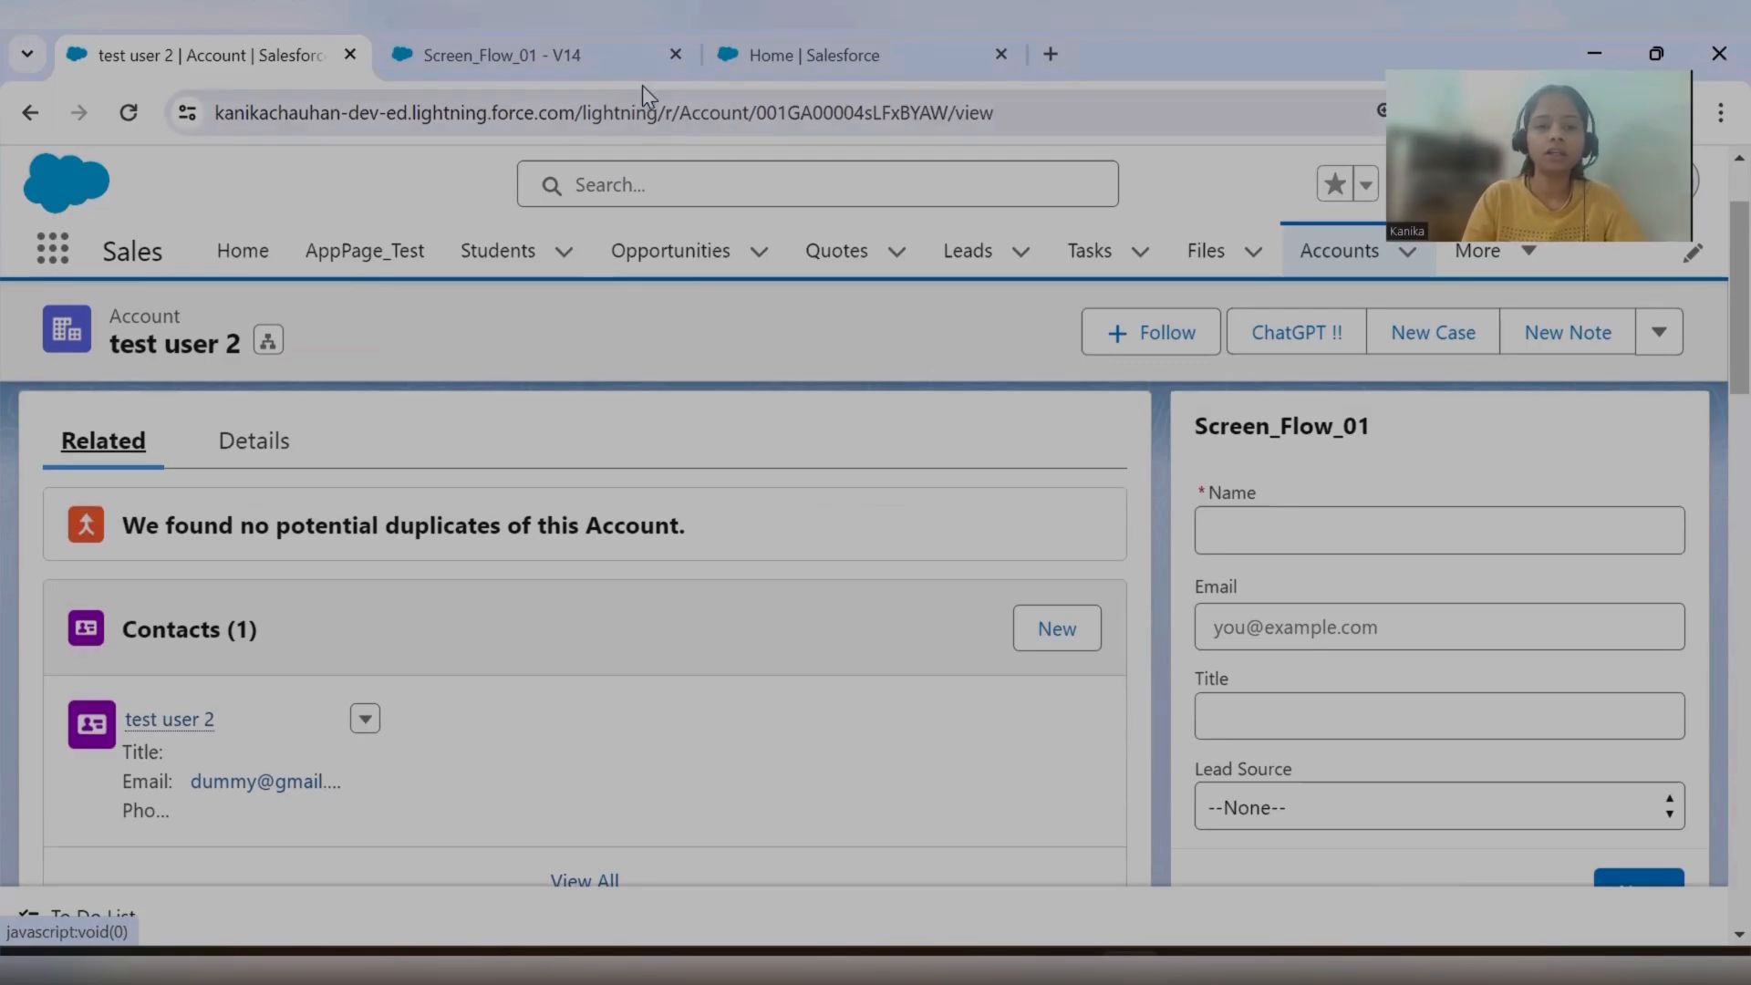
Close the ContactCreated action's settings in Screen_Flow_01 and review the elements around it.
click(606, 66)
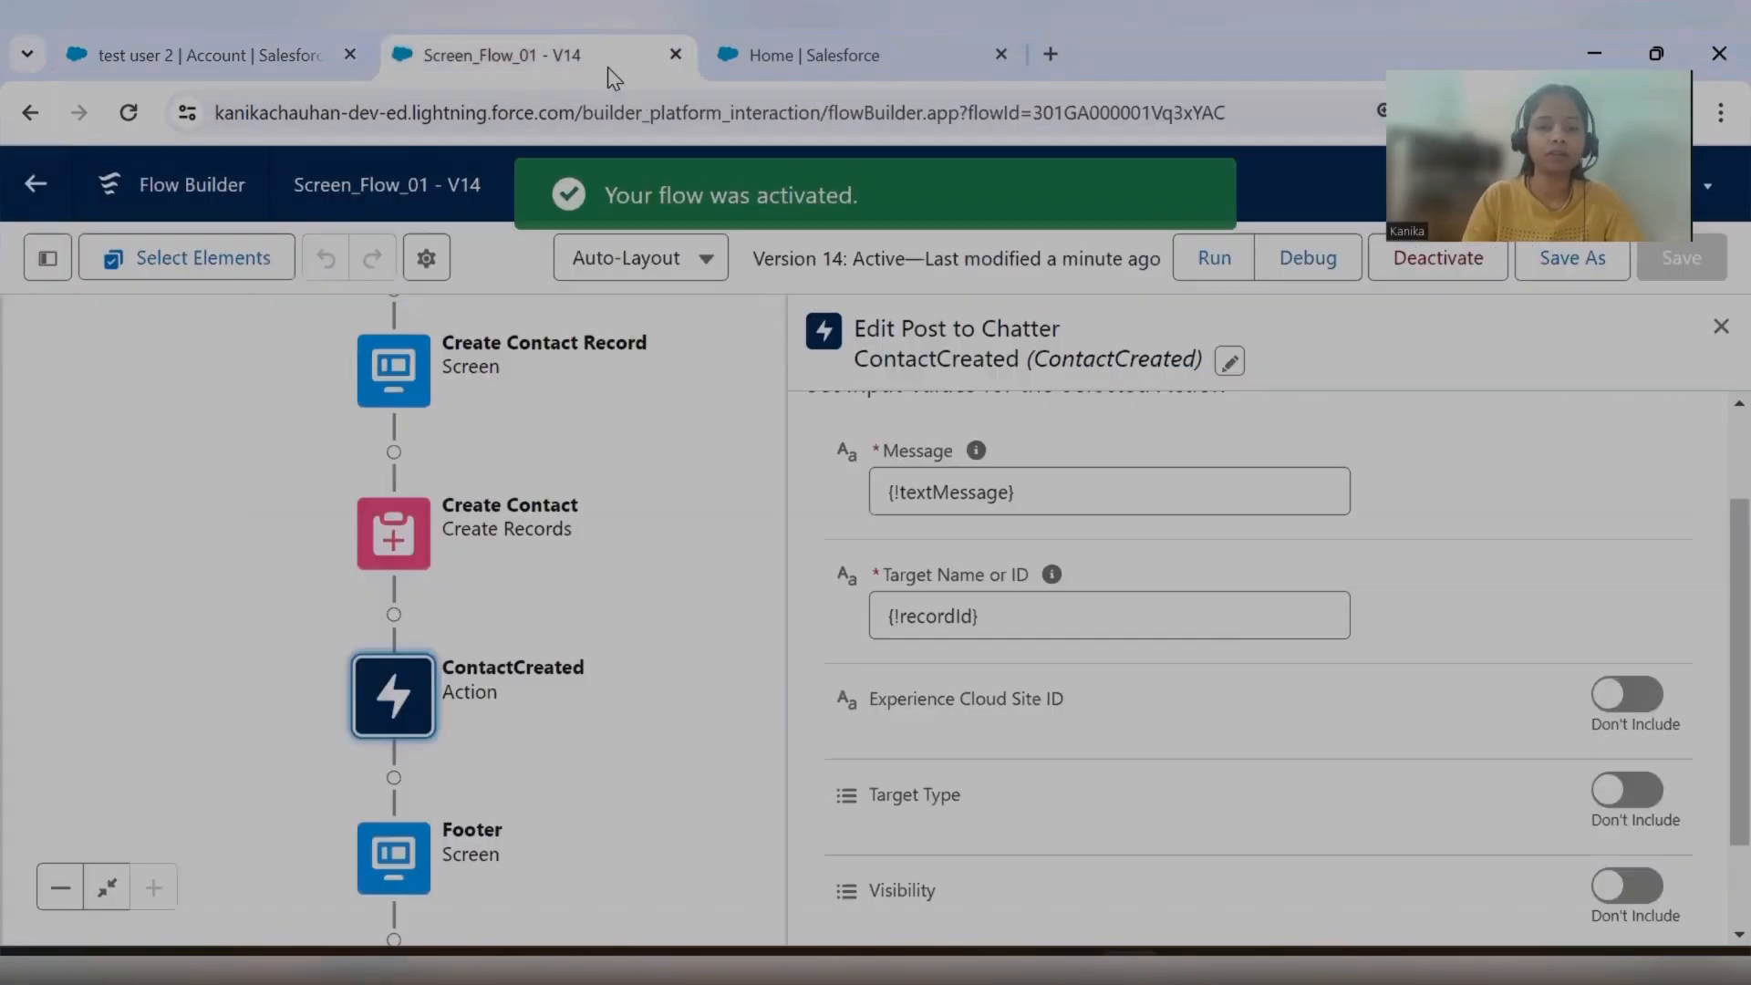
click(1720, 330)
drag(457, 723, 693, 743)
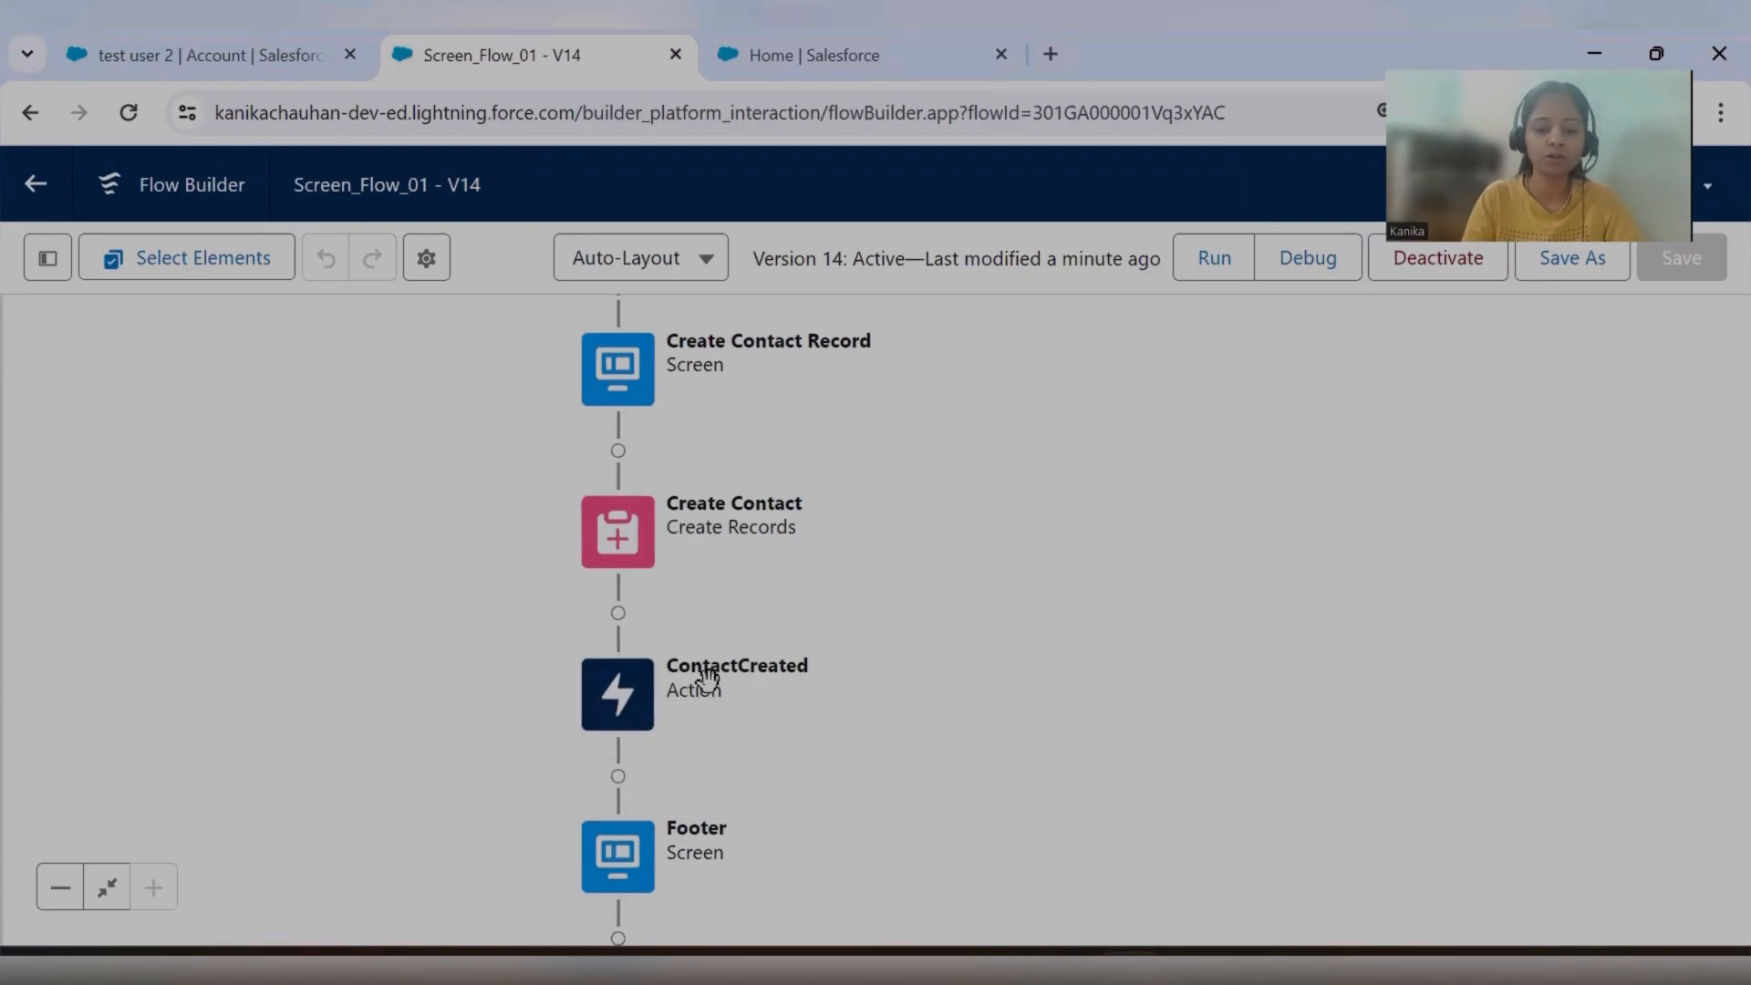
drag(723, 760, 753, 726)
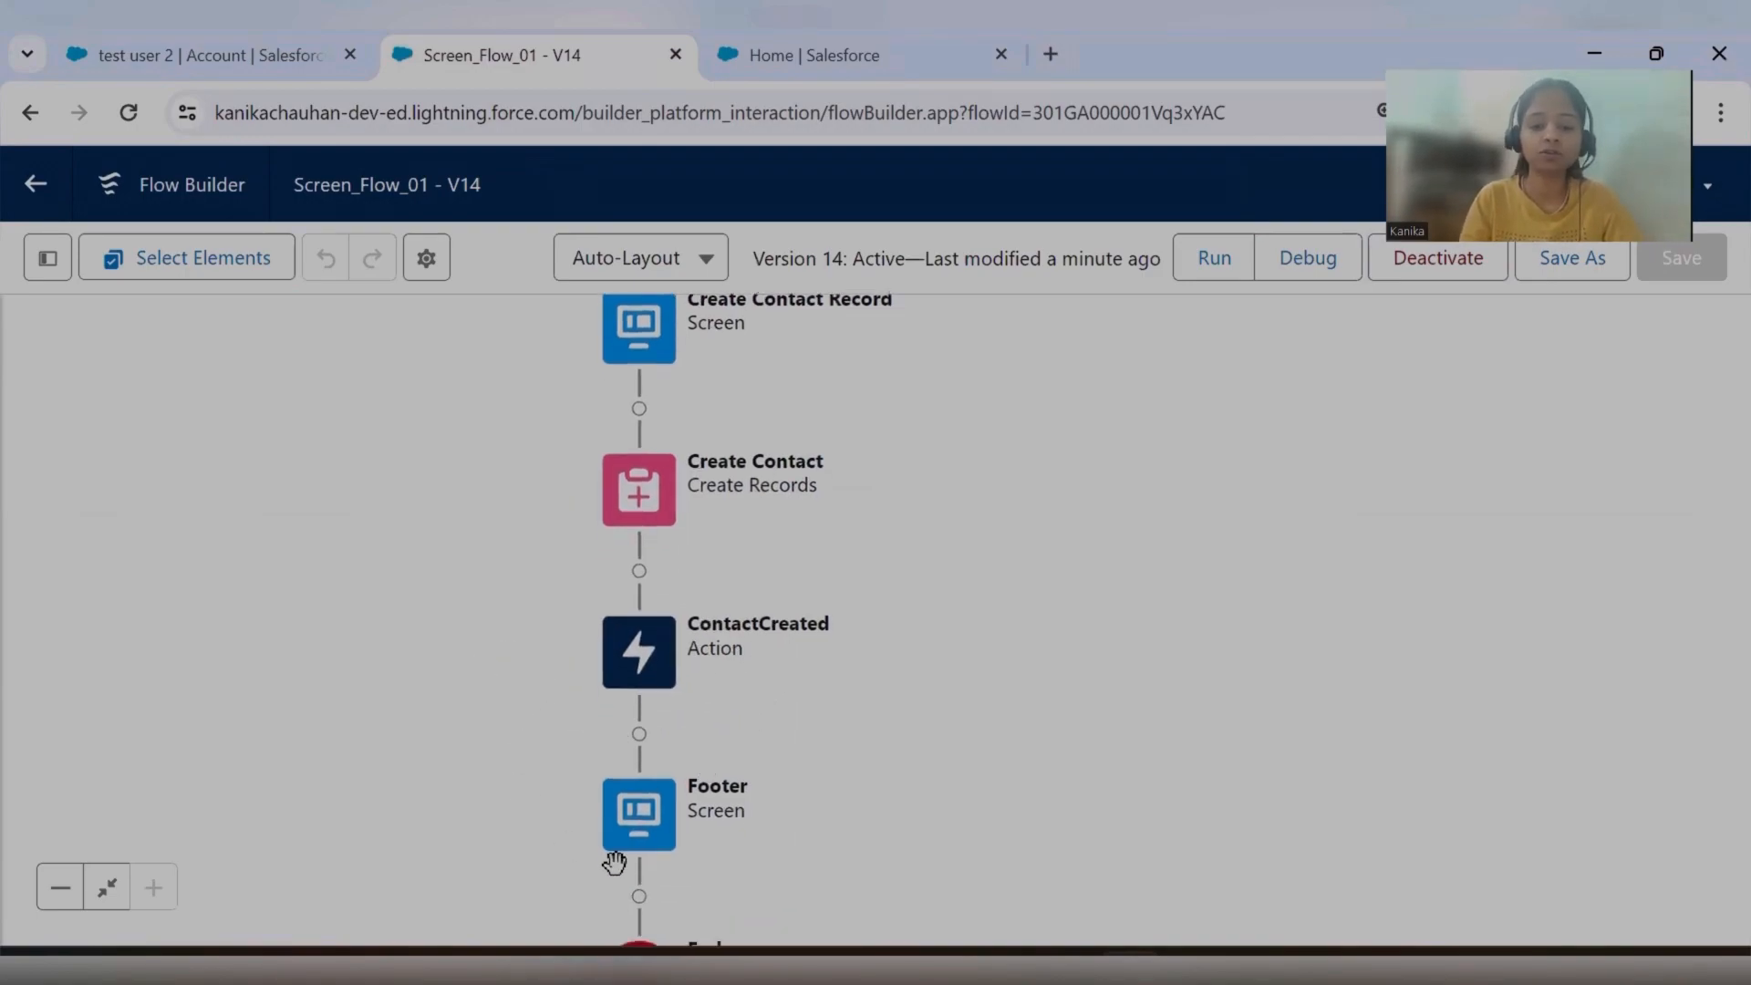
Check the Chatter feed on the test user 2 account for existing posts.
click(206, 54)
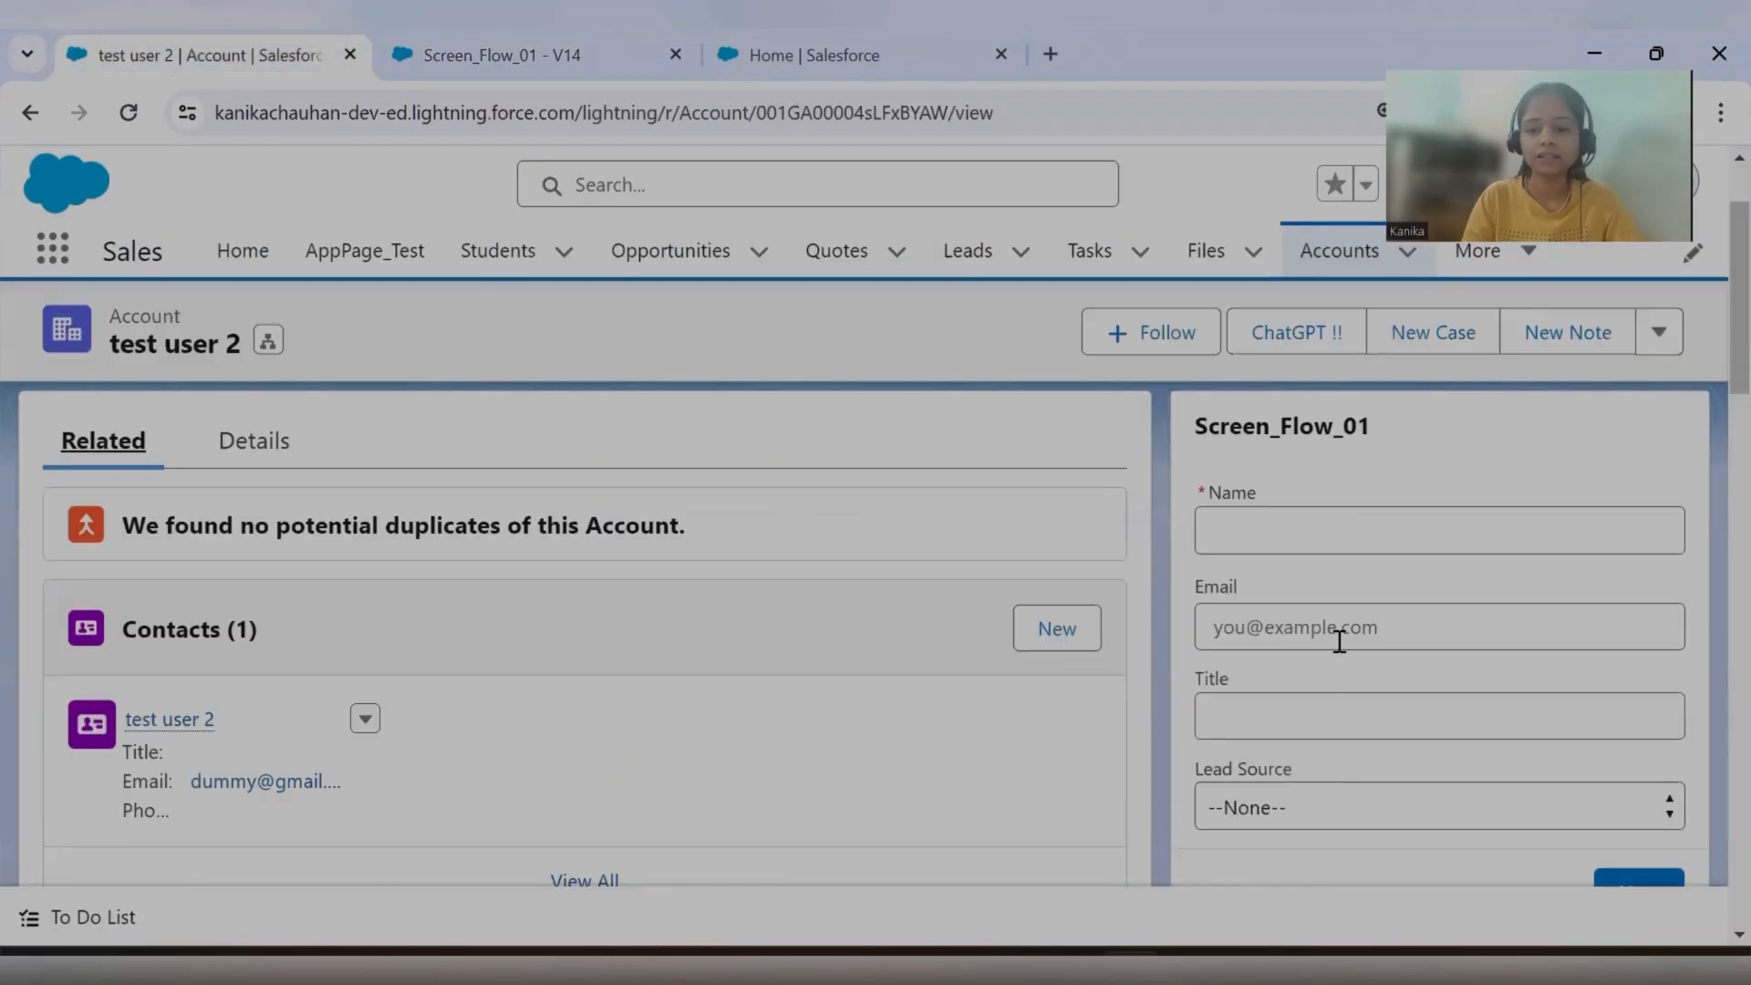
scroll(1339, 642, down, 5)
click(1403, 489)
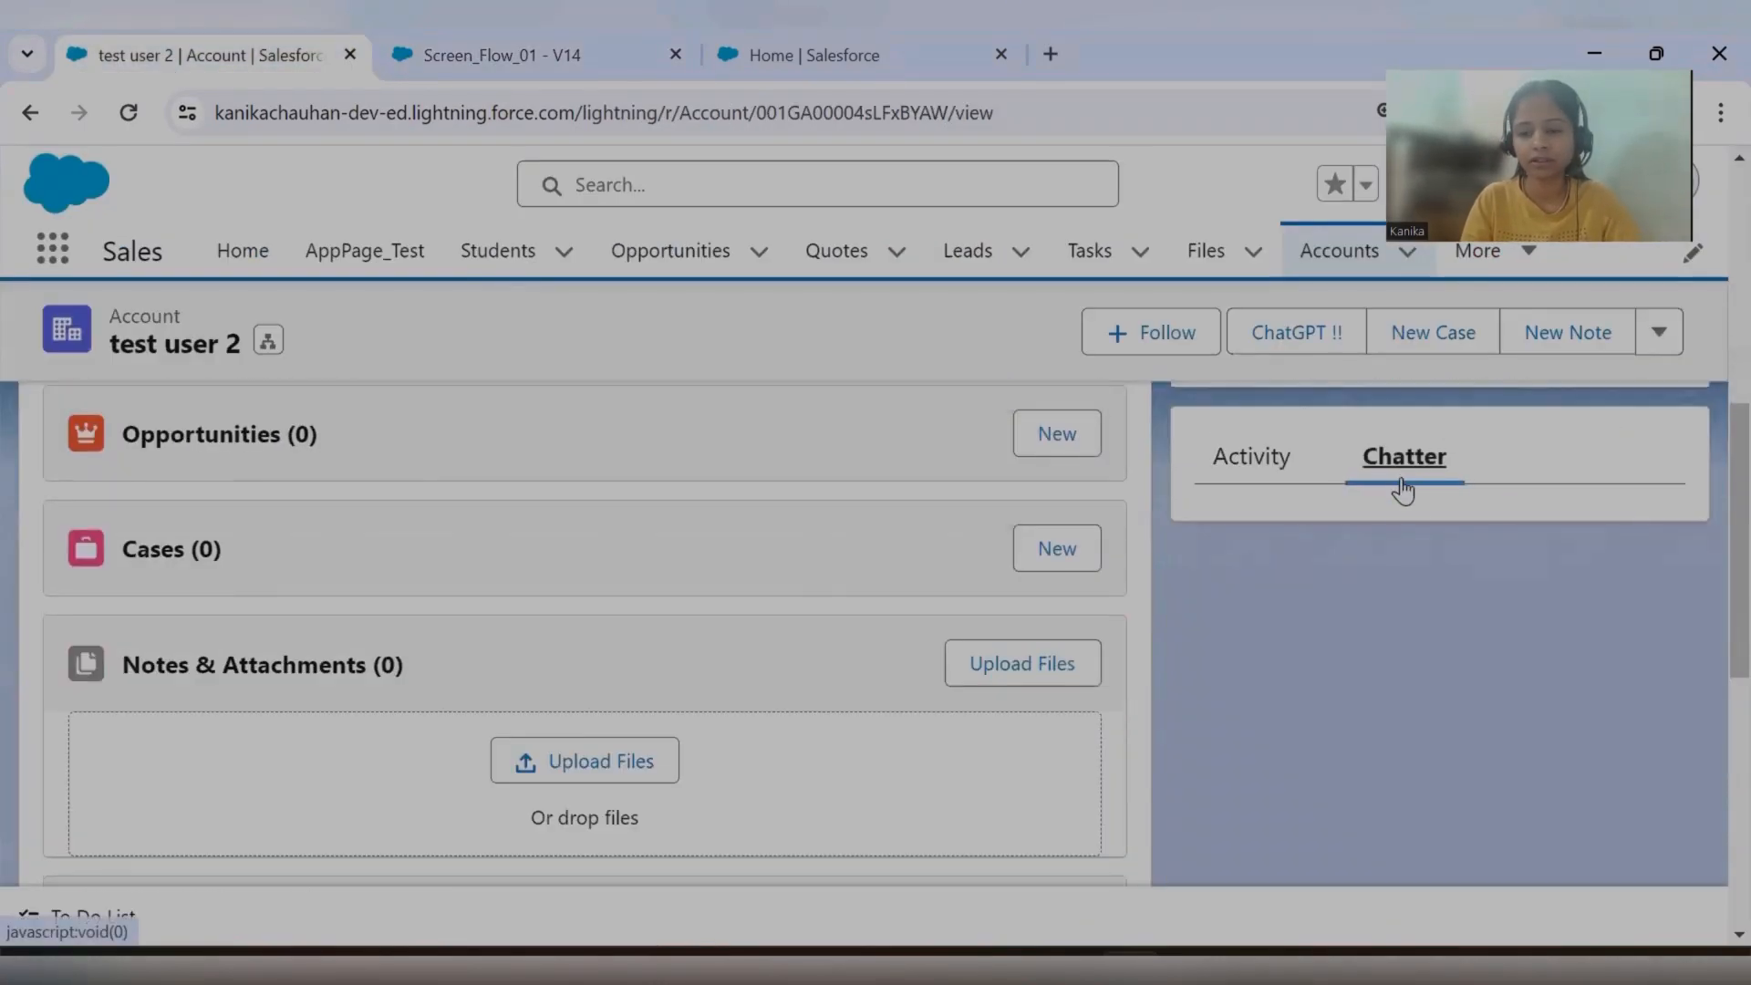
scroll(1350, 730, down, 5)
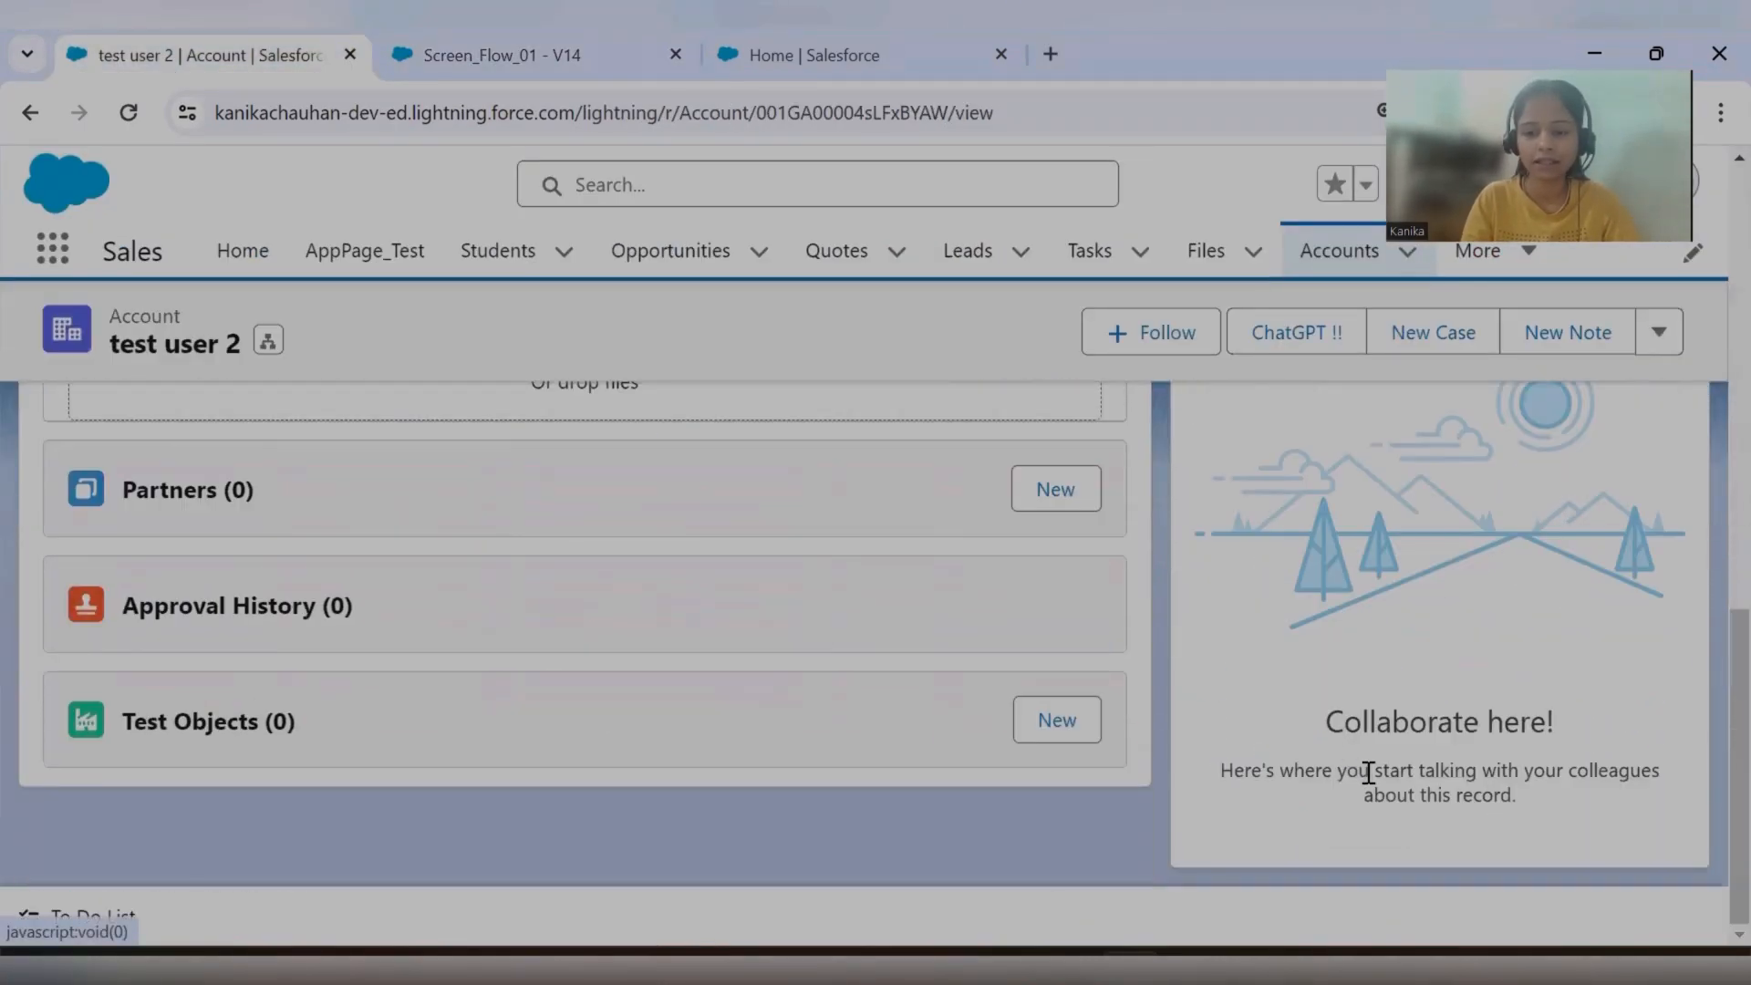
scroll(1368, 772, up, 10)
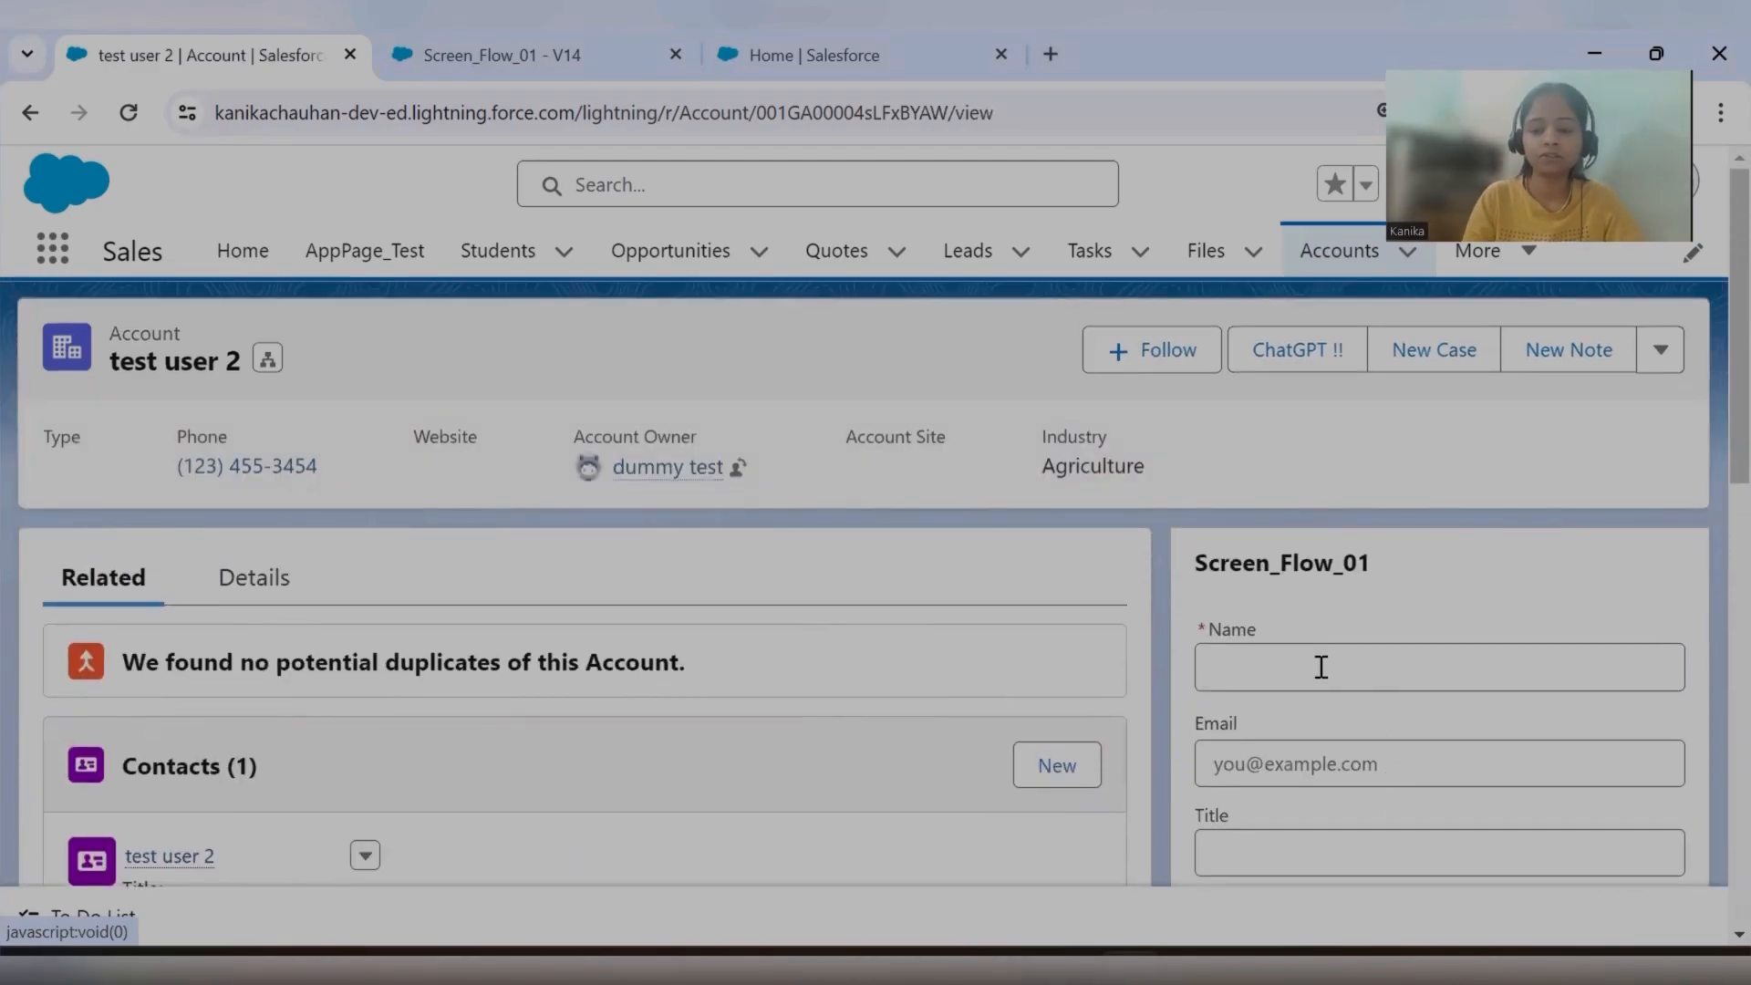
Fill in the account's Screen_Flow_01 form with the name "chatter details" and the contact's e-mail, and submit it to create the contact.
scroll(1321, 667, down, 2)
click(1287, 535)
text(chh)
key(BackSpace)
text(atter te)
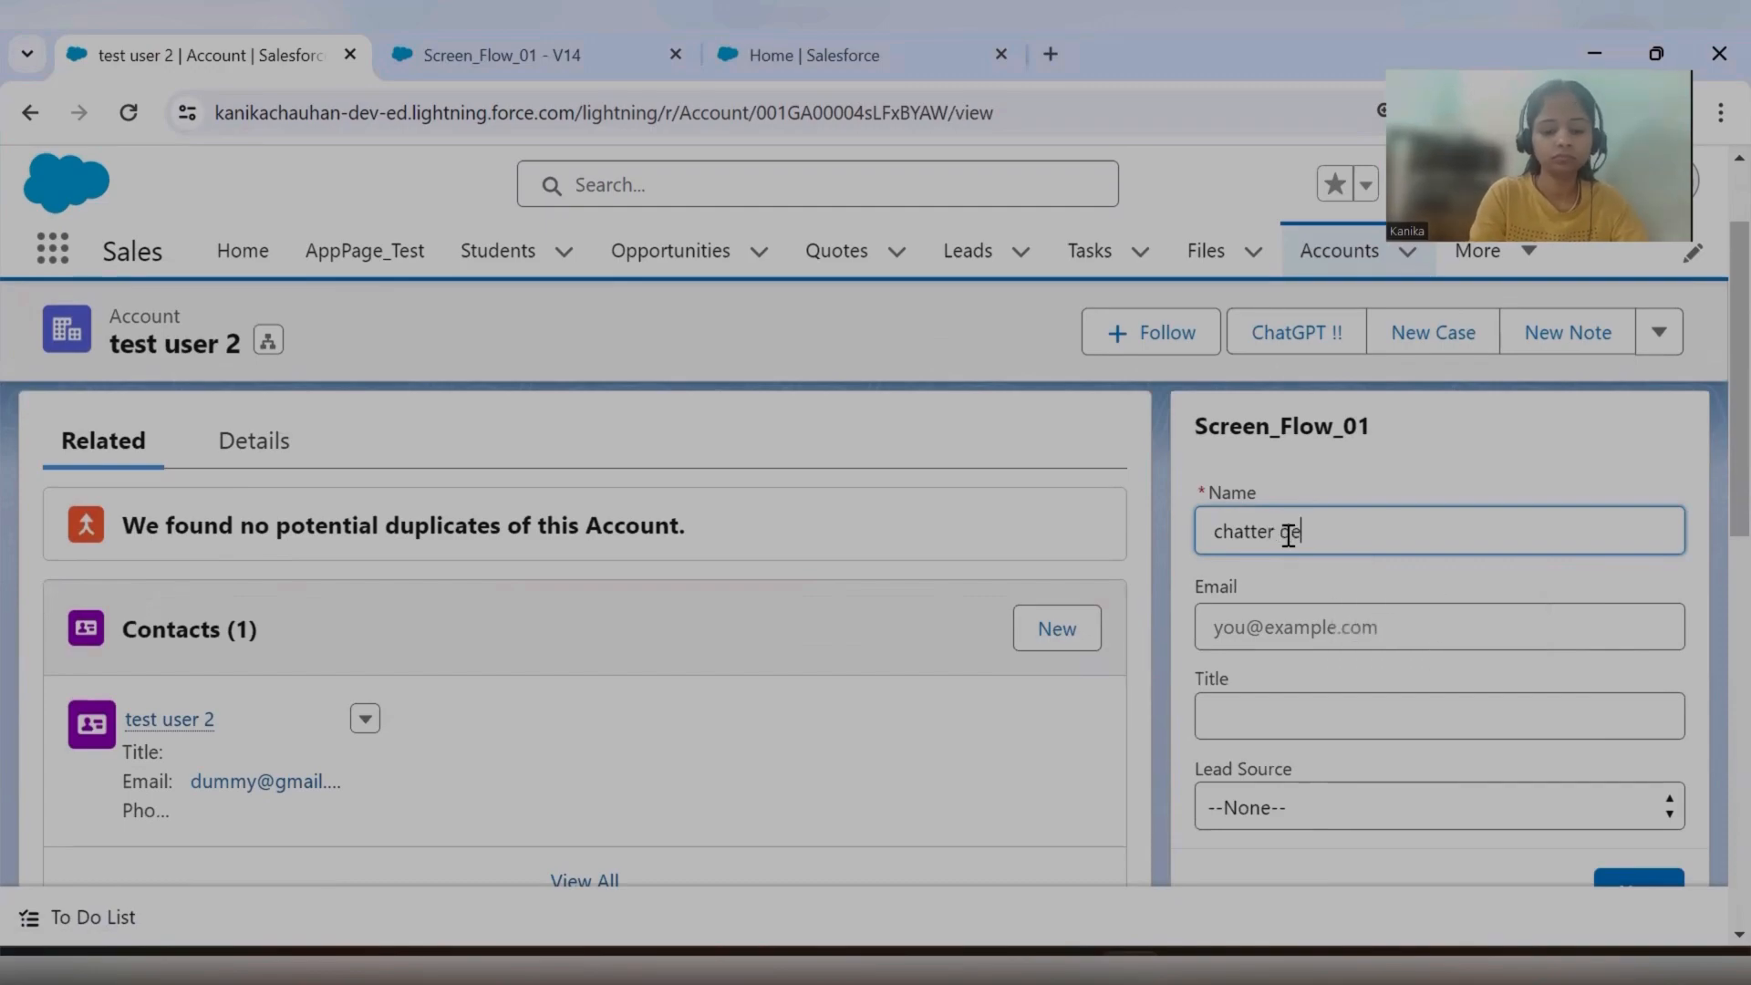
click(1258, 643)
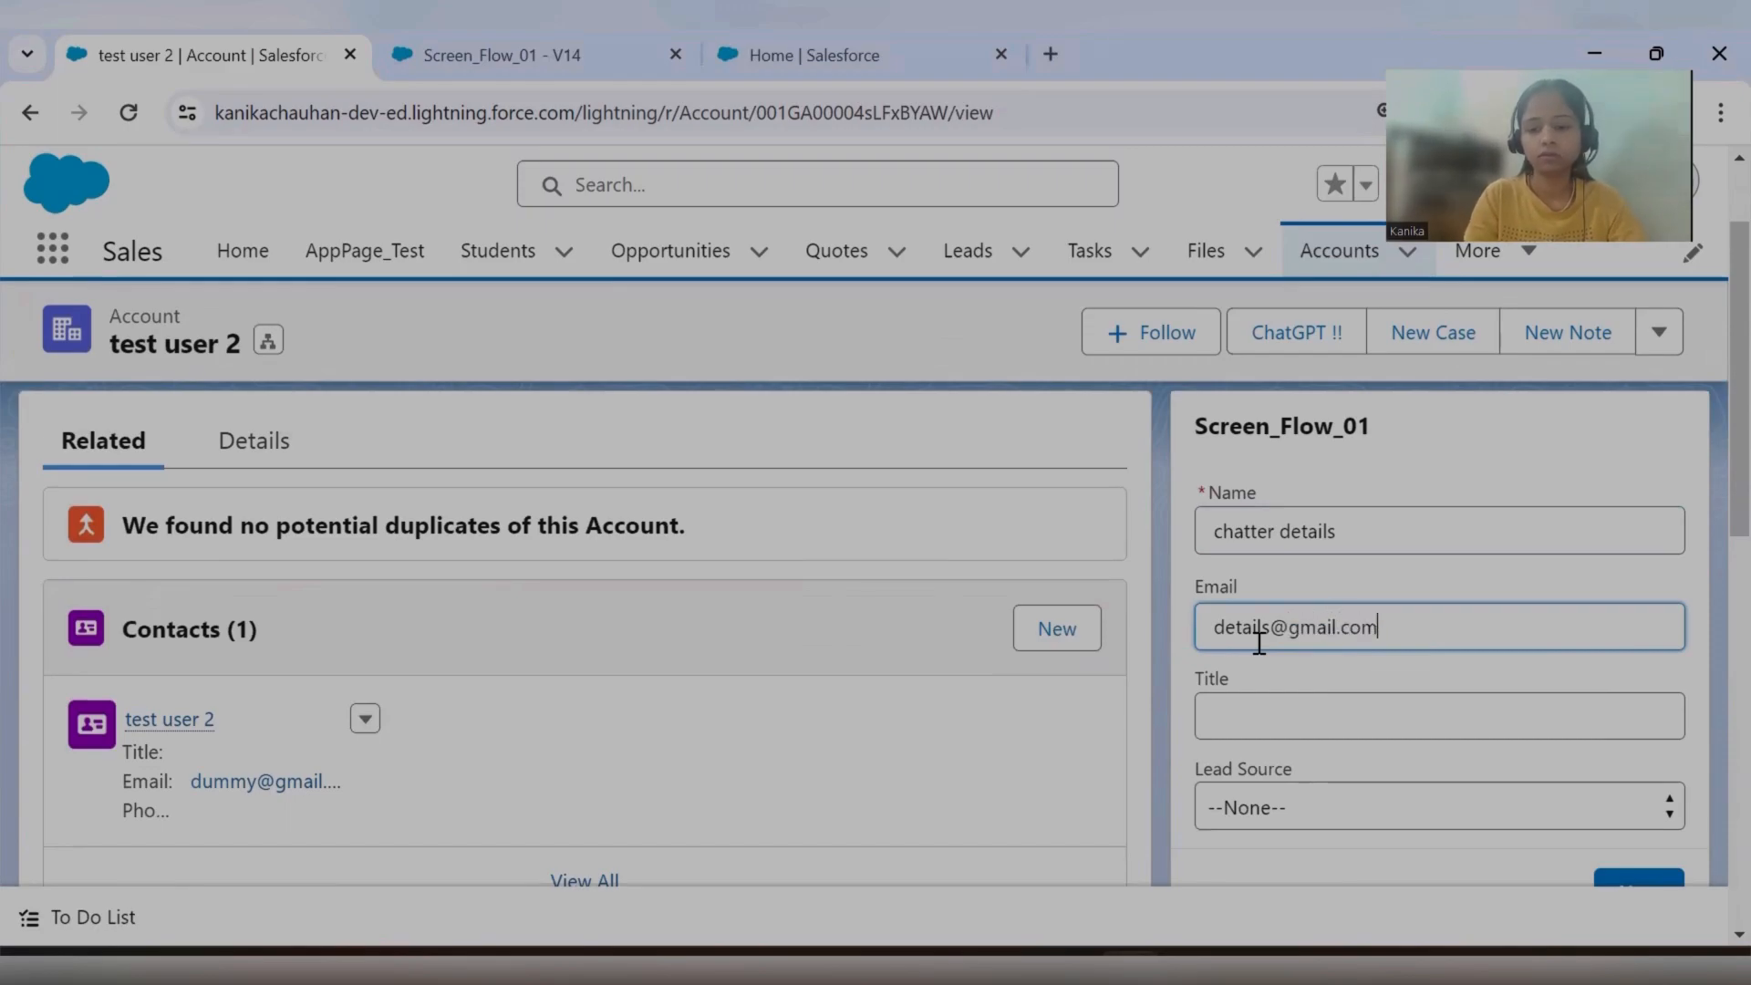
click(1289, 802)
click(1313, 712)
scroll(1460, 793, down, 2)
click(1639, 756)
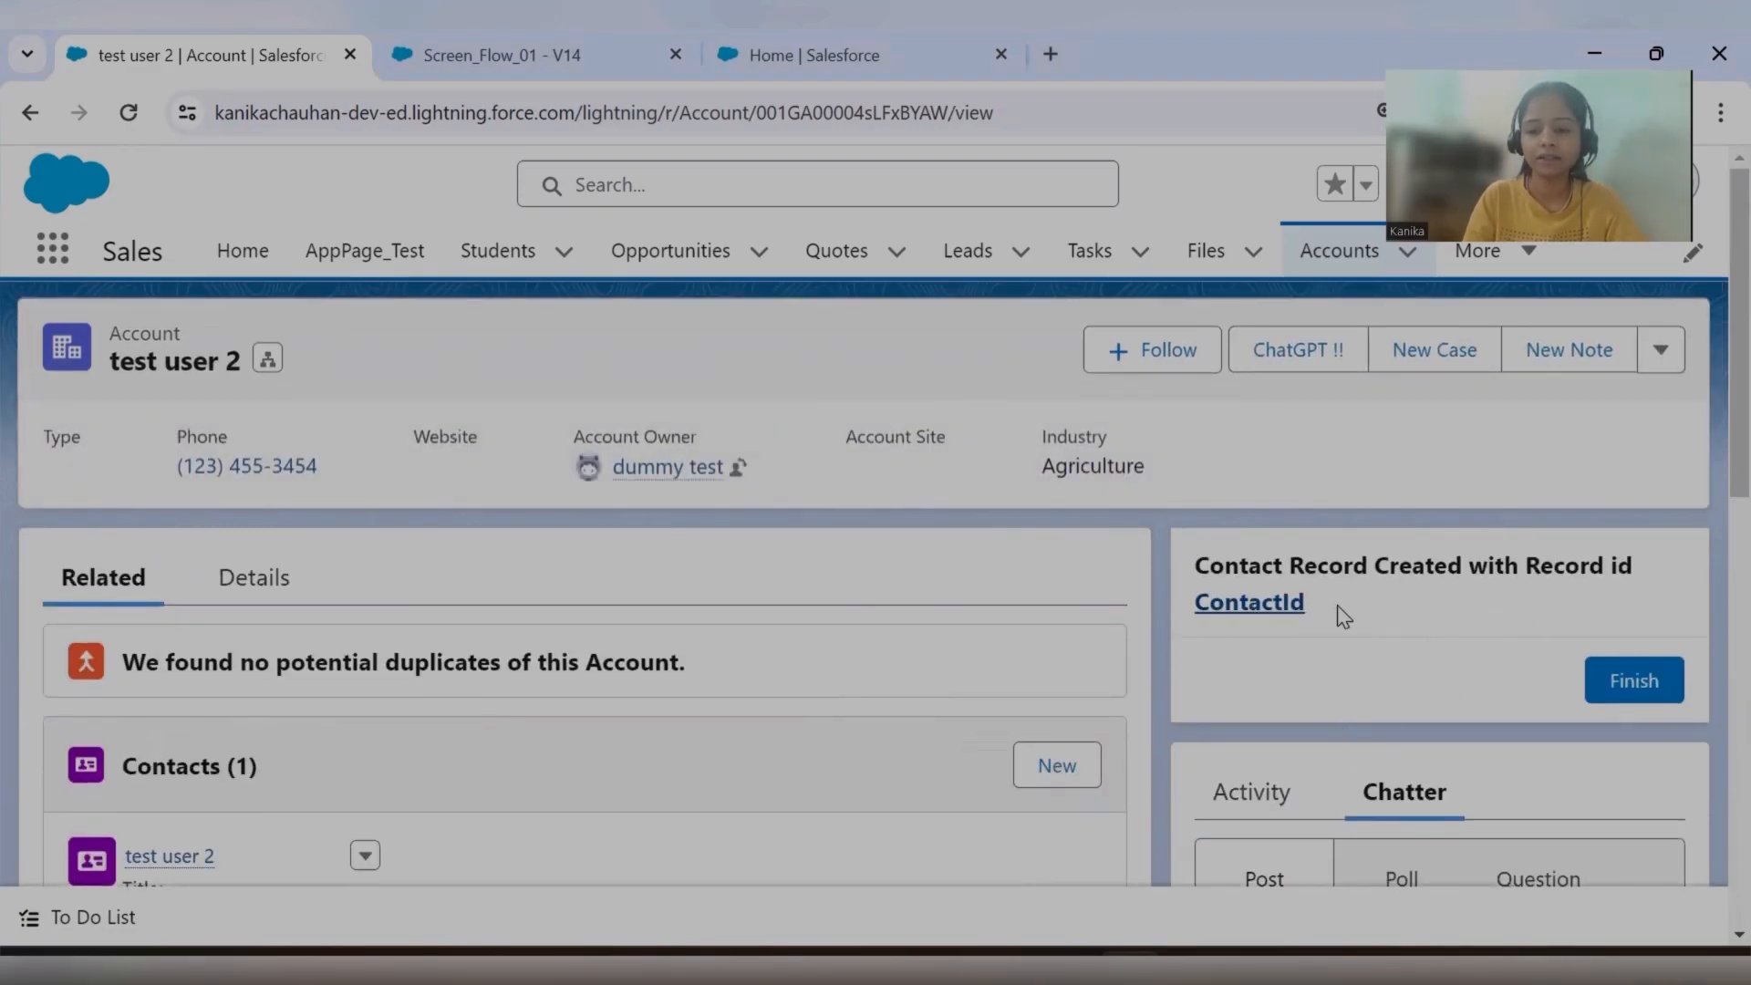
Open the created contact's record from the flow's ContactId link, and reload the test user 2 account page to update its Chatter feed.
click(1258, 604)
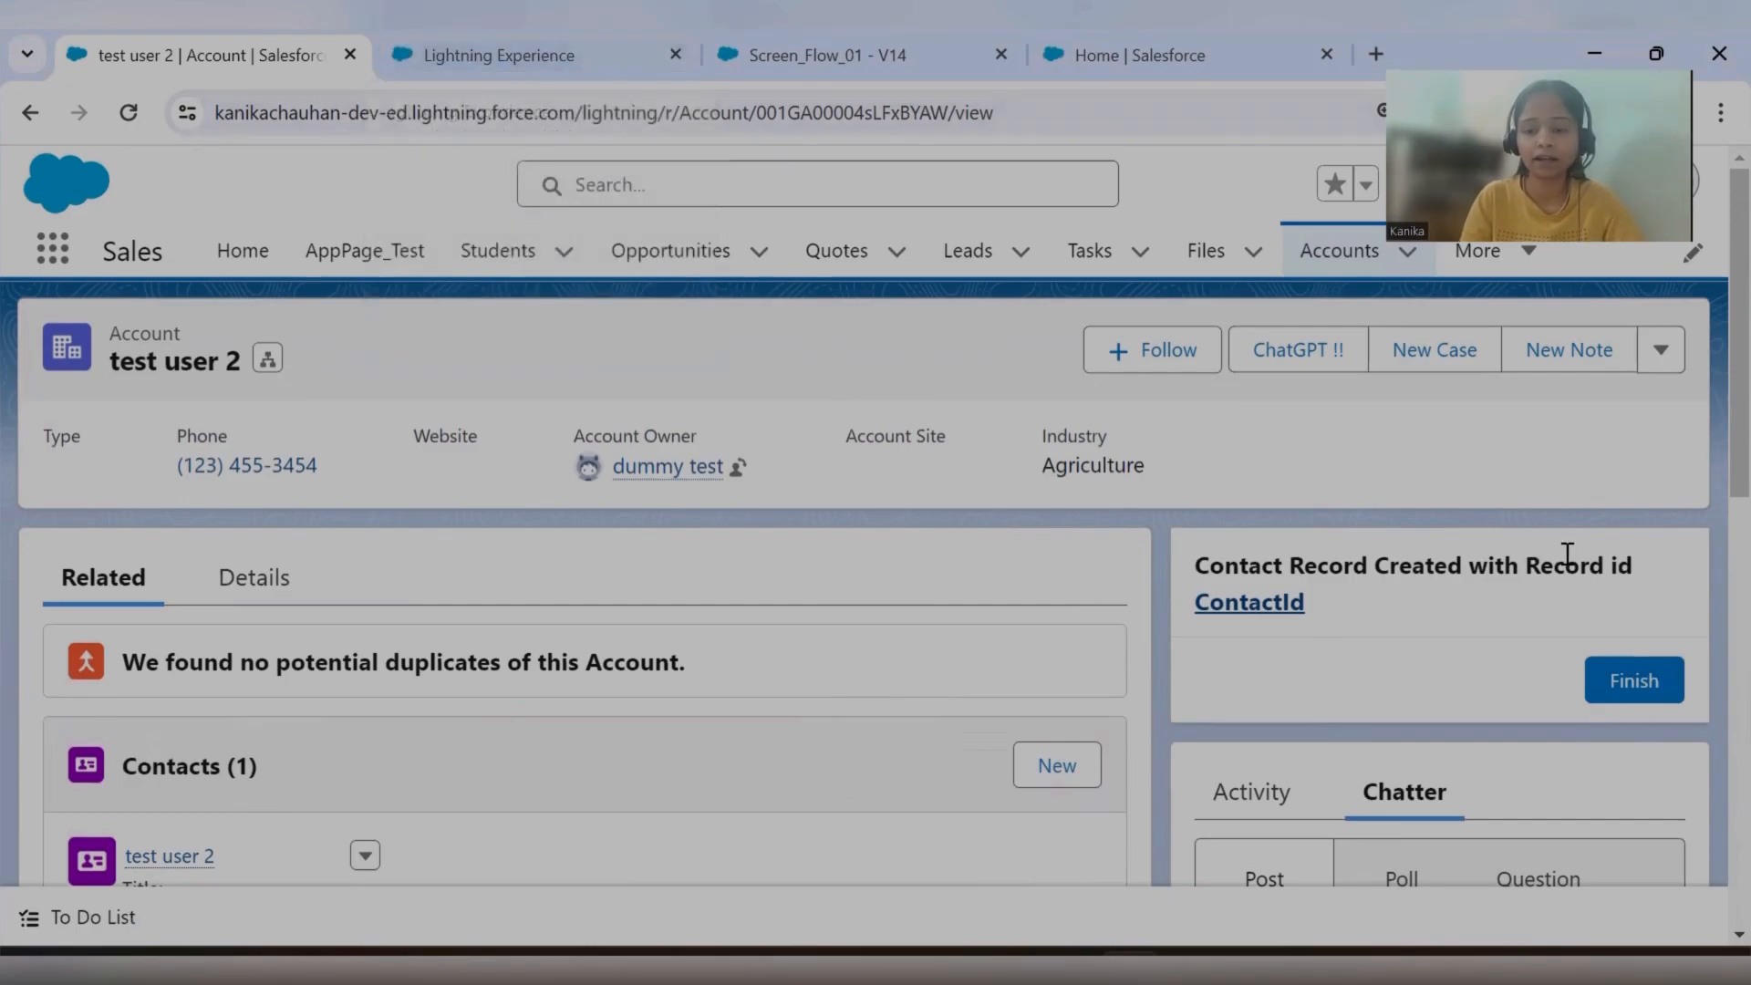
scroll(1429, 604, down, 5)
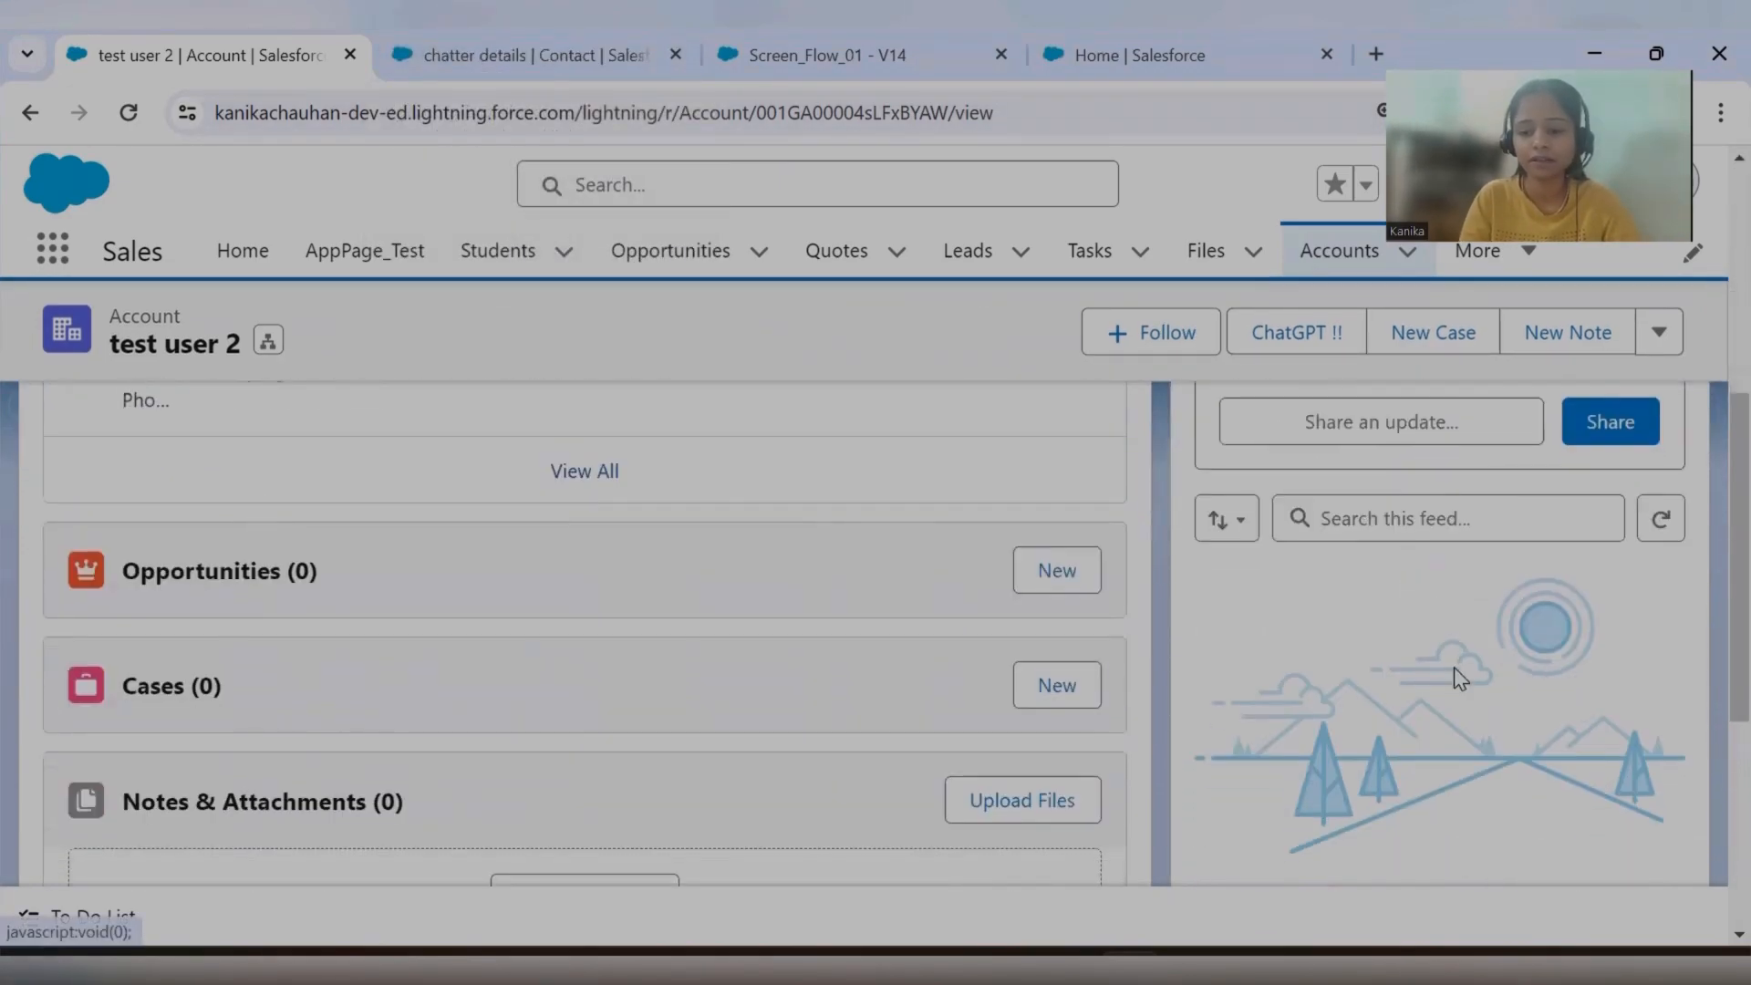
scroll(1202, 548, up, 1)
click(128, 114)
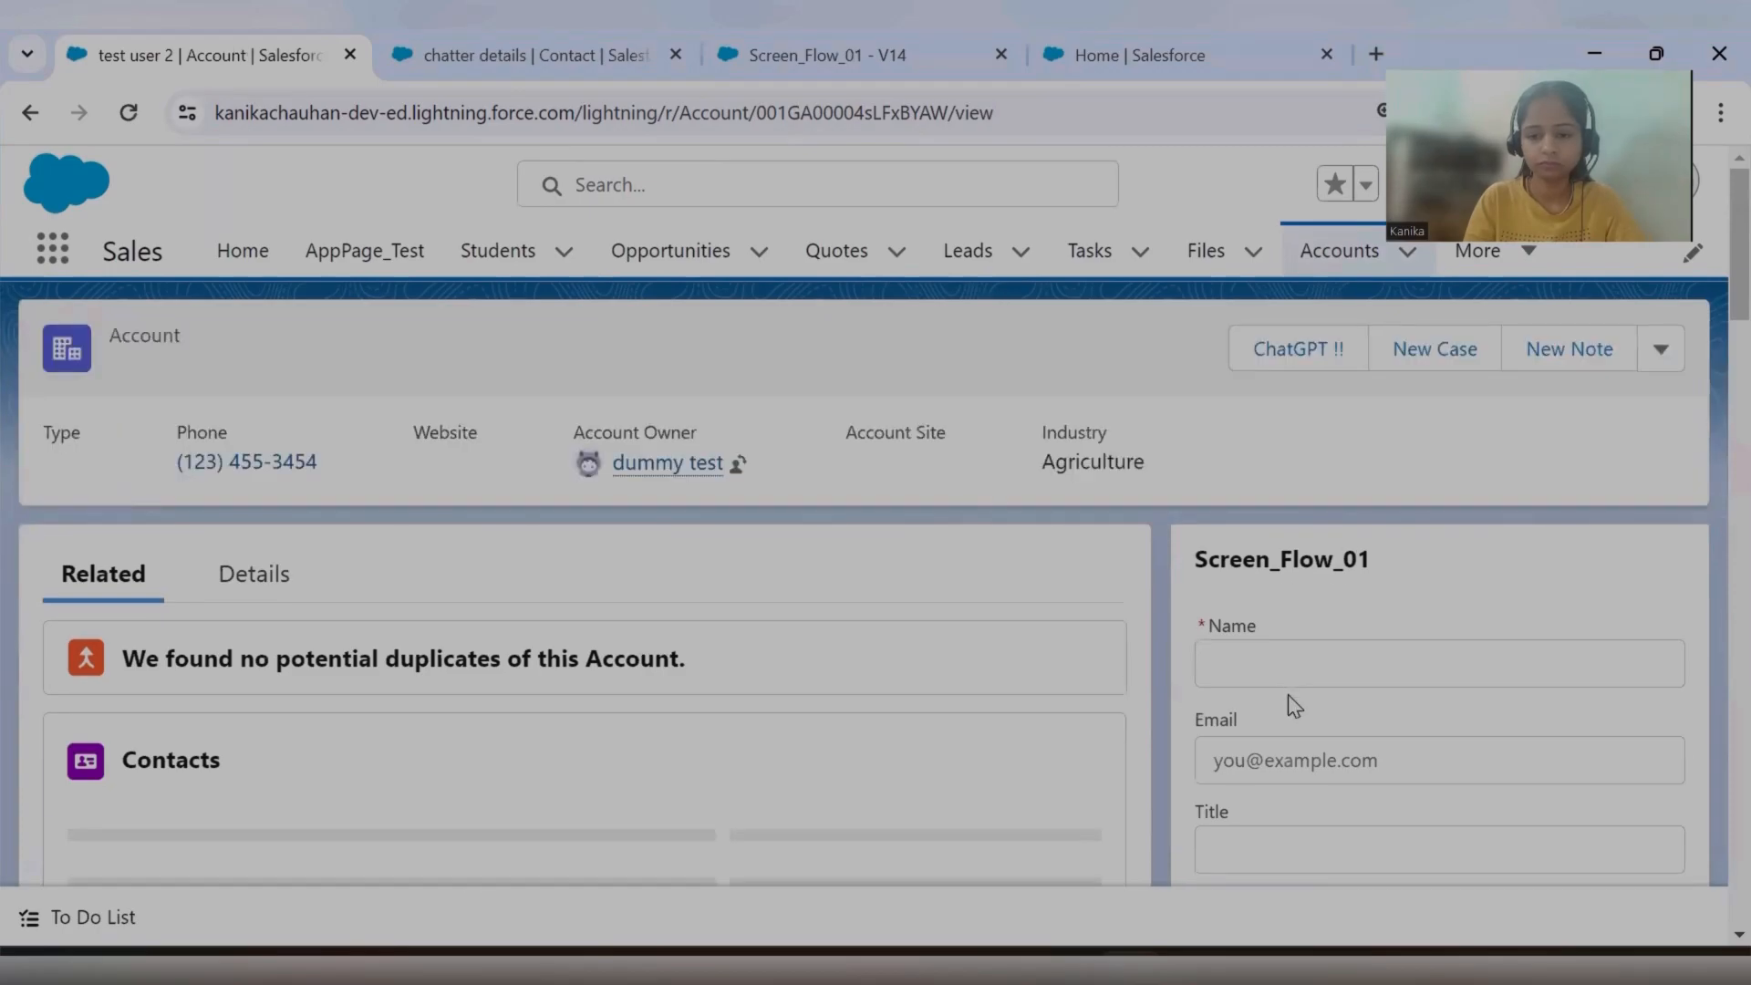
Check the test user 2 account's Chatter feed for the post about the created contact and read its message.
scroll(1288, 696, down, 5)
click(1416, 451)
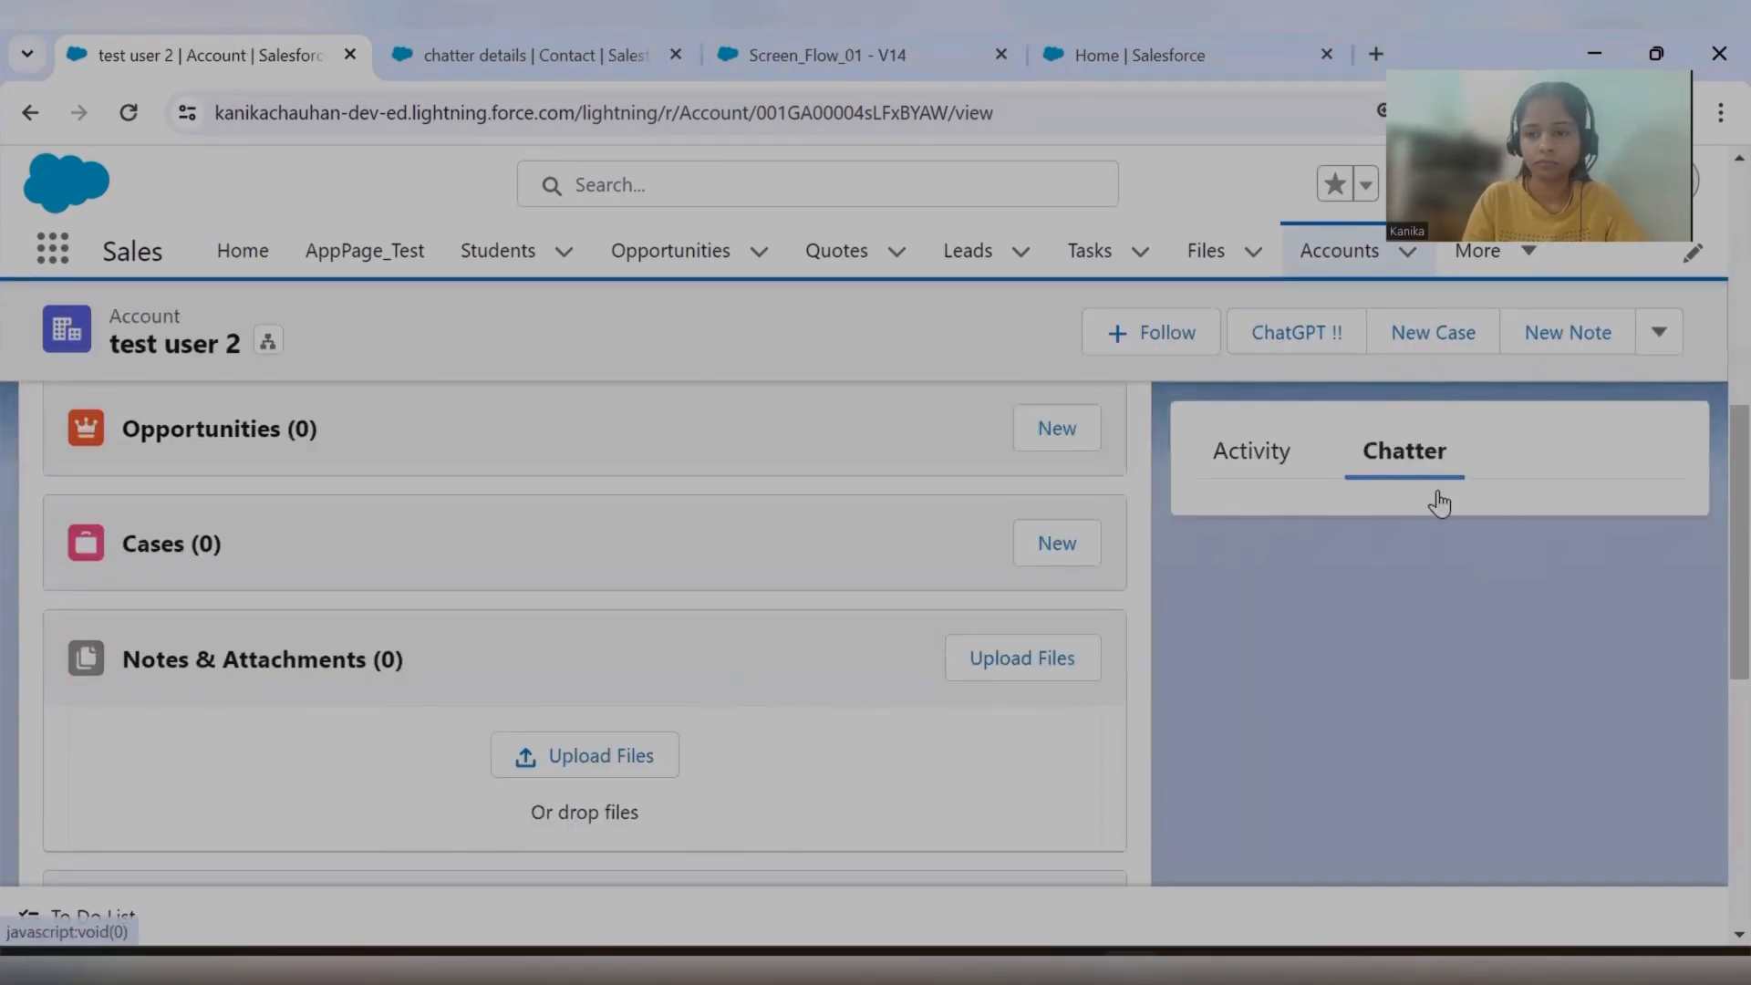
scroll(1397, 746, down, 3)
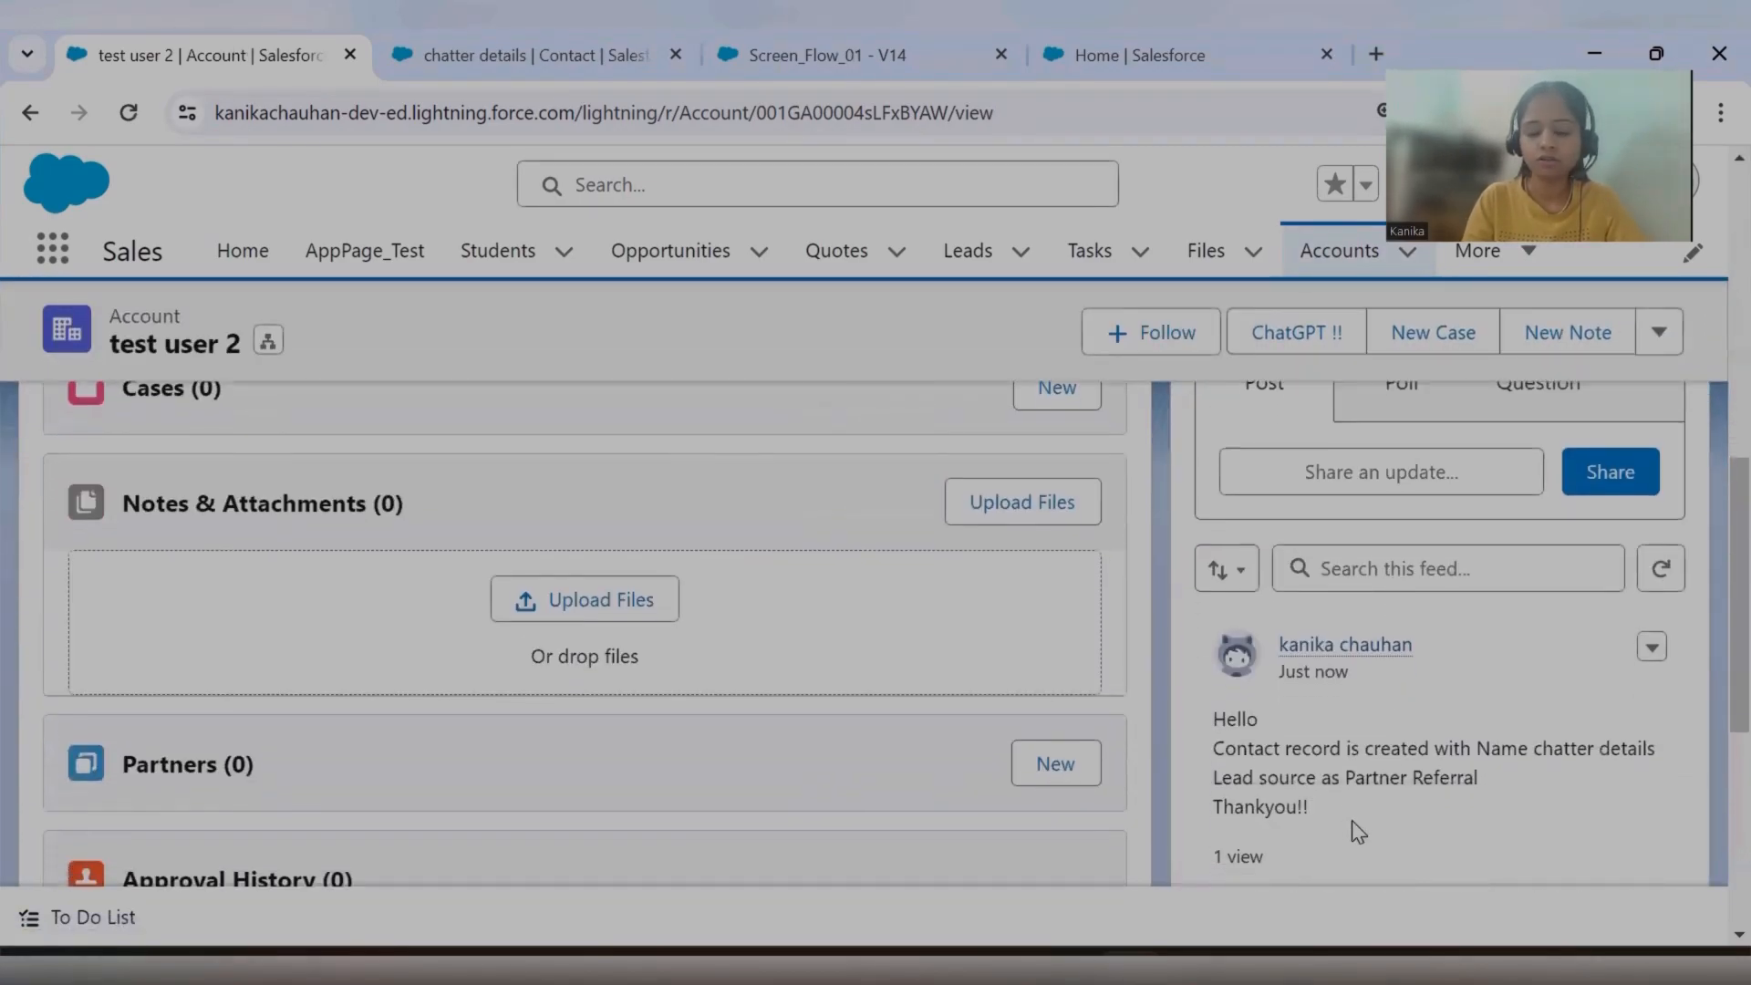
drag(1216, 599, 1316, 698)
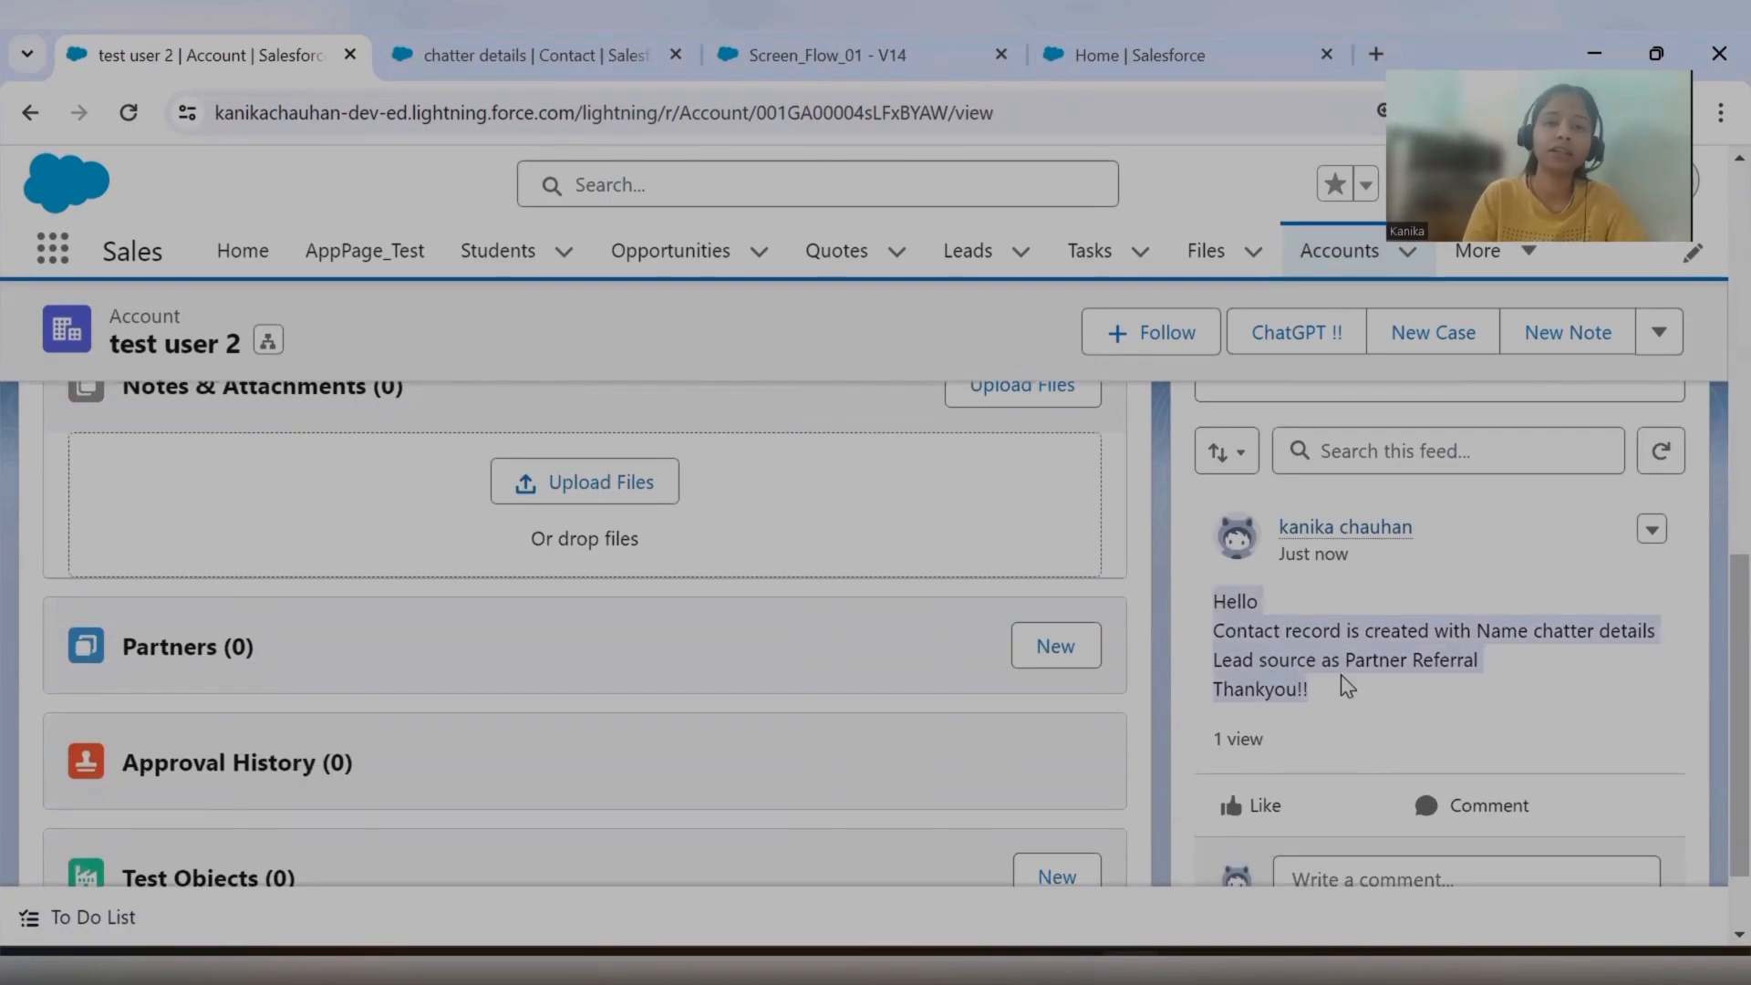
click(1348, 686)
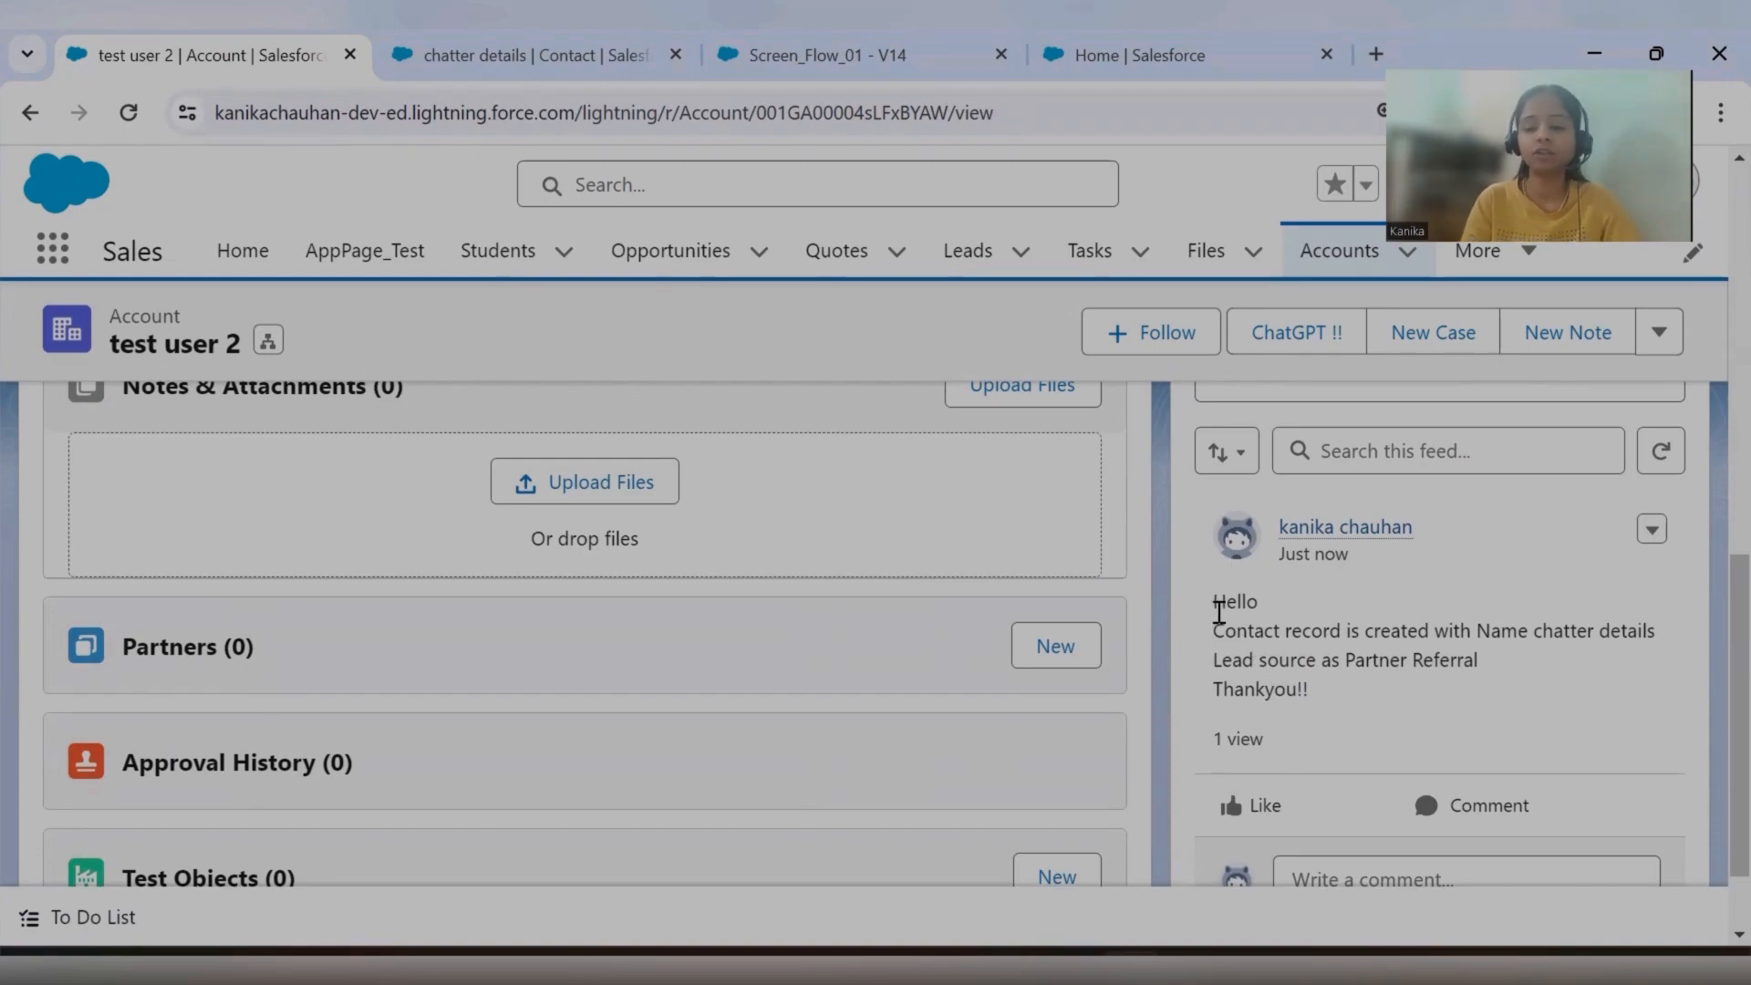
drag(1221, 605, 1338, 690)
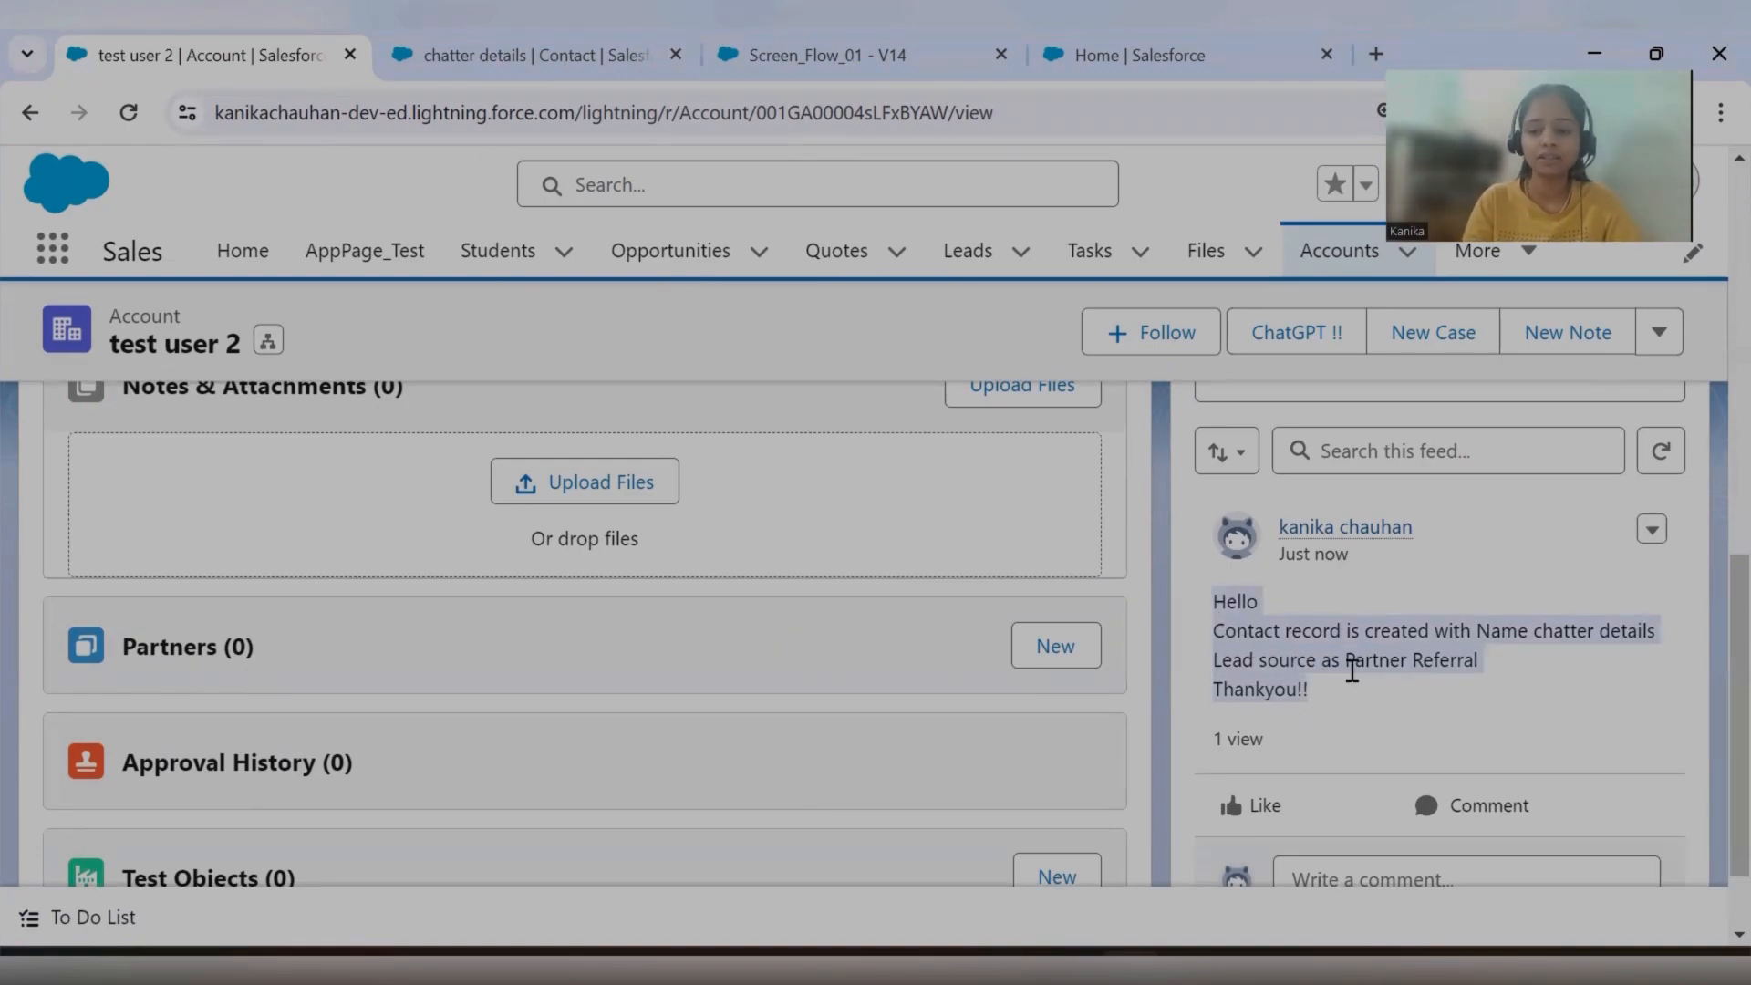
scroll(1370, 704, up, 10)
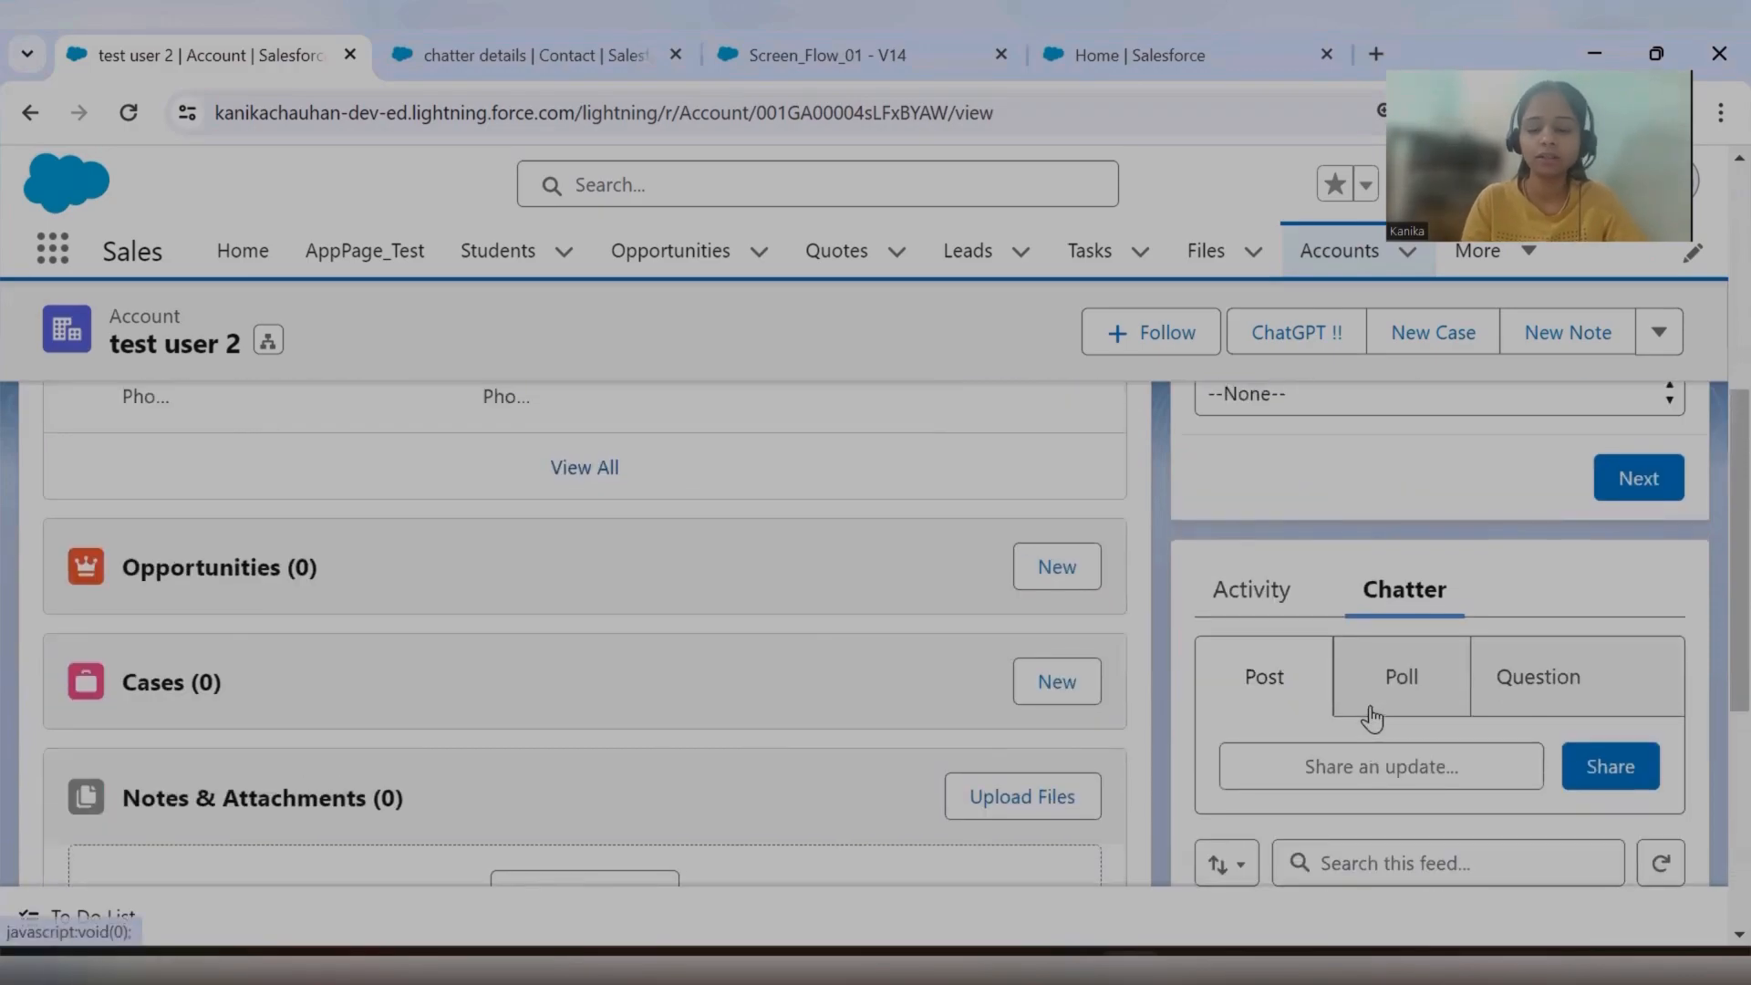
scroll(1370, 711, up, 3)
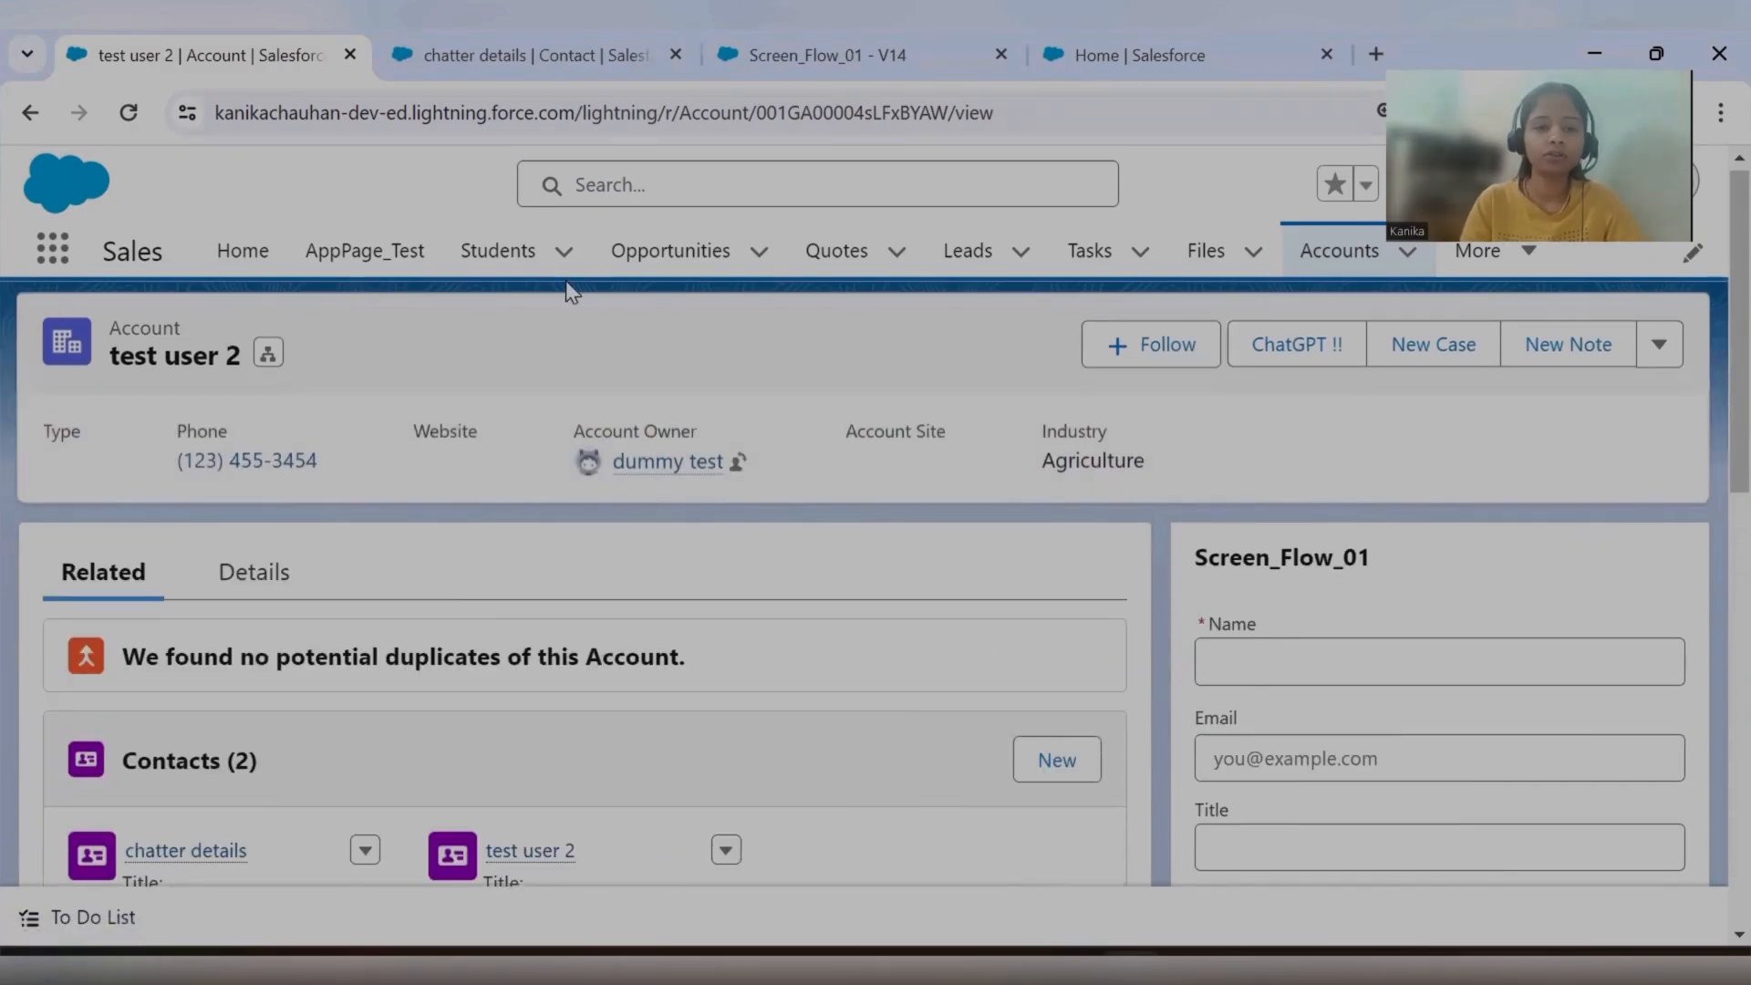
Check the details of the chatter details contact, close its page and return to the test user 2 account.
click(546, 72)
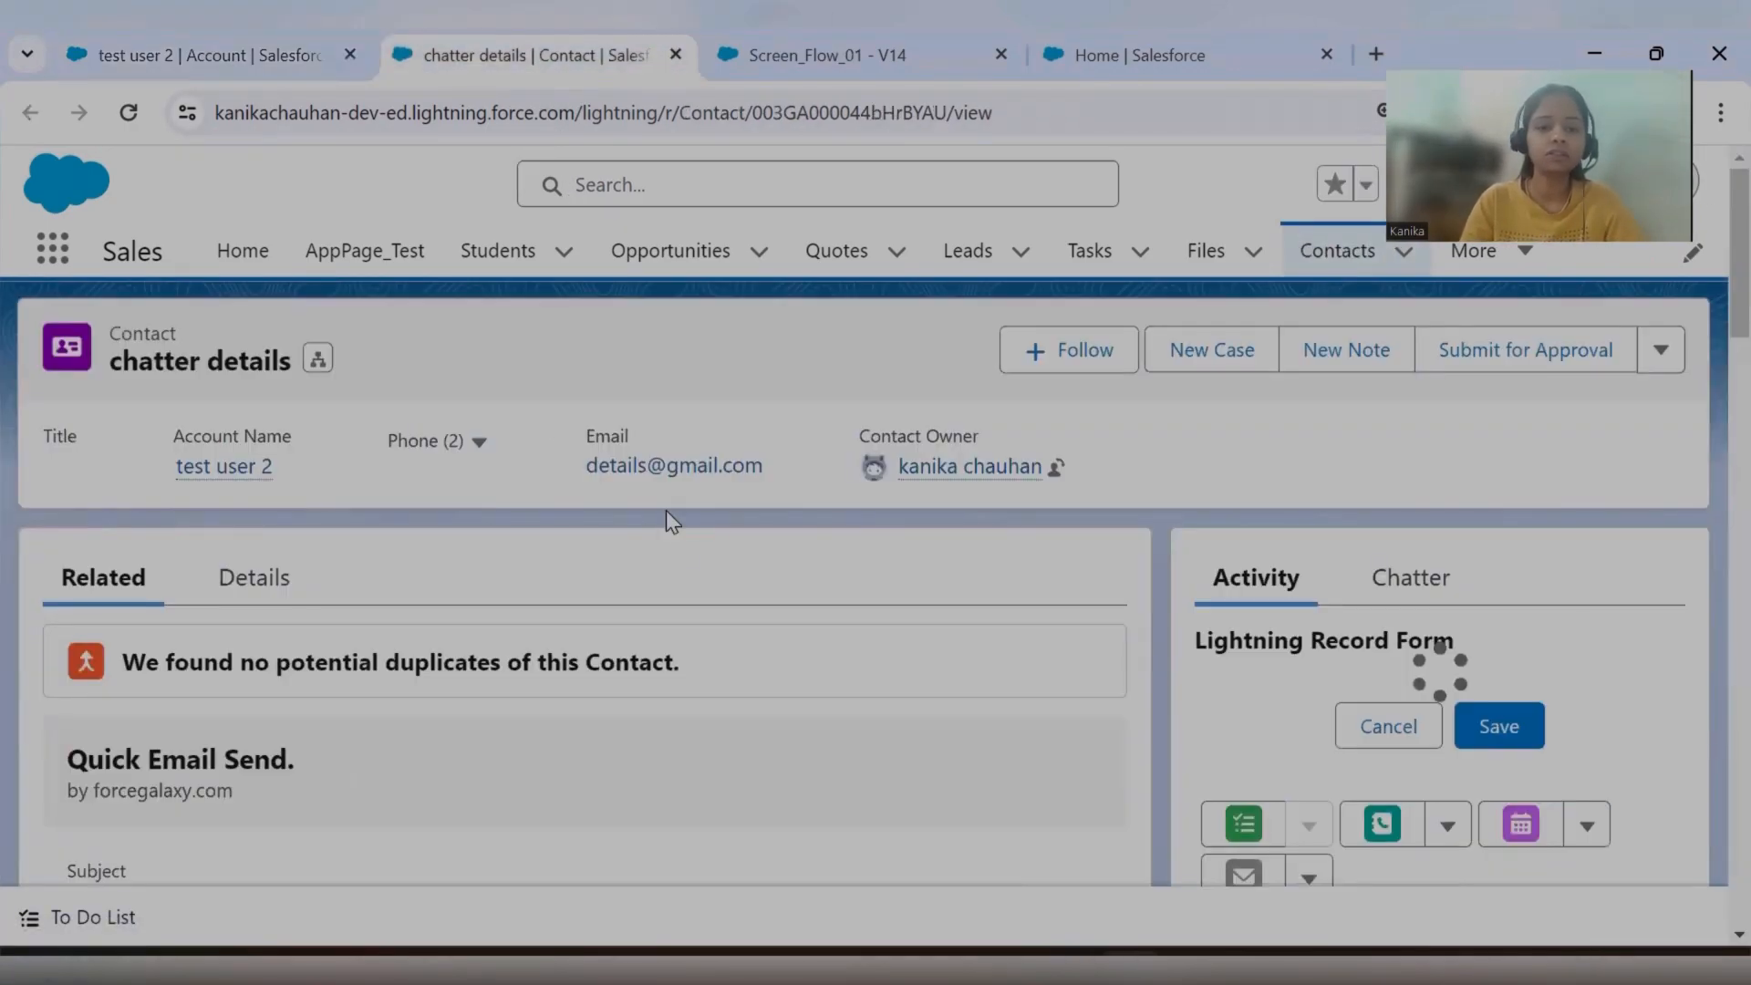
click(262, 584)
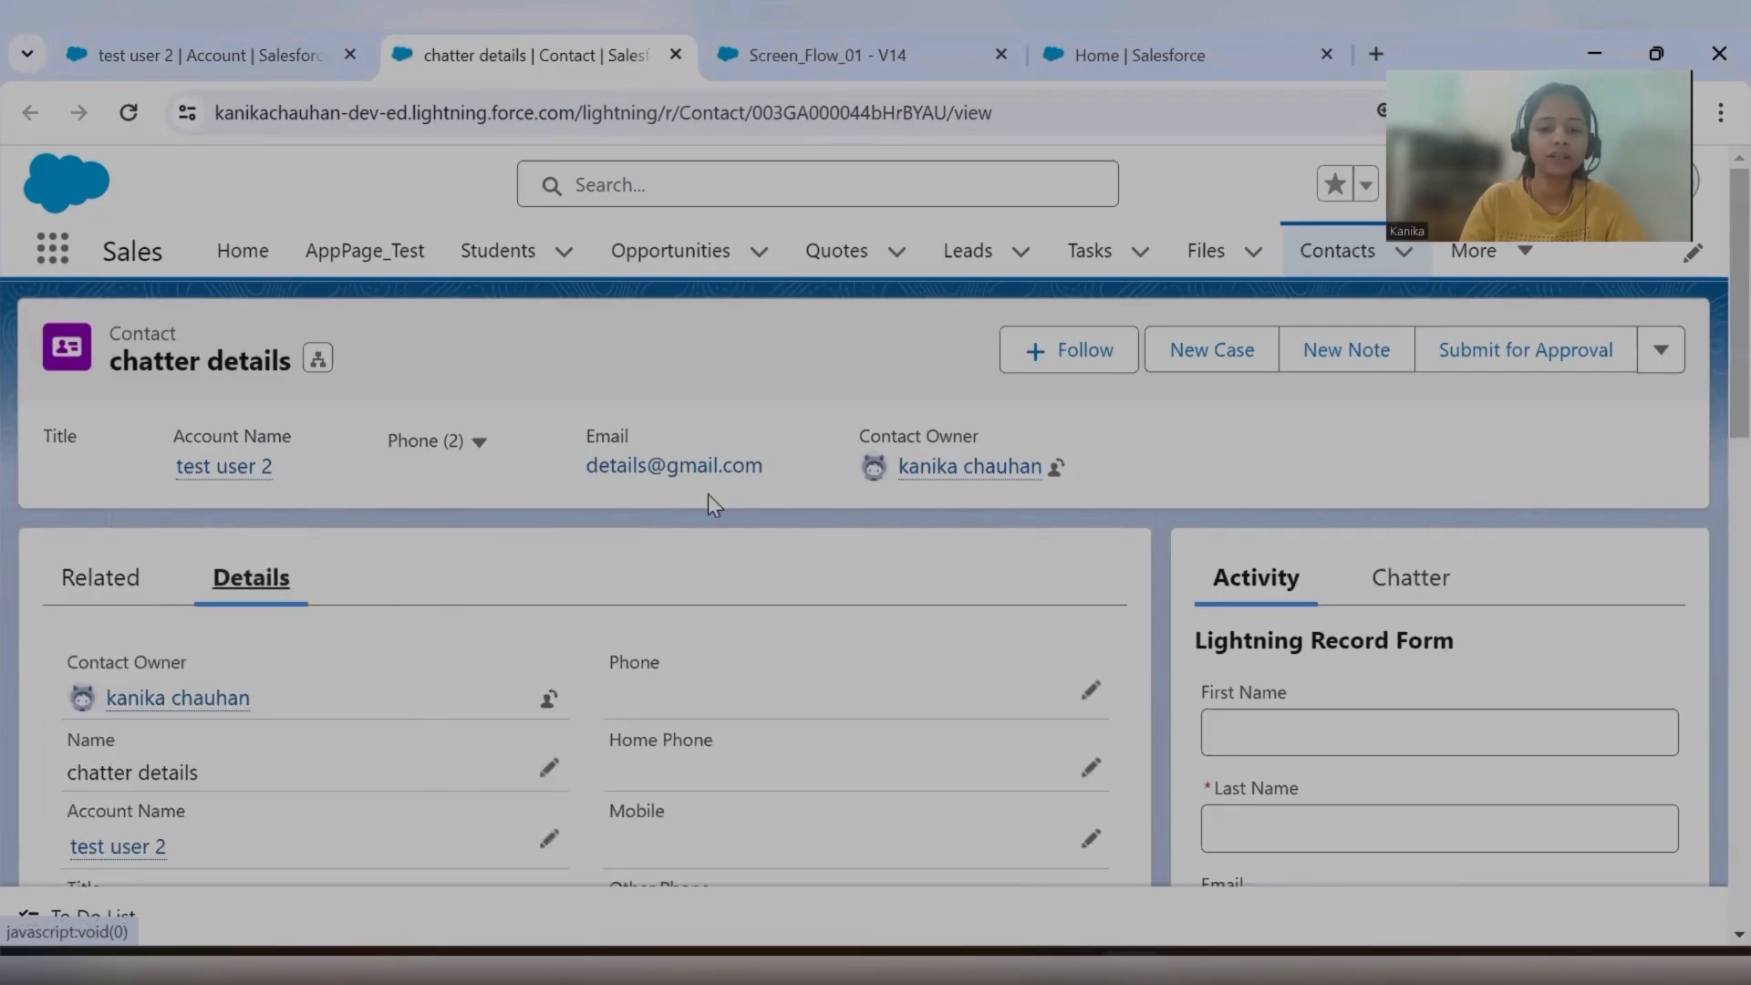
click(676, 55)
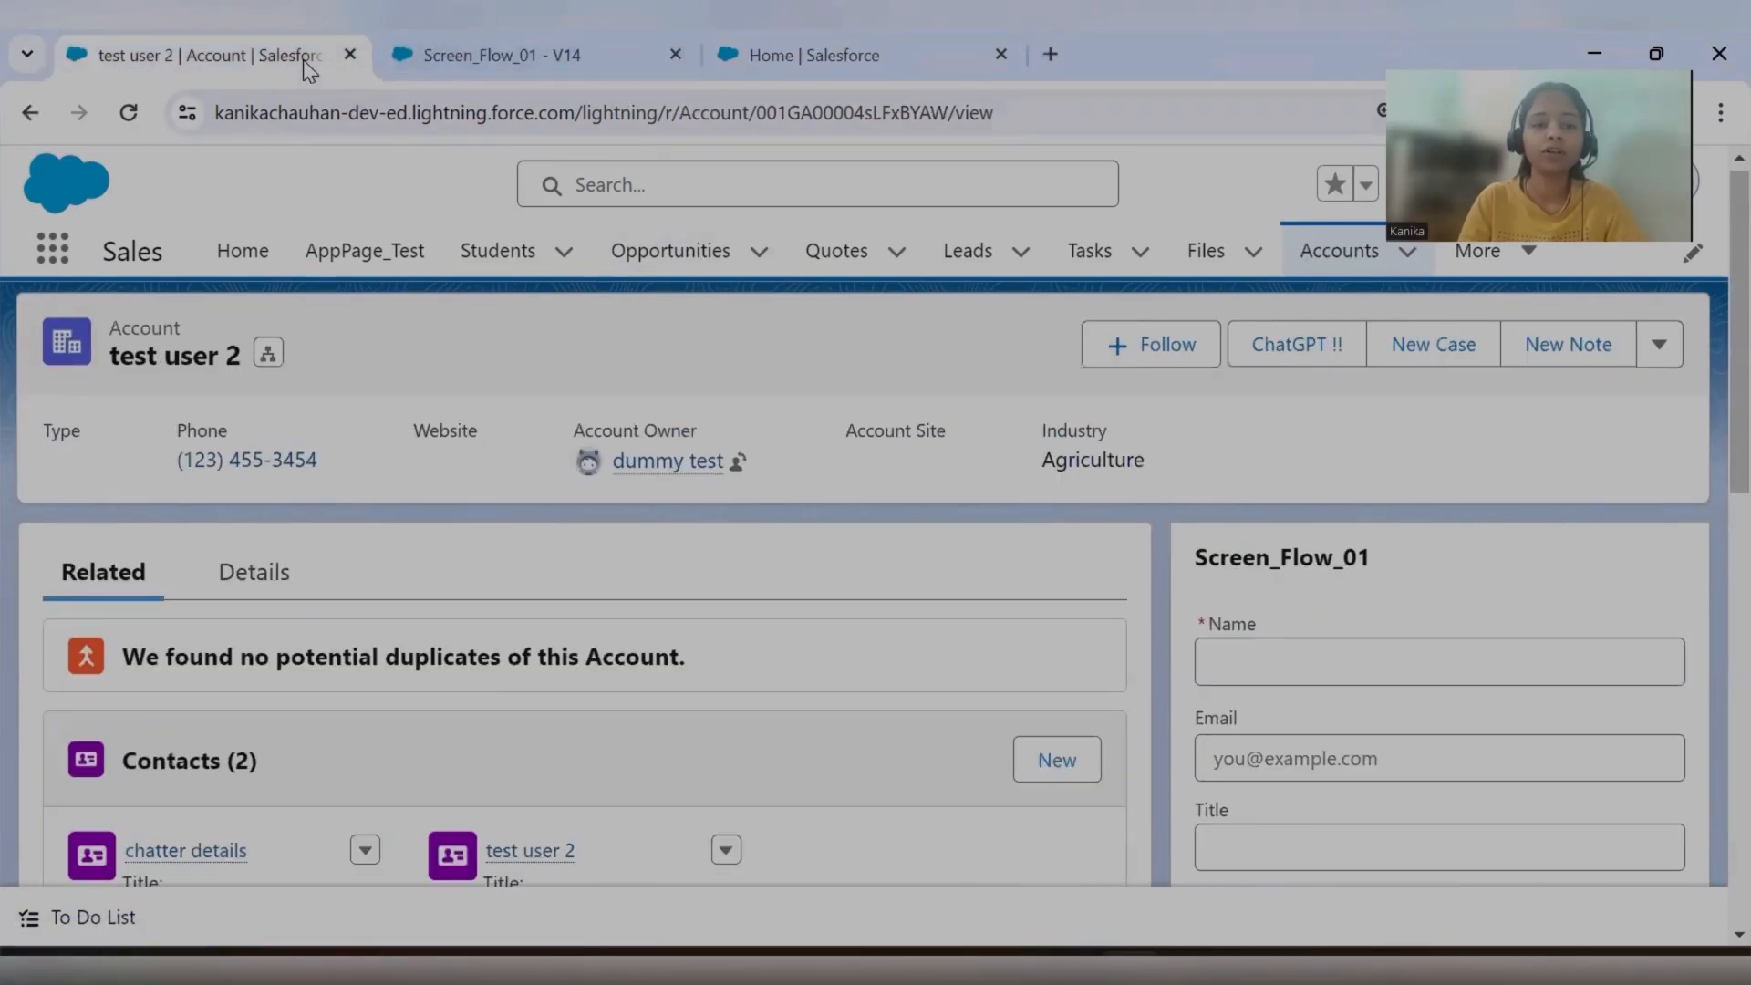
click(493, 61)
click(288, 56)
scroll(1396, 650, down, 3)
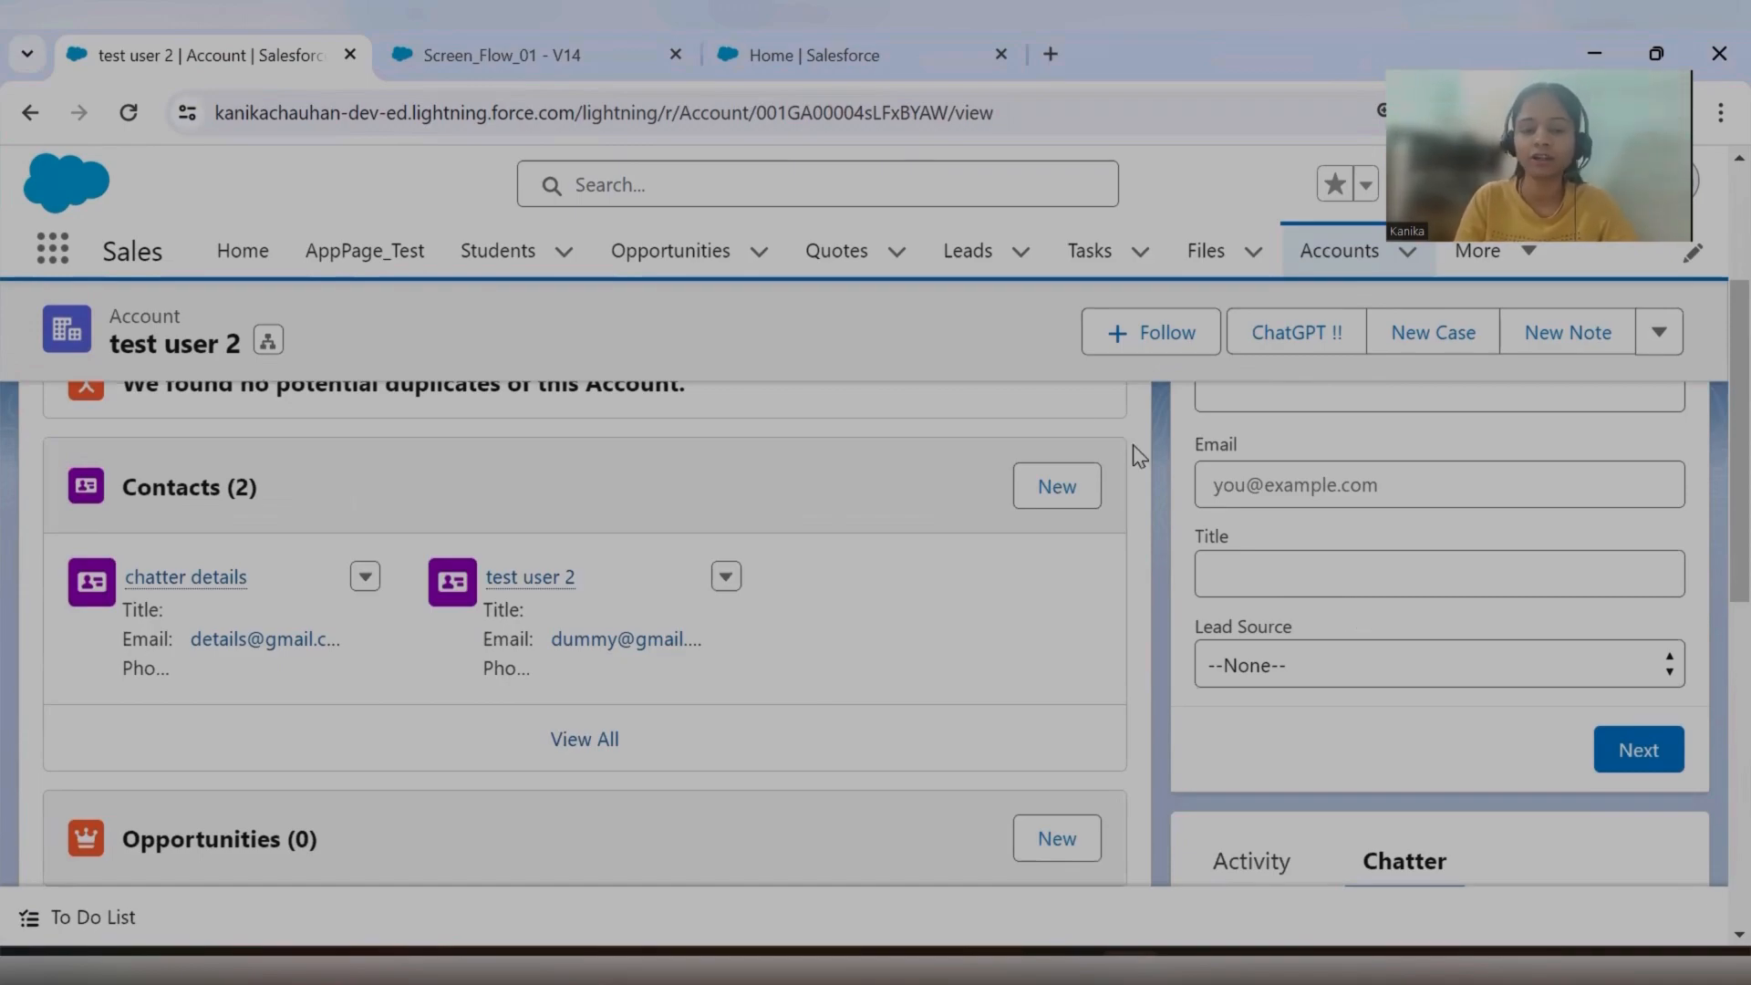
Switch to Screen_Flow_01, edit the Create Contact Record screen and add a Checkbox component below Lead Source.
click(595, 57)
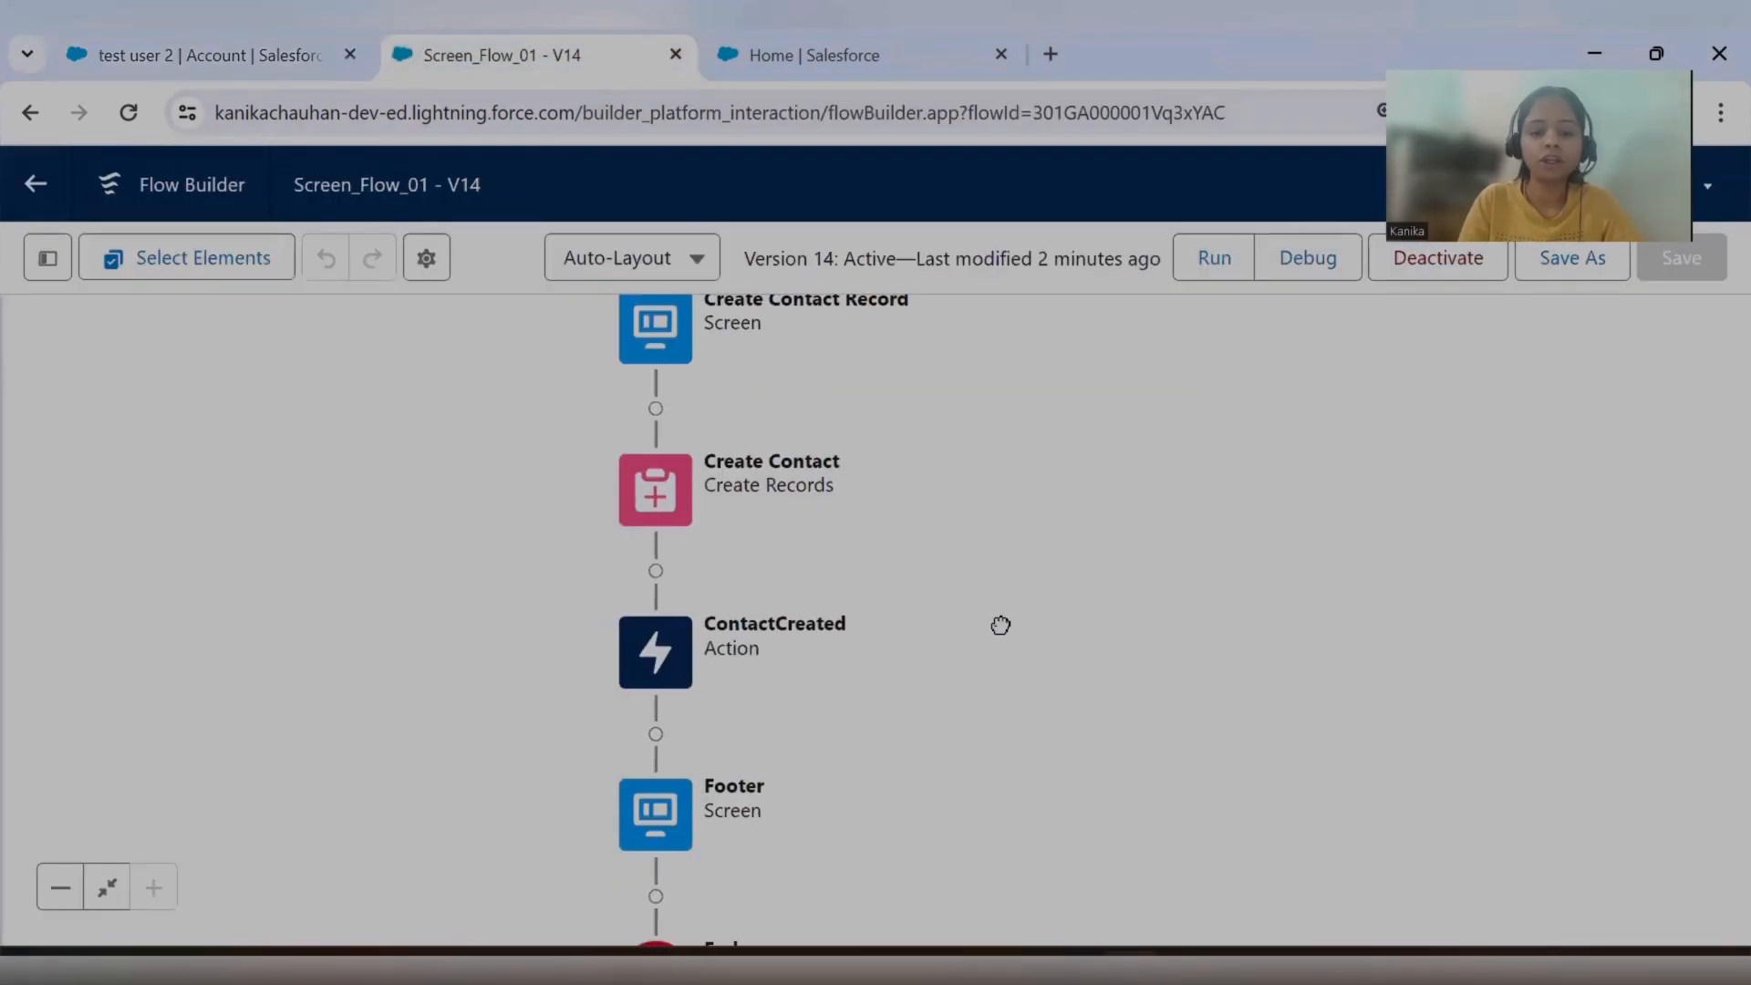
drag(1001, 625, 1103, 570)
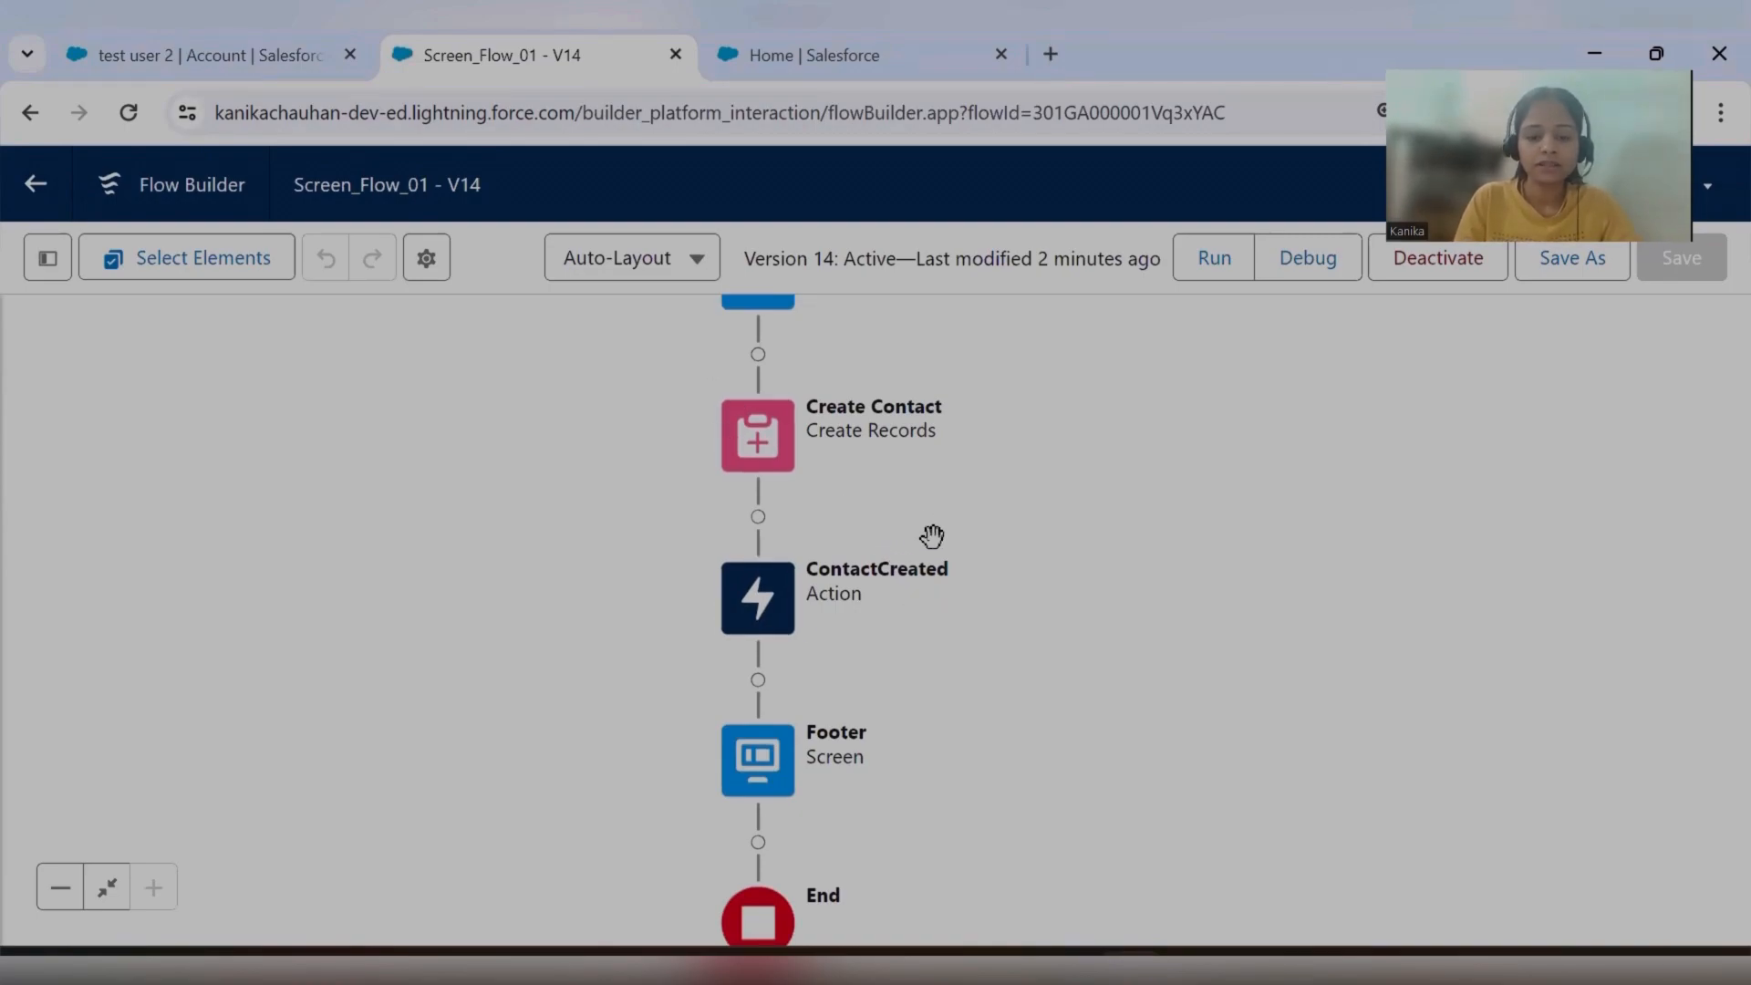
drag(932, 540, 993, 673)
scroll(888, 586, up, 3)
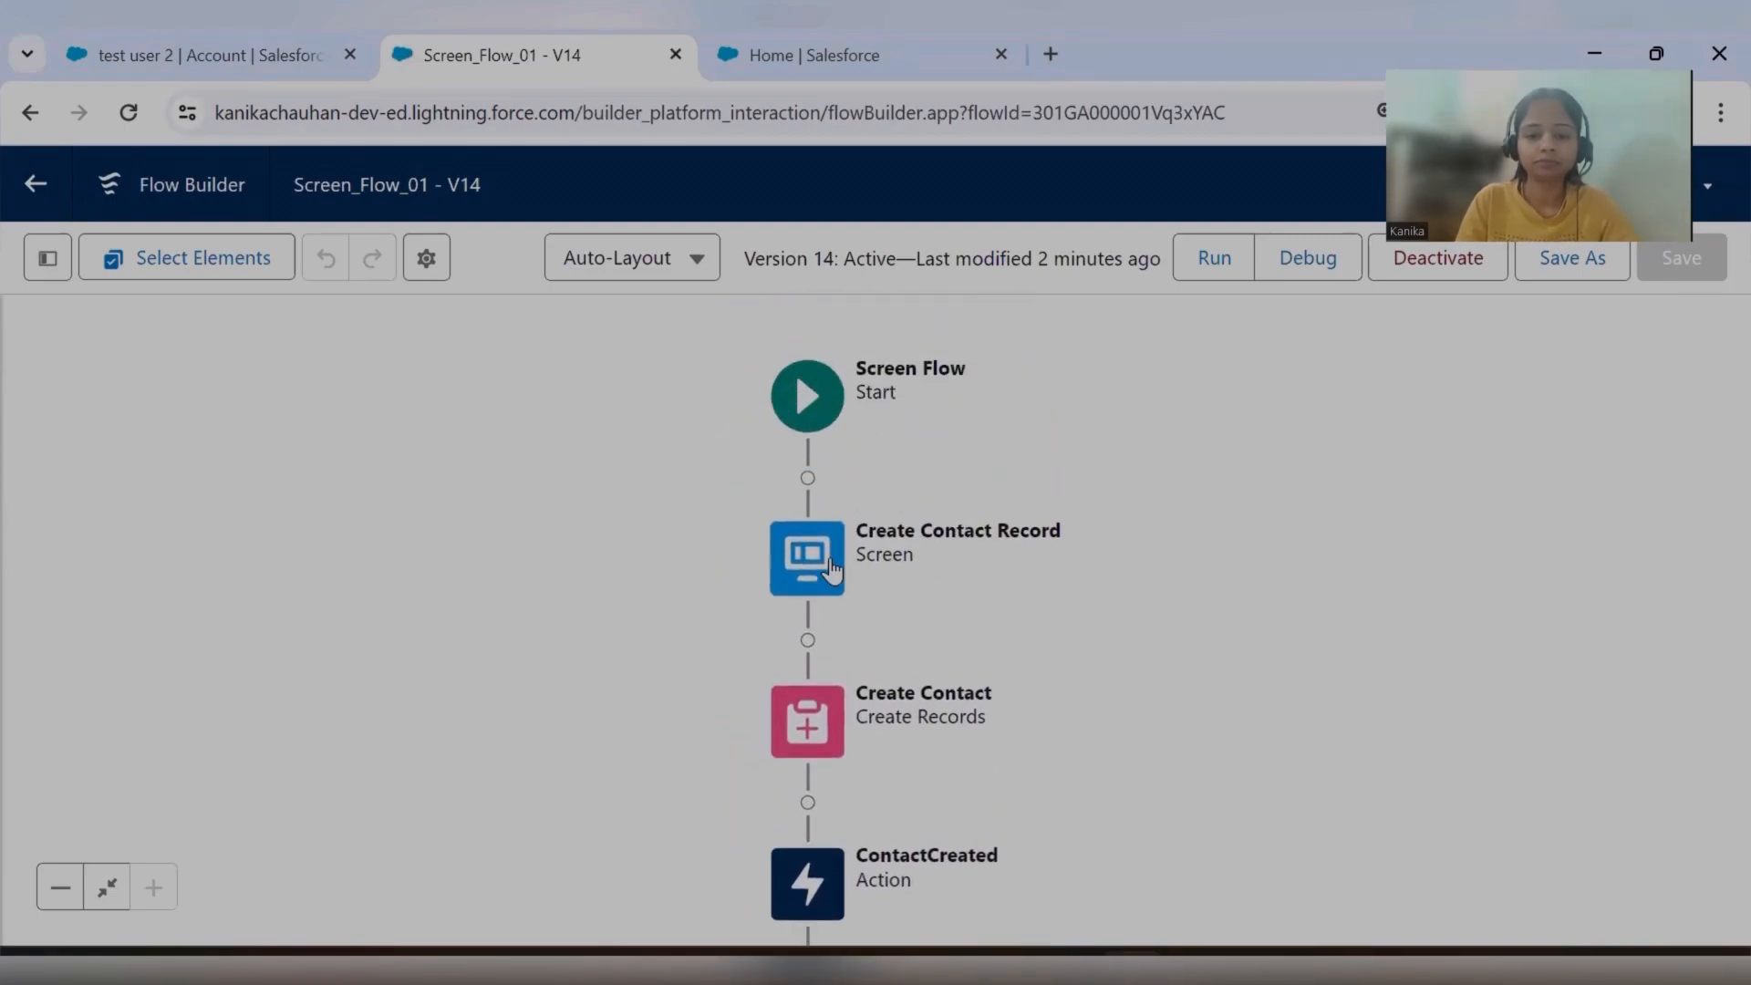
click(821, 566)
click(806, 852)
click(262, 502)
text(check)
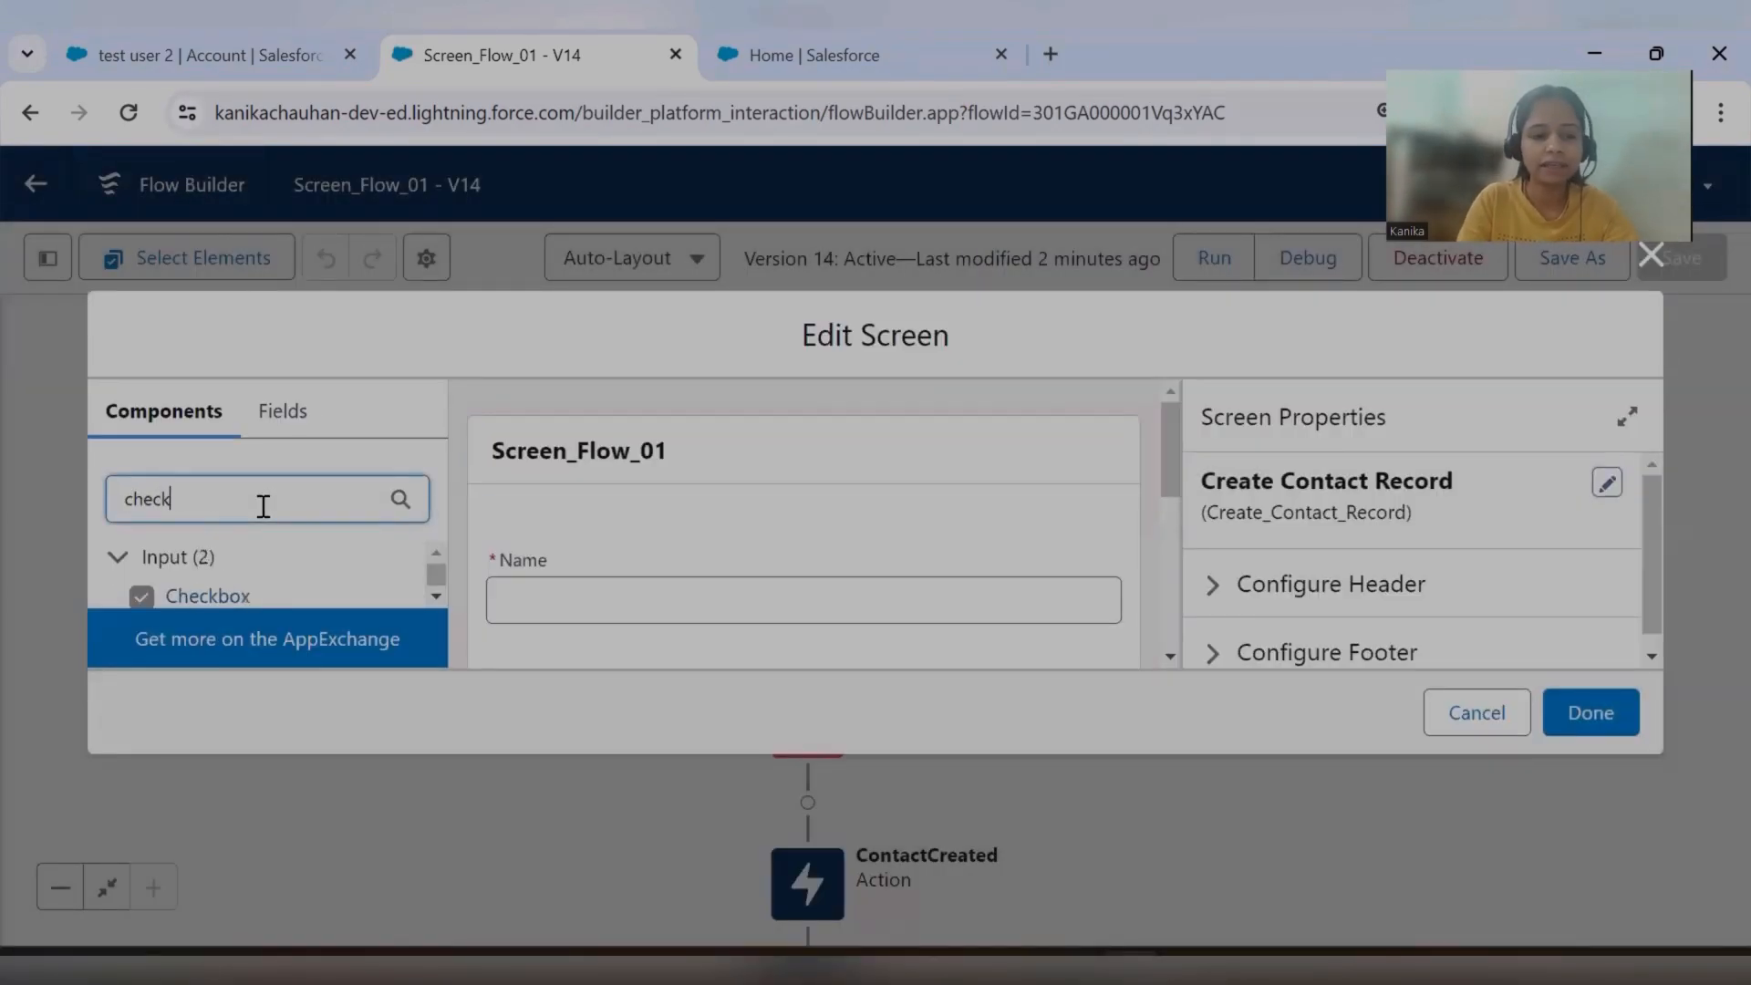
scroll(649, 611, down, 5)
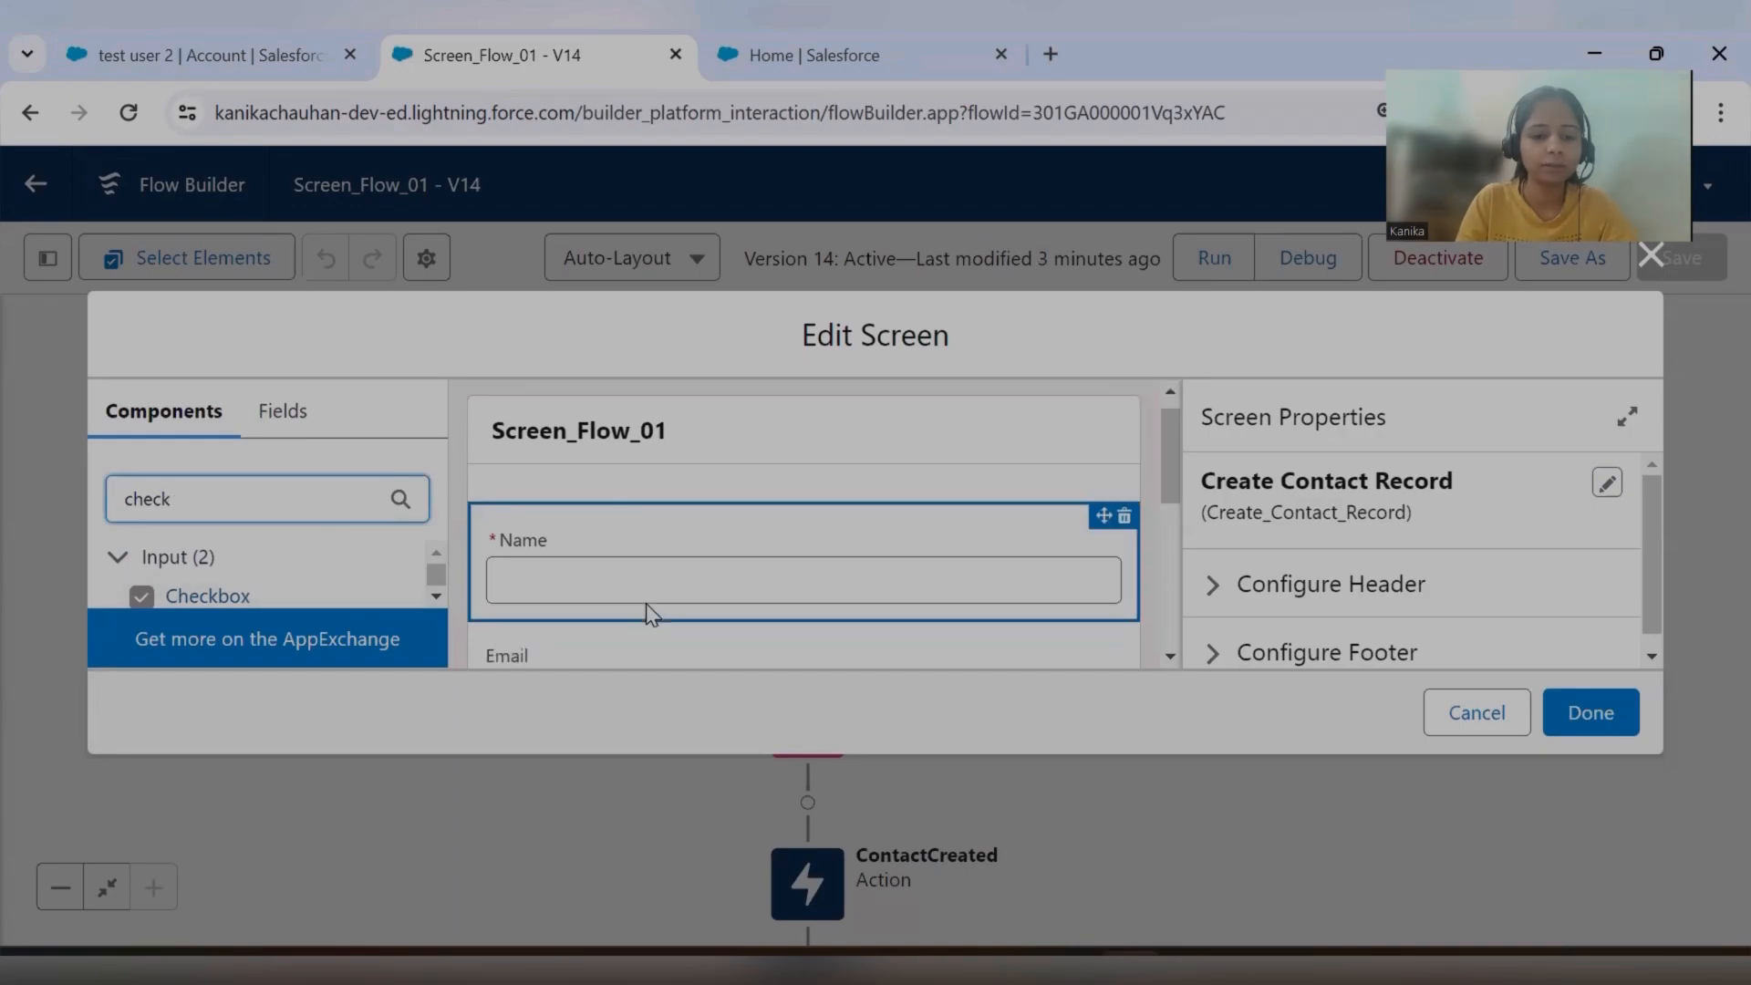
drag(276, 593, 649, 517)
Try to delete the Title component from the Create Contact Record screen.
scroll(653, 524, up, 2)
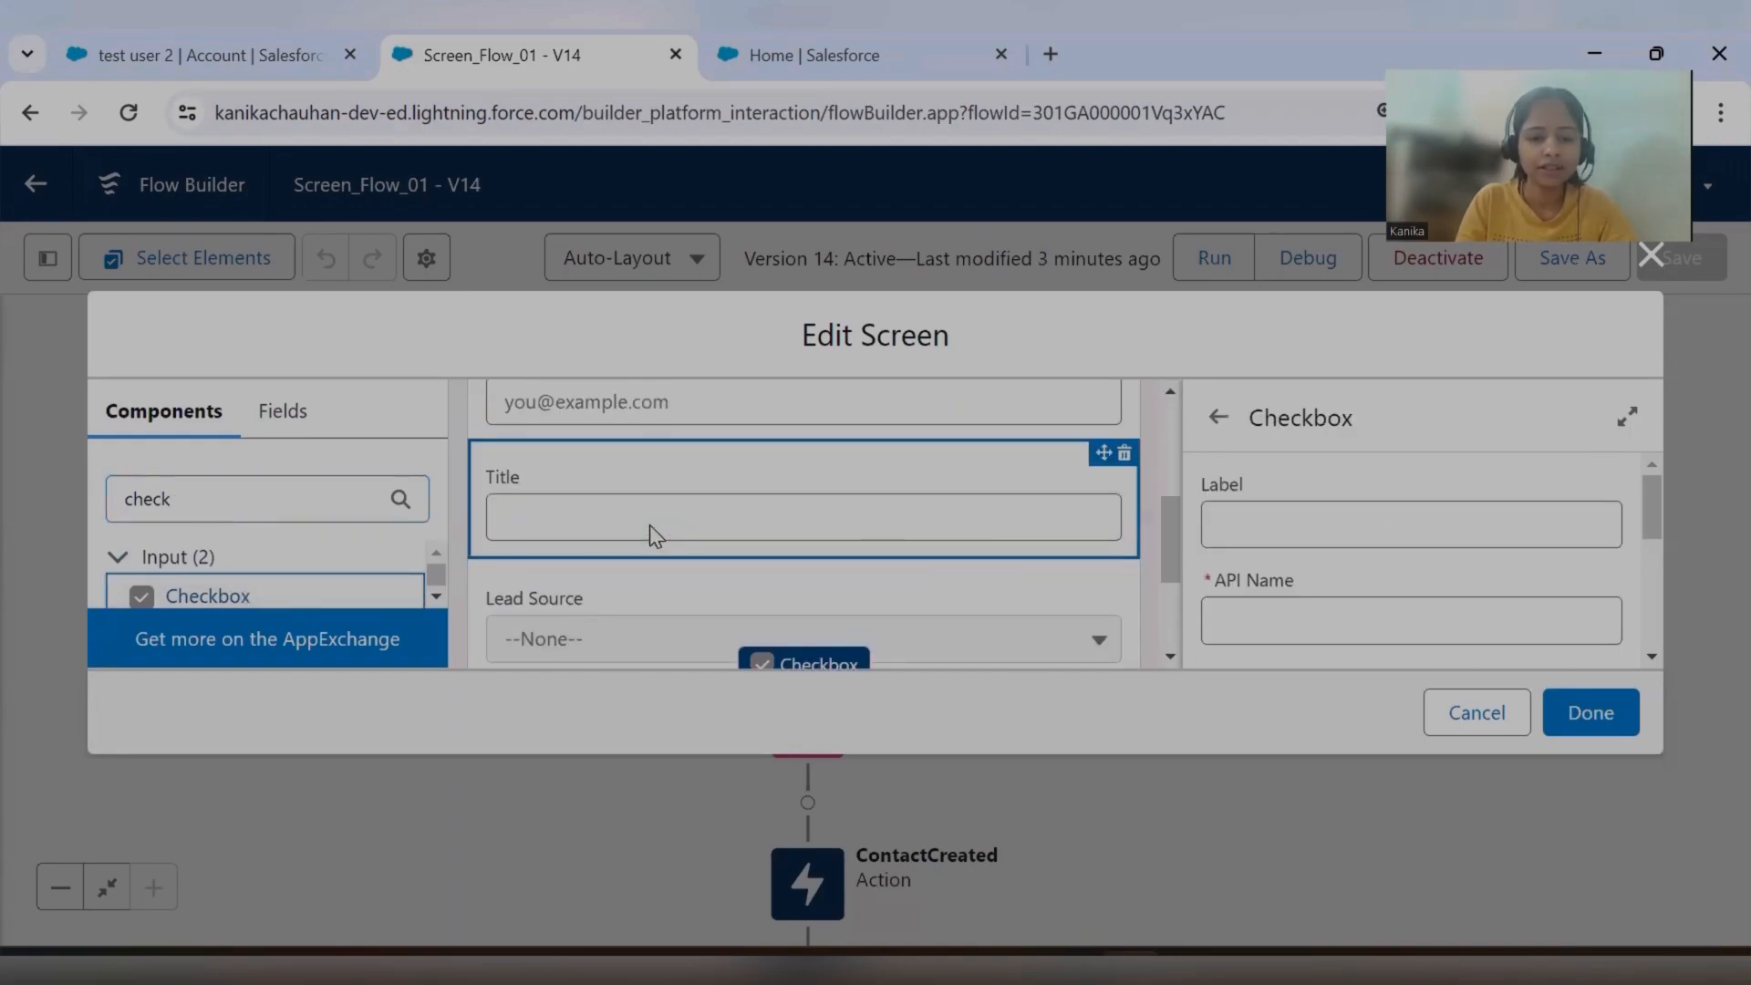
click(1124, 457)
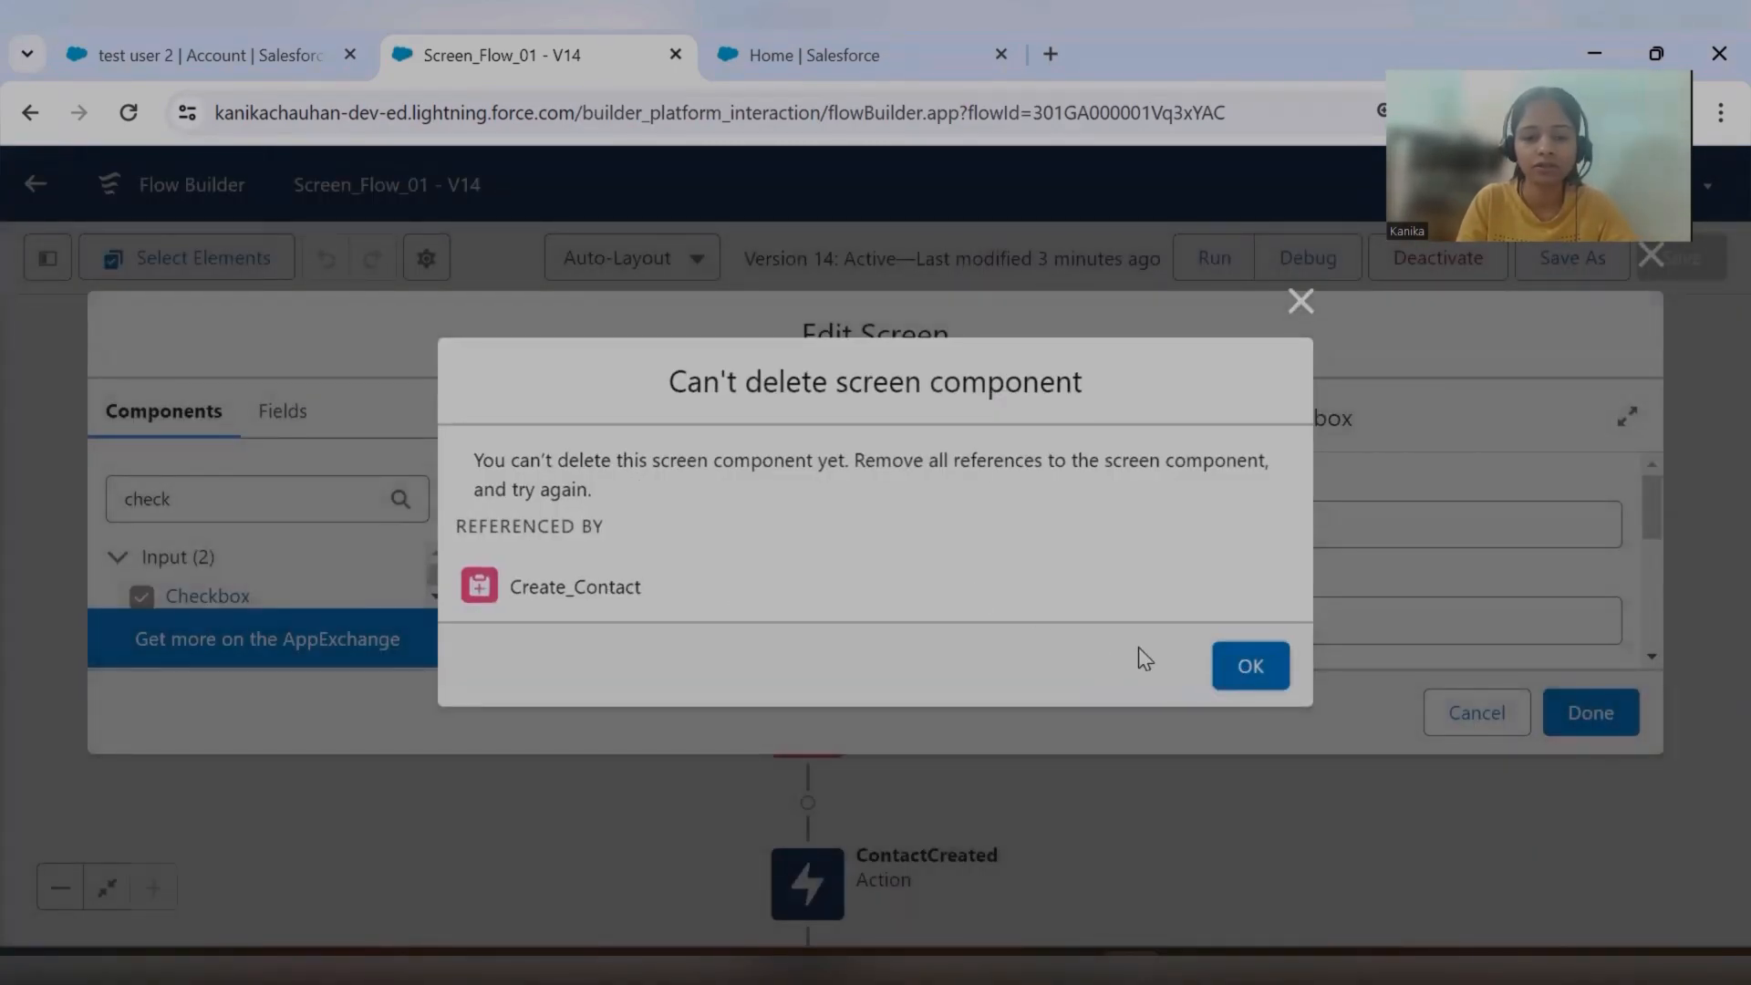
click(1251, 666)
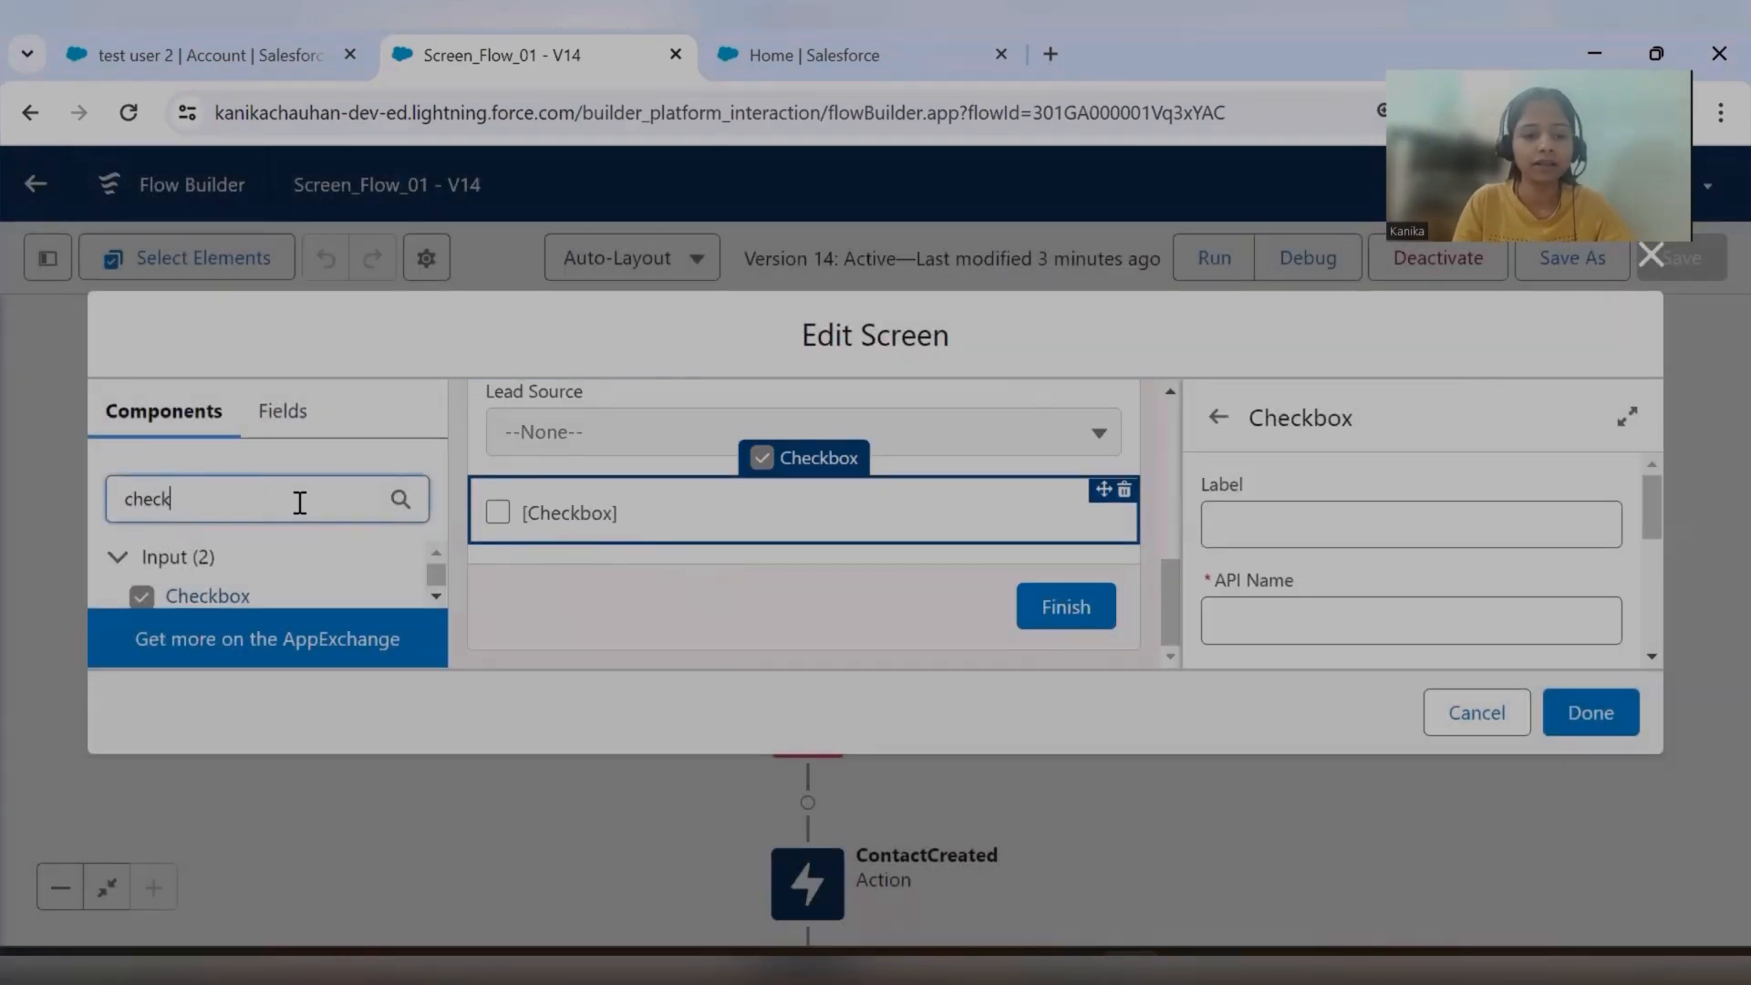
Add a second Checkbox component directly below Lead Source and label it "Post To Chatter".
drag(286, 588, 845, 512)
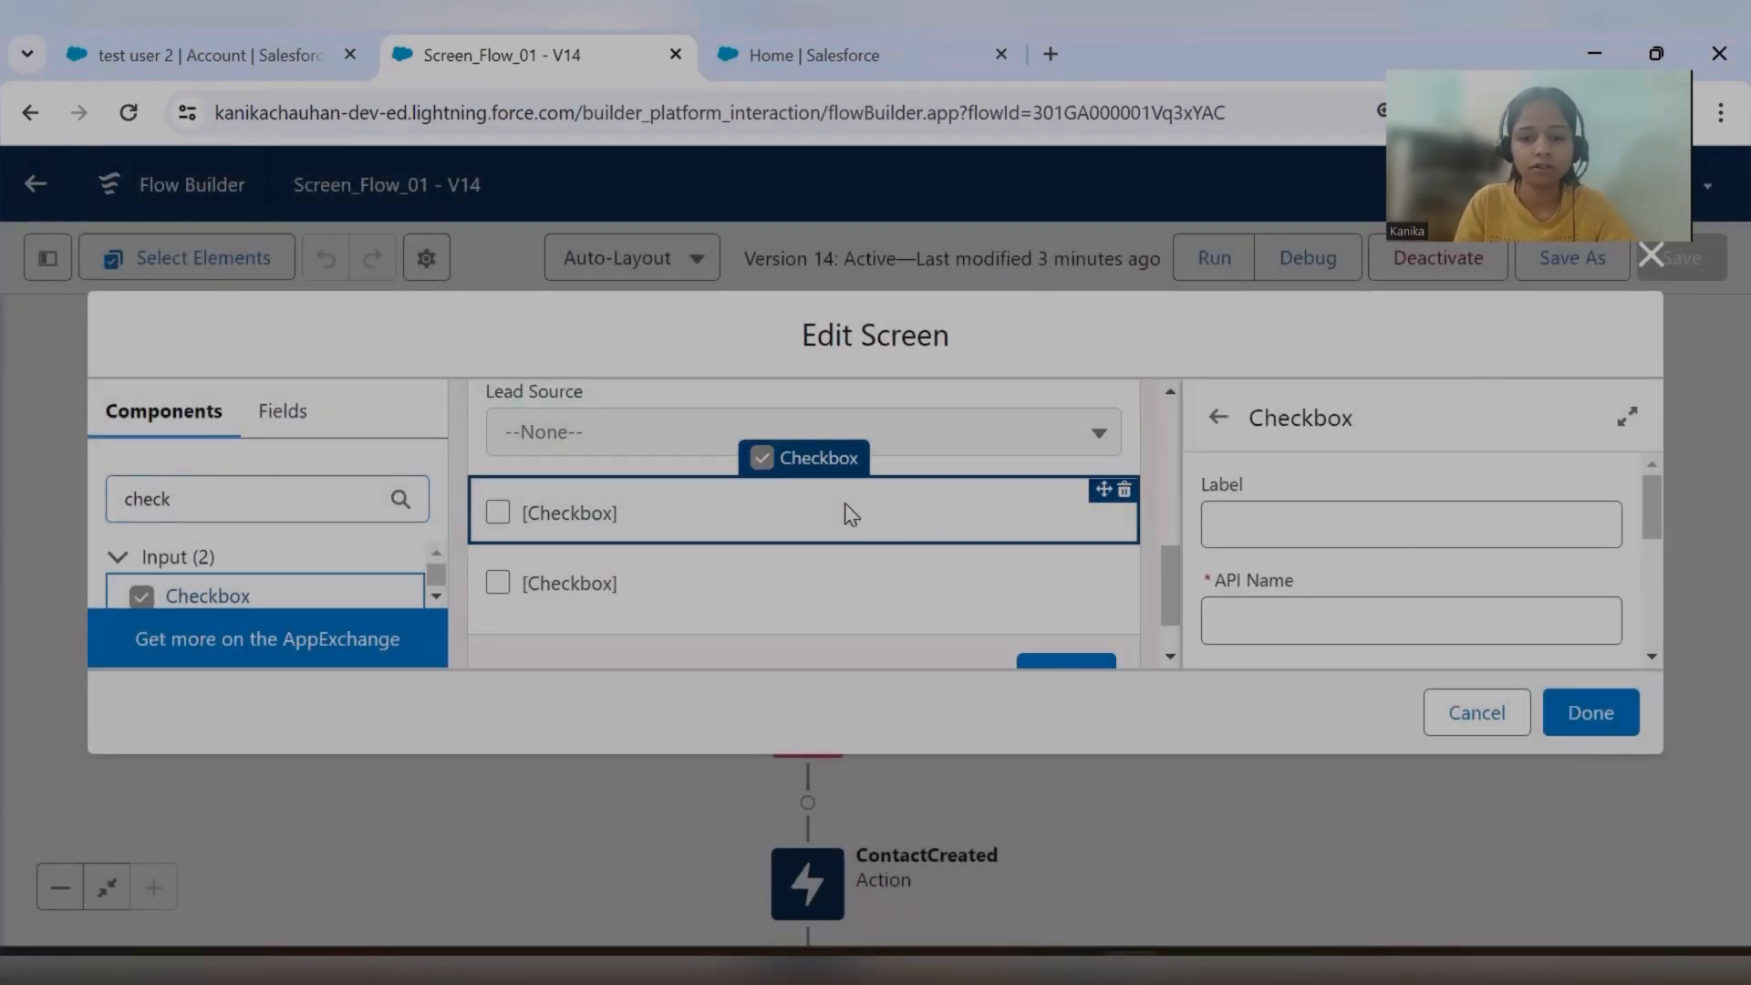
click(1277, 524)
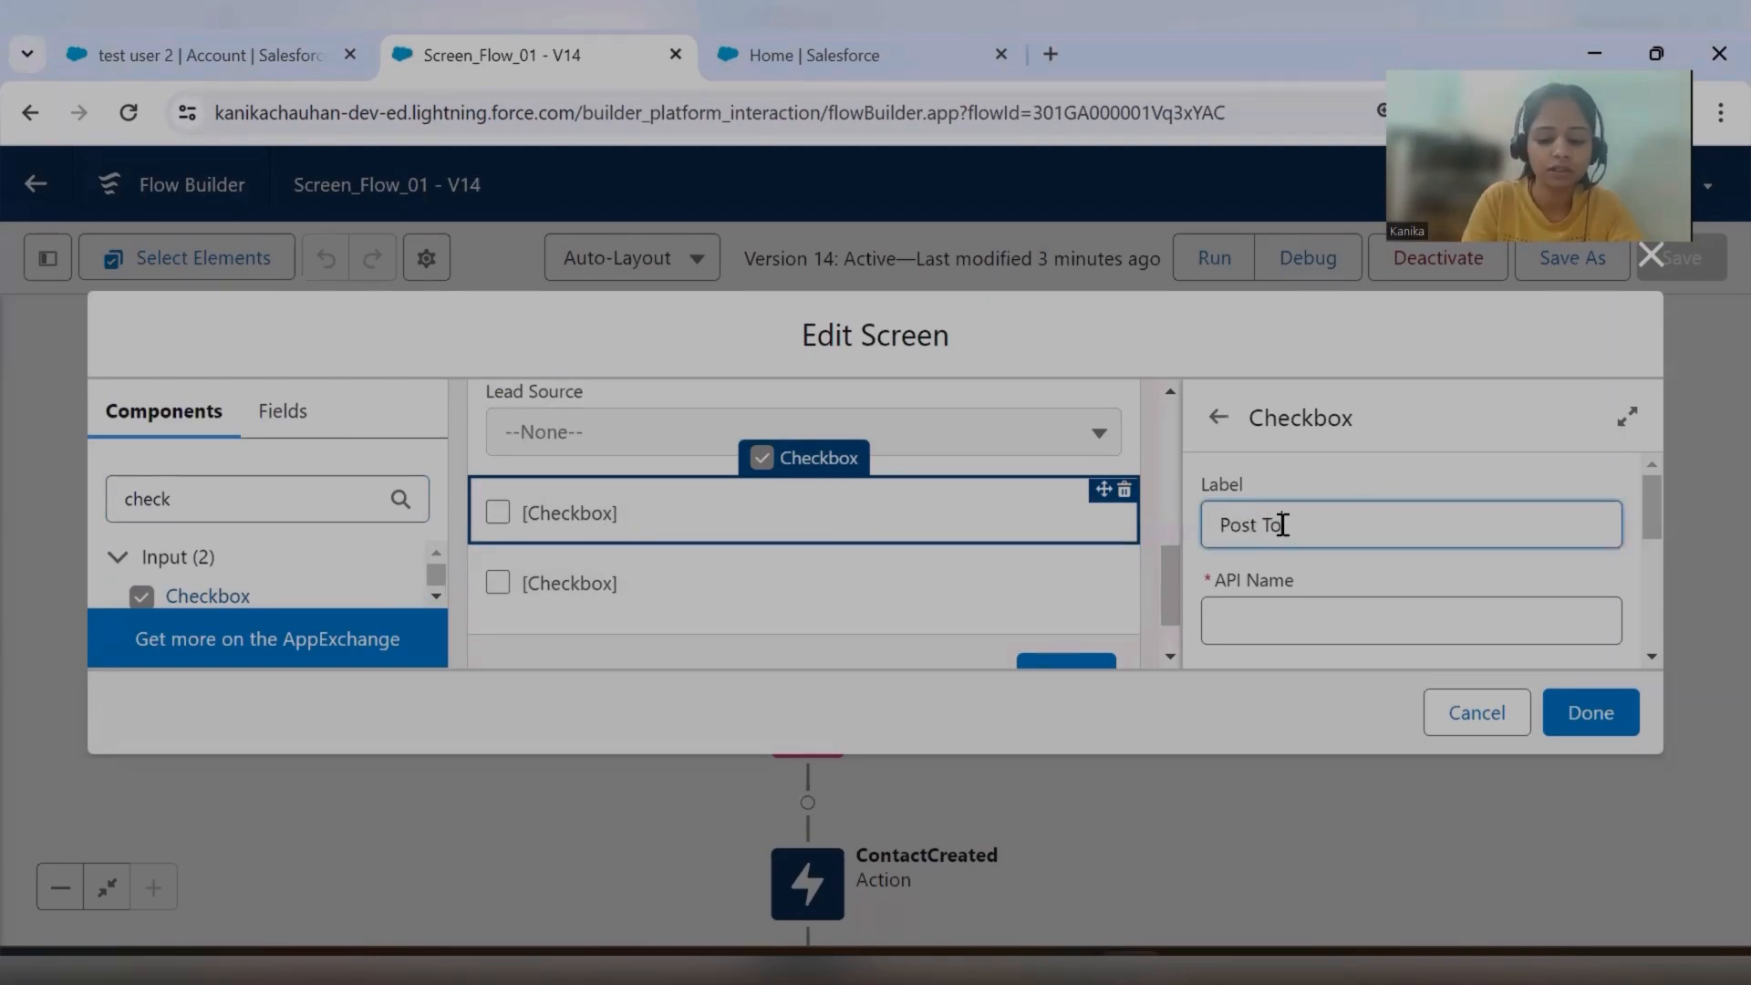
click(1359, 470)
scroll(1392, 574, down, 5)
scroll(1379, 609, up, 2)
scroll(1401, 615, down, 2)
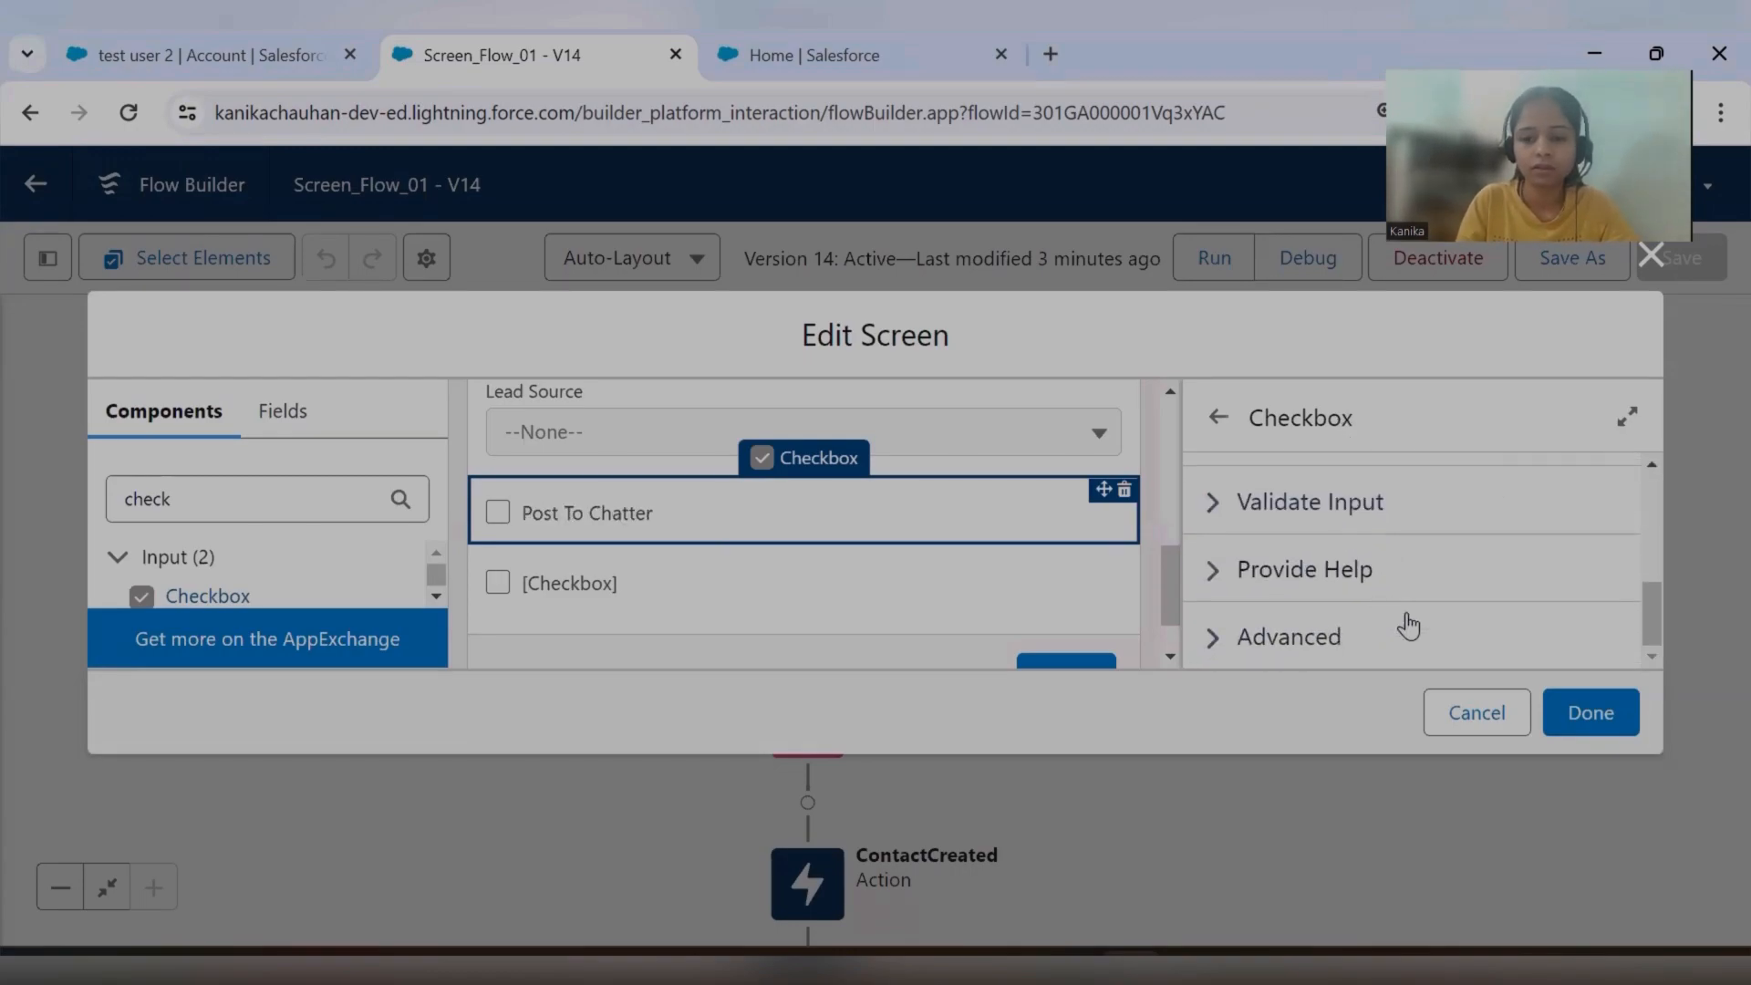
Label the remaining unnamed checkbox "Show End Screen" and accept the changes to the Create Contact Record screen.
click(720, 581)
click(1318, 536)
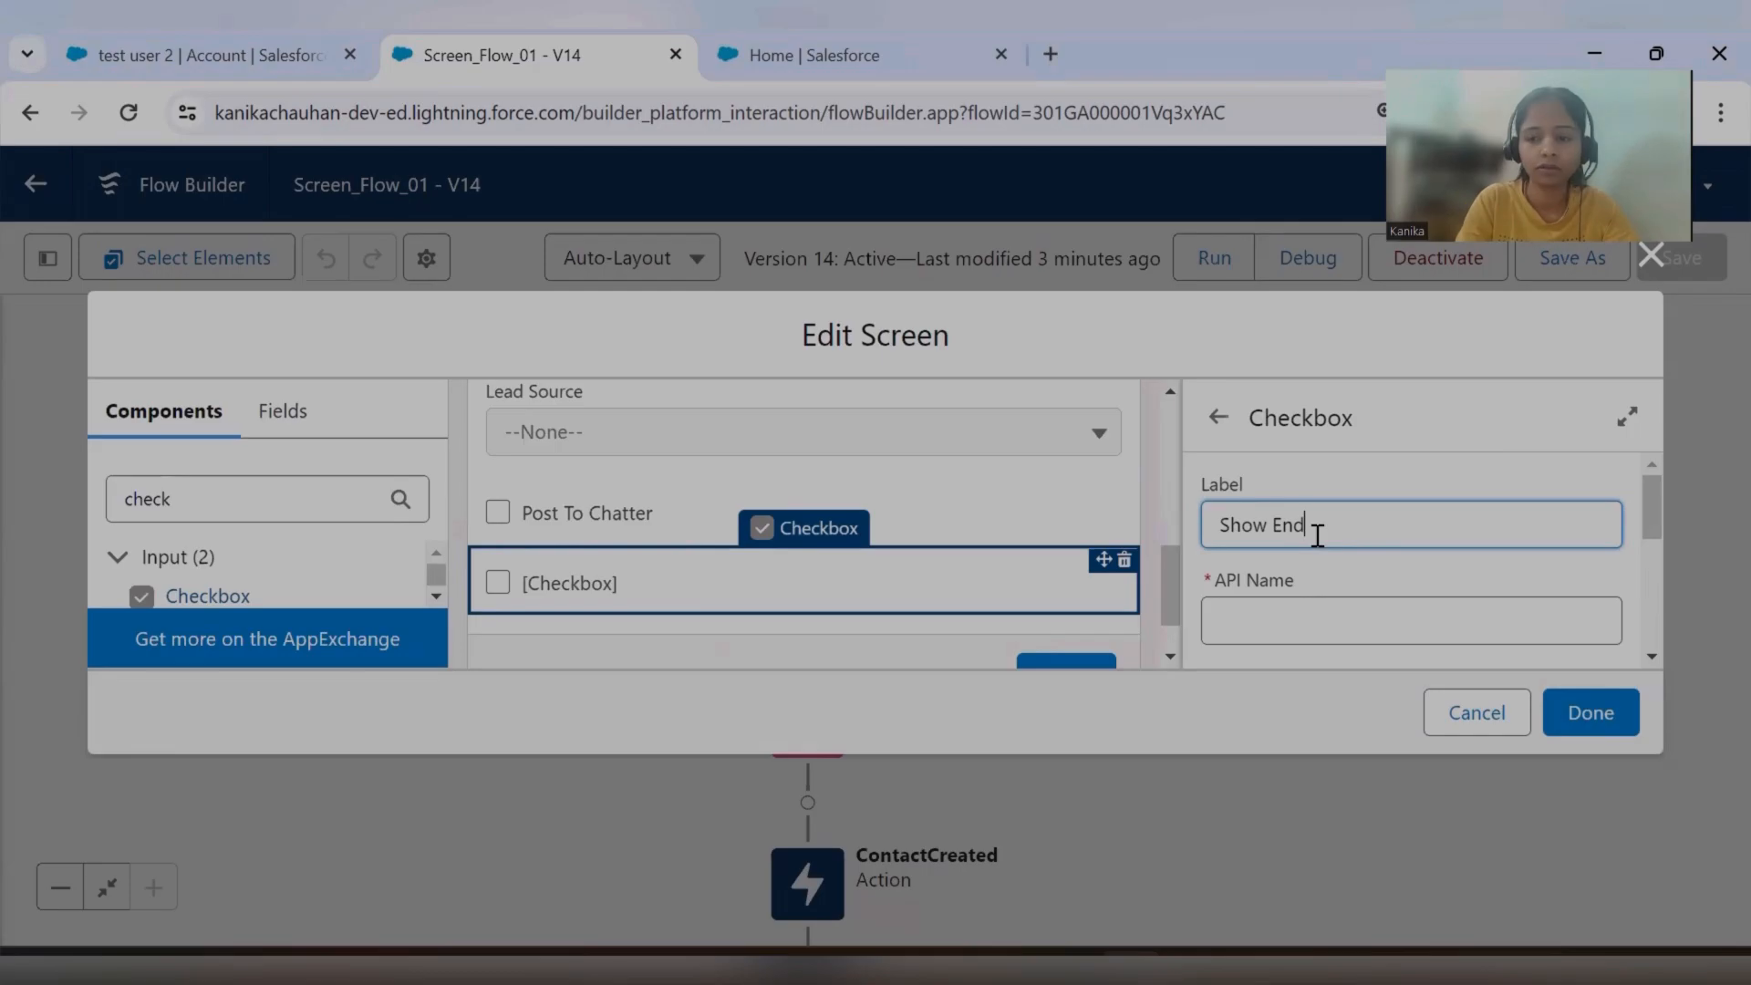
text(Show End Screen)
click(1375, 496)
scroll(1369, 547, down, 2)
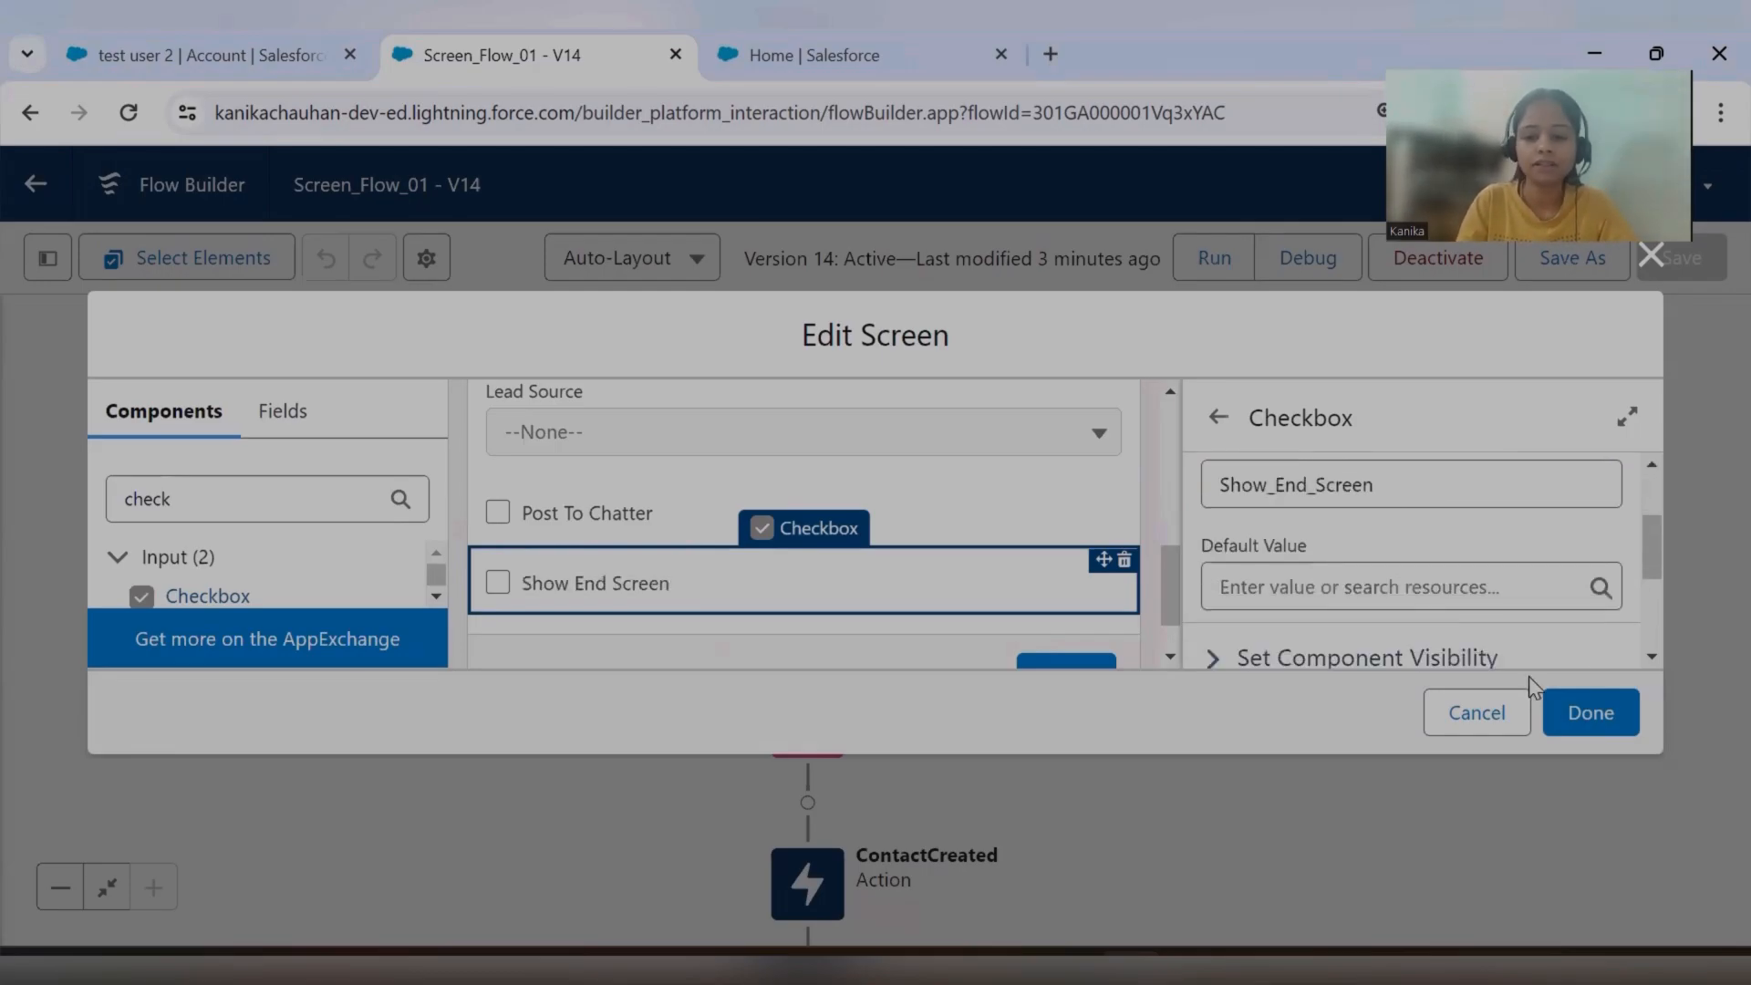
click(1591, 713)
Add a Decision element between the Create Contact and ContactCreated elements.
drag(1049, 653, 1095, 481)
drag(1077, 618, 1079, 526)
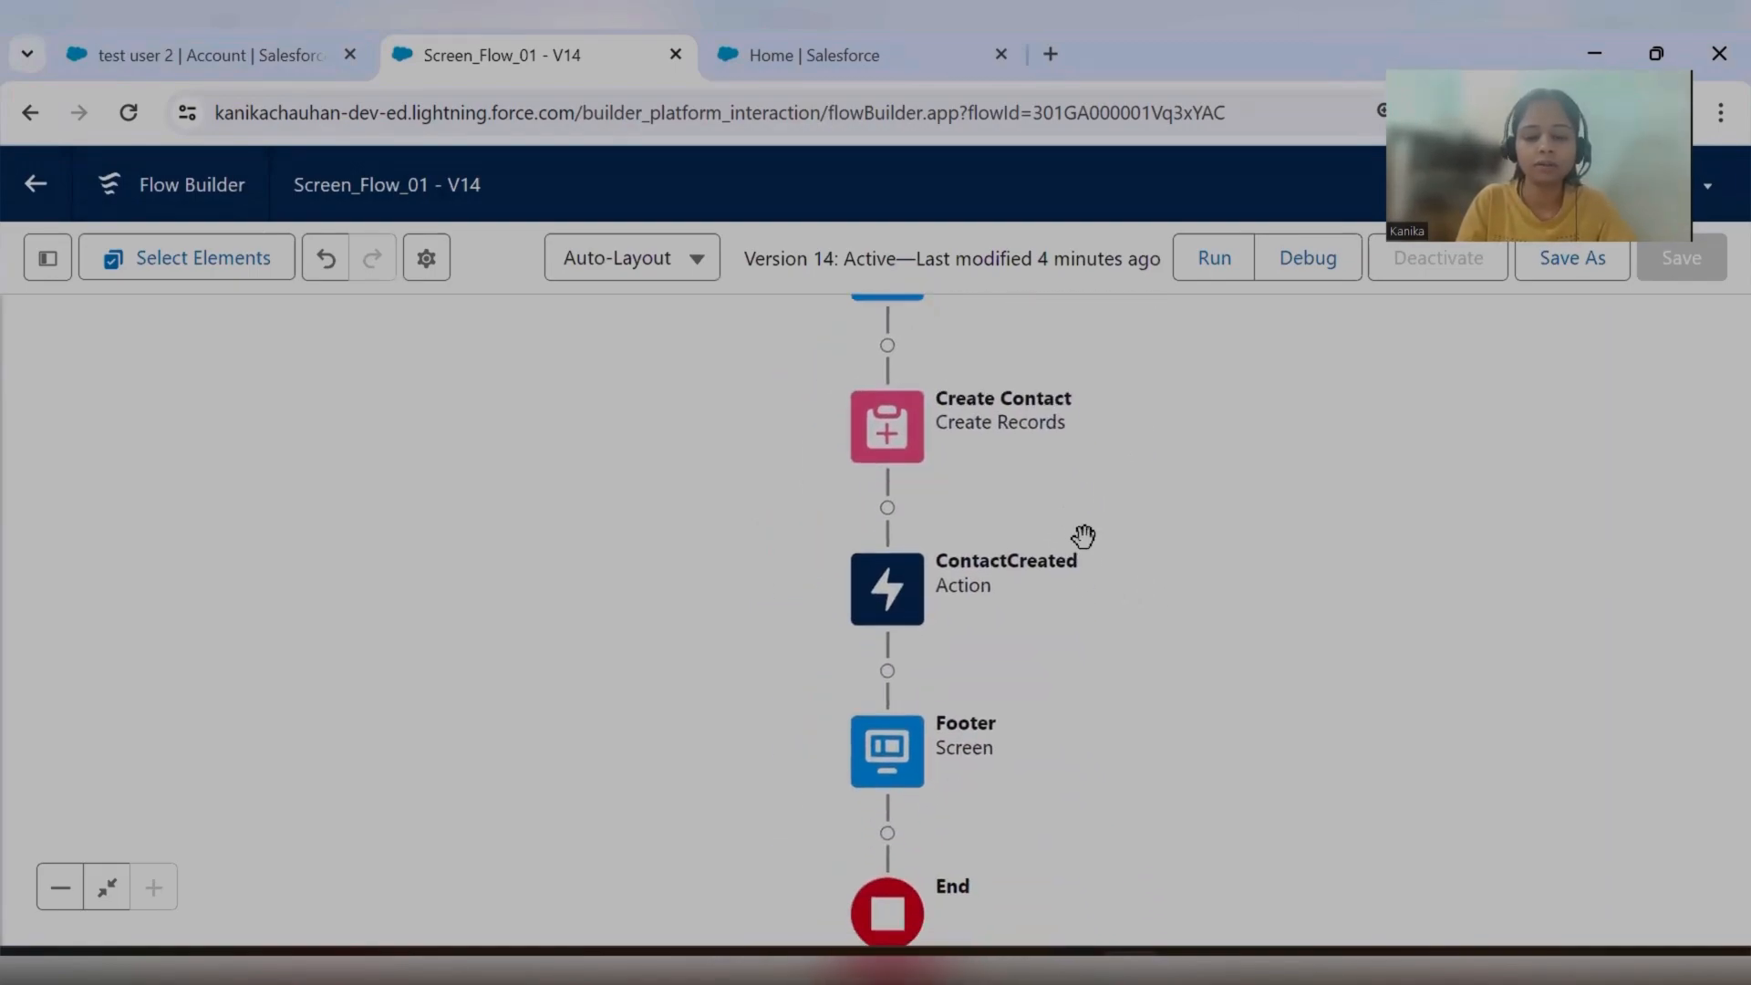
drag(961, 469, 949, 531)
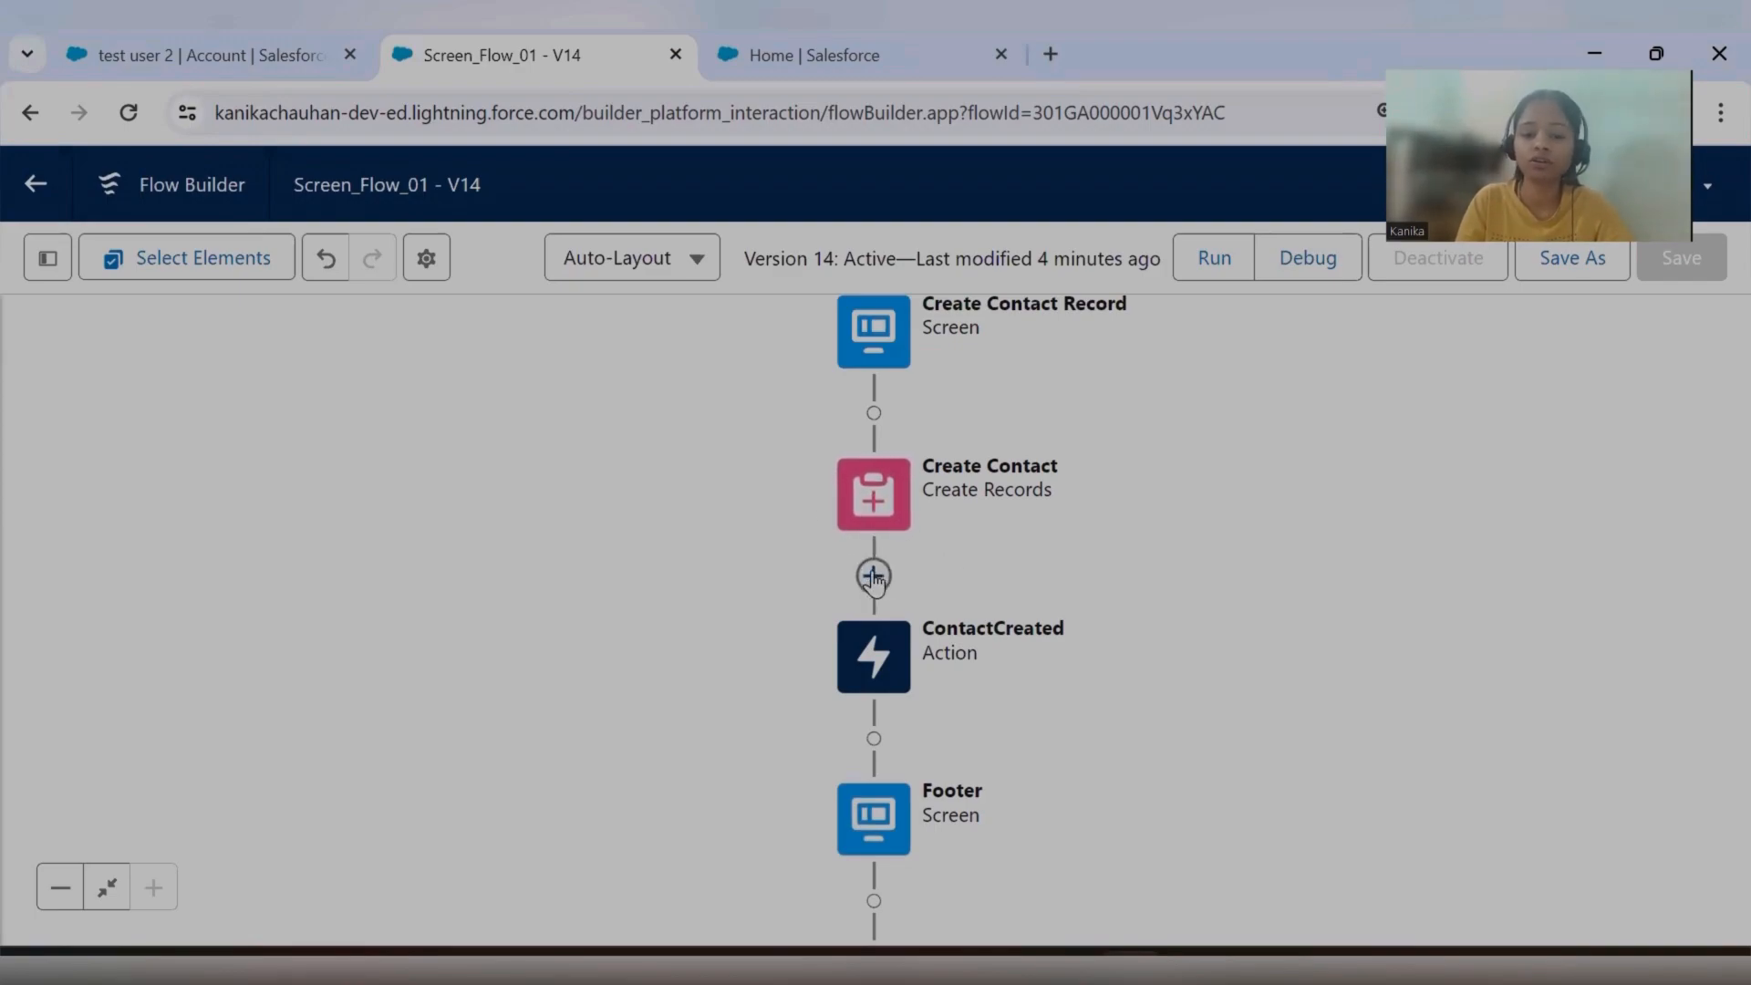
drag(938, 567, 942, 536)
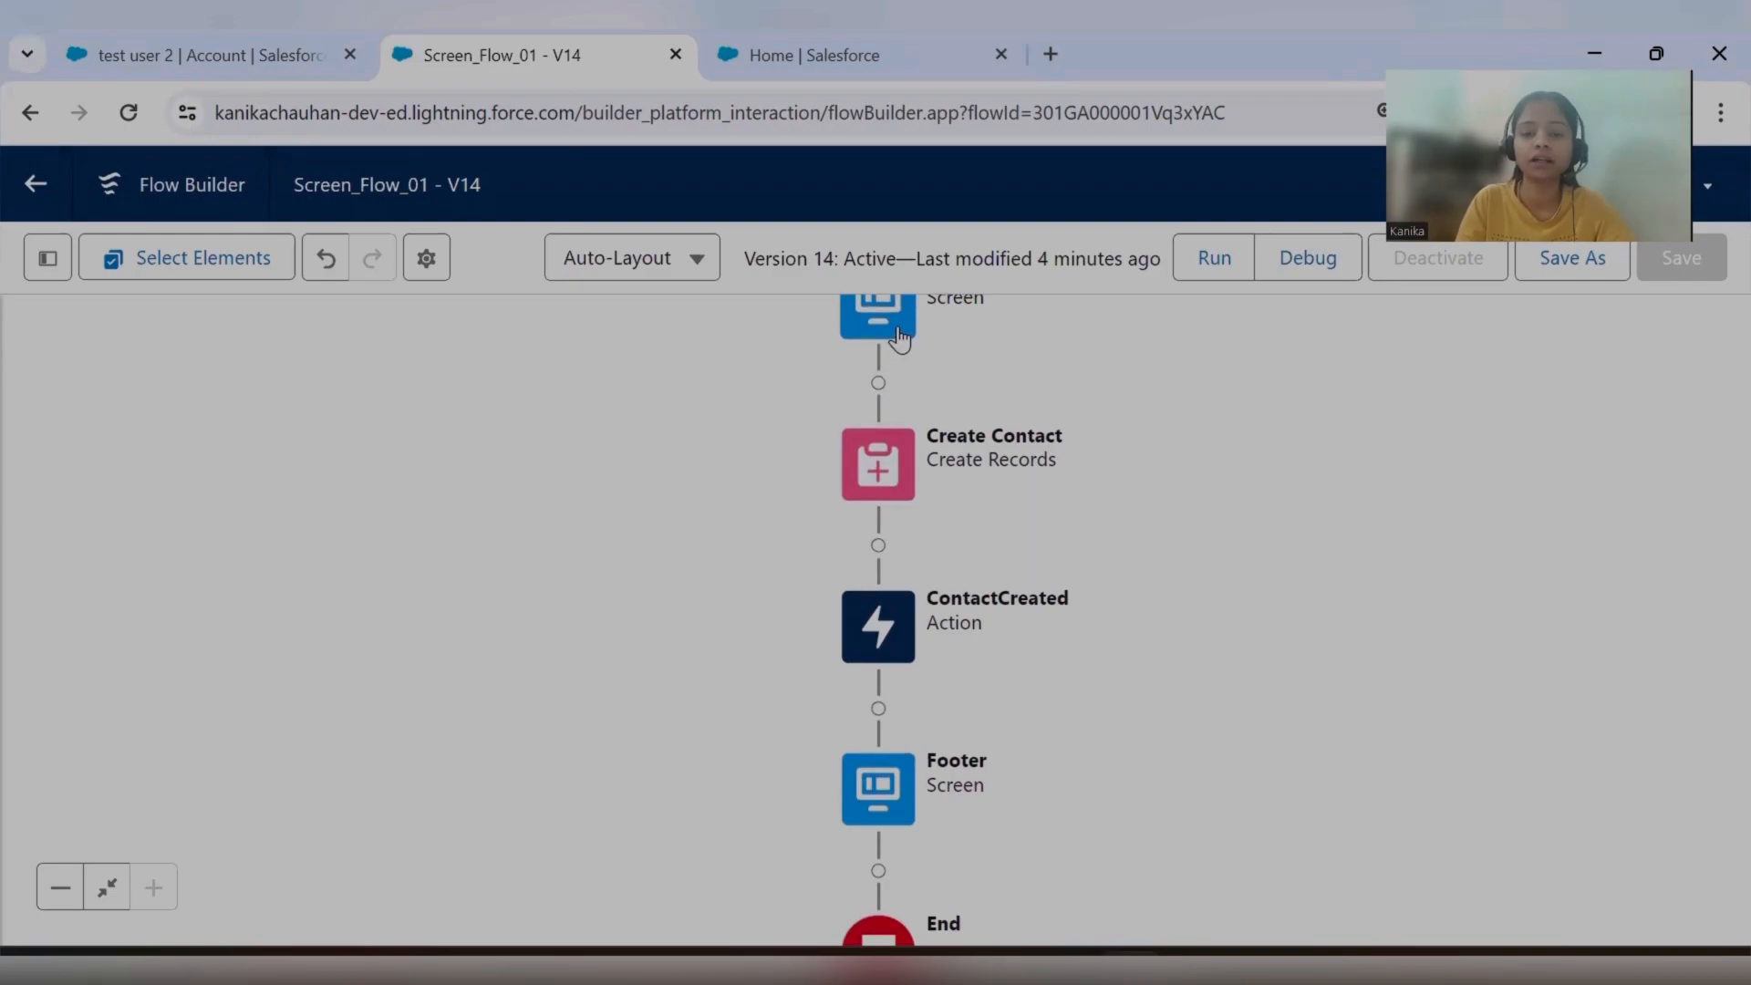
click(878, 547)
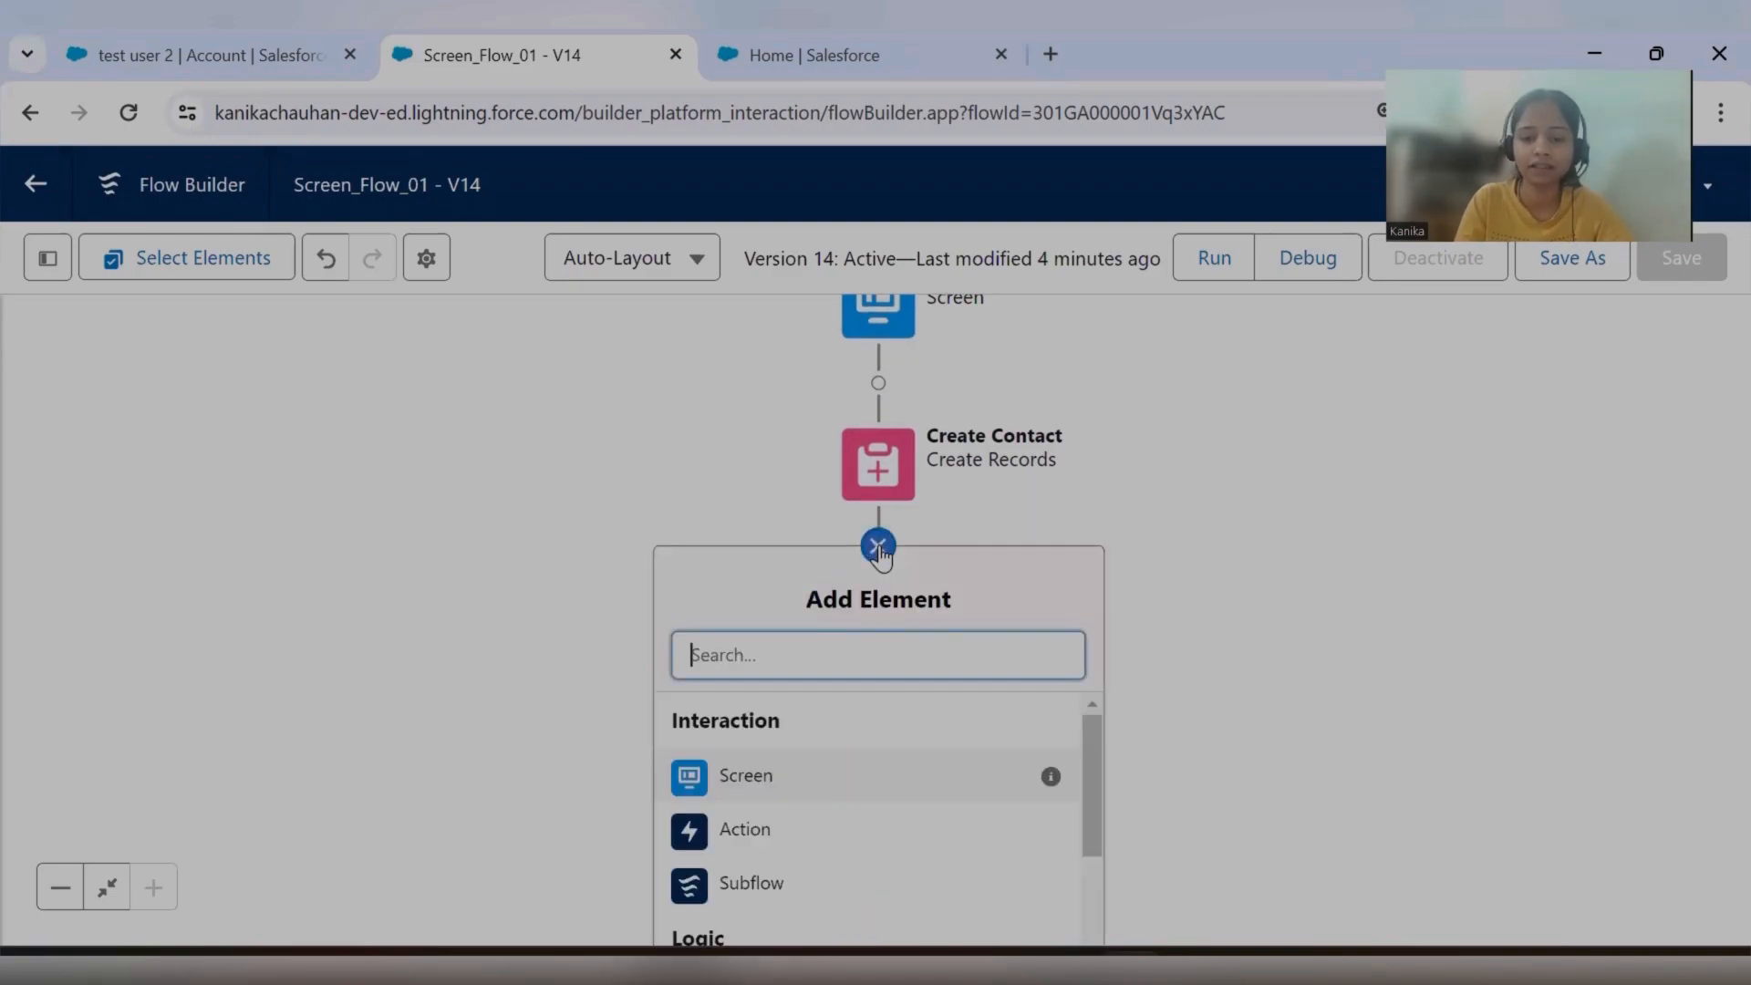
text(dec)
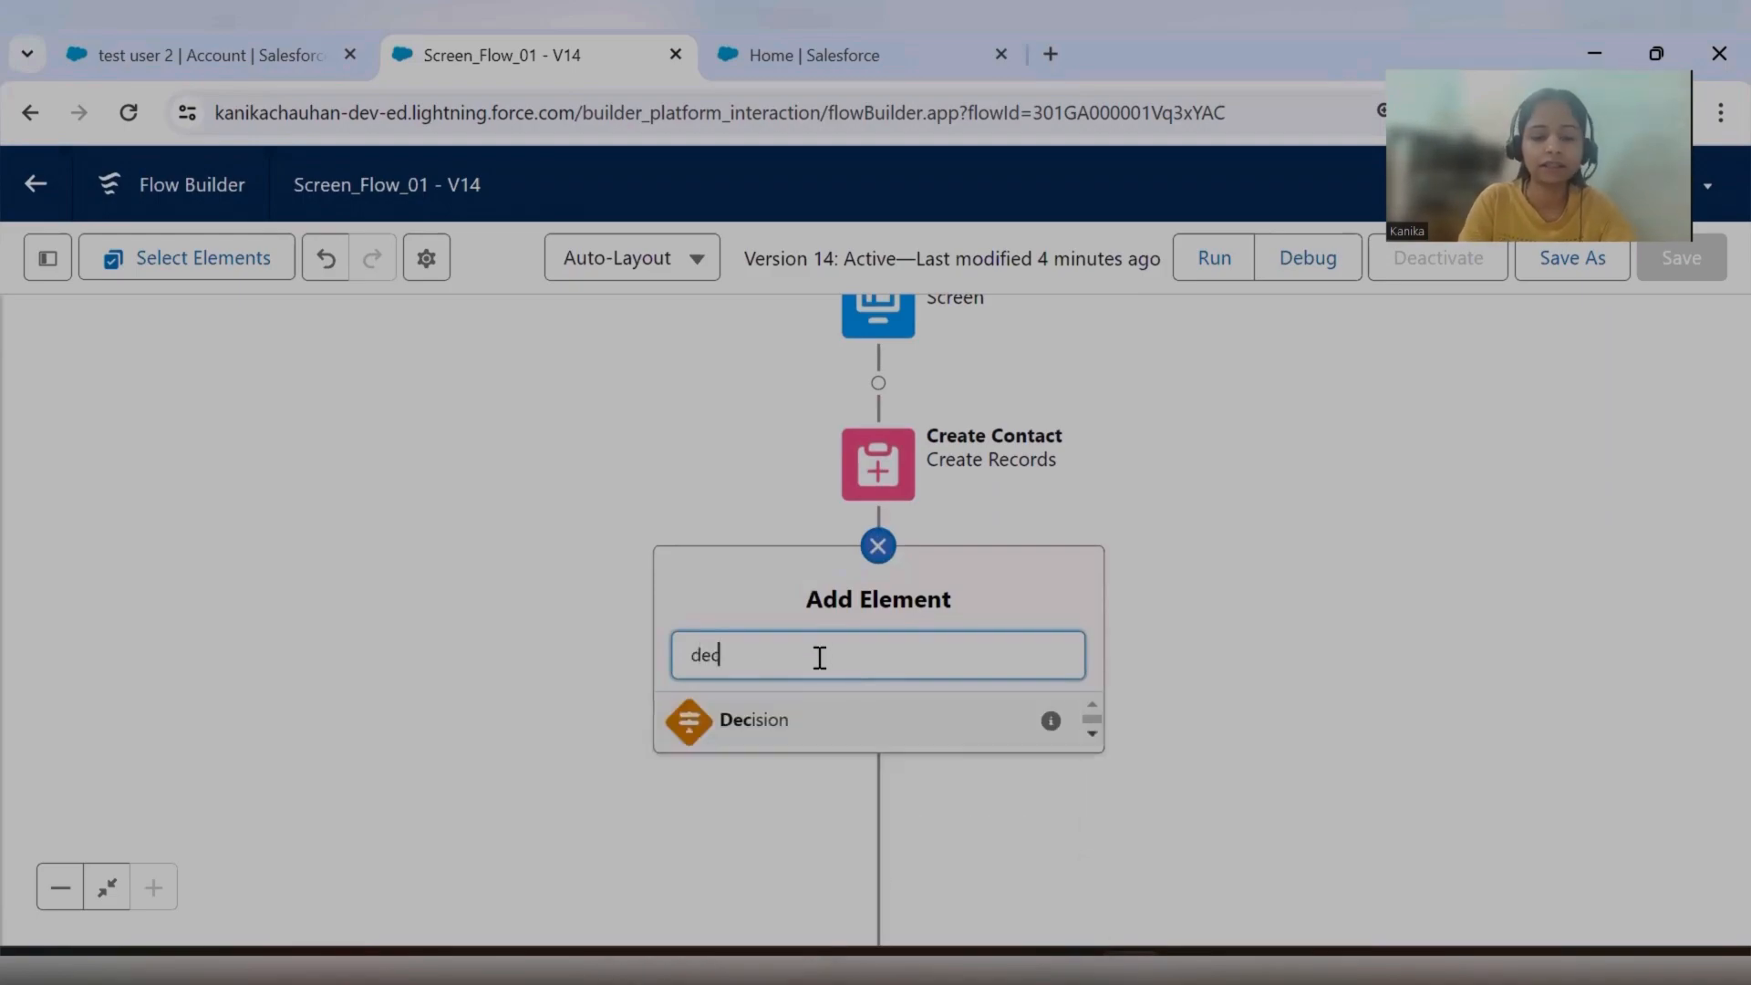
click(833, 729)
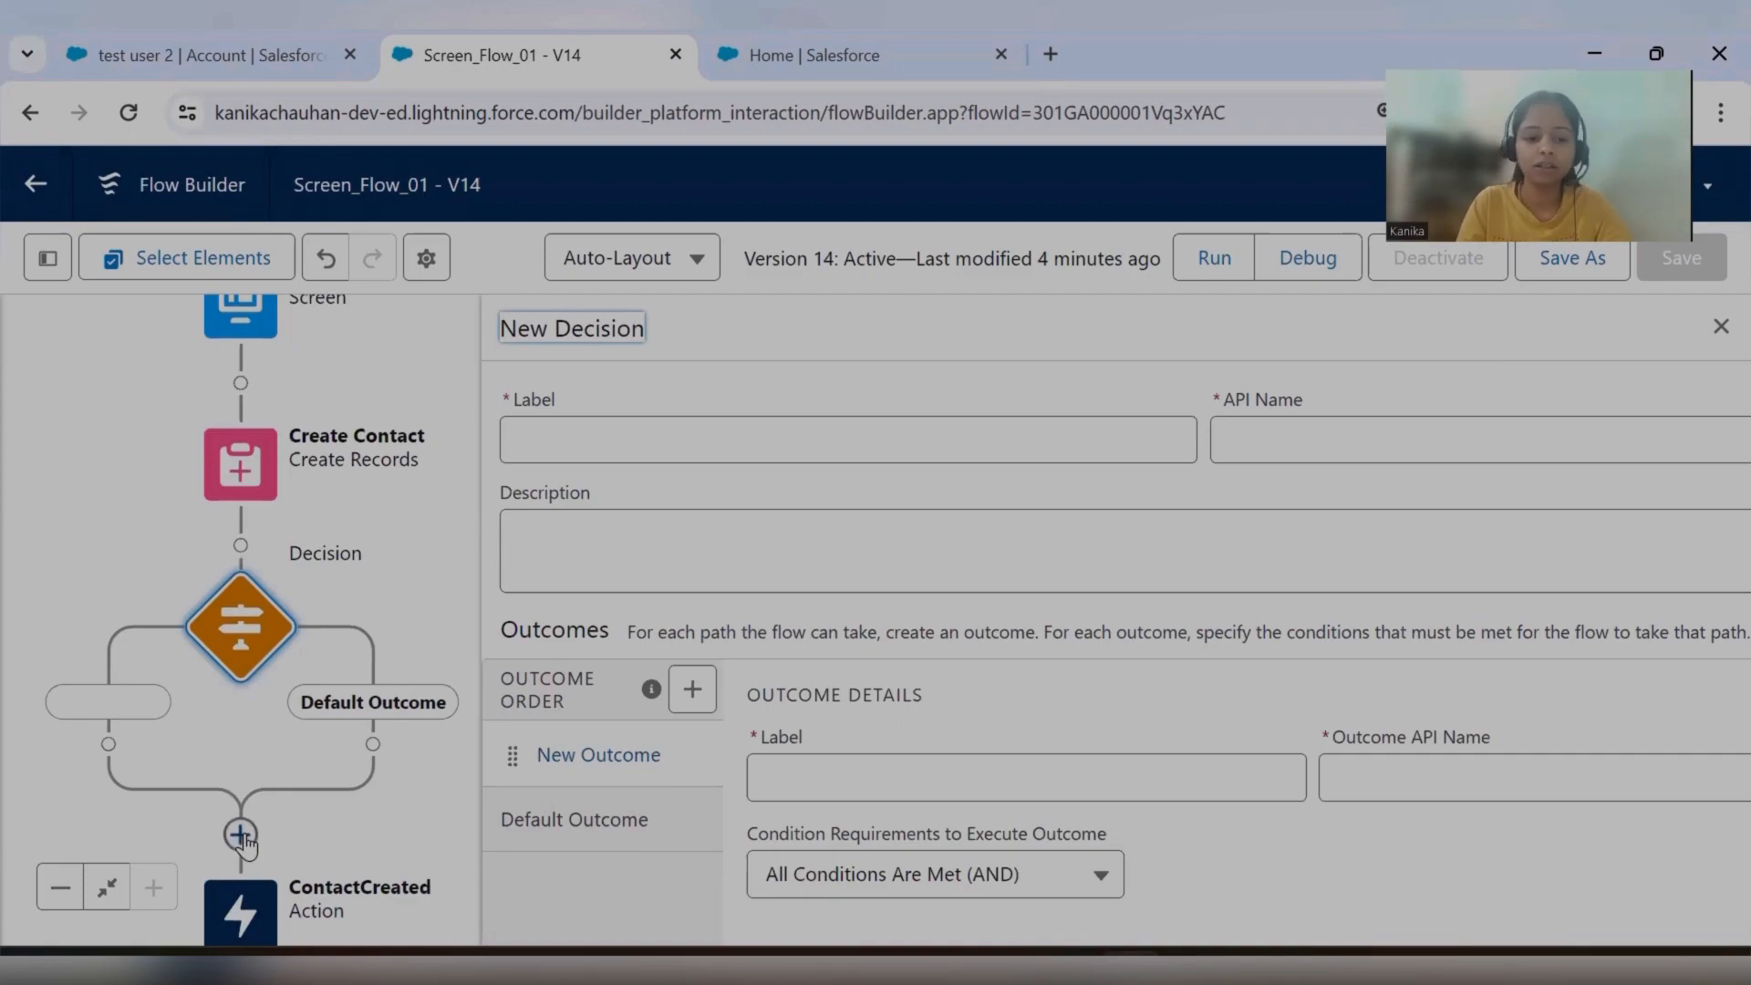
Label the new decision "CheckCheckBoxValue" and let its API name match.
click(659, 444)
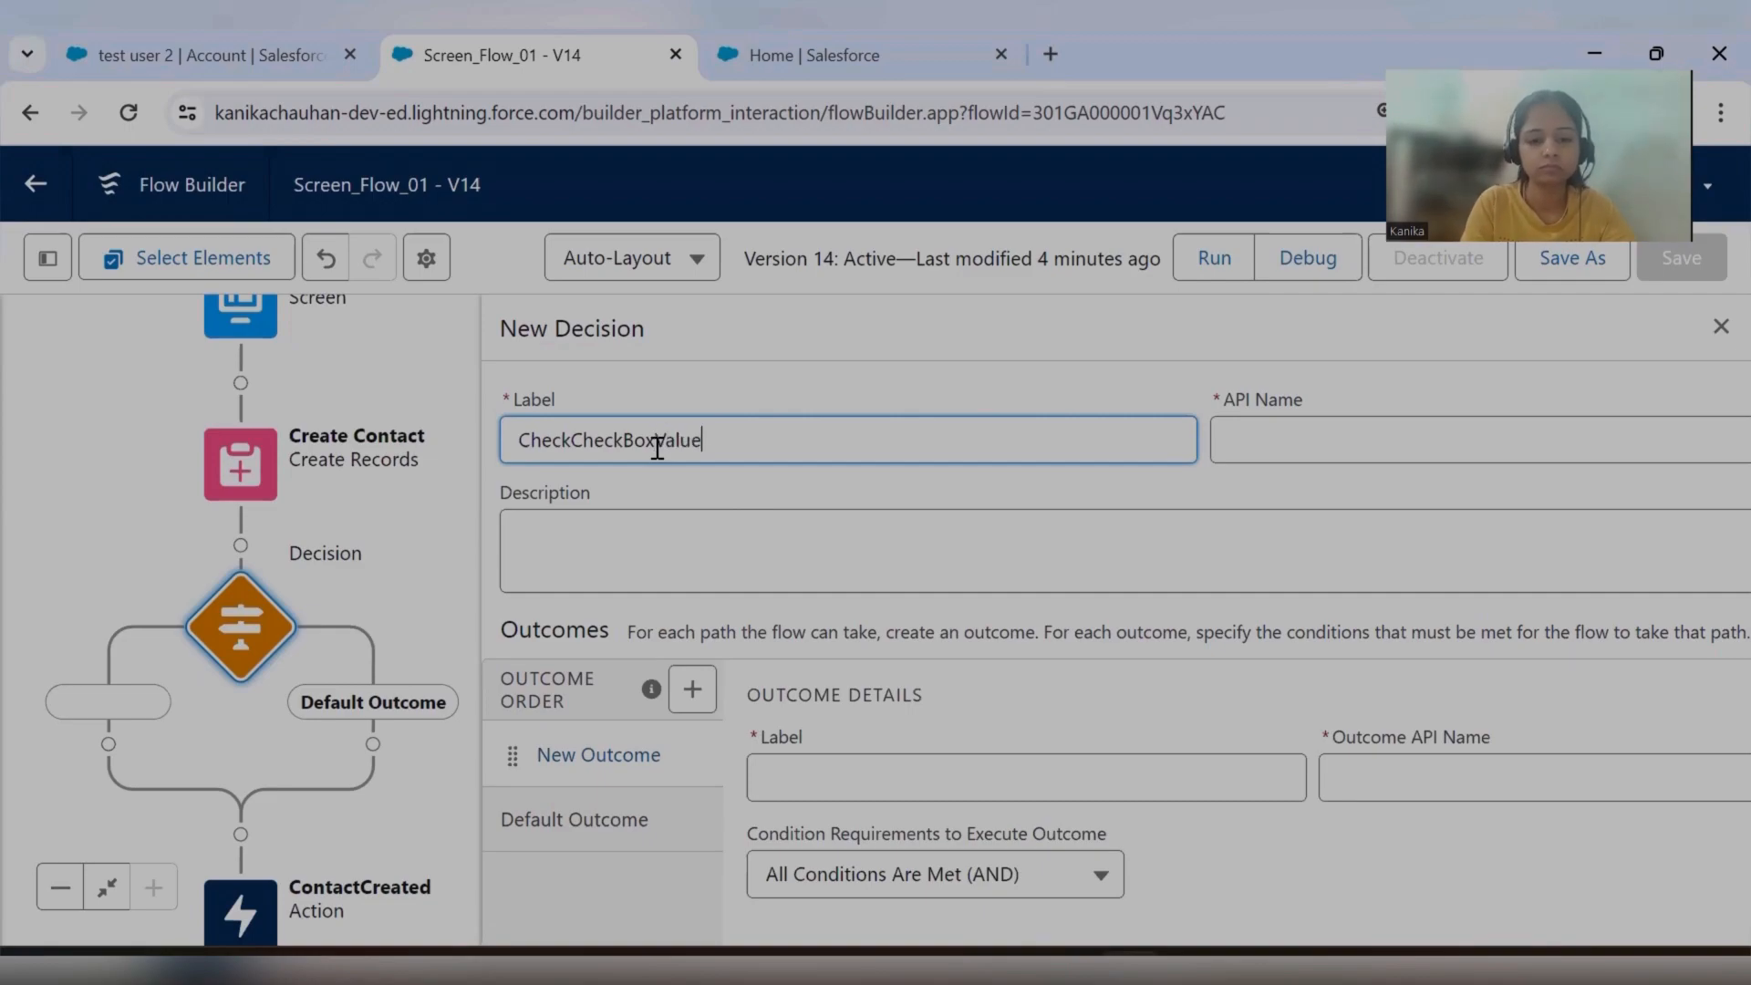
click(974, 394)
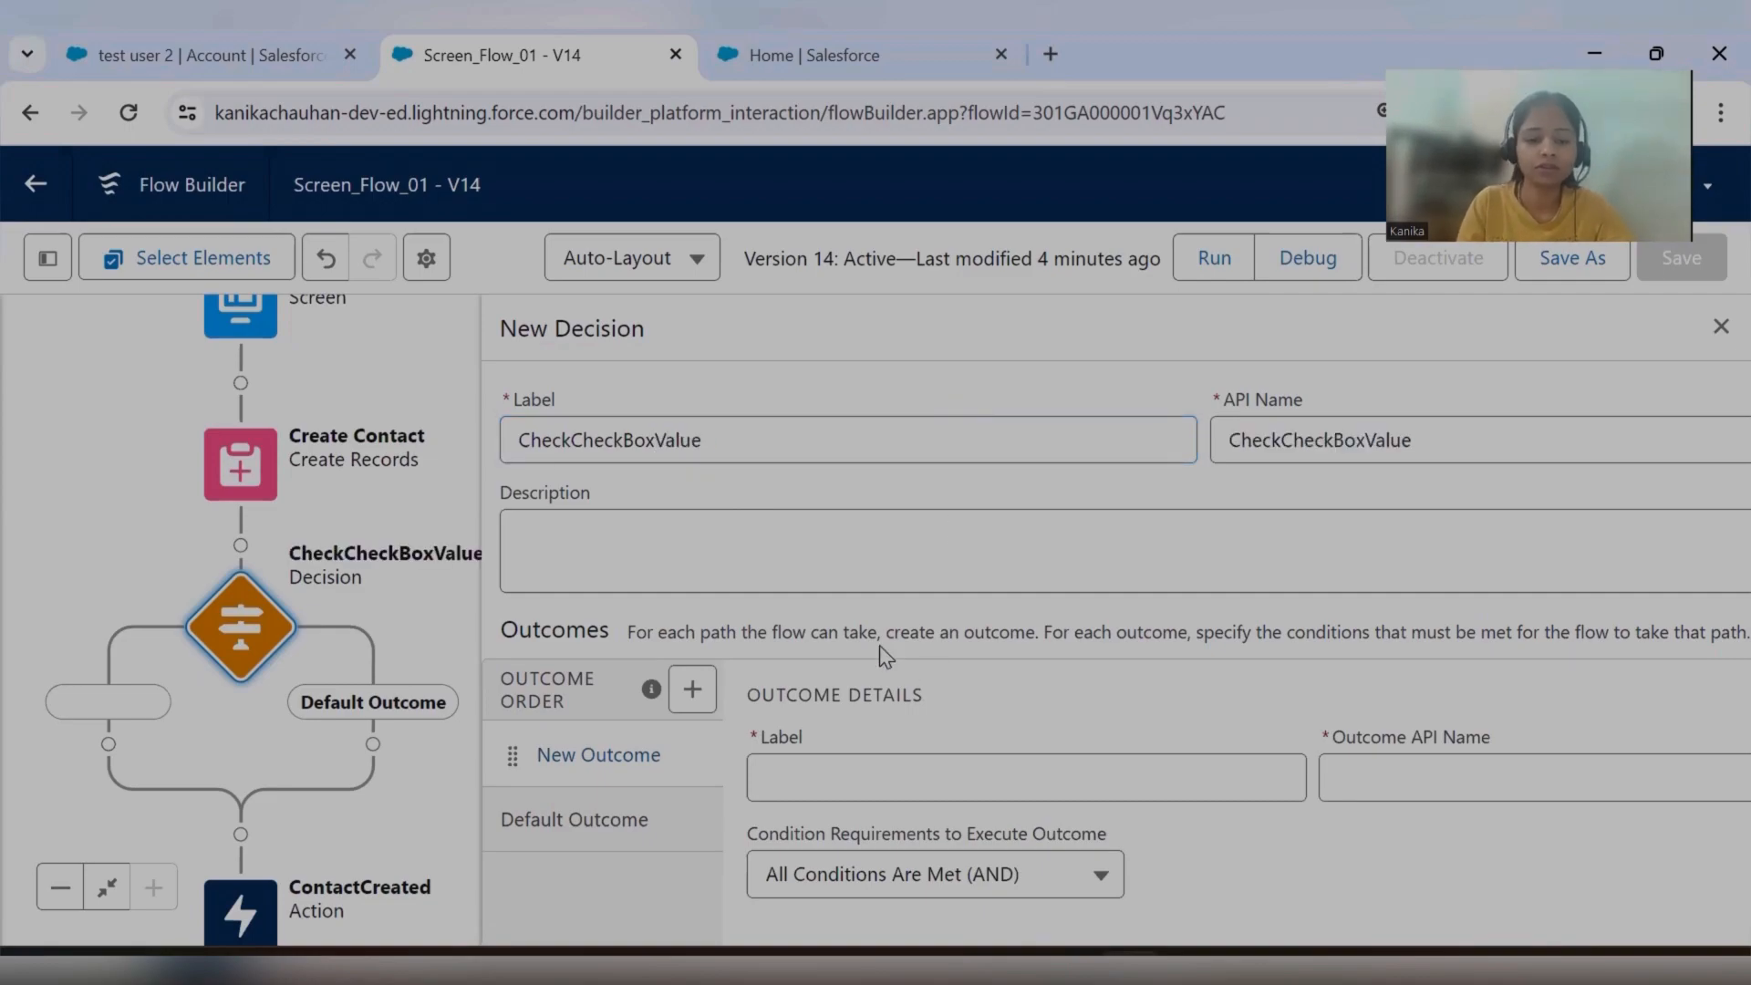
scroll(837, 691, down, 2)
scroll(1012, 784, up, 2)
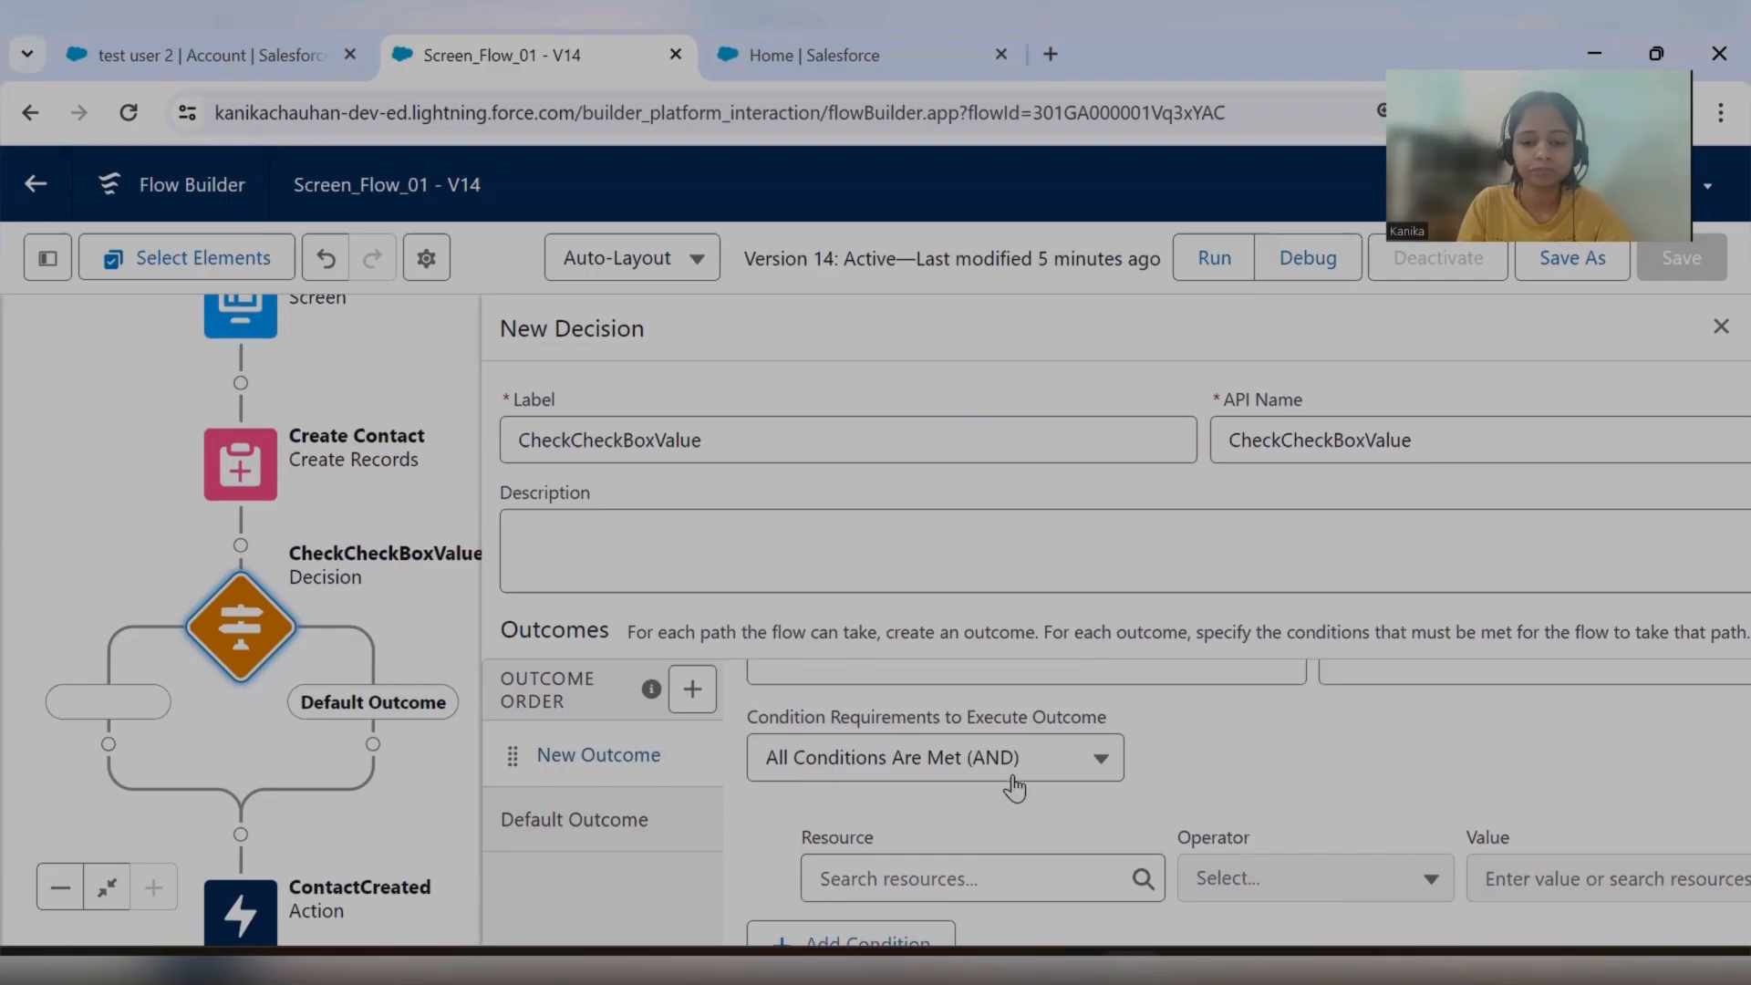
Label the decision's new outcome "IfPostToChatter" and bring up its condition settings.
click(917, 782)
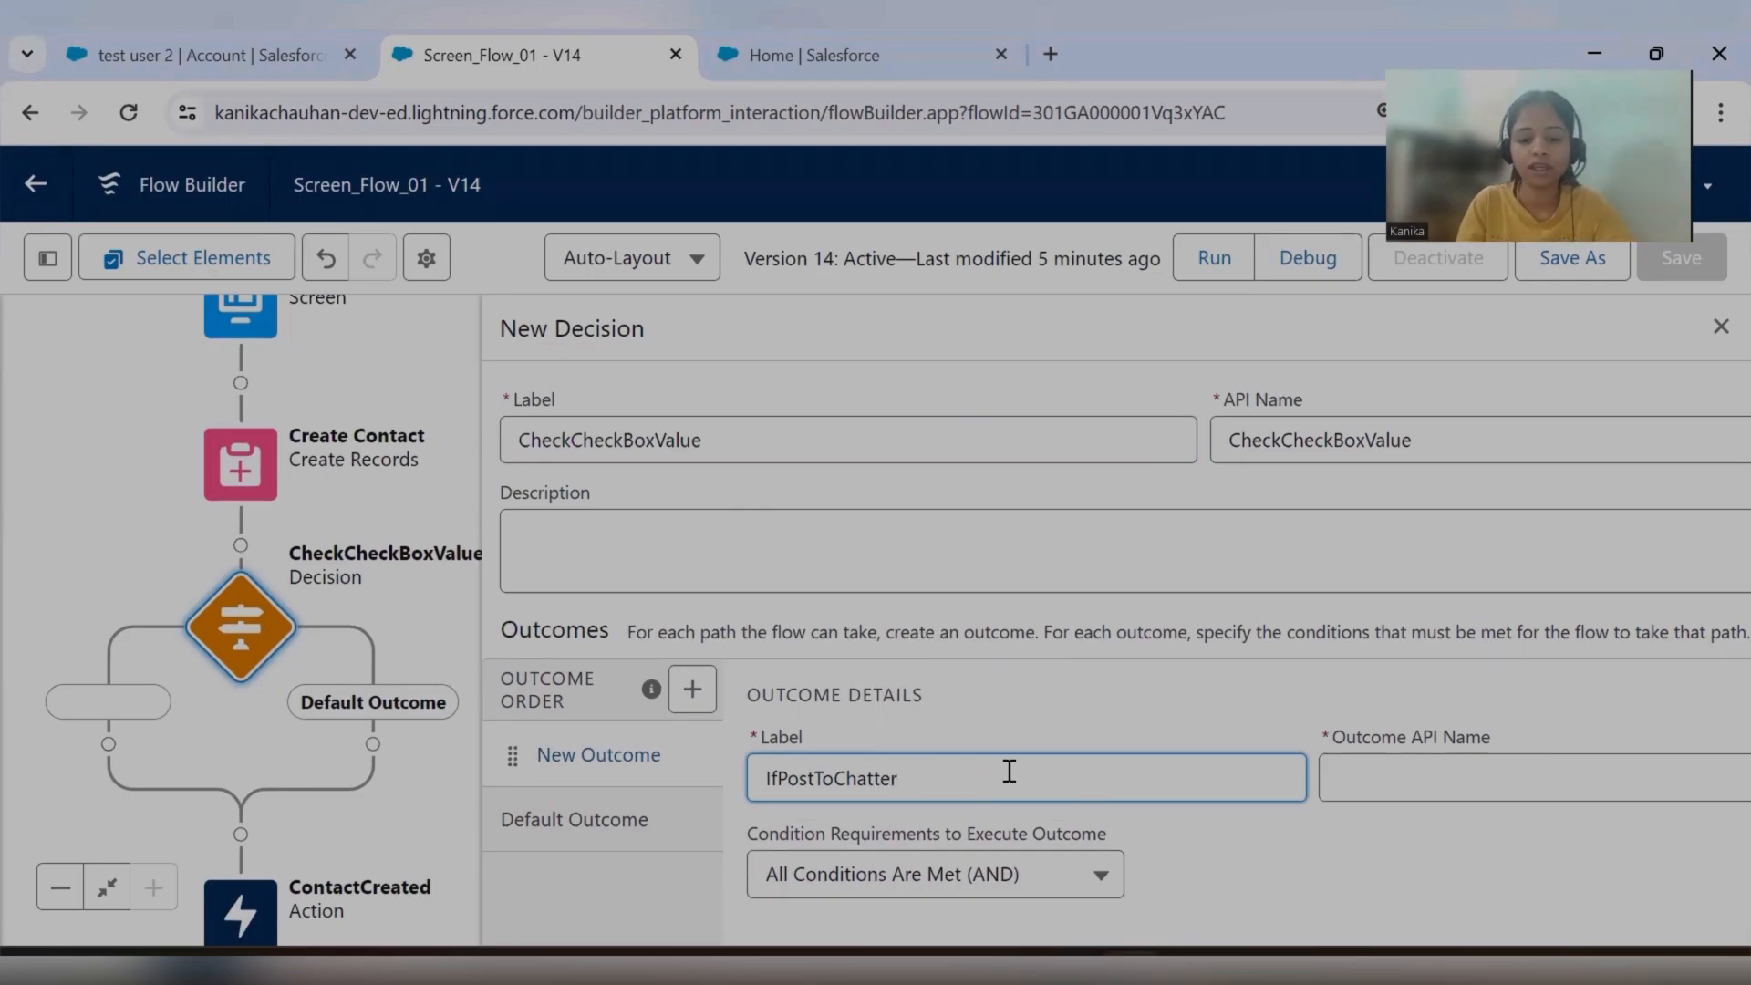
scroll(1012, 775, down, 2)
click(1260, 774)
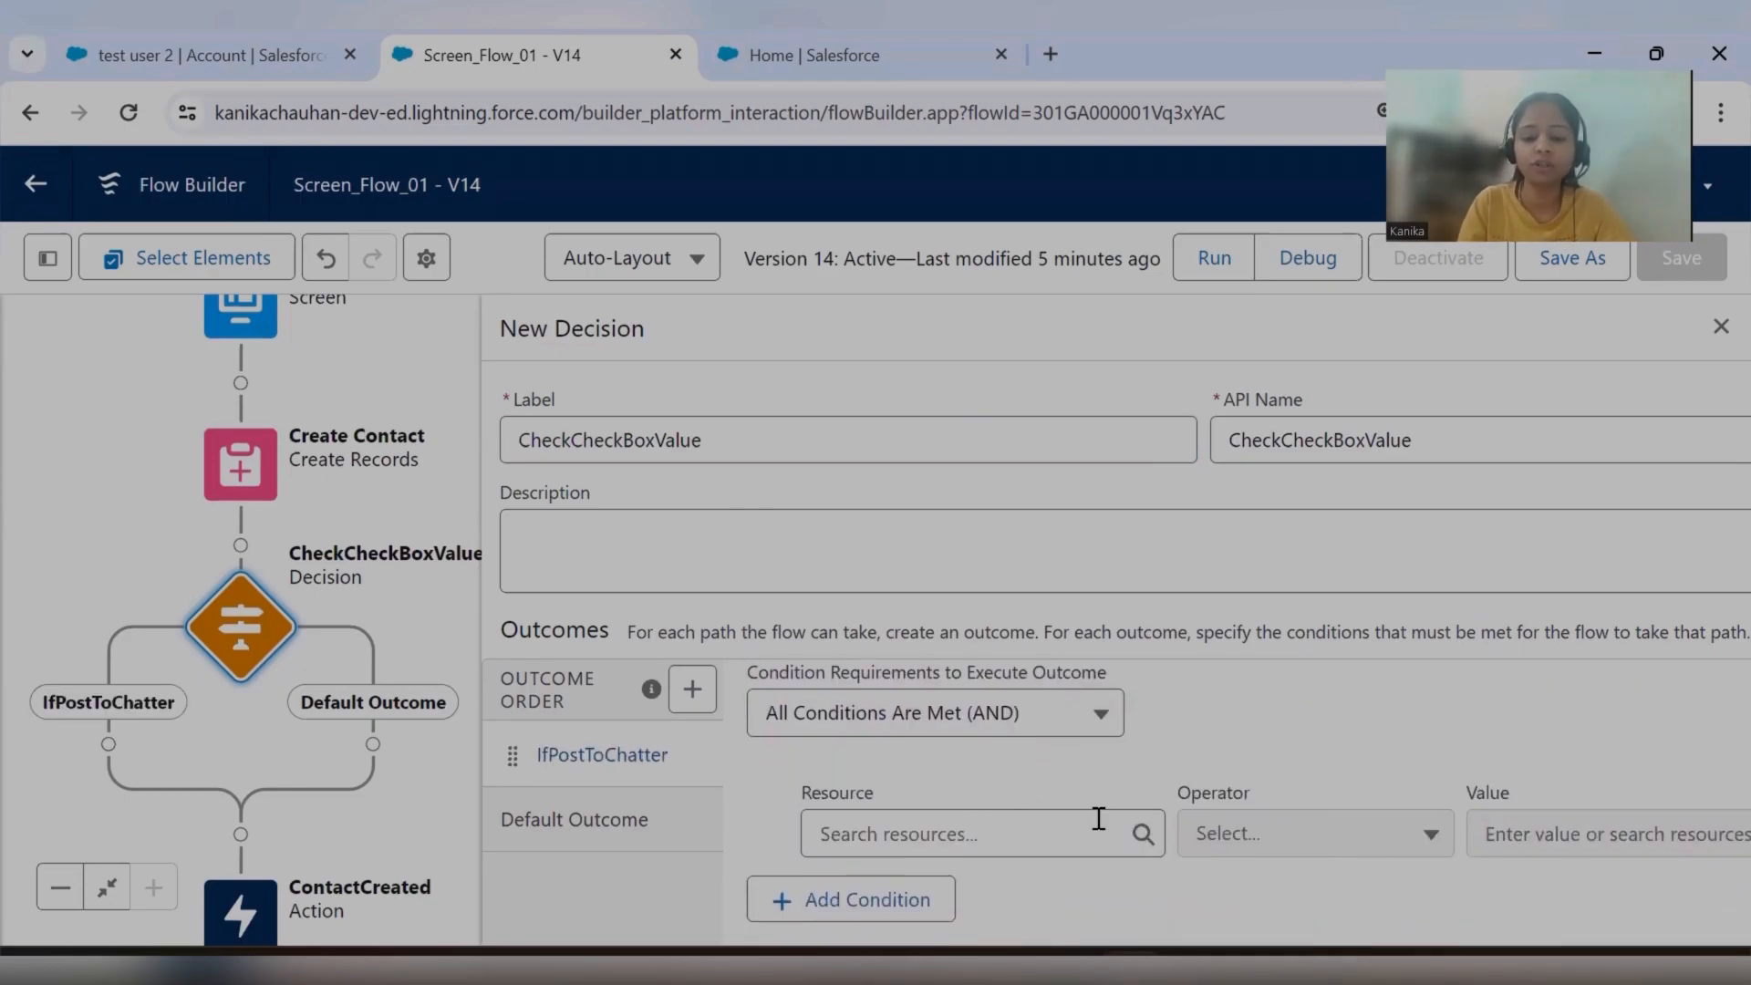
Set the IfPostToChatter outcome's first condition to Post_To_Chatter Equals True.
click(970, 834)
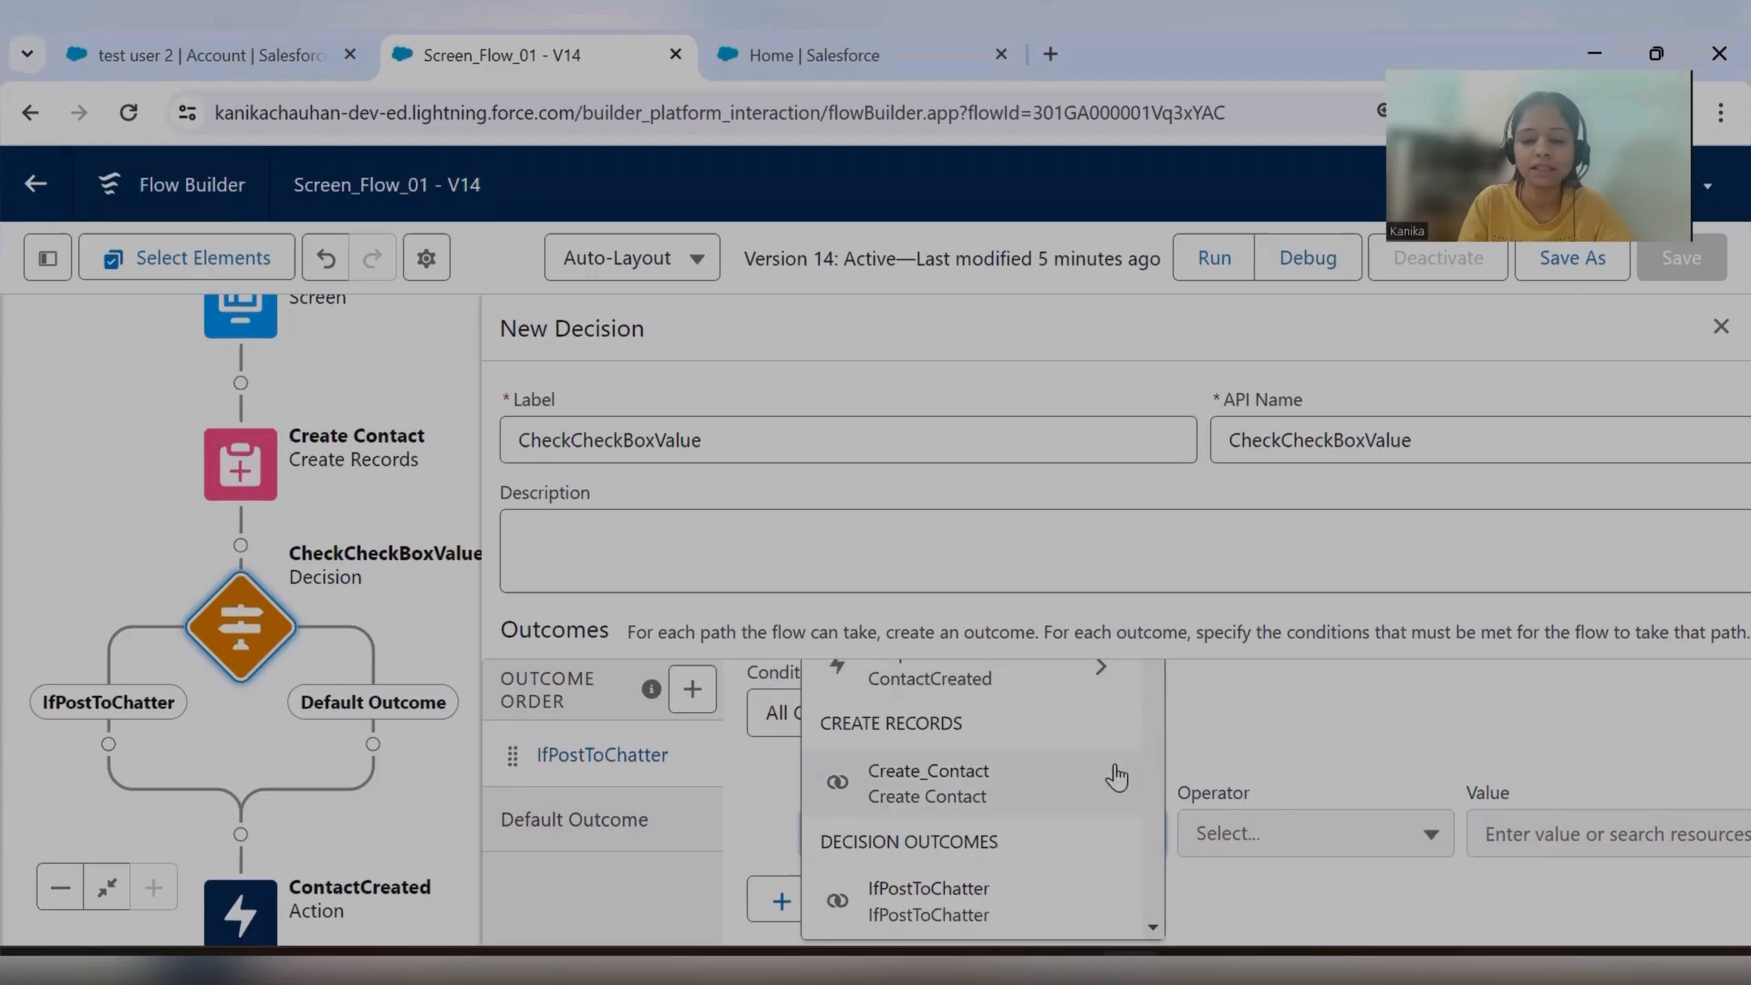
scroll(977, 801, up, 2)
scroll(985, 794, down, 4)
scroll(989, 790, down, 3)
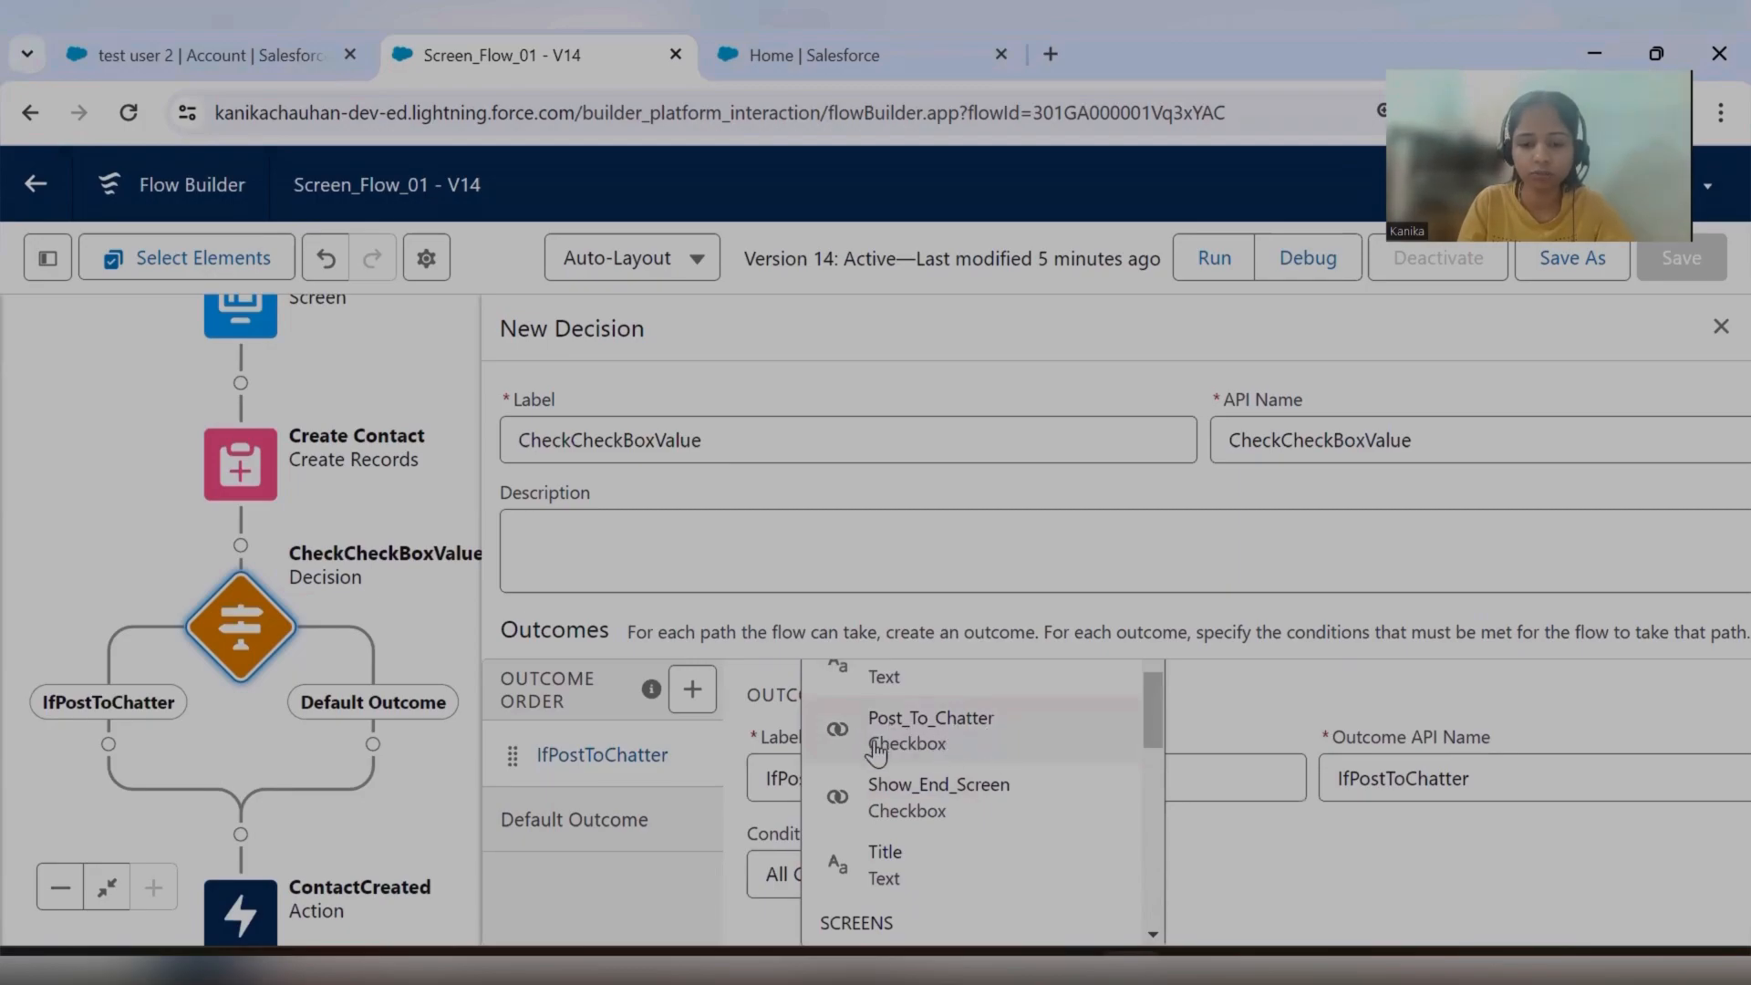
click(916, 746)
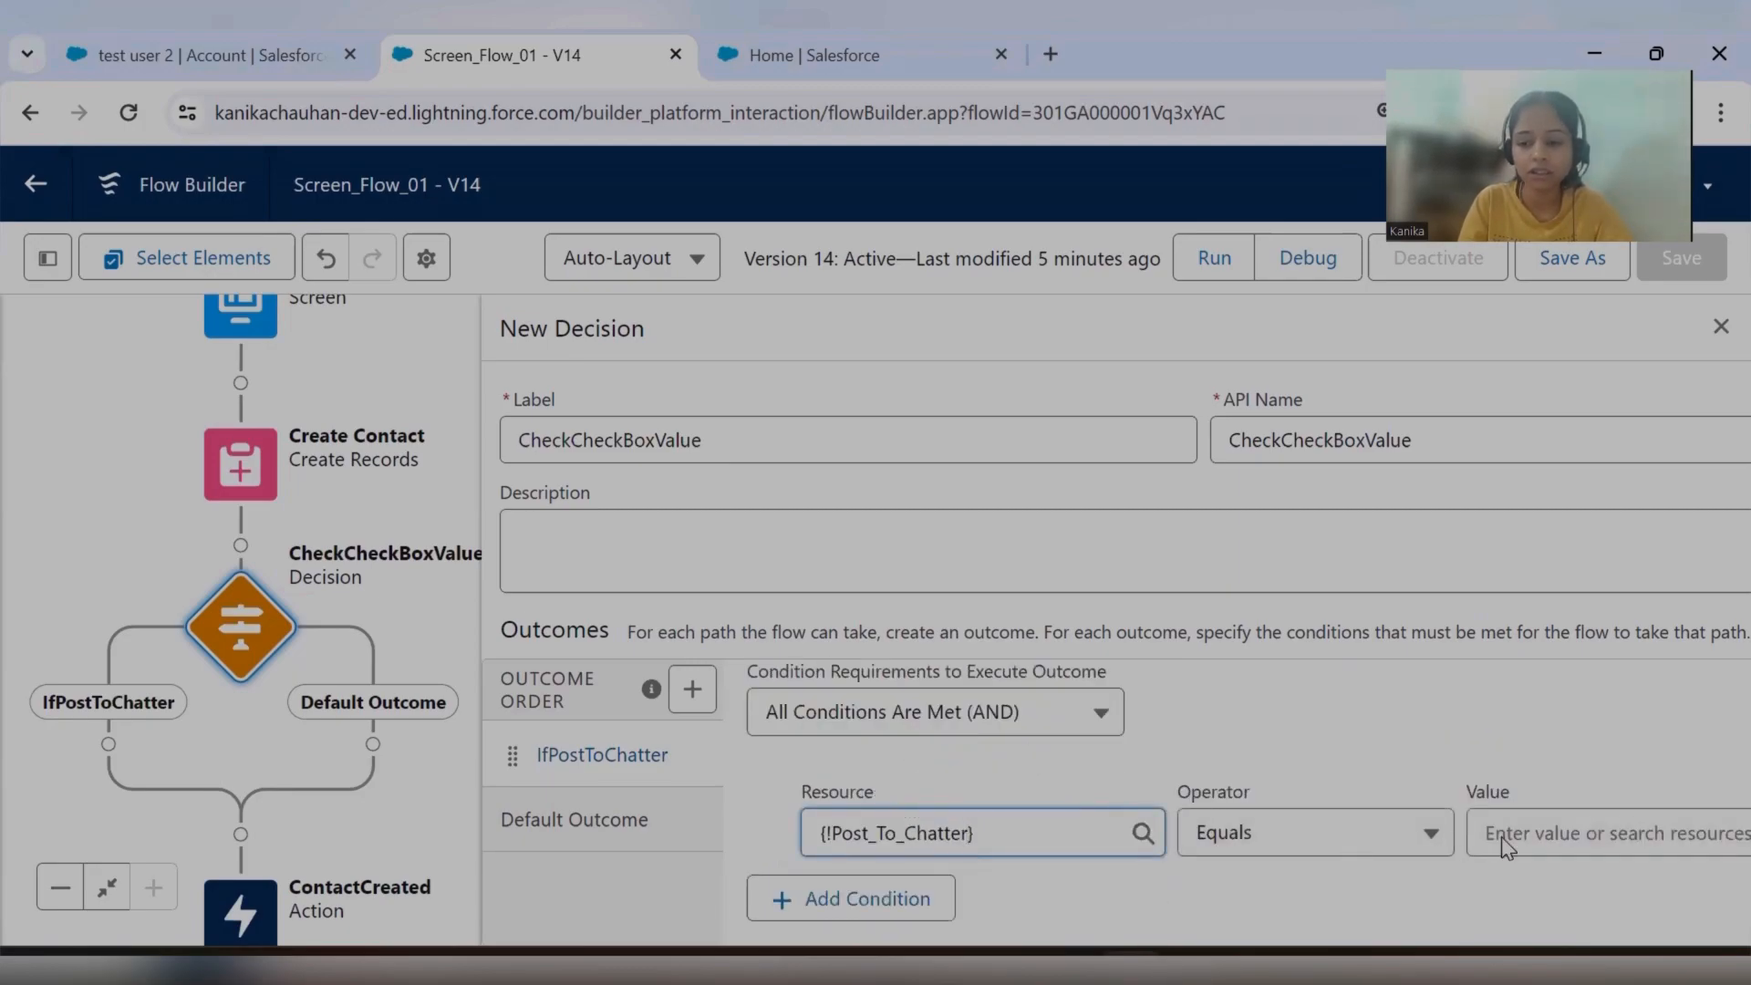
click(1584, 834)
text(true)
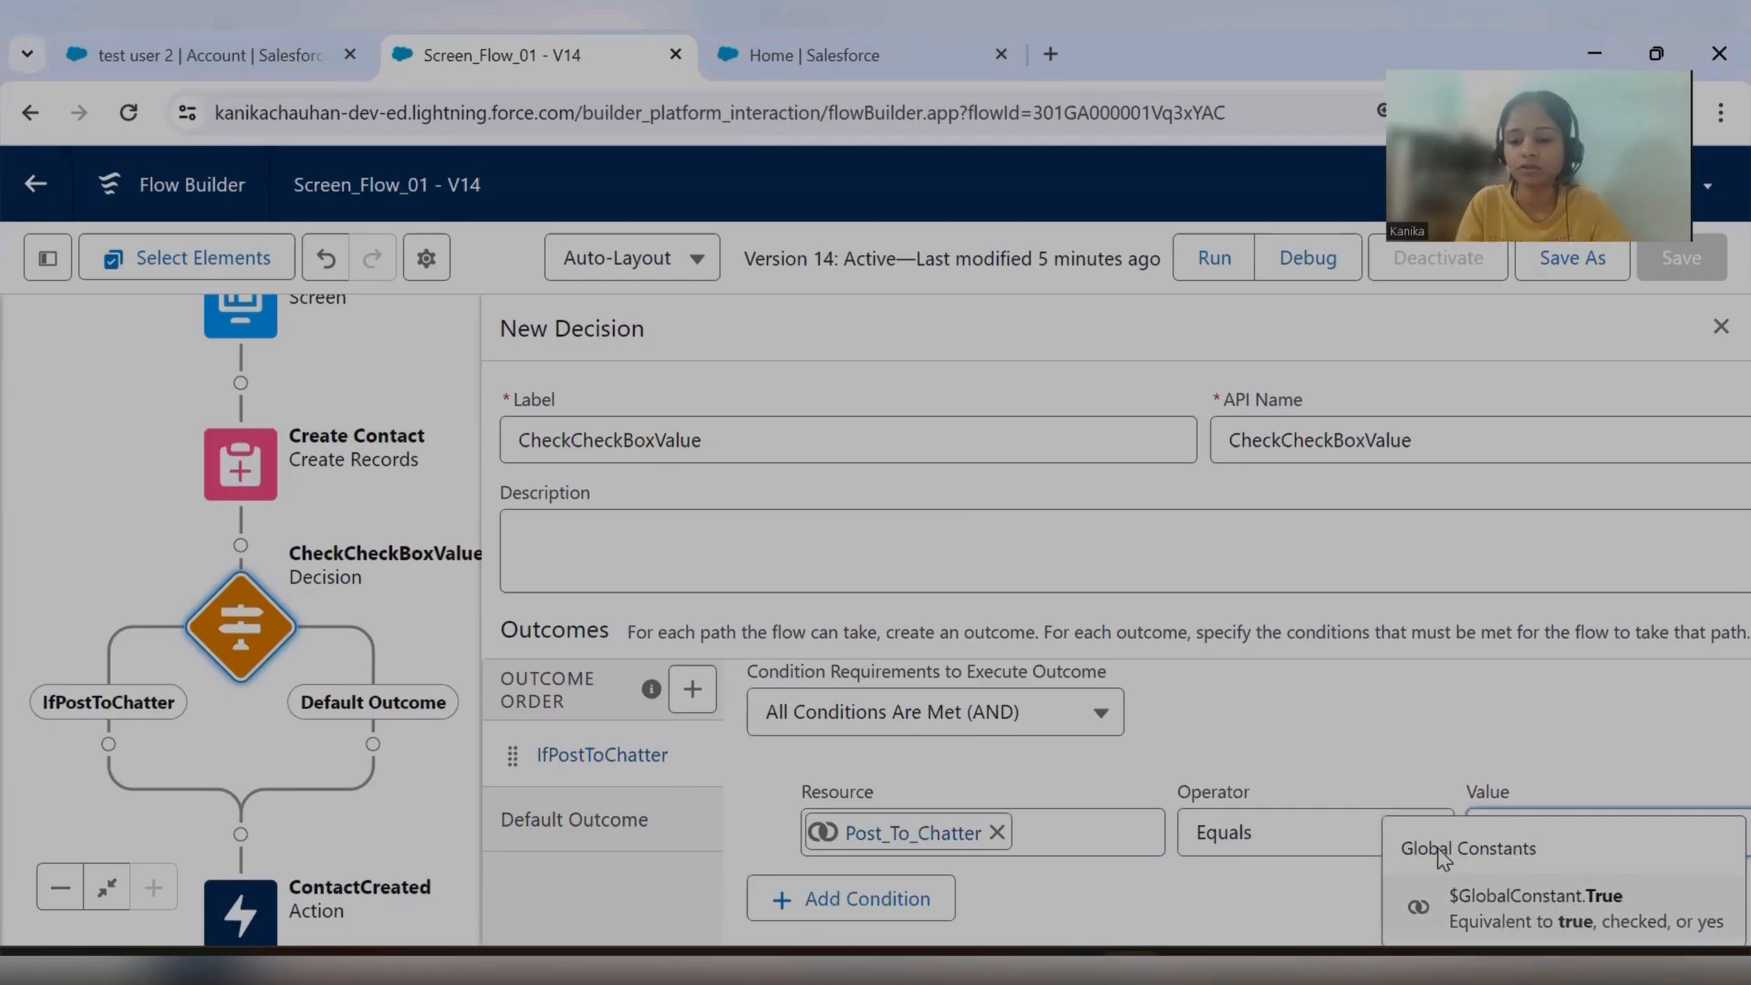
click(1525, 915)
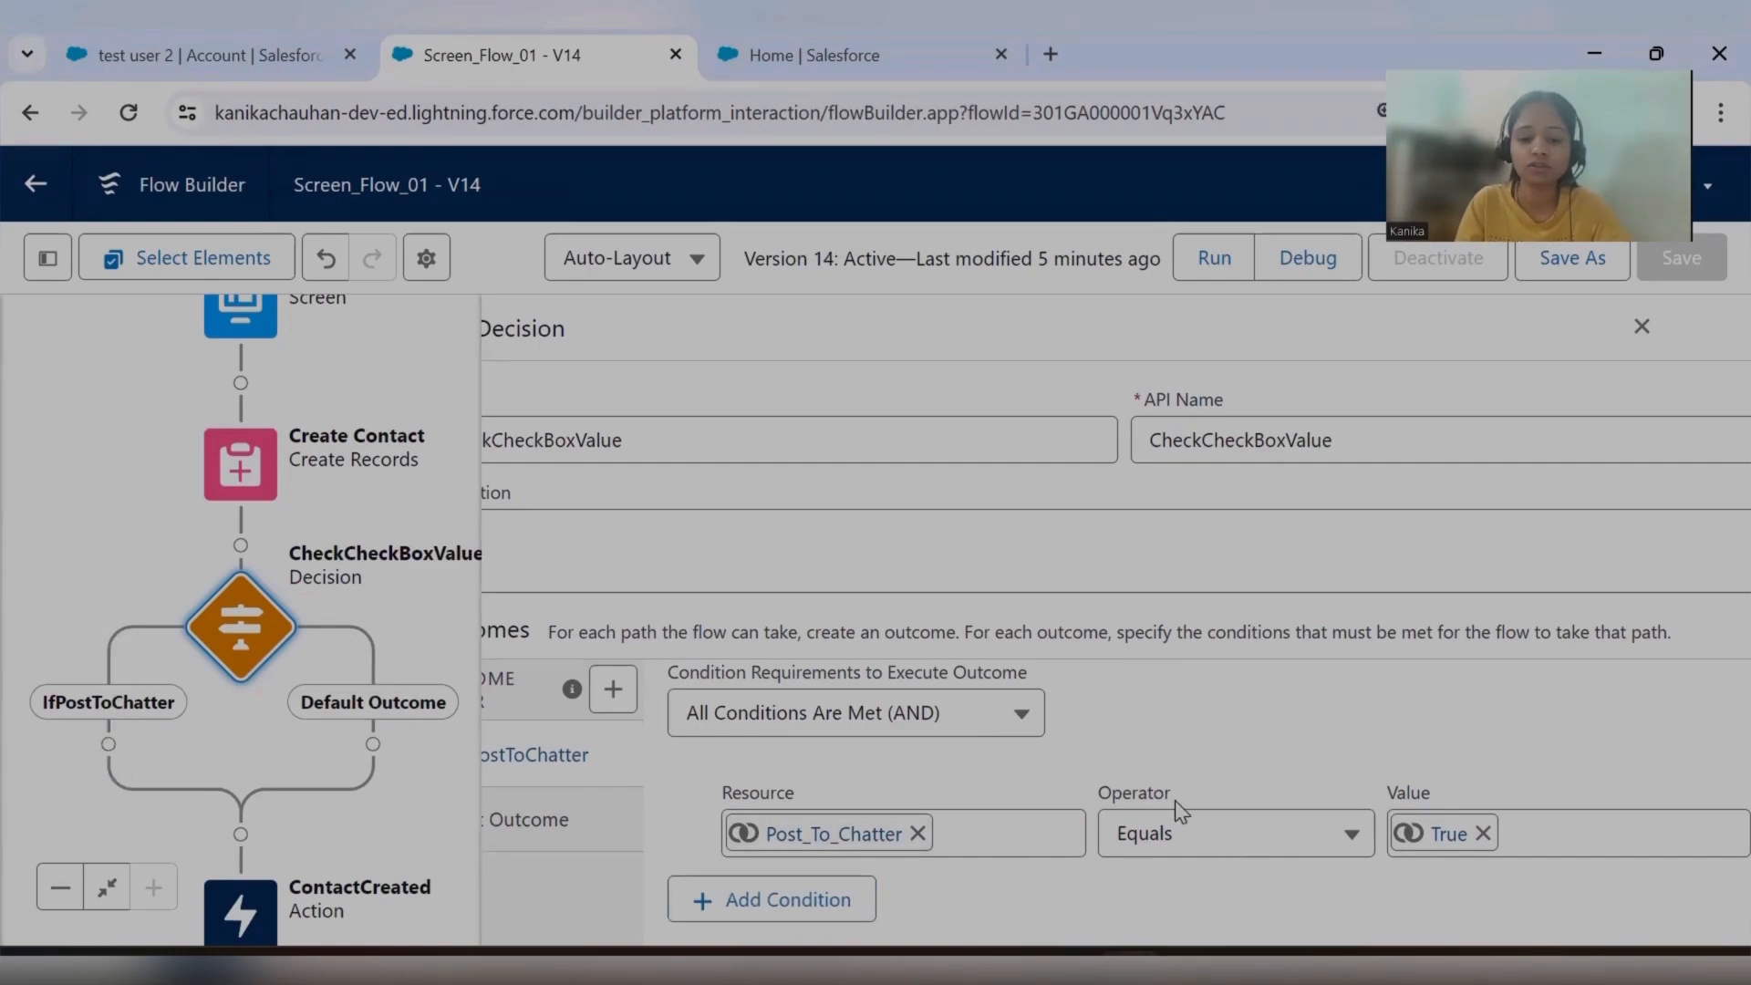
Add a second condition to the IfPostToChatter outcome, using the Show_End_Screen checkbox as its resource.
click(780, 901)
scroll(987, 727, down, 1)
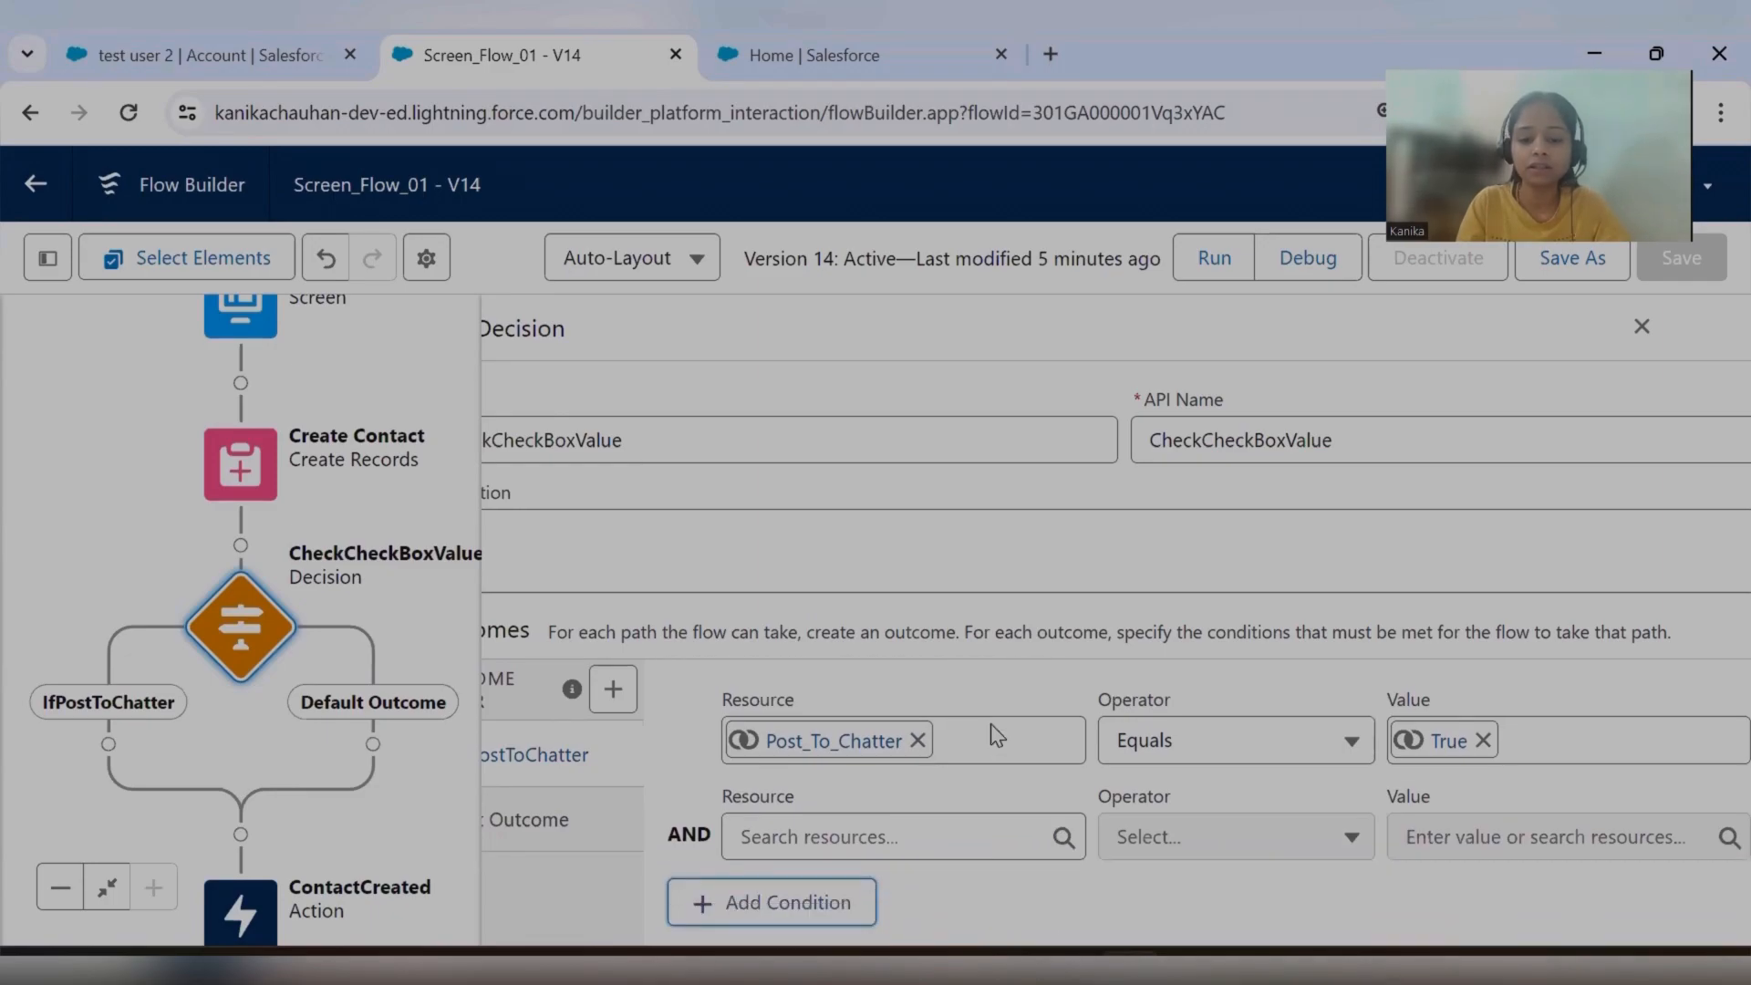
click(884, 825)
scroll(956, 812, down, 4)
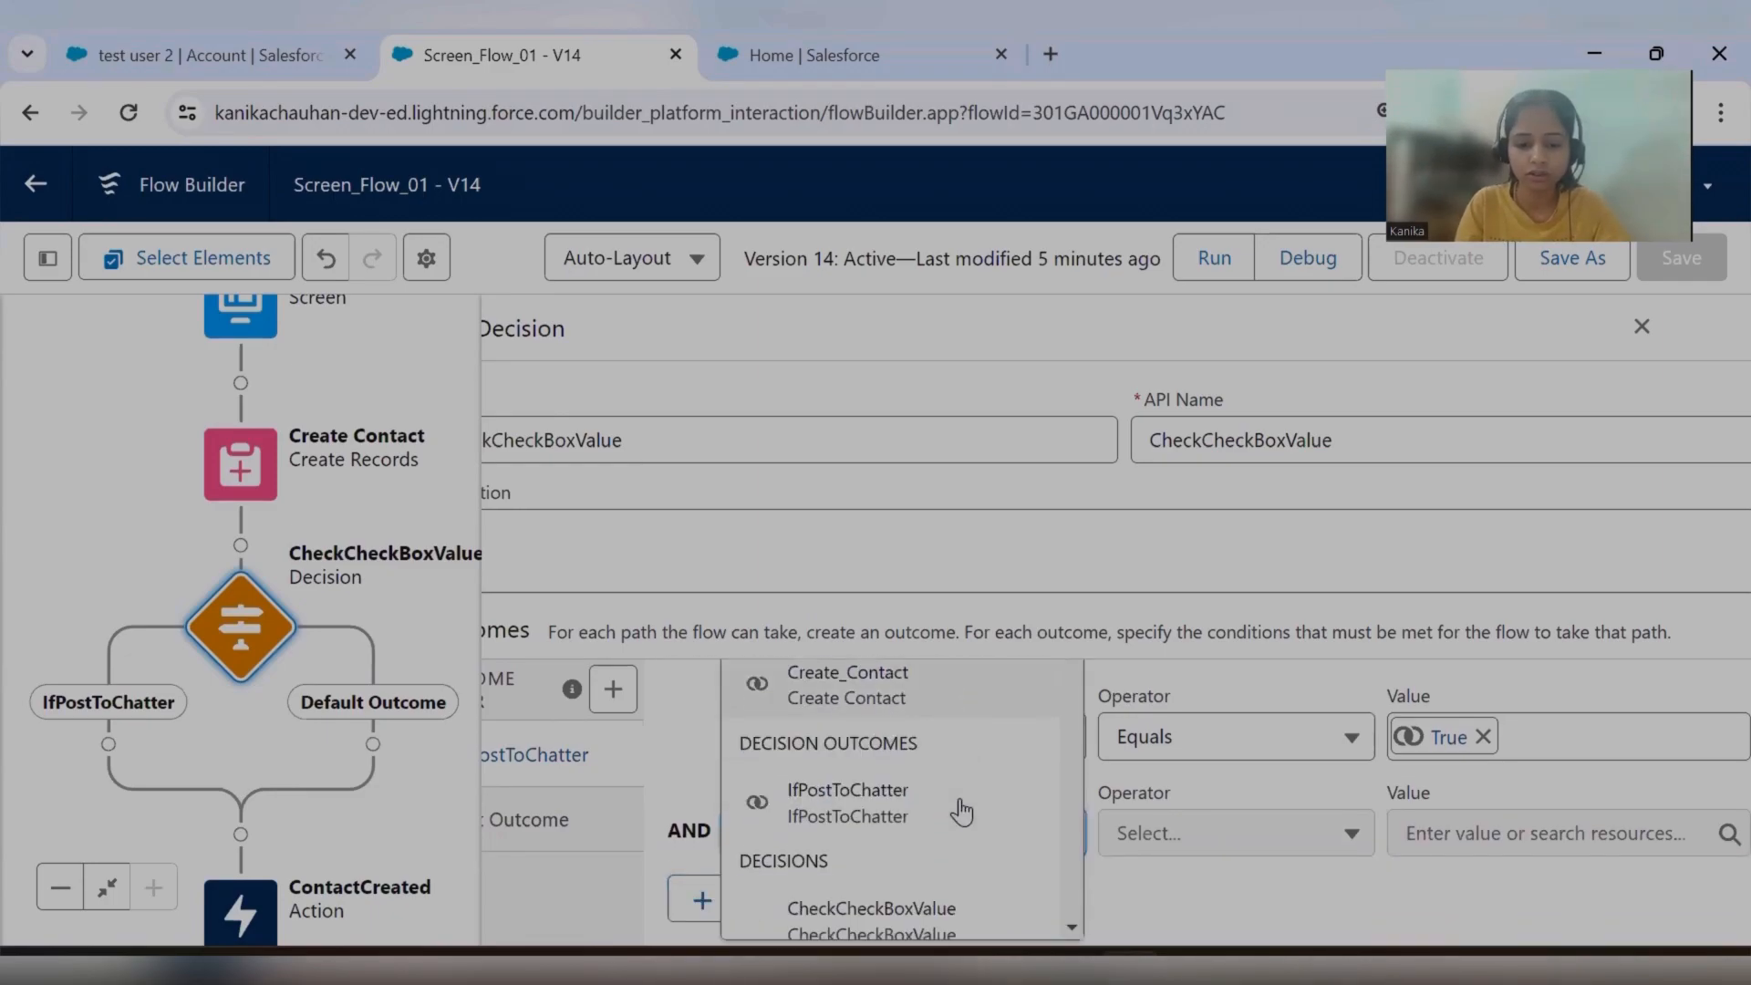
scroll(964, 815, down, 1)
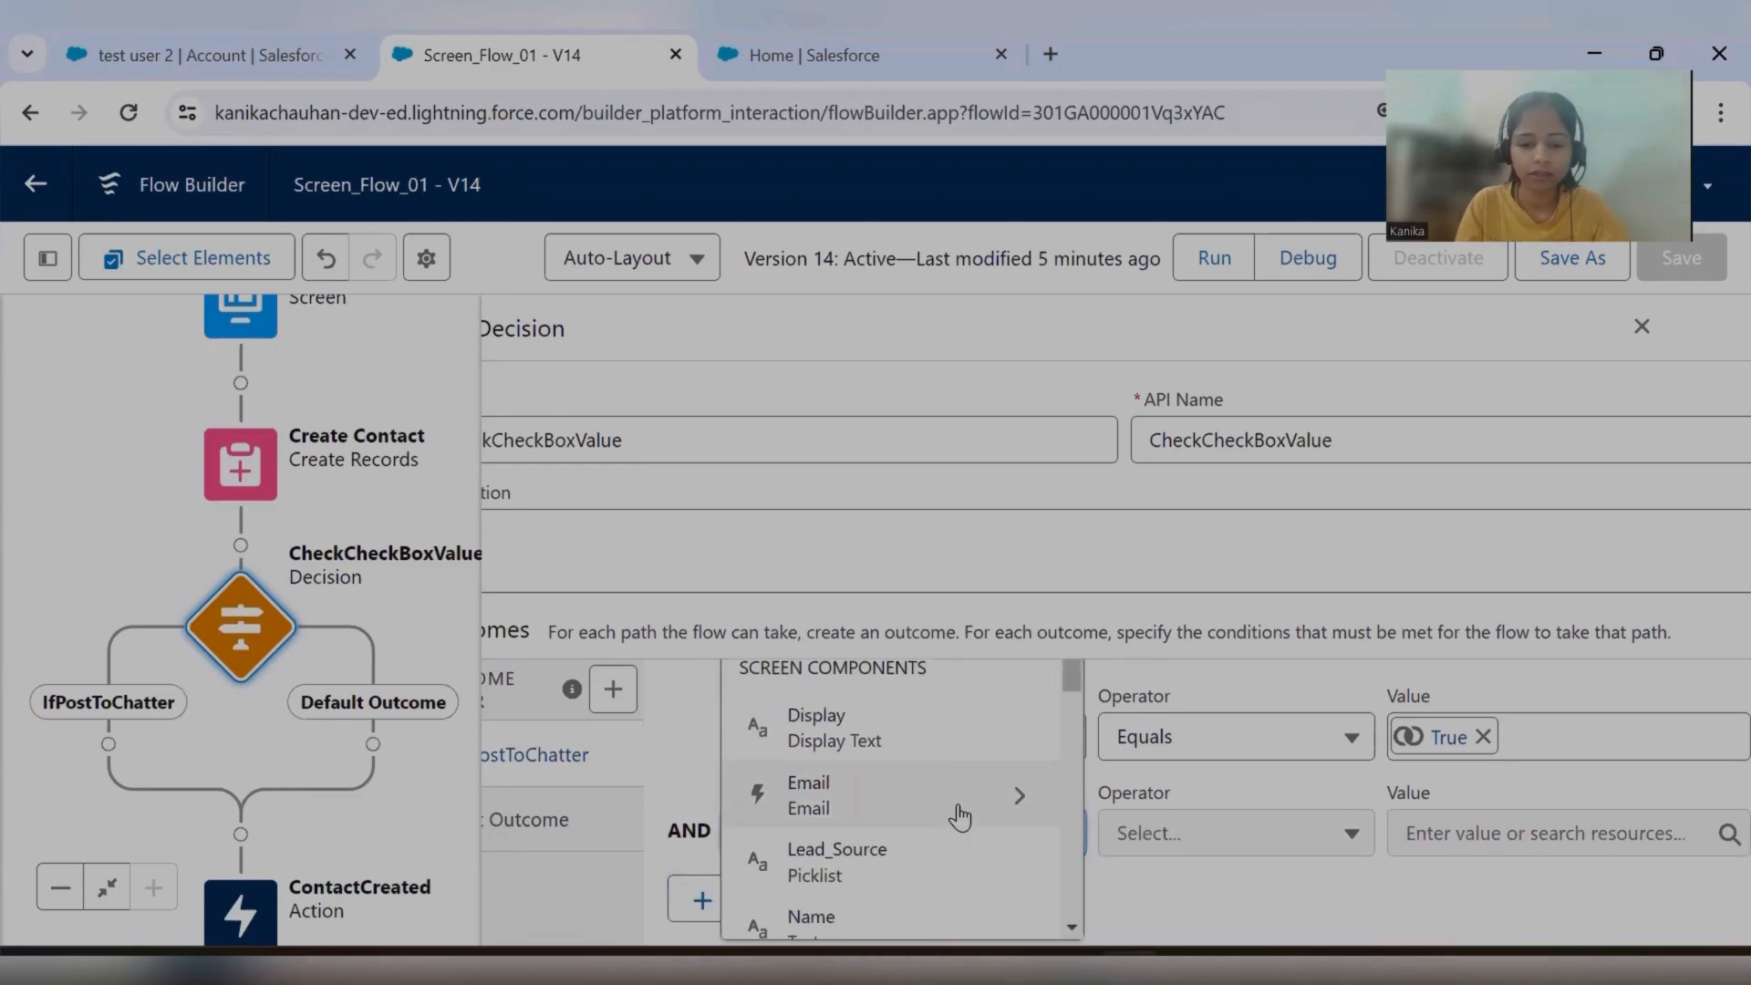
scroll(959, 818, down, 2)
scroll(953, 814, down, 2)
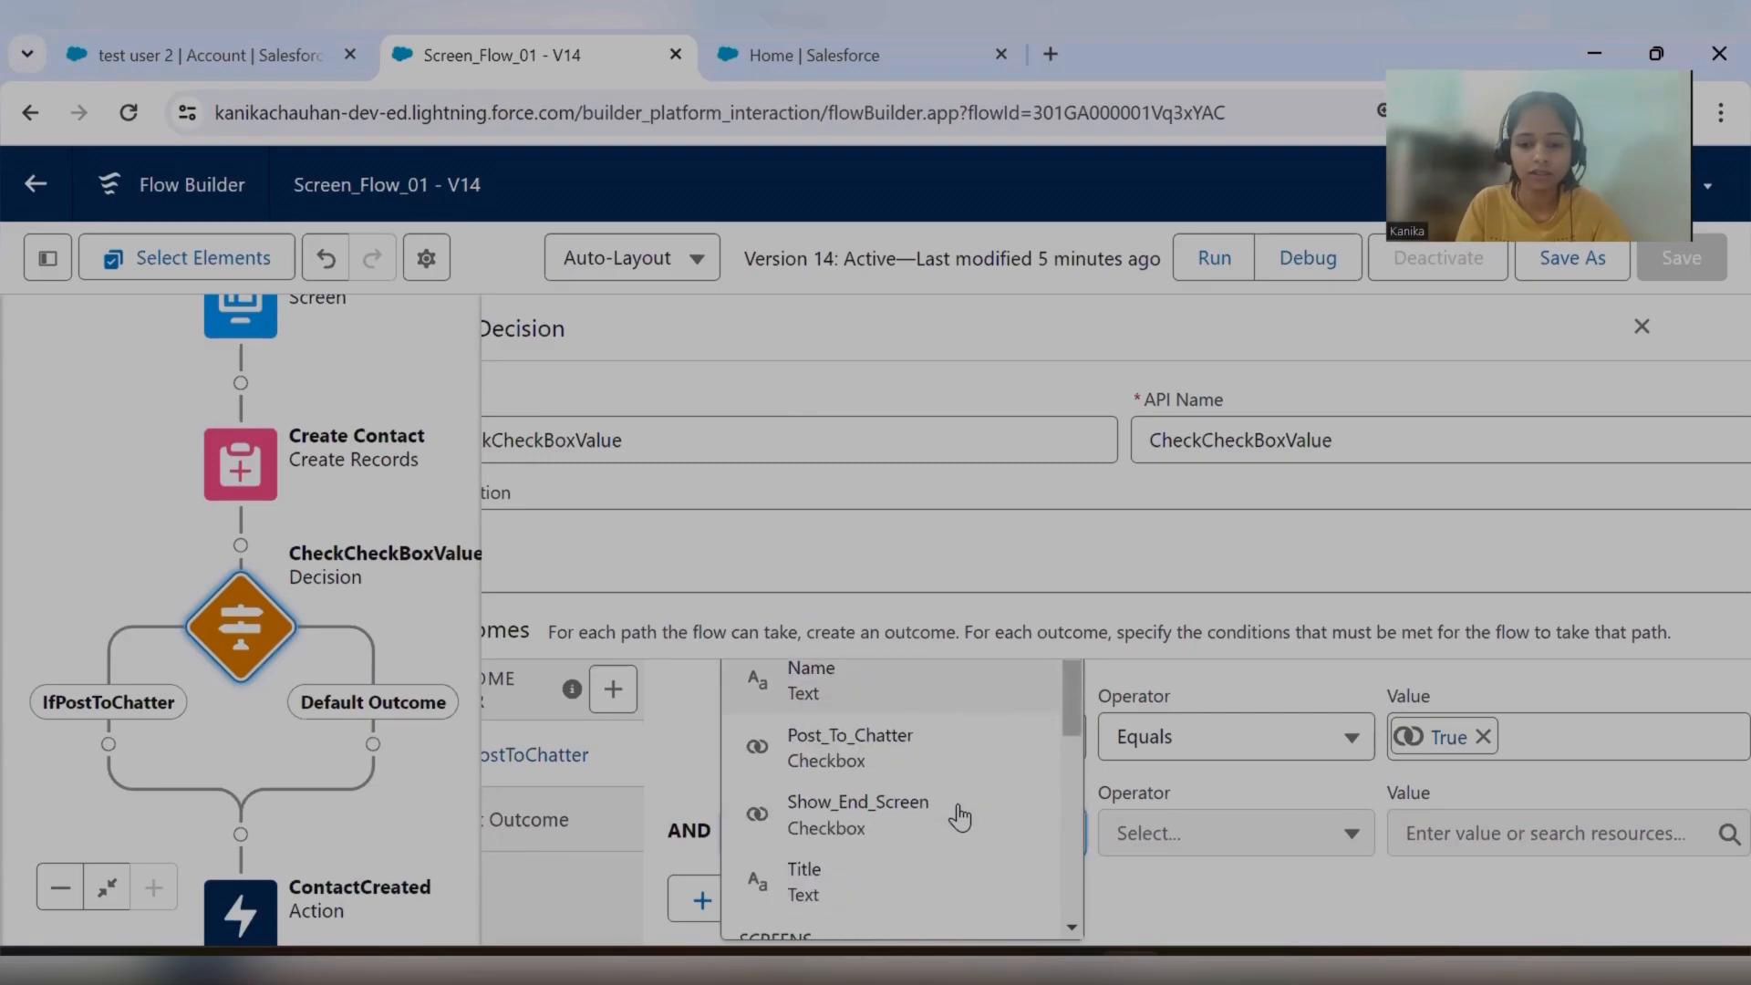
click(833, 803)
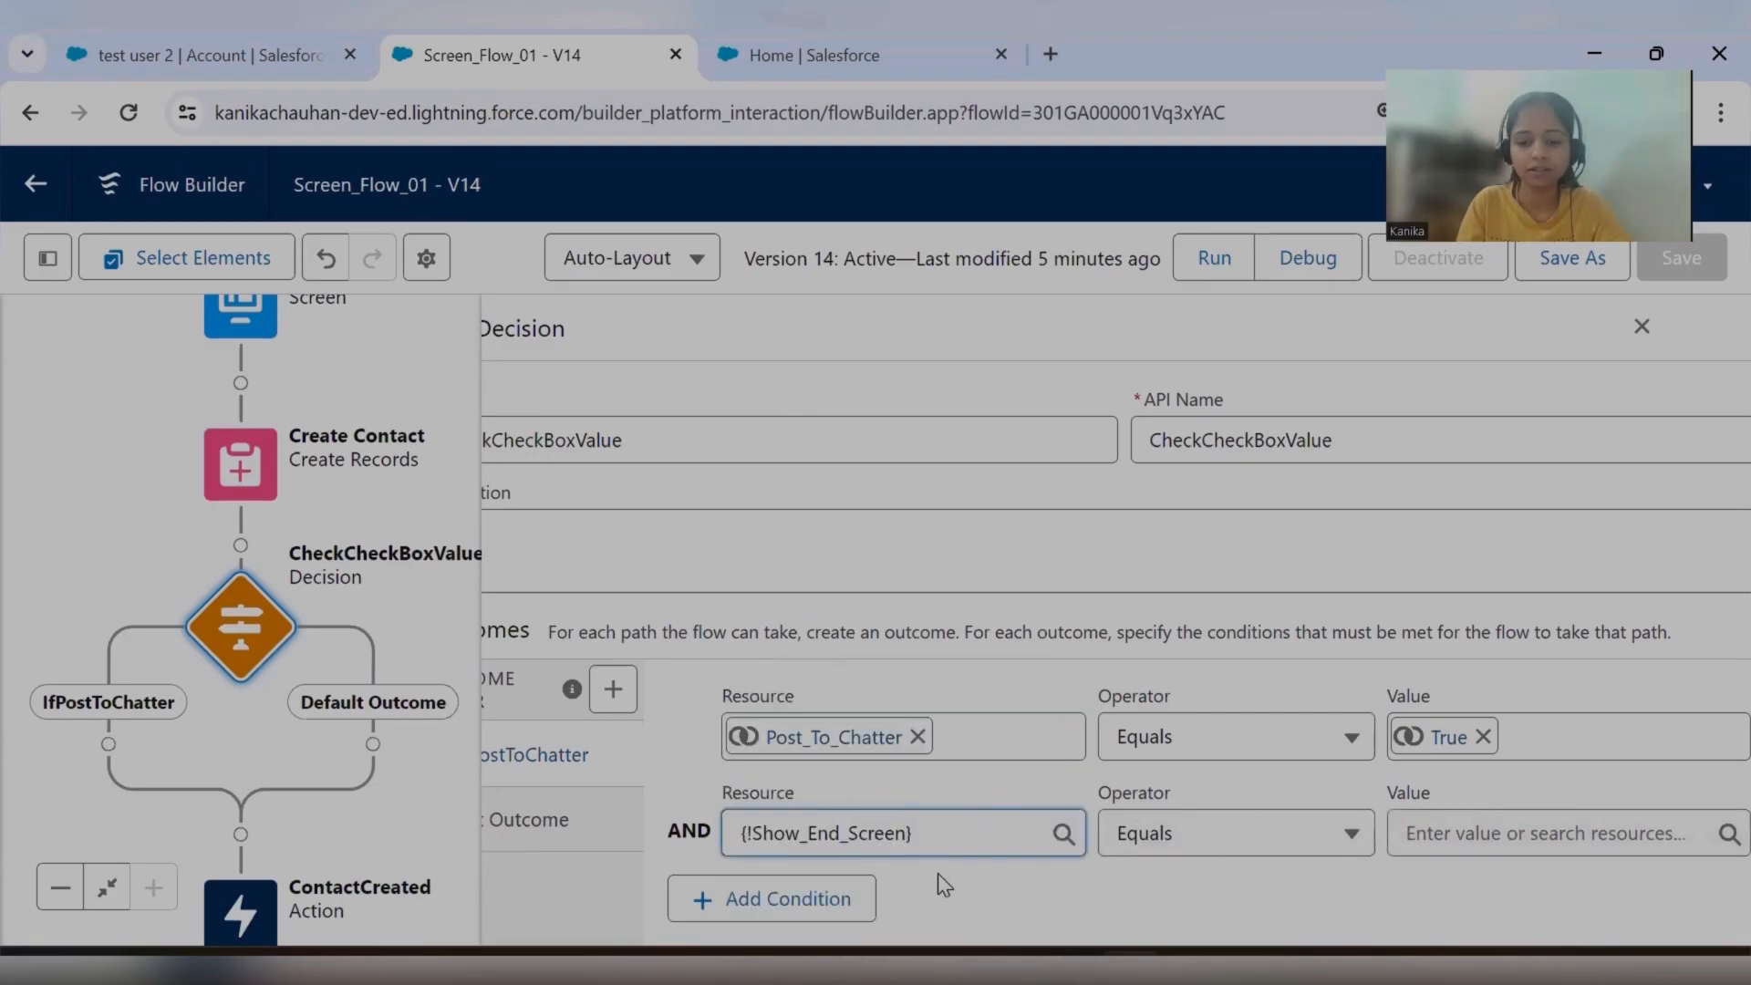
Make the Show_End_Screen condition Equals False and close the decision's settings.
click(1204, 833)
click(1415, 910)
click(1424, 846)
text(fa)
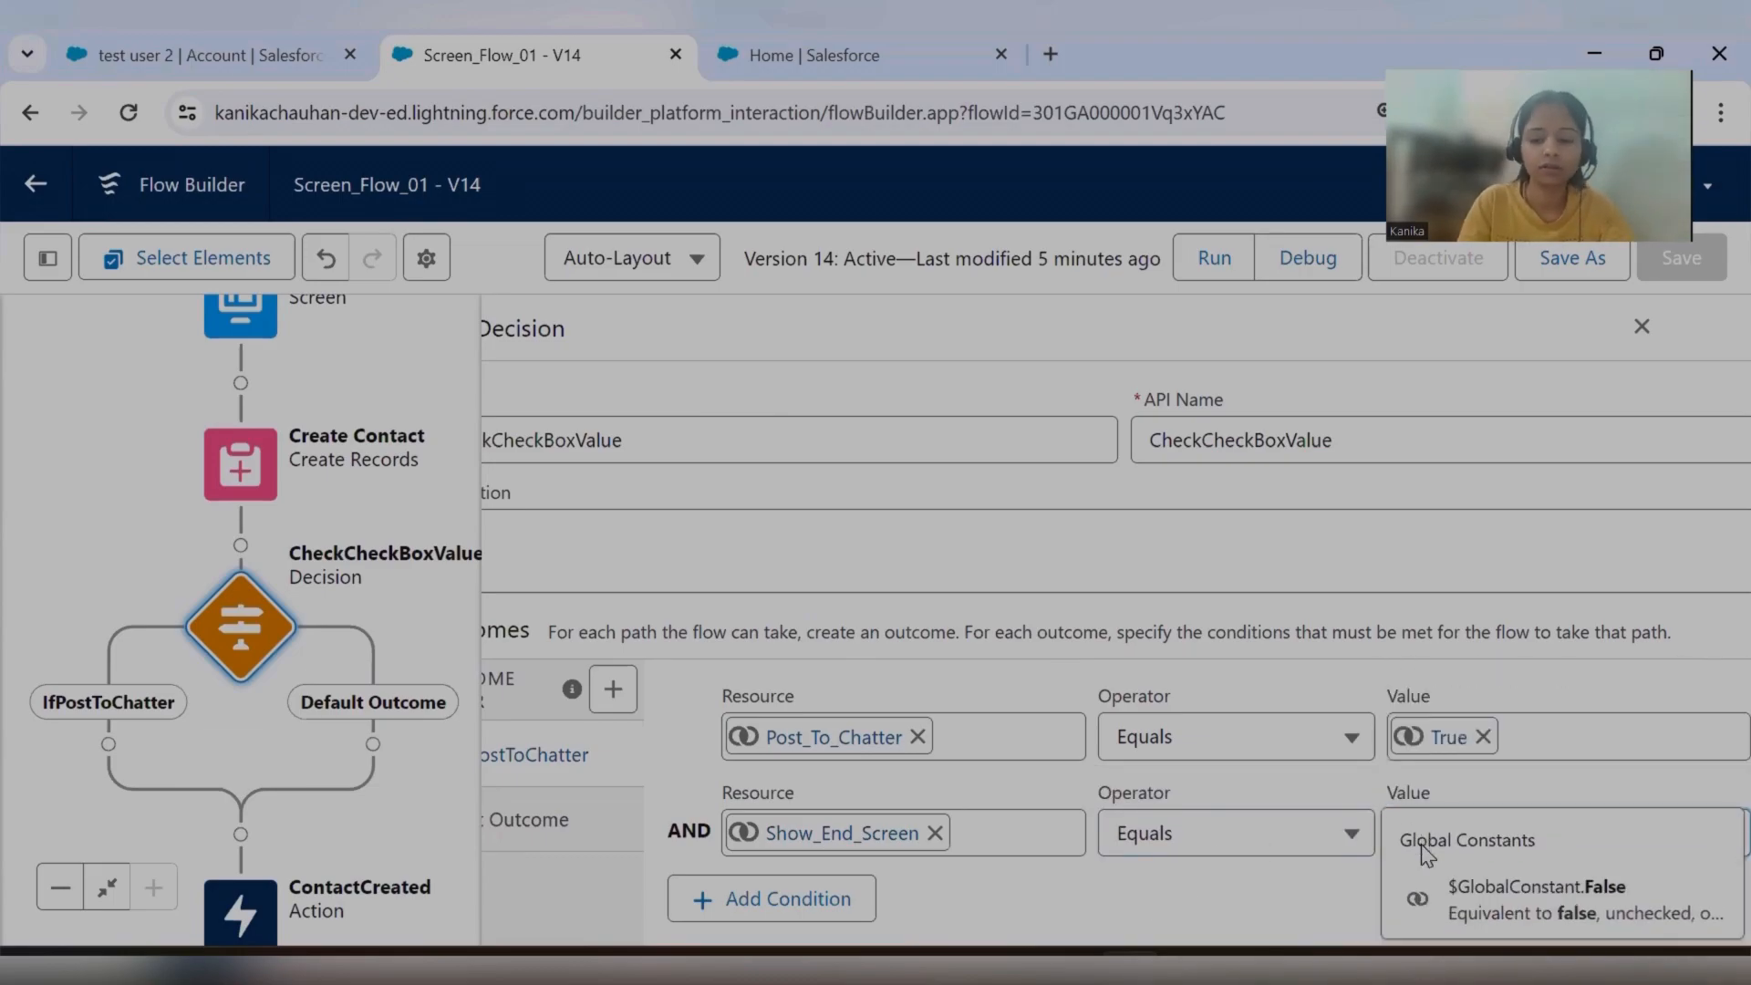
click(1498, 907)
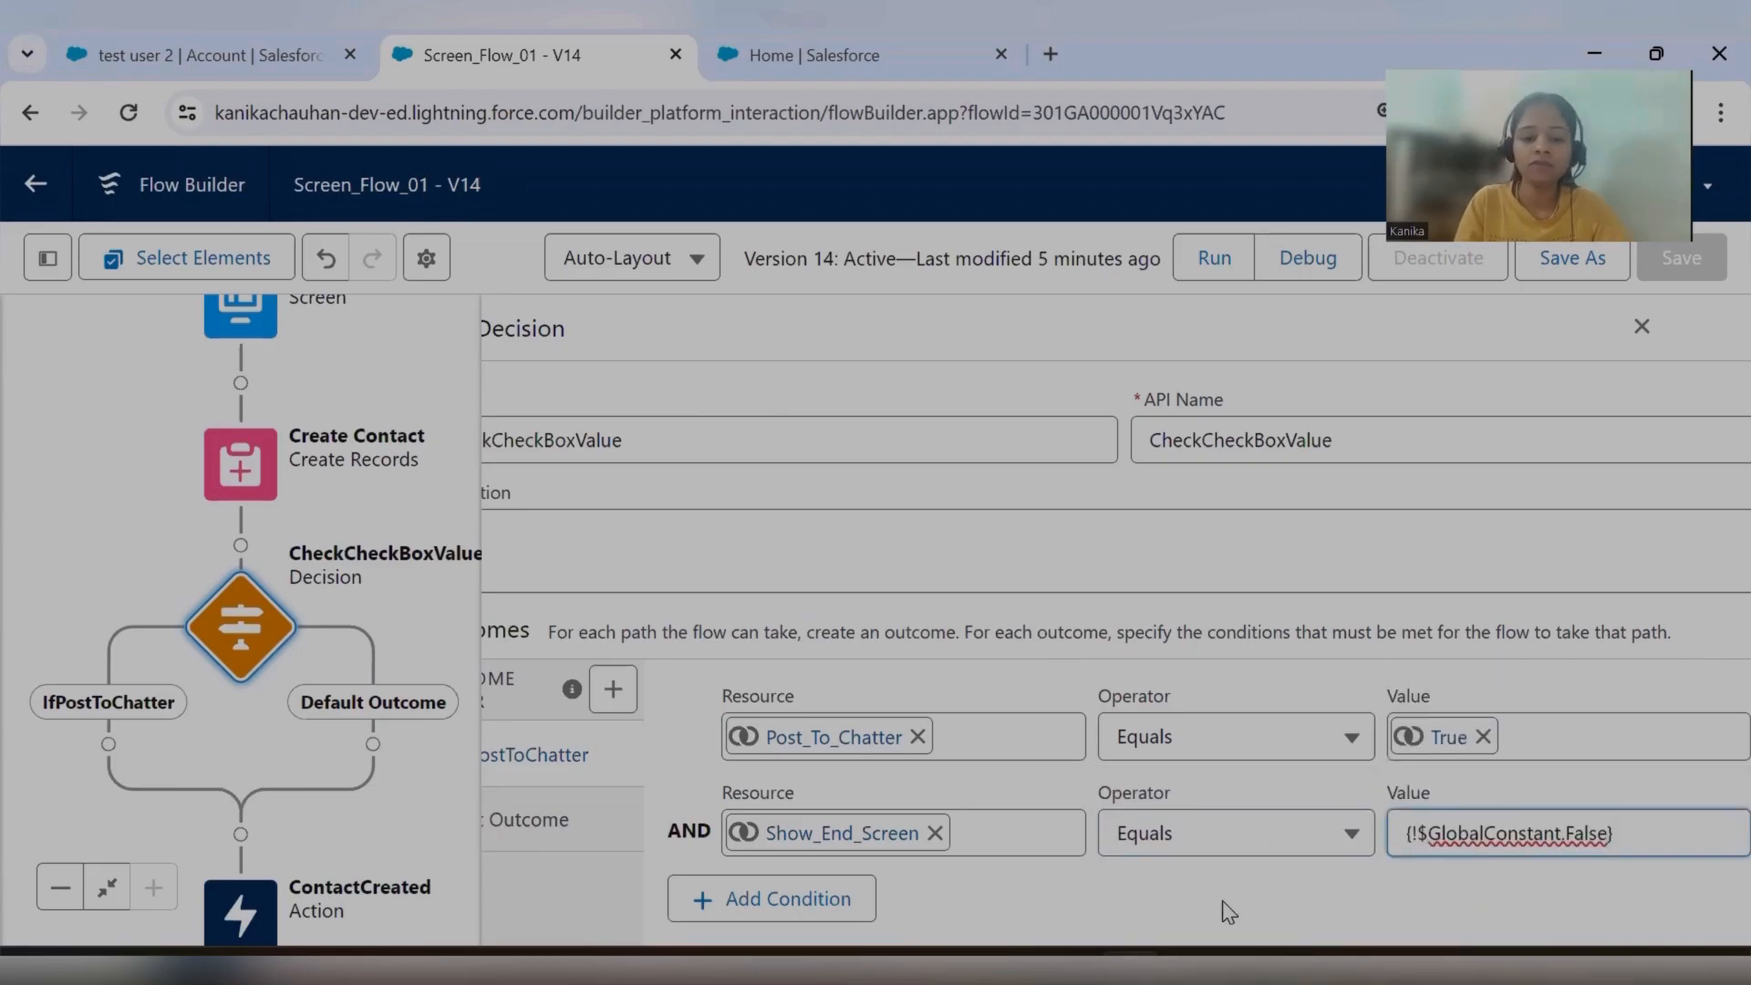
click(1640, 336)
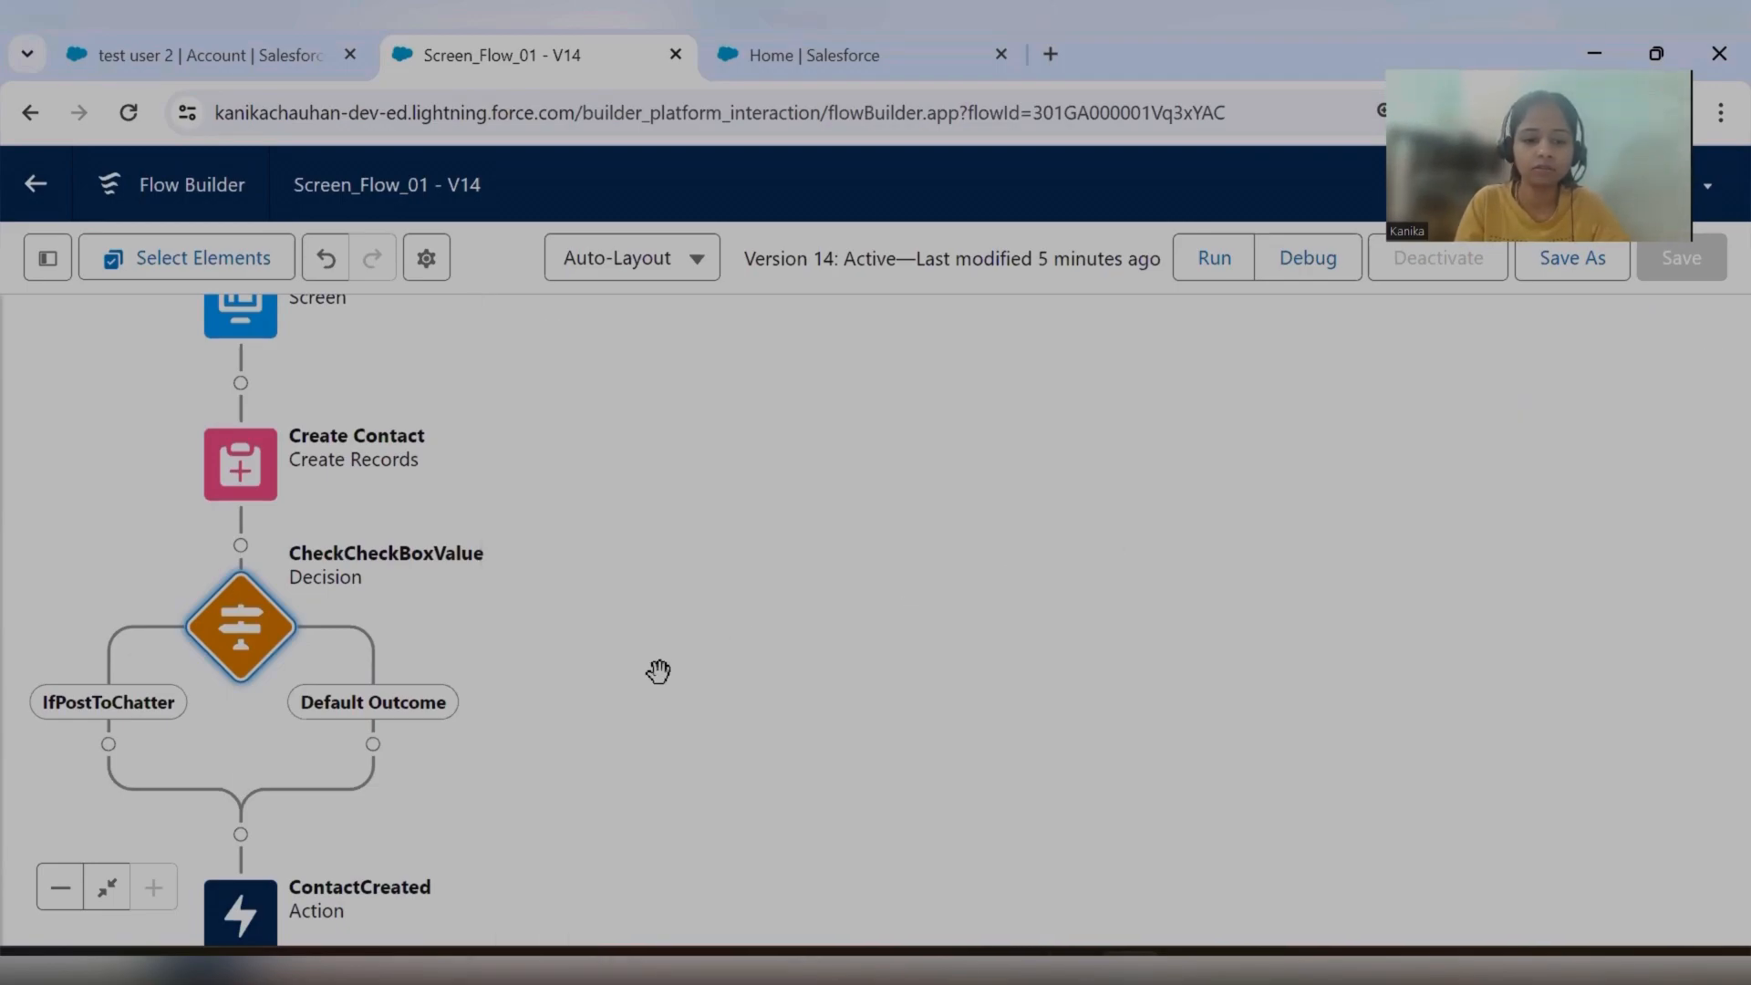
Add an End element to the decision's Default Outcome path.
drag(715, 586, 1259, 512)
scroll(1260, 512, down, 3)
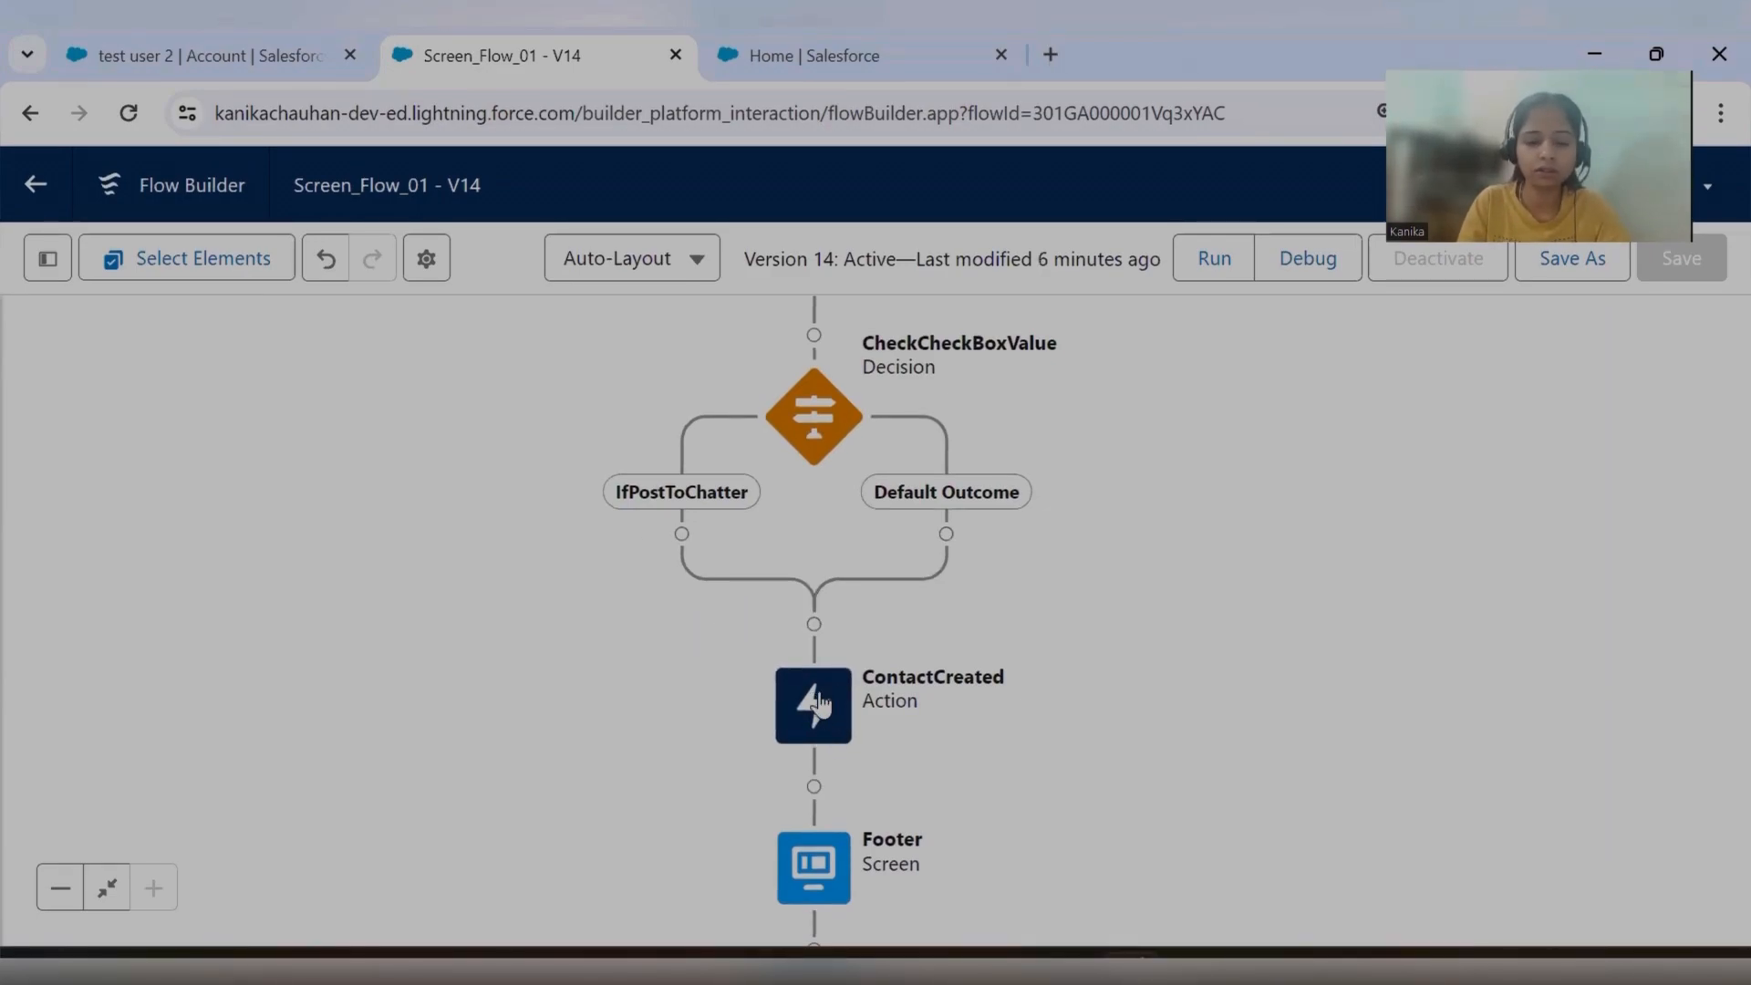
scroll(931, 723, down, 1)
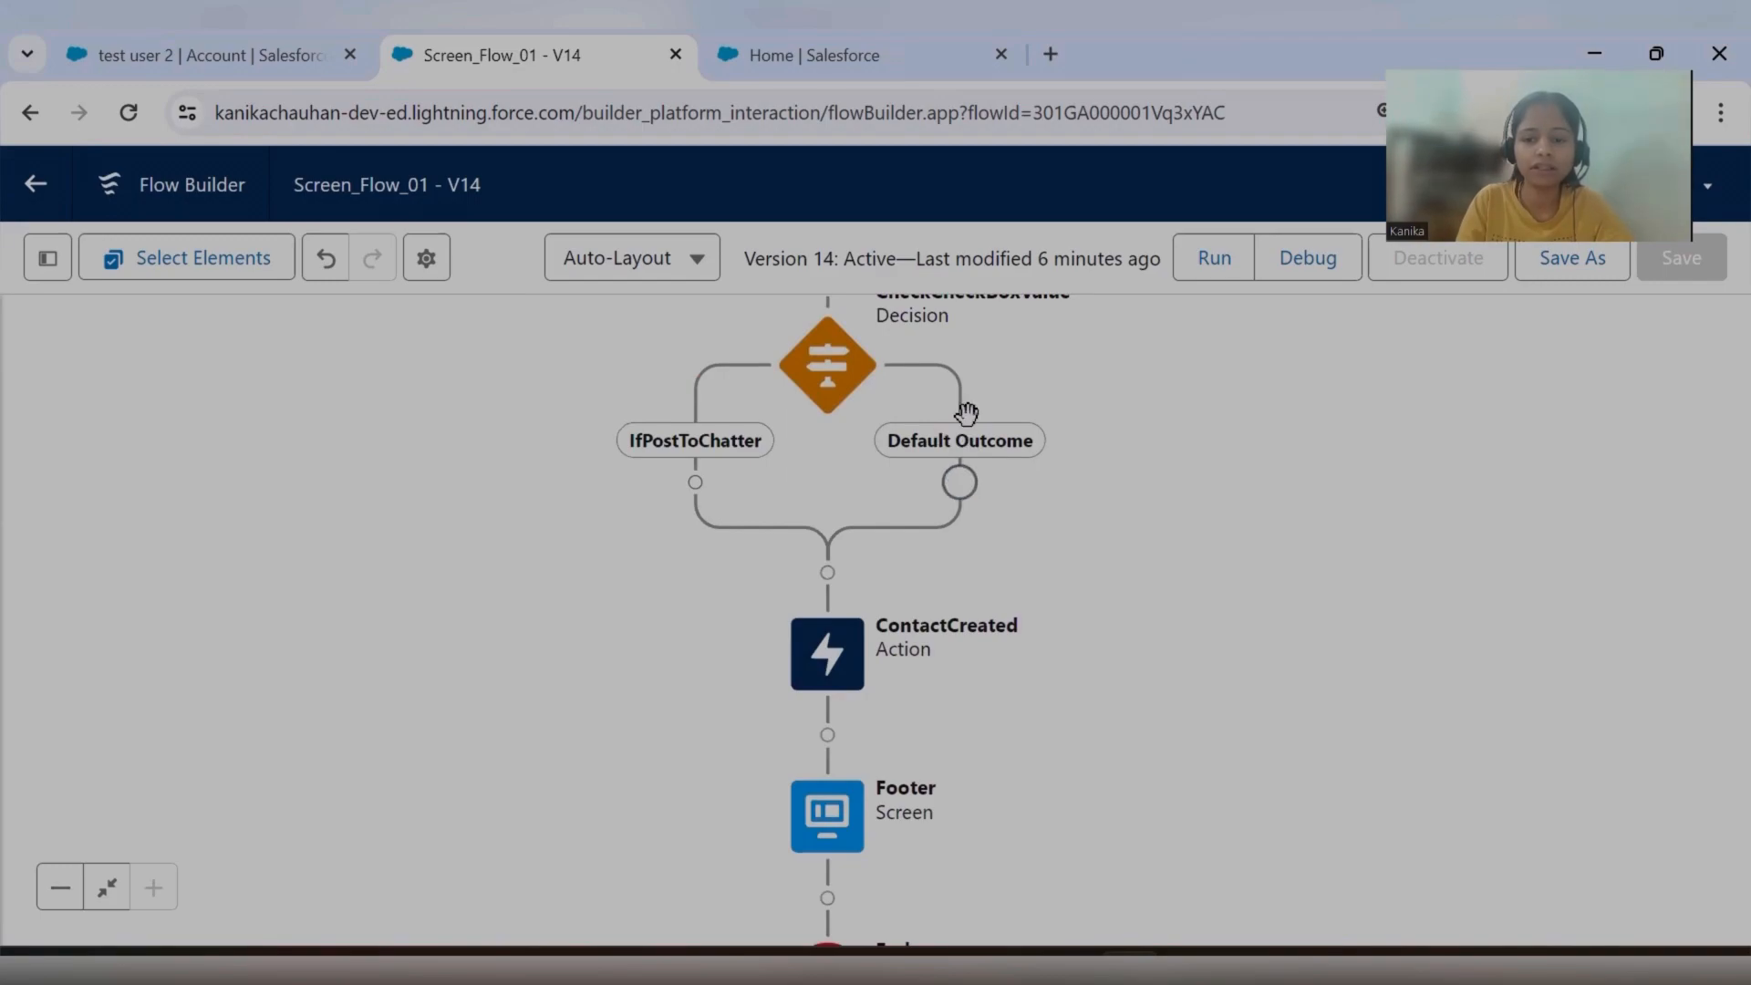
click(958, 483)
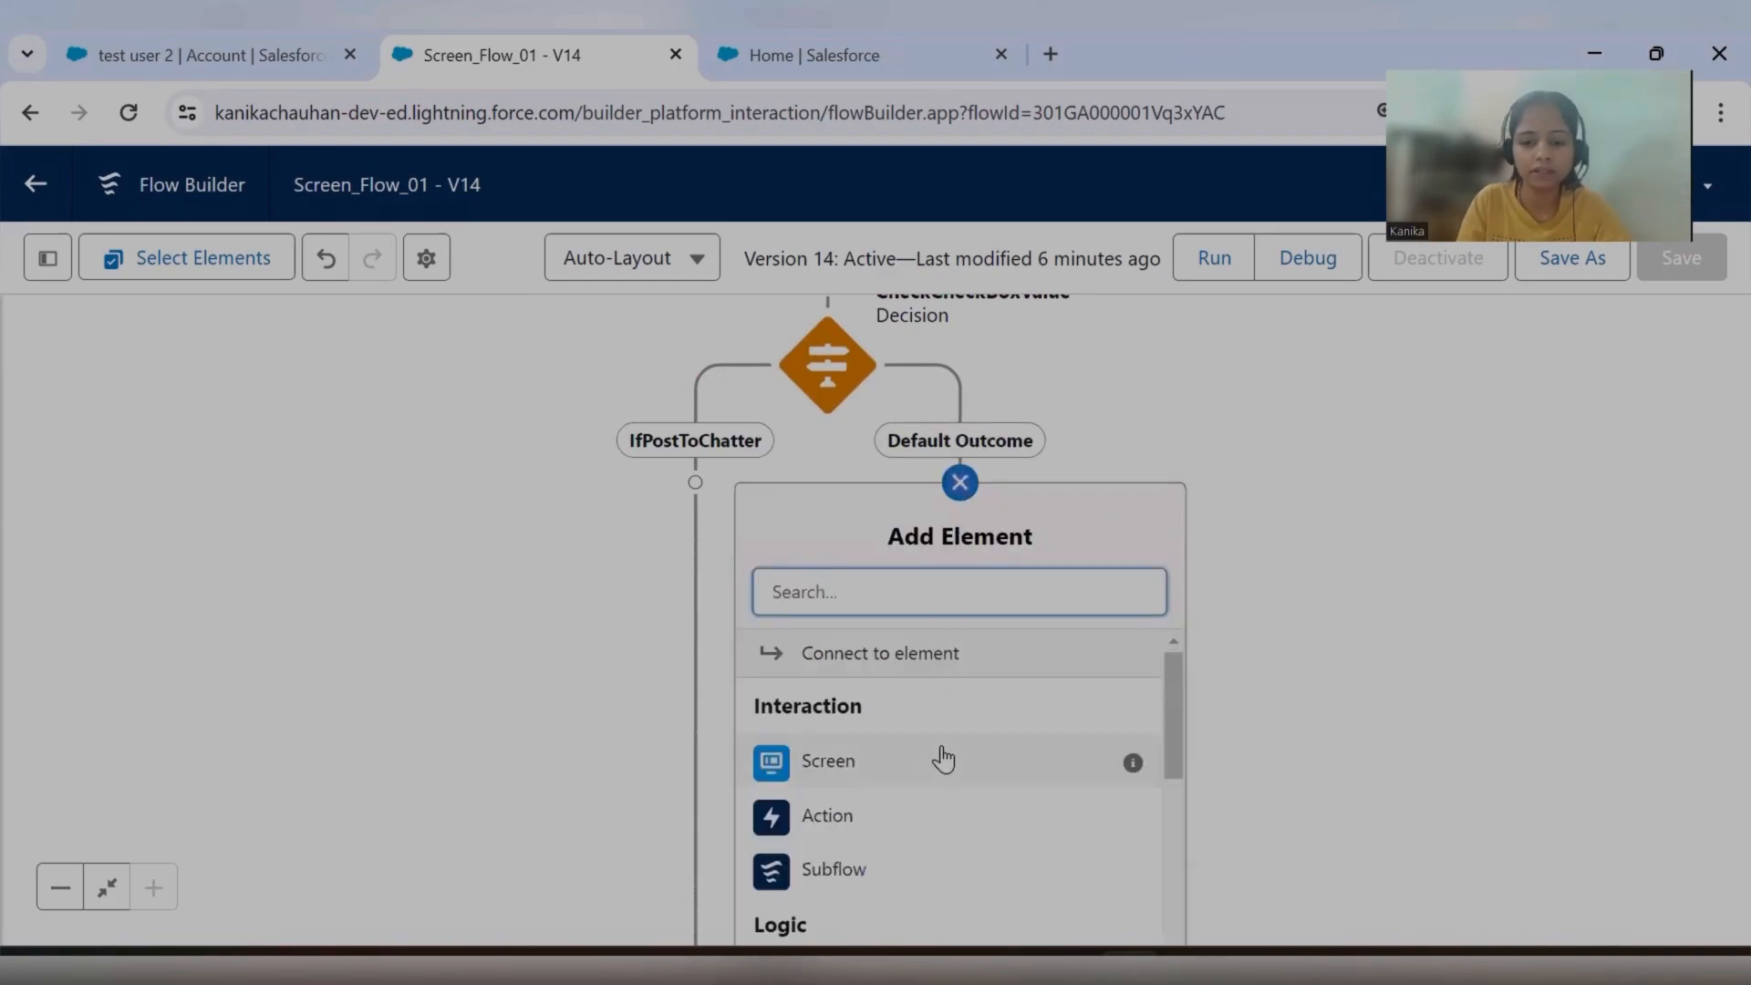
scroll(939, 757, down, 3)
scroll(942, 761, down, 3)
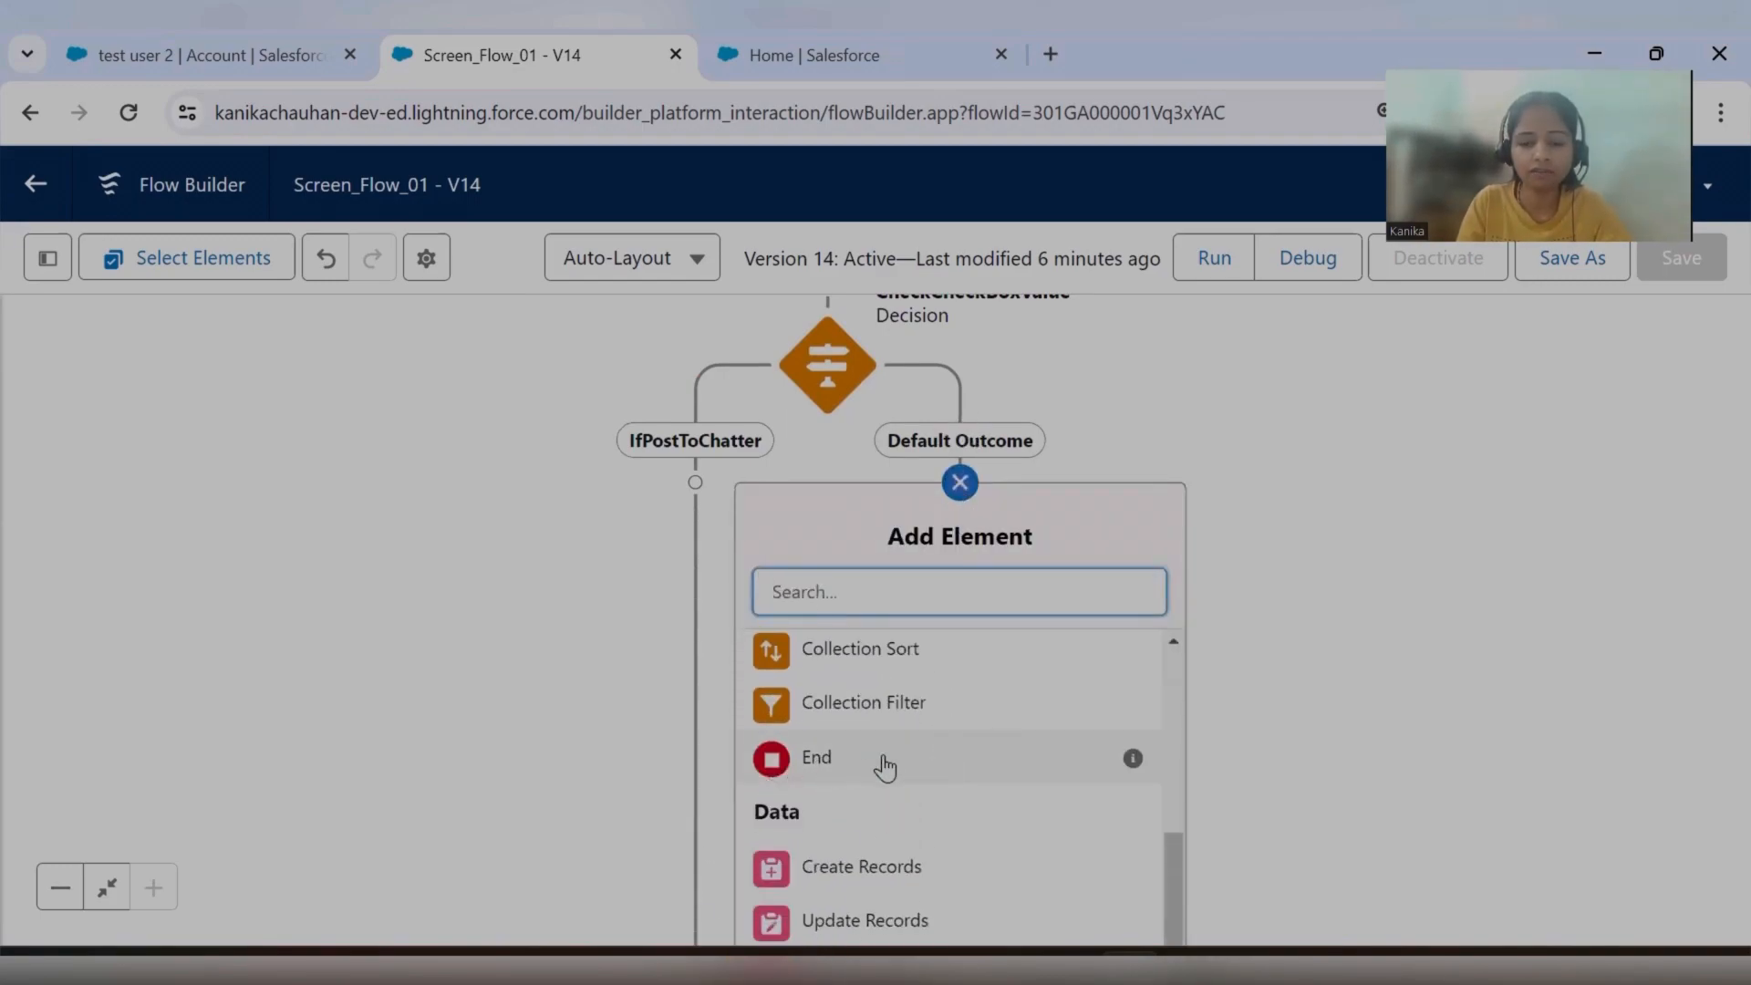
click(852, 764)
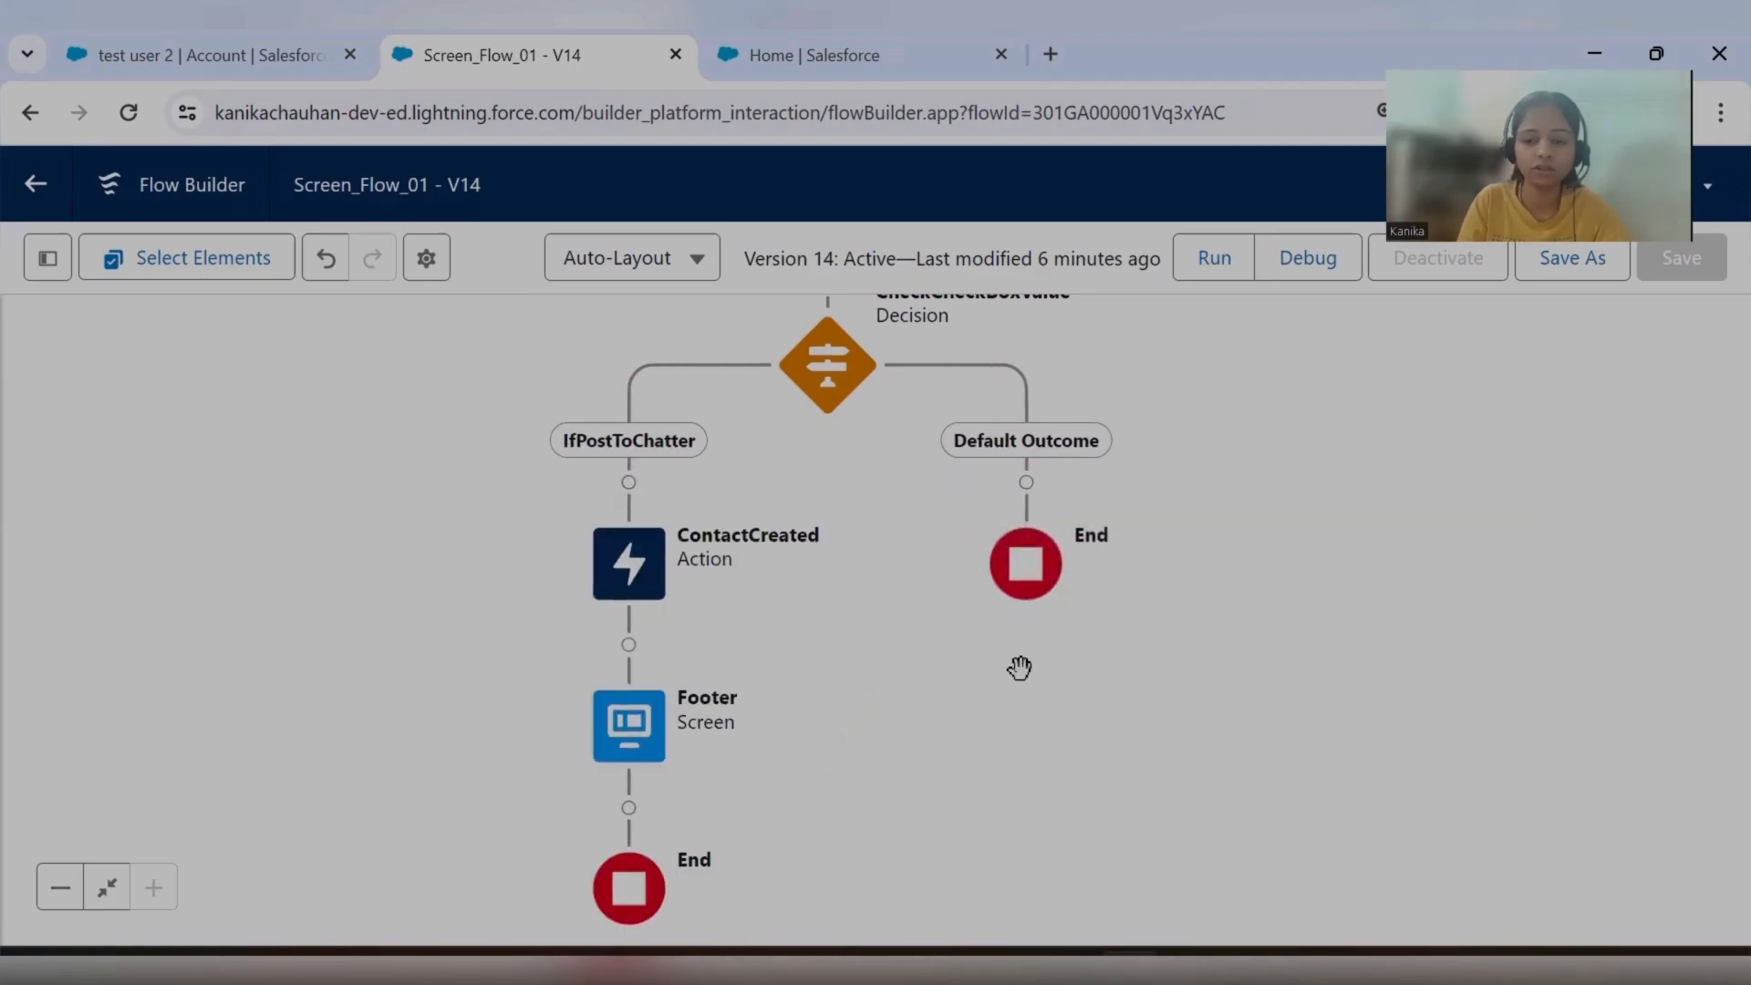
Review the decision's two paths and open the Footer screen element for editing.
scroll(614, 410, down, 1)
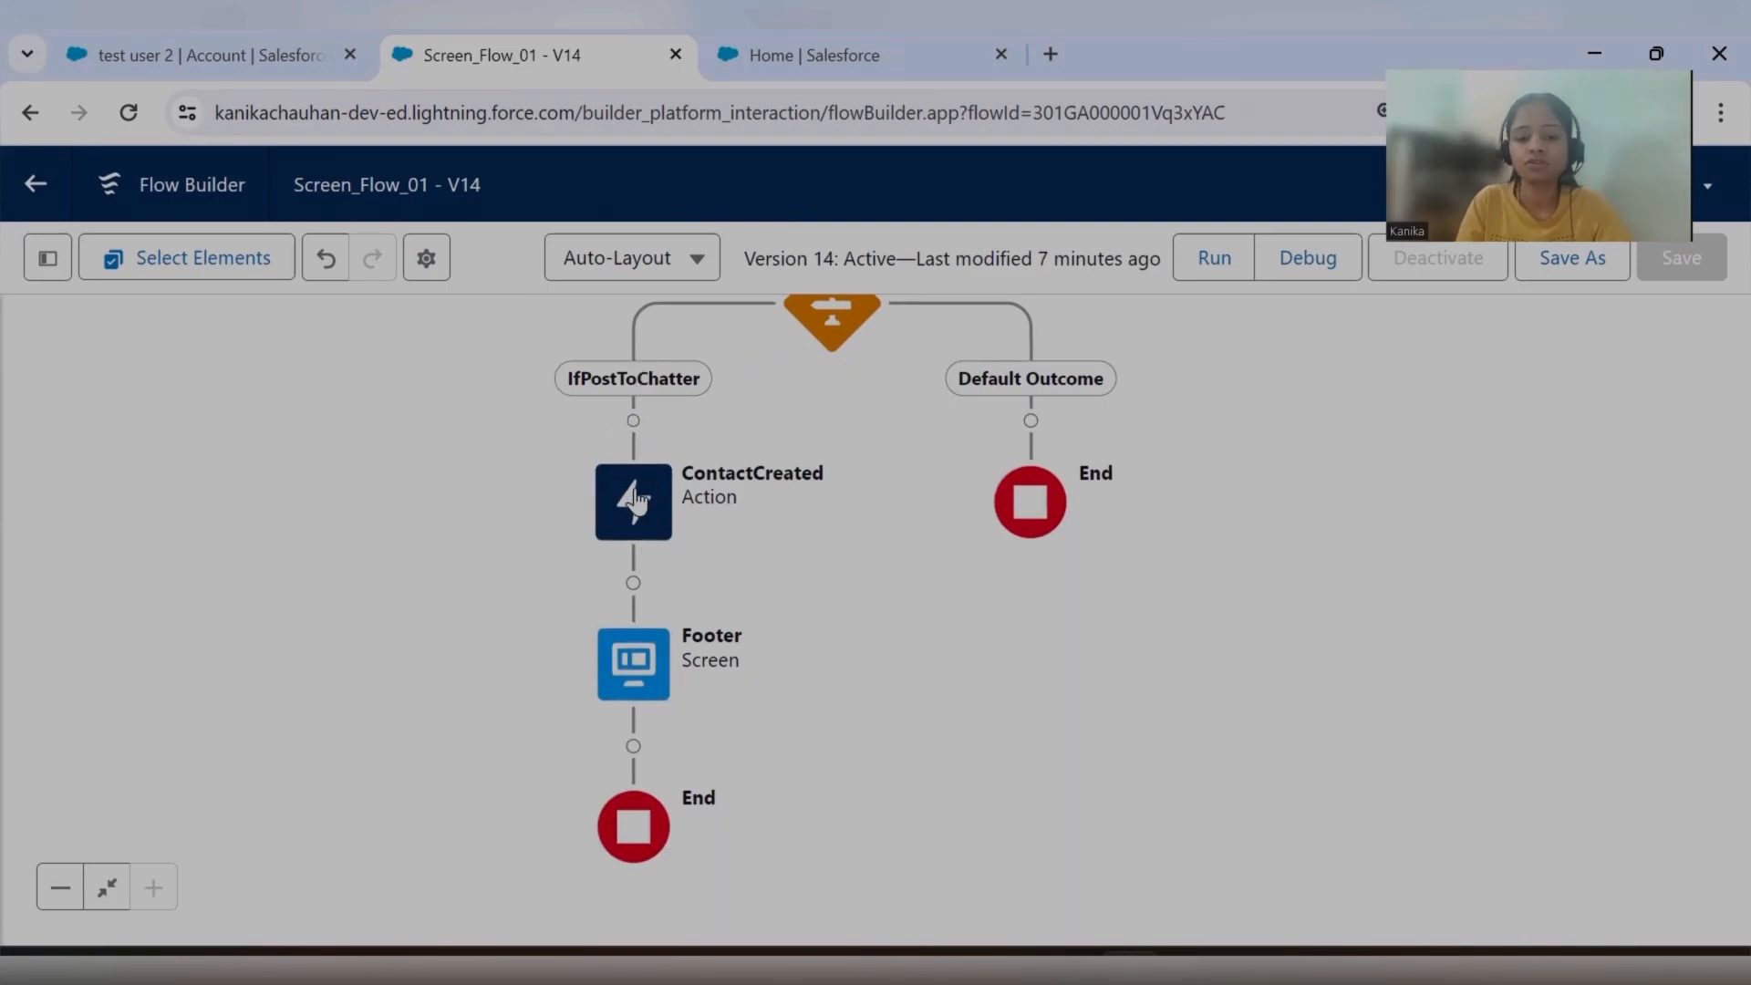
click(618, 659)
drag(892, 657, 868, 441)
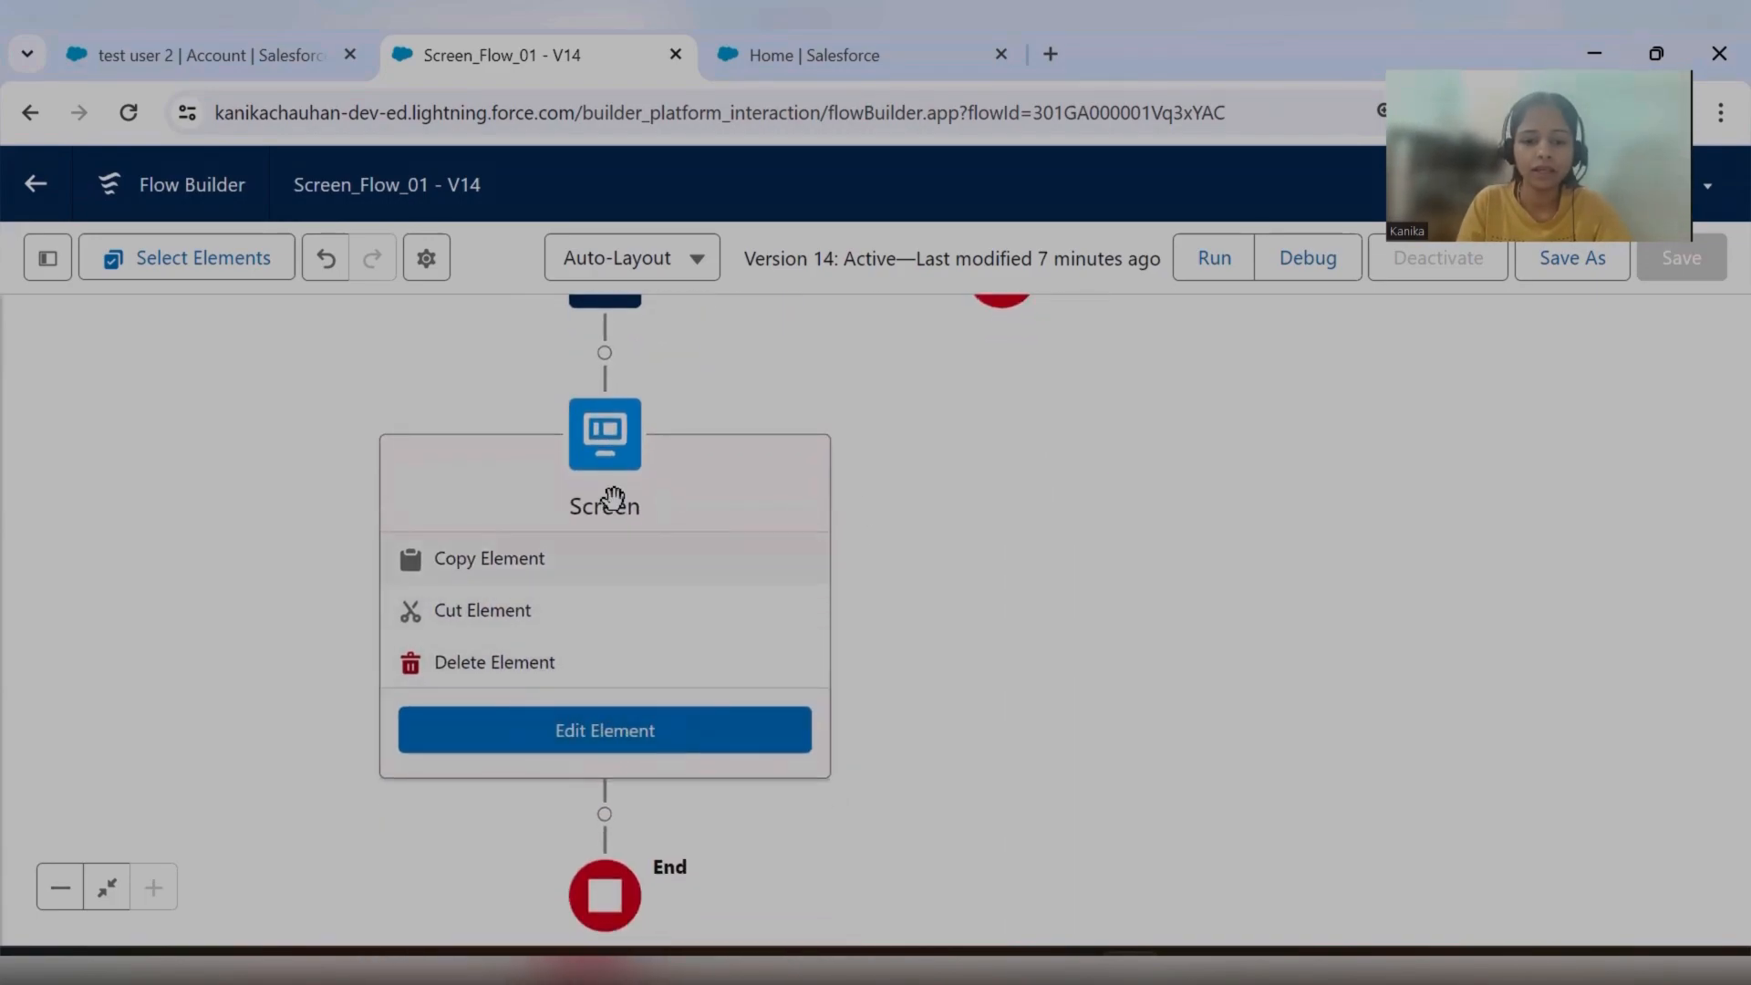
drag(947, 596, 904, 975)
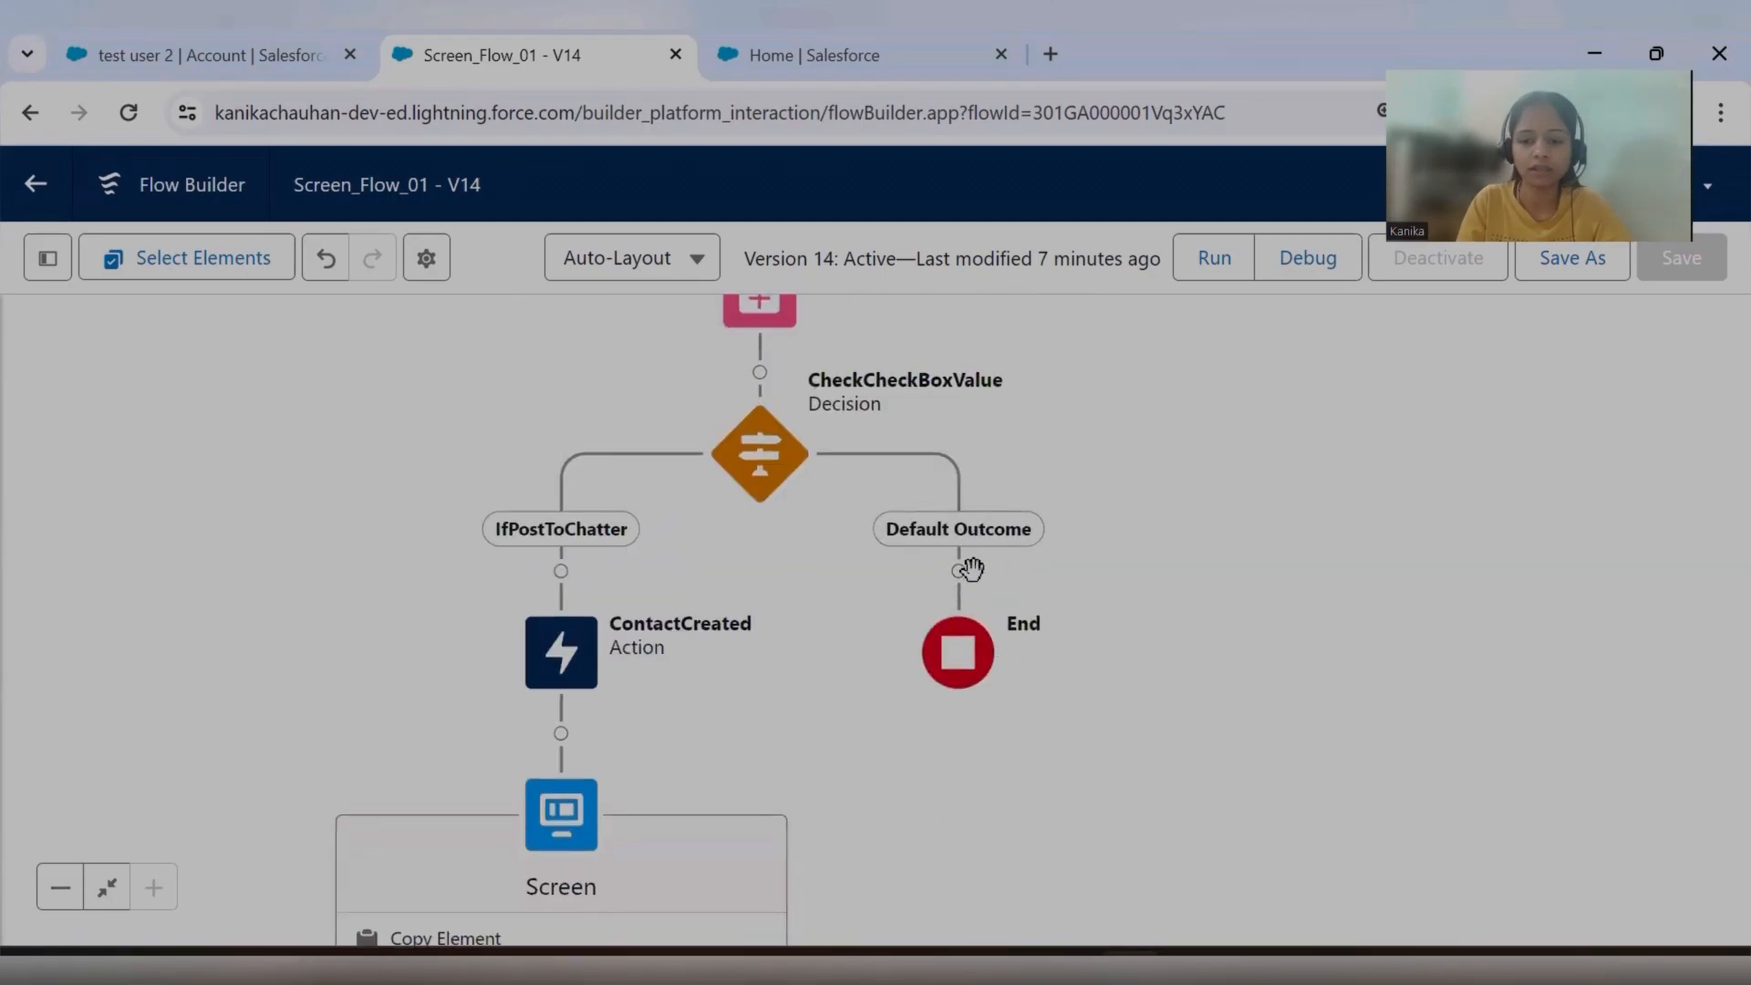
scroll(970, 569, down, 4)
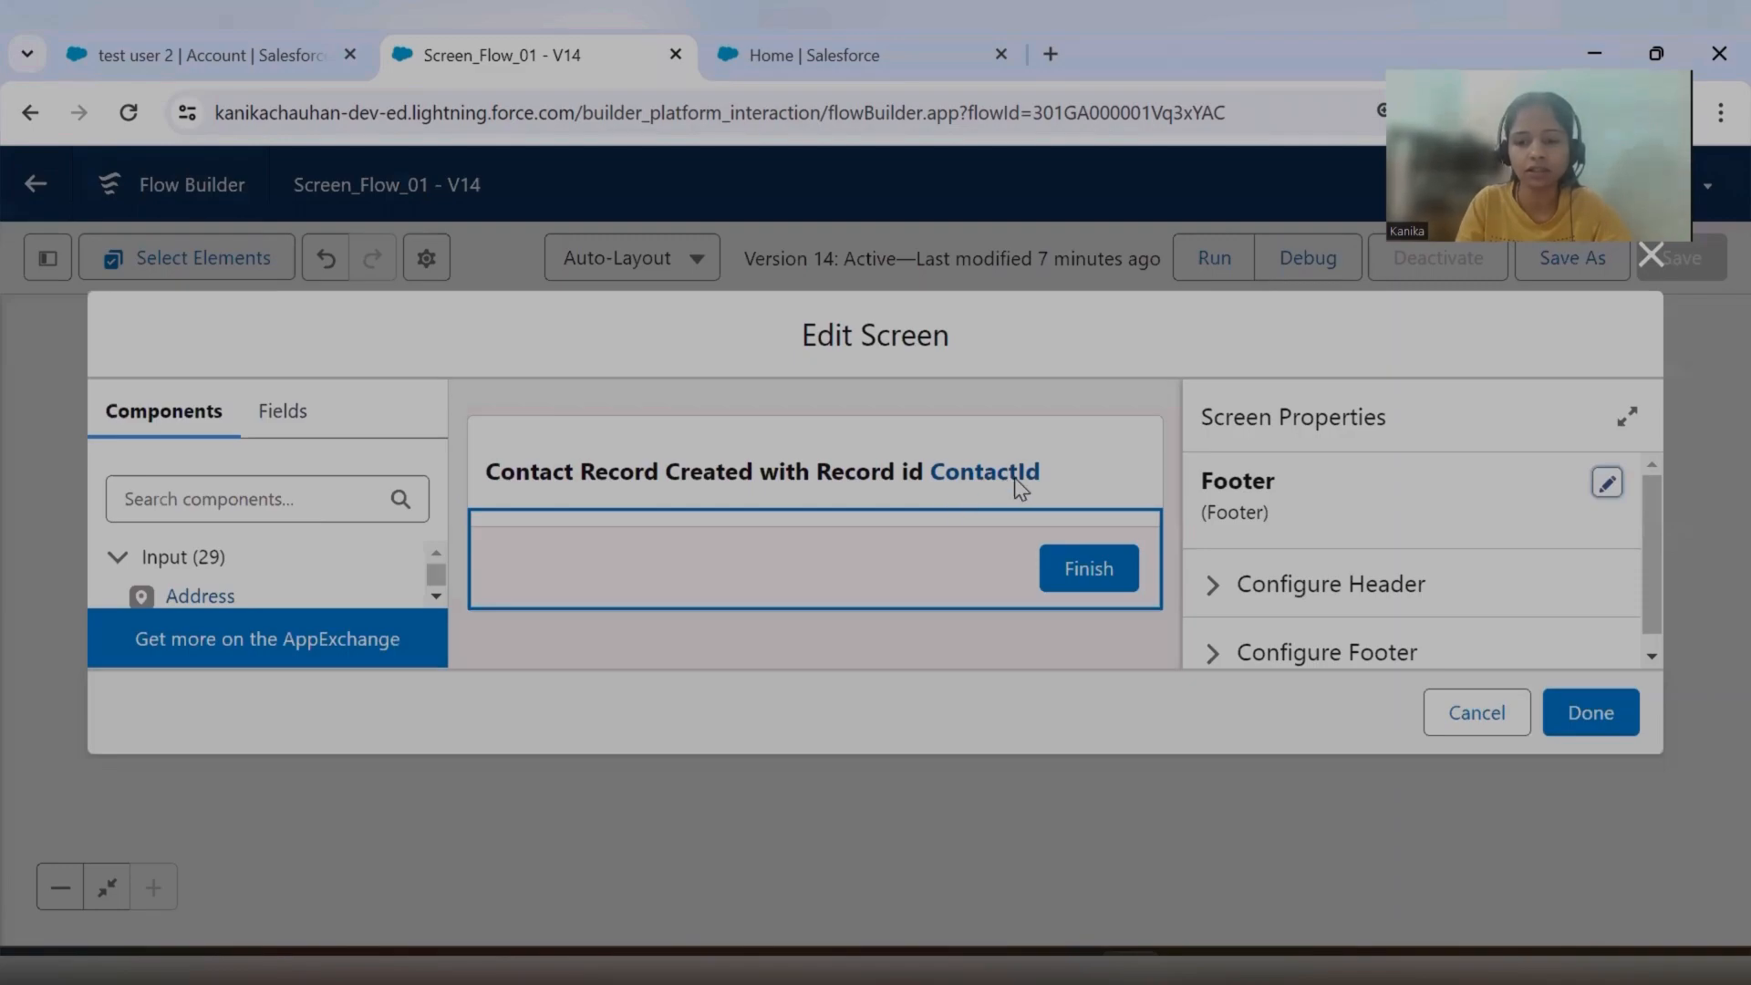
Inspect the Footer screen's display text and the URL behind its ContactId link, and close both without saving.
click(1020, 487)
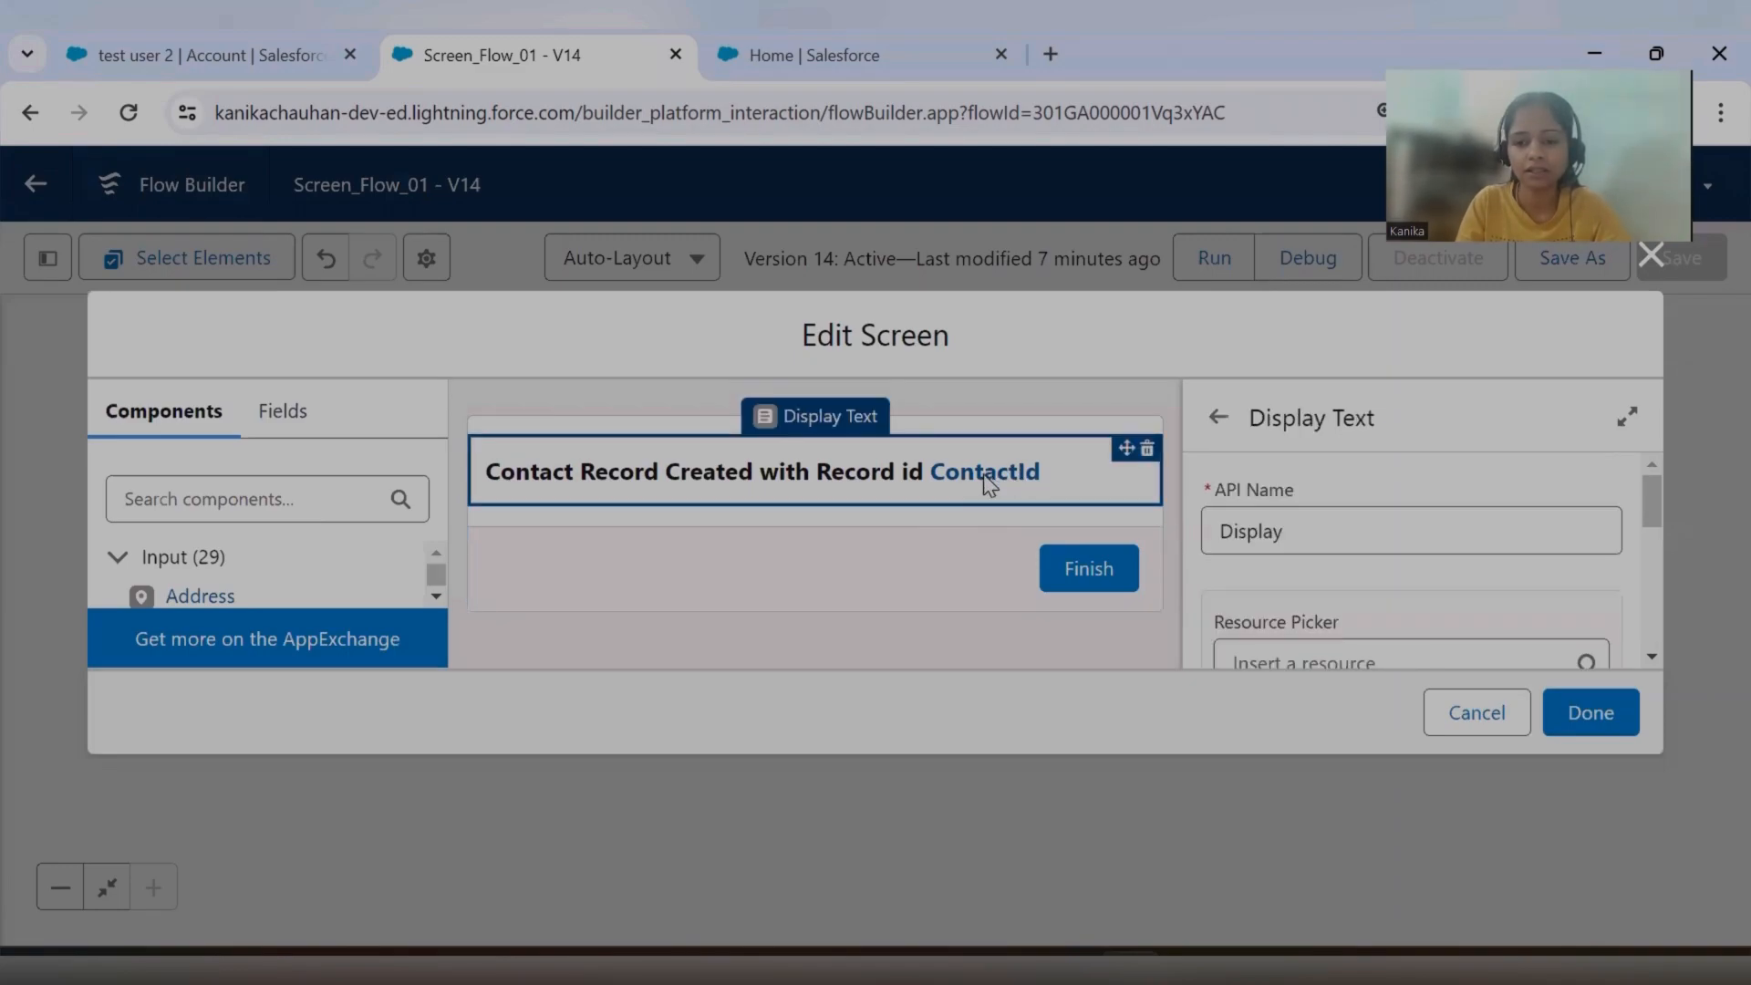
scroll(1409, 595, down, 5)
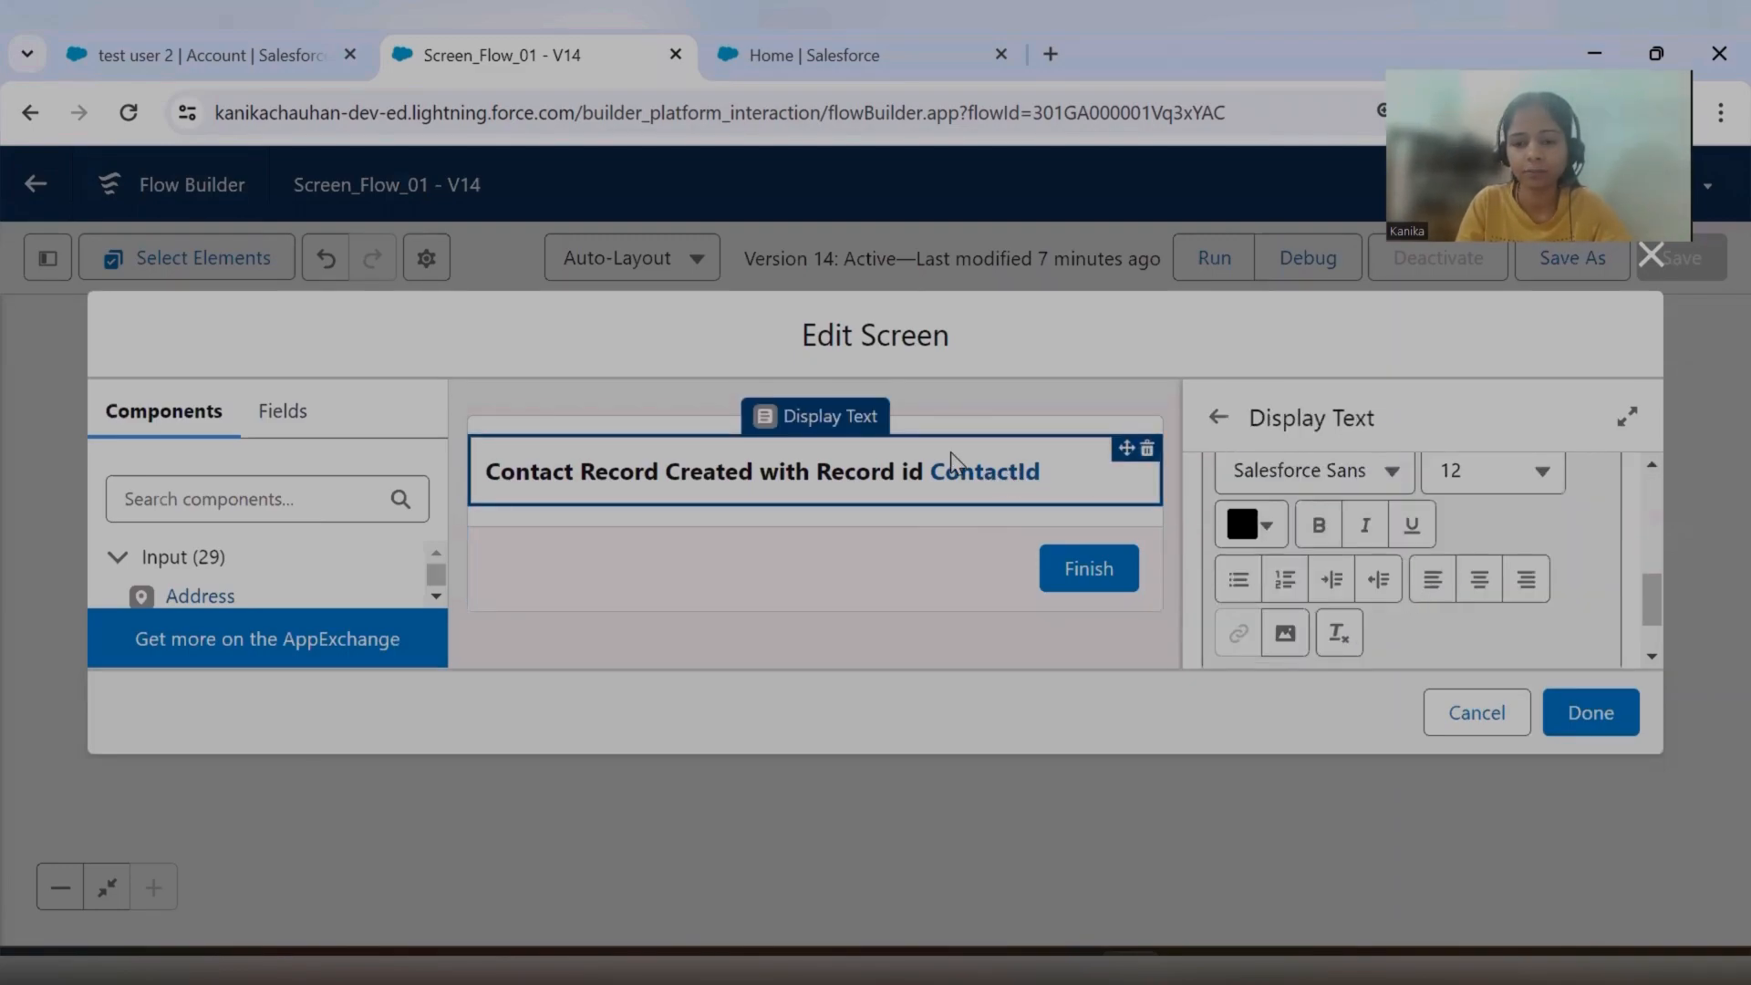
click(948, 488)
click(956, 484)
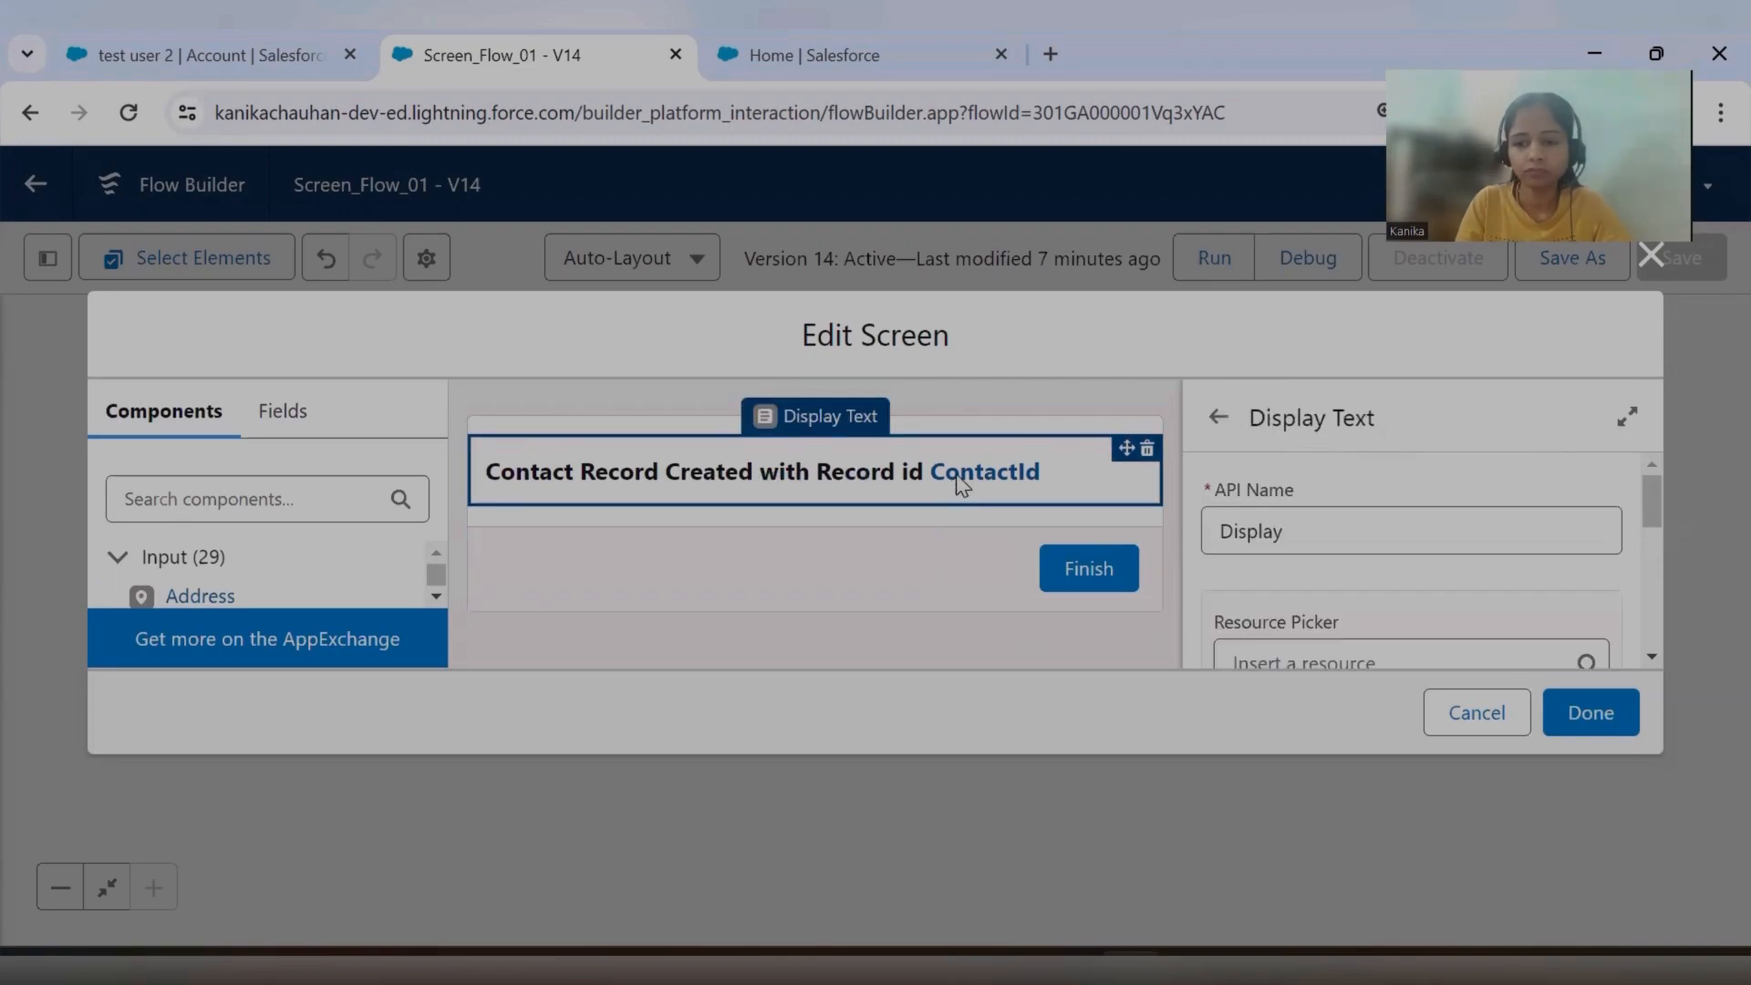
scroll(1368, 602, down, 5)
scroll(1236, 630, up, 1)
scroll(1236, 629, down, 1)
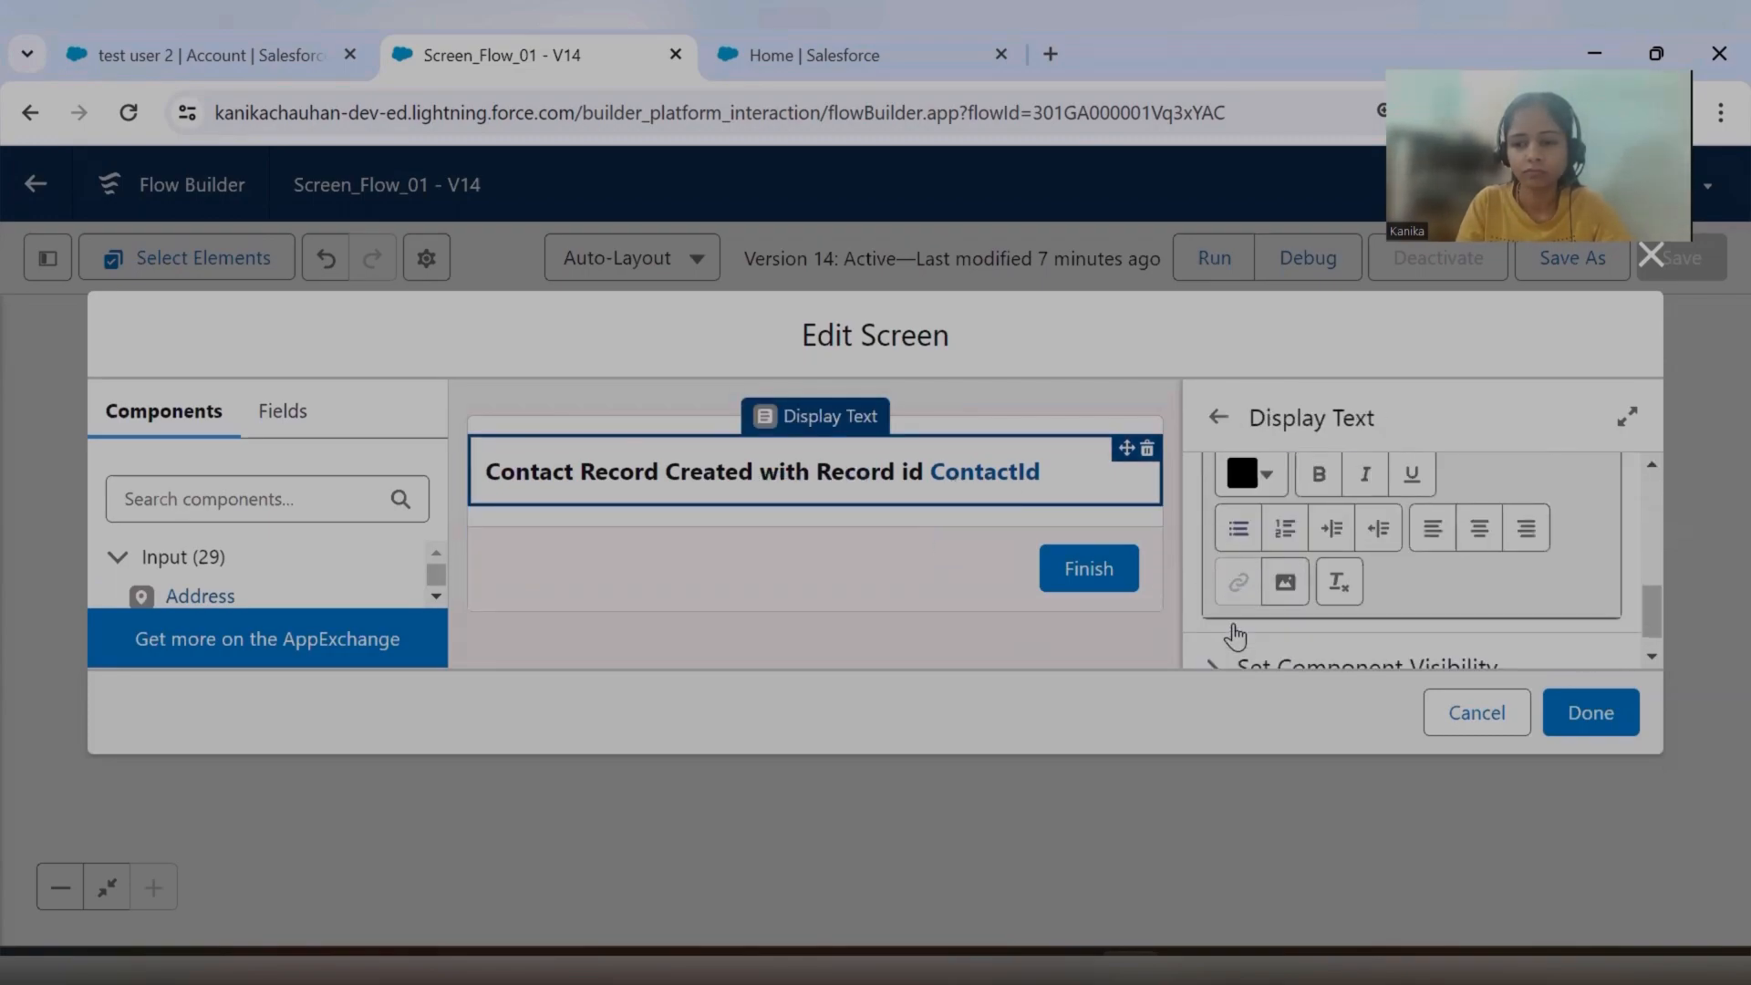
scroll(1293, 589, up, 3)
click(1387, 570)
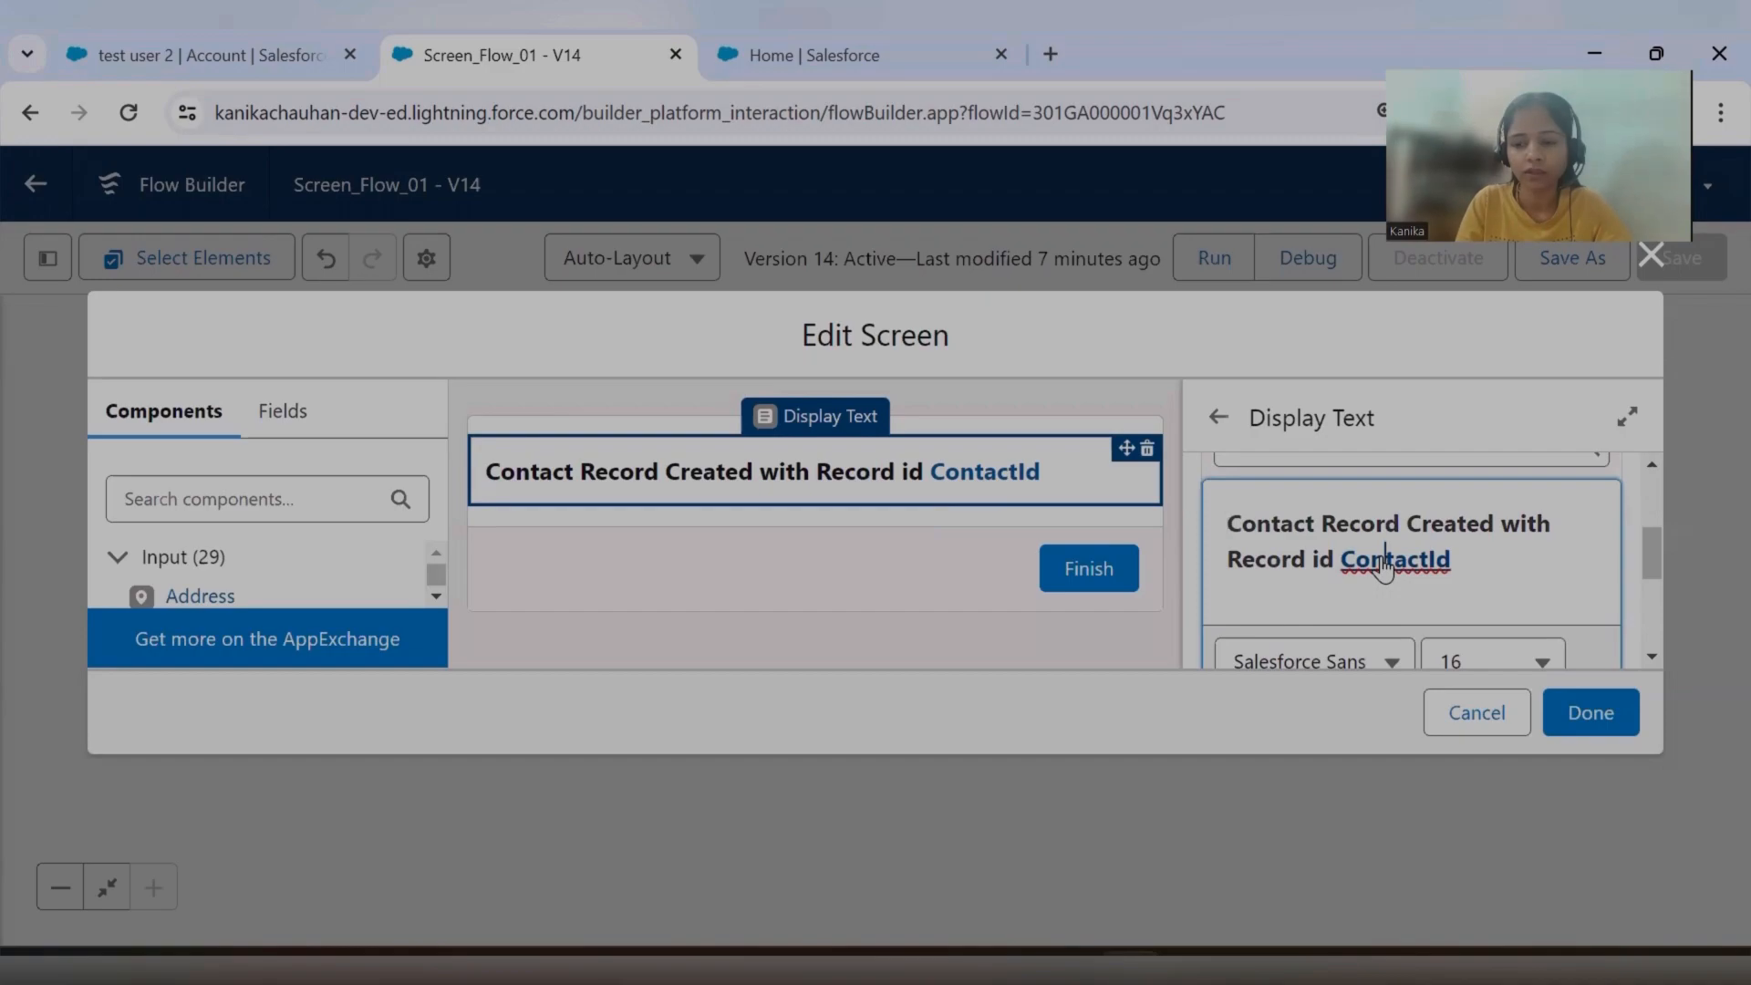
double_click(1420, 575)
click(1207, 424)
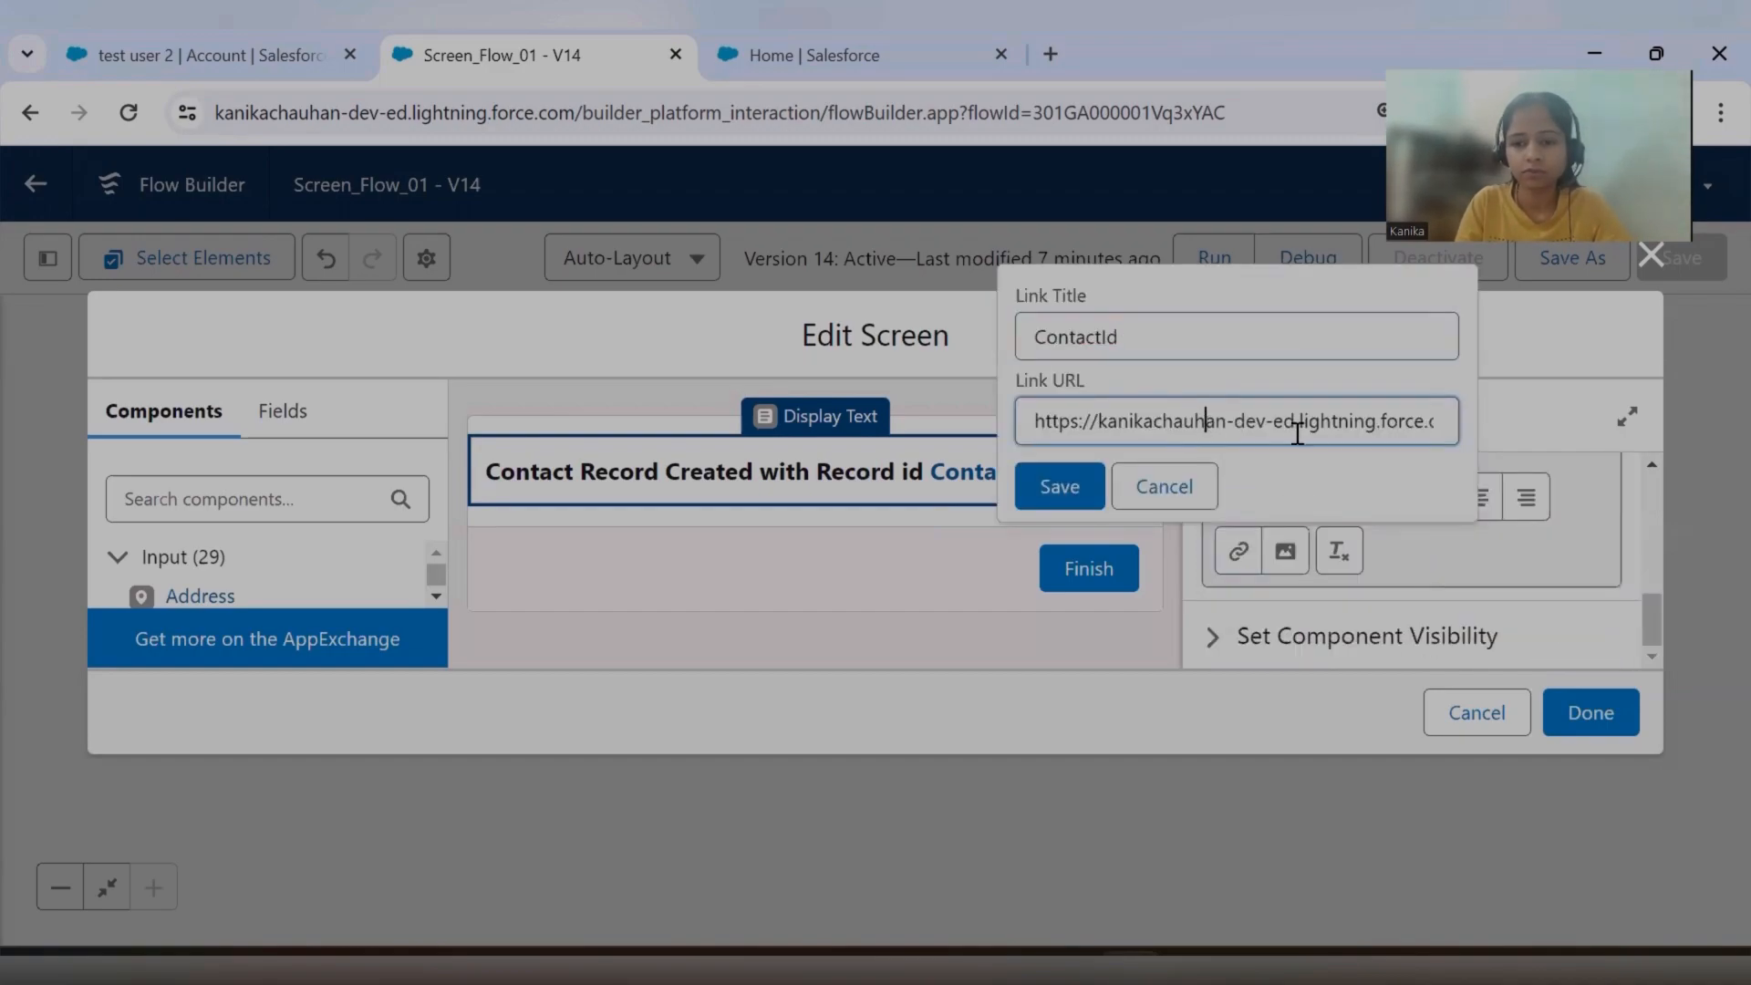
key(ctrl+a)
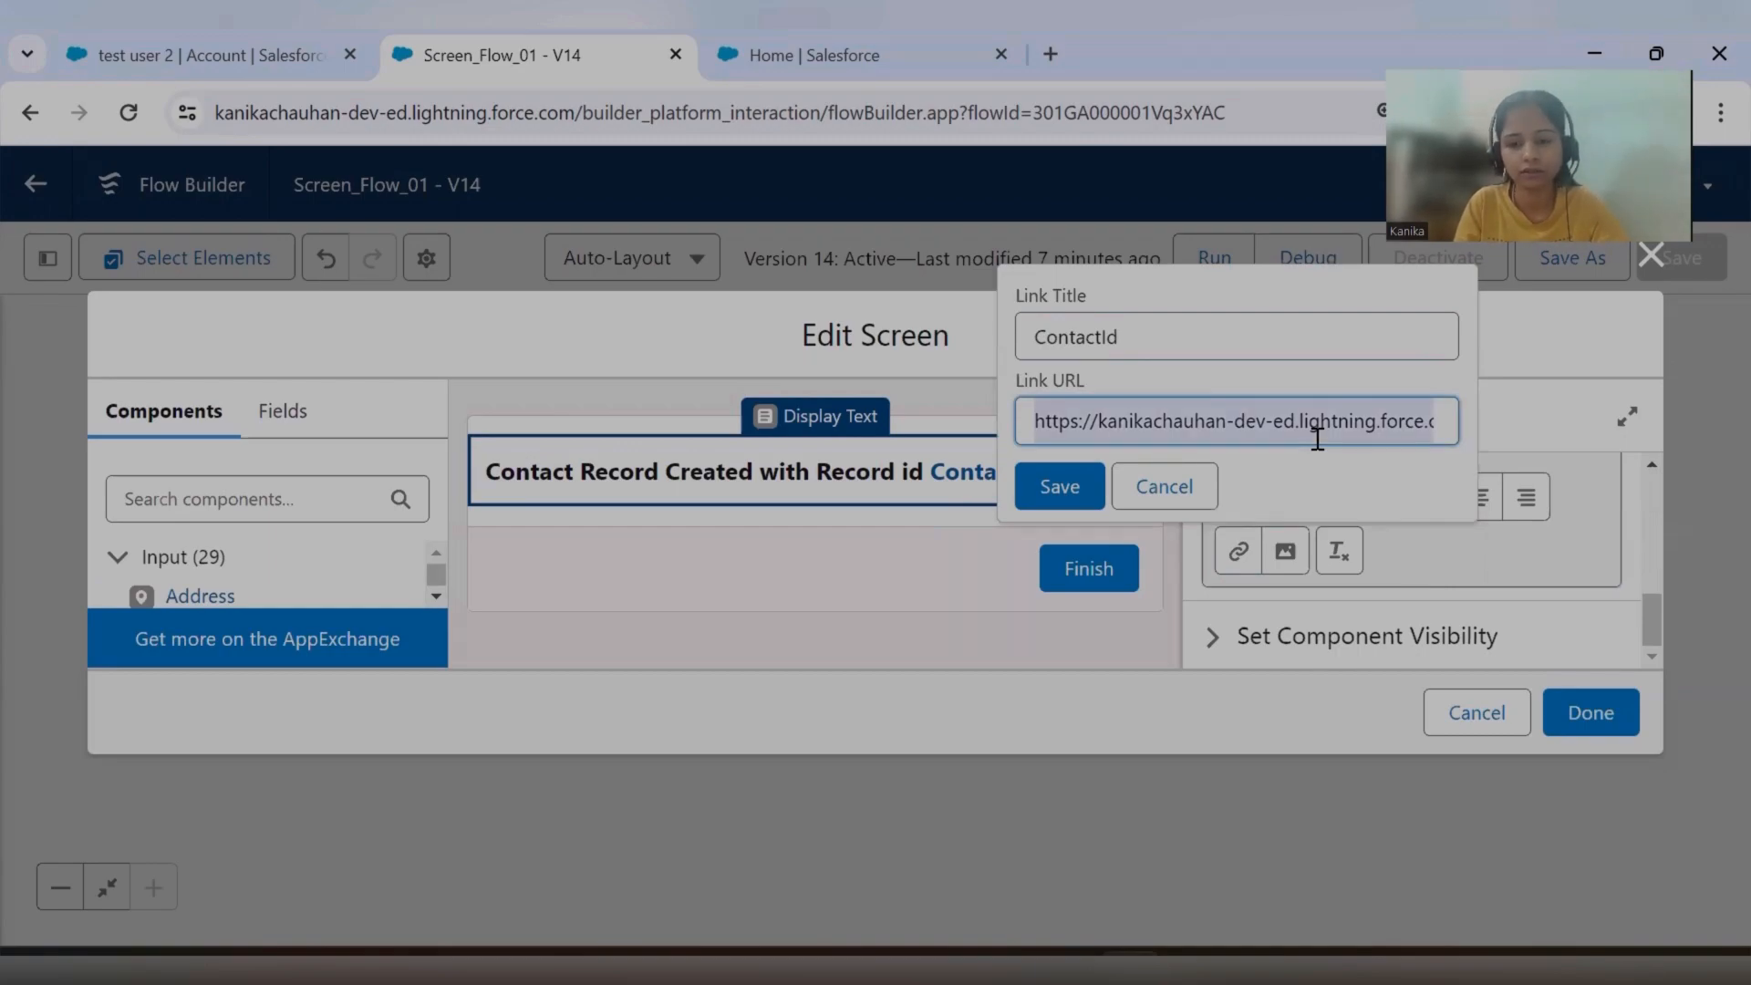
click(1151, 491)
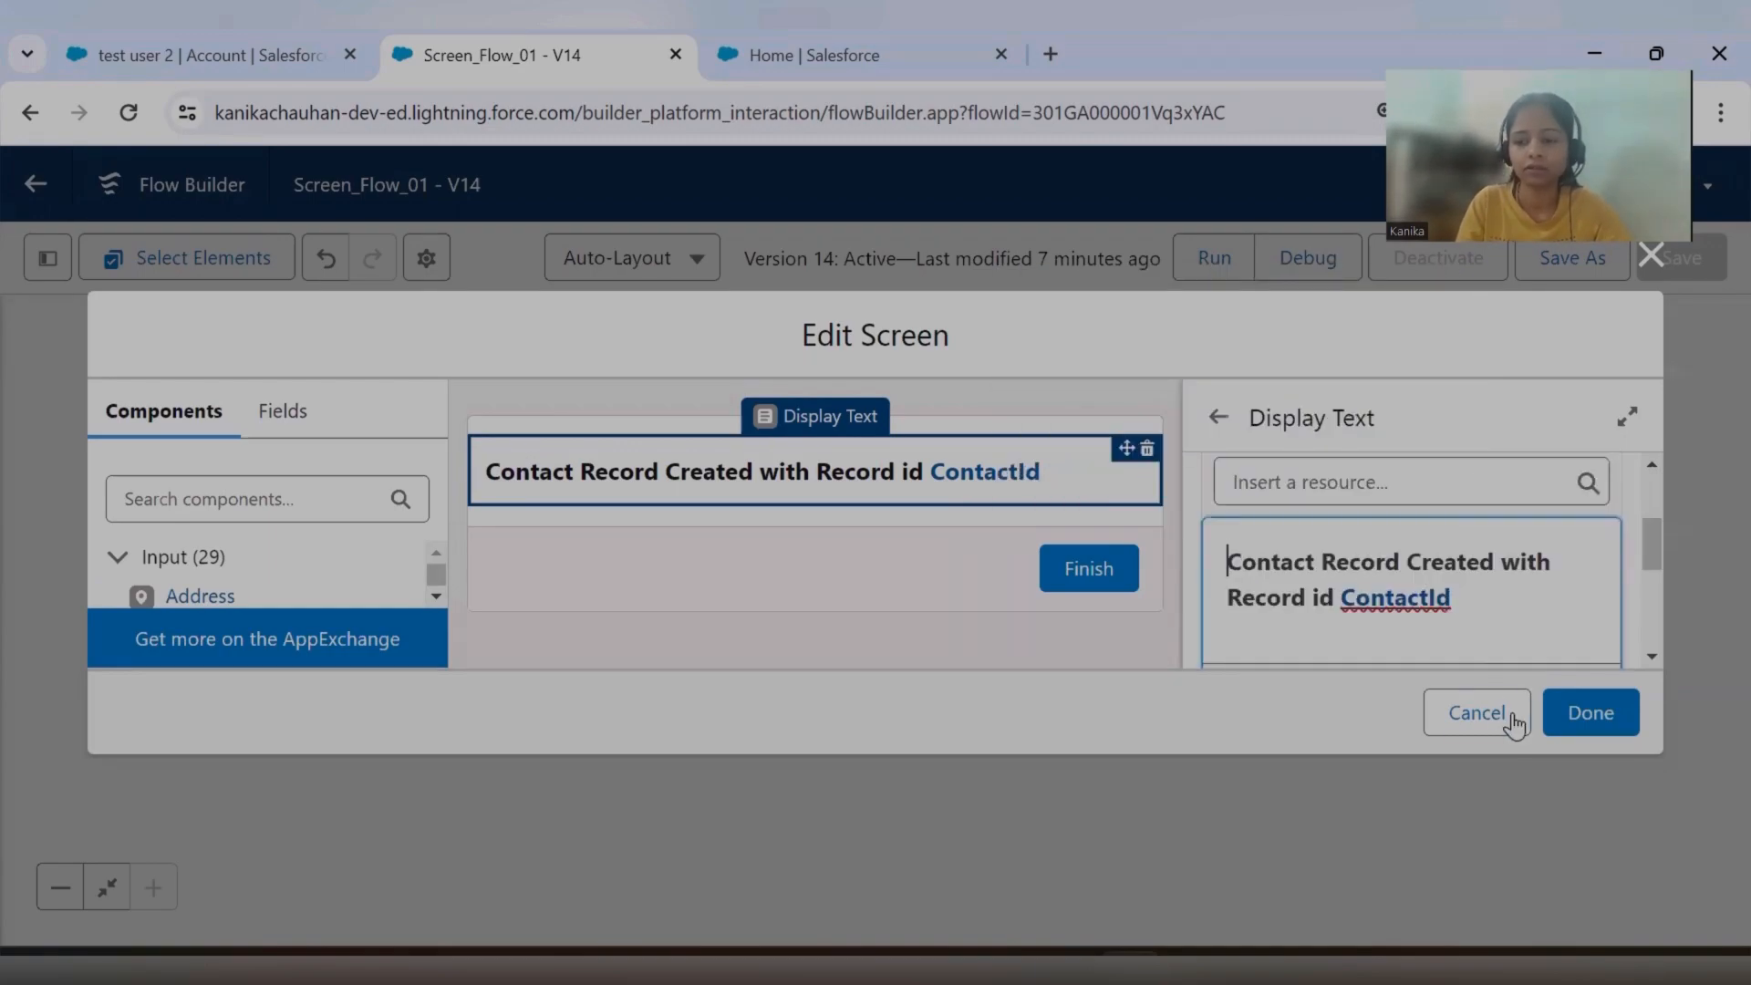
click(1652, 294)
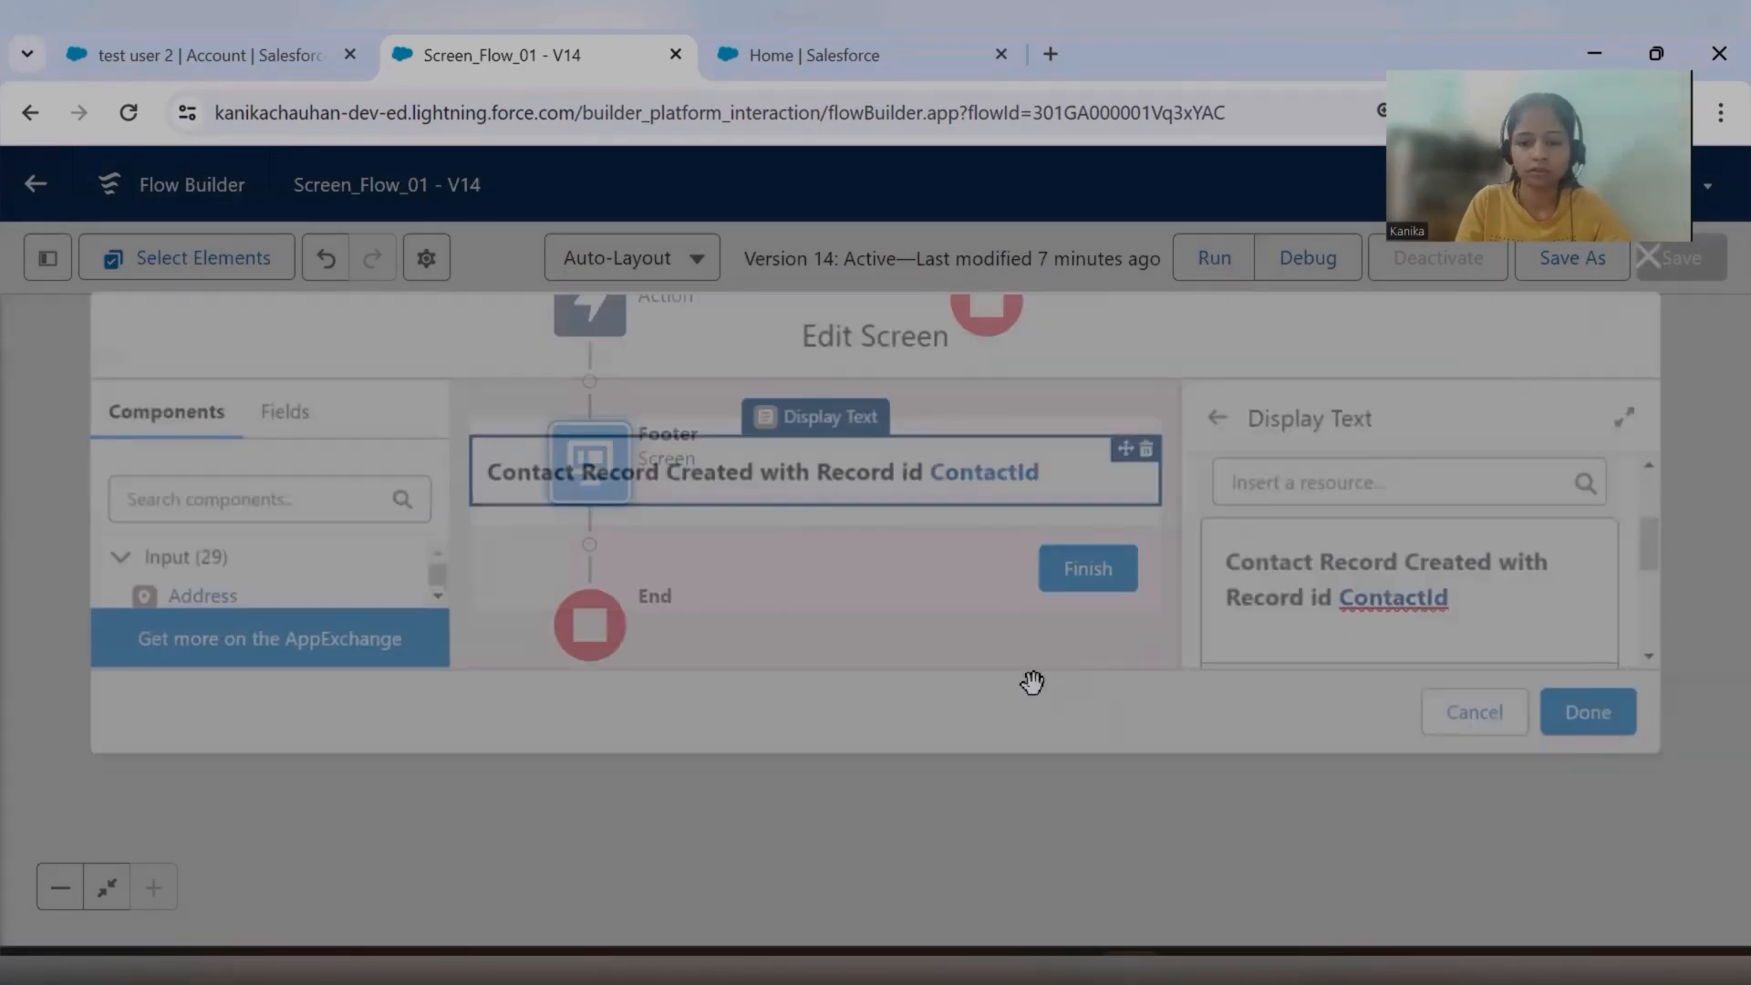
Delete the Footer screen element from the IfPostToChatter path.
click(608, 492)
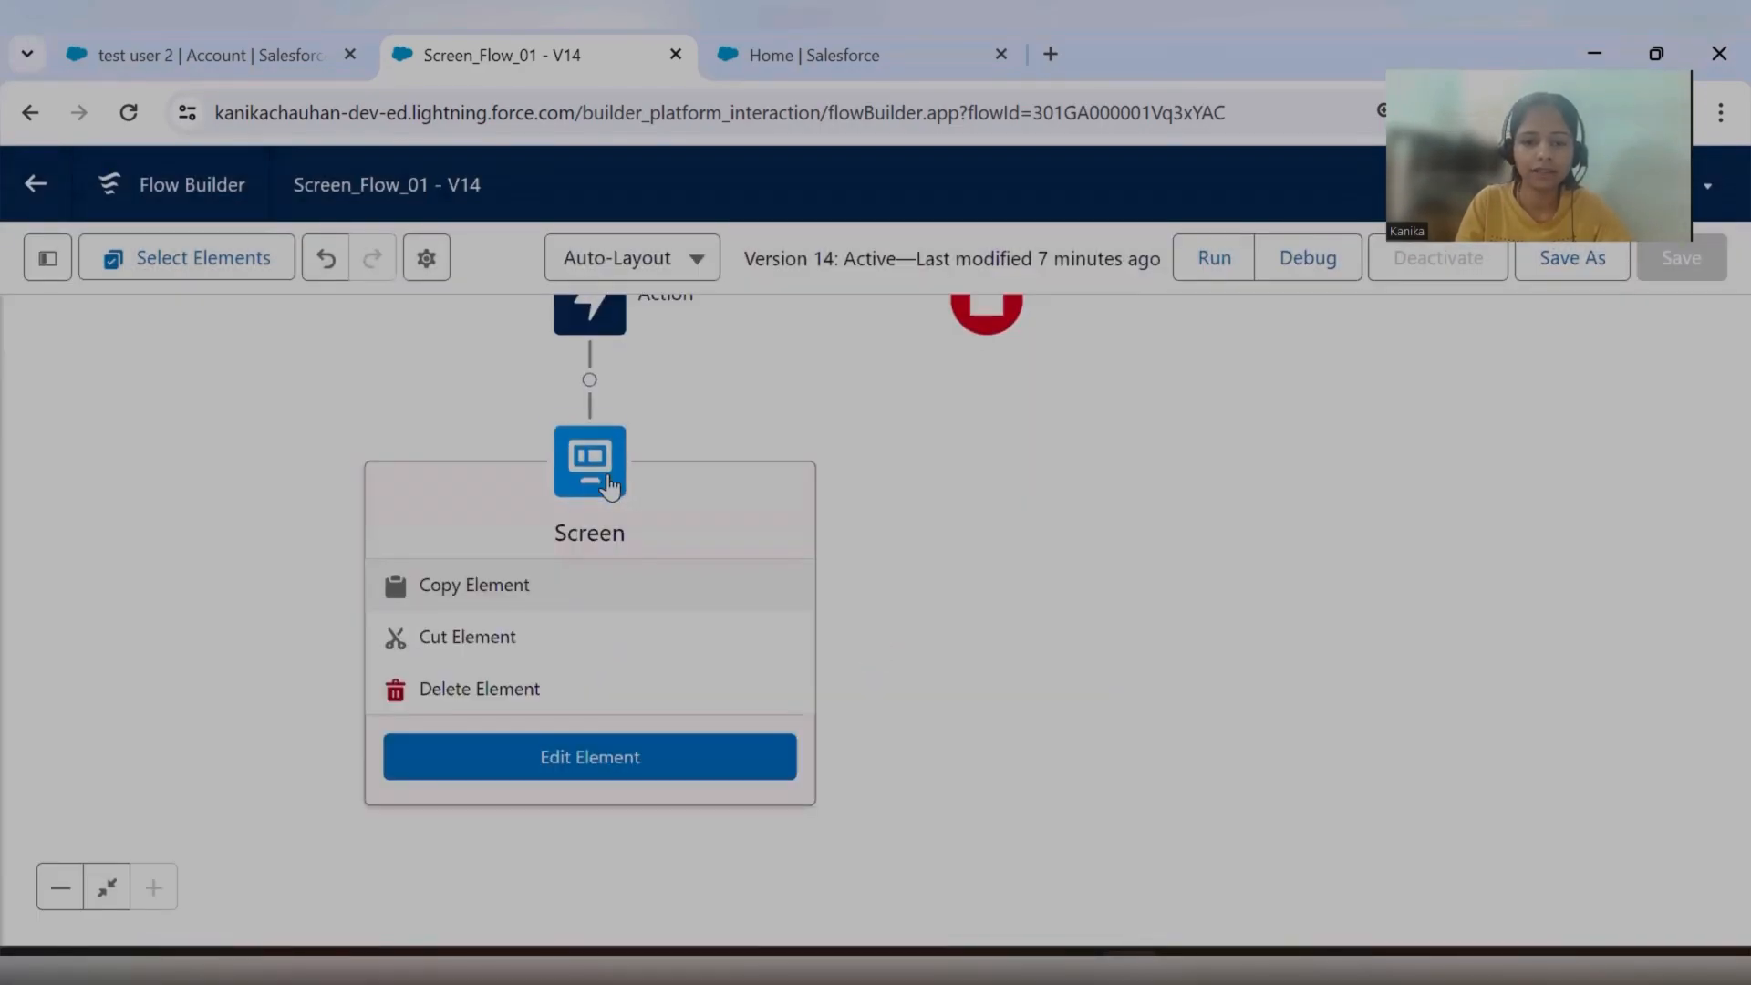
click(527, 689)
Add a new outcome labelled ifEndTrue to the CheckCheckBoxValue decision.
drag(767, 501, 788, 748)
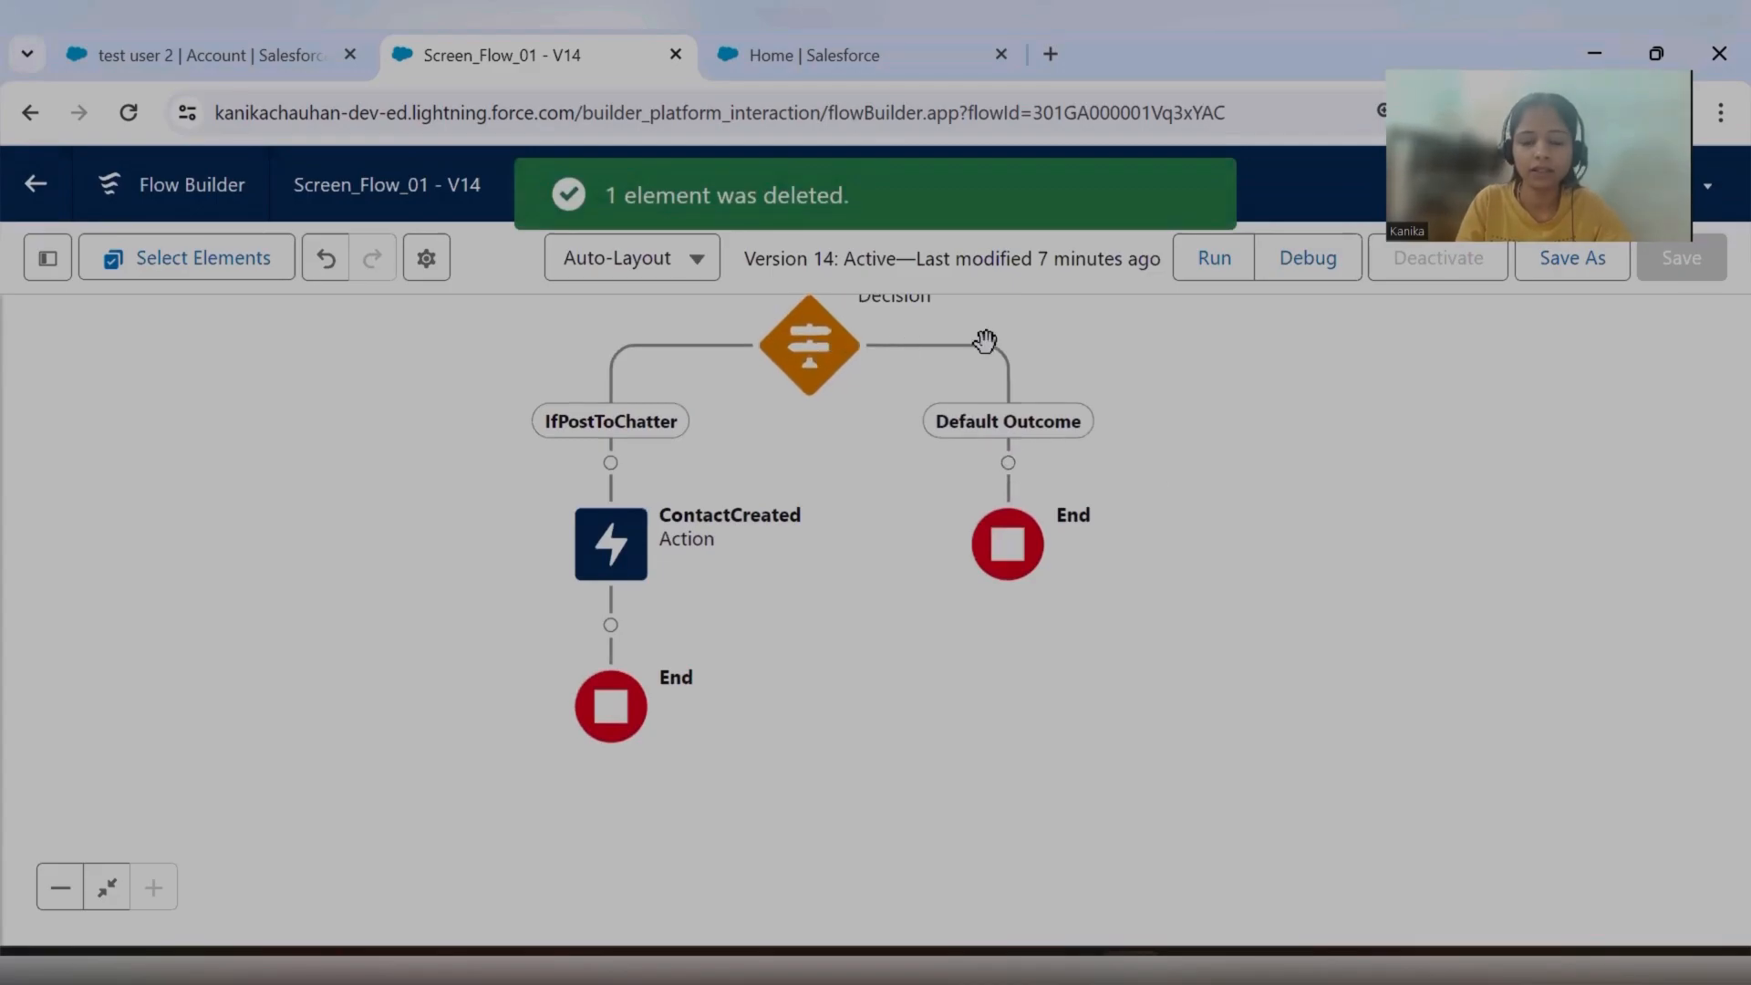
click(821, 360)
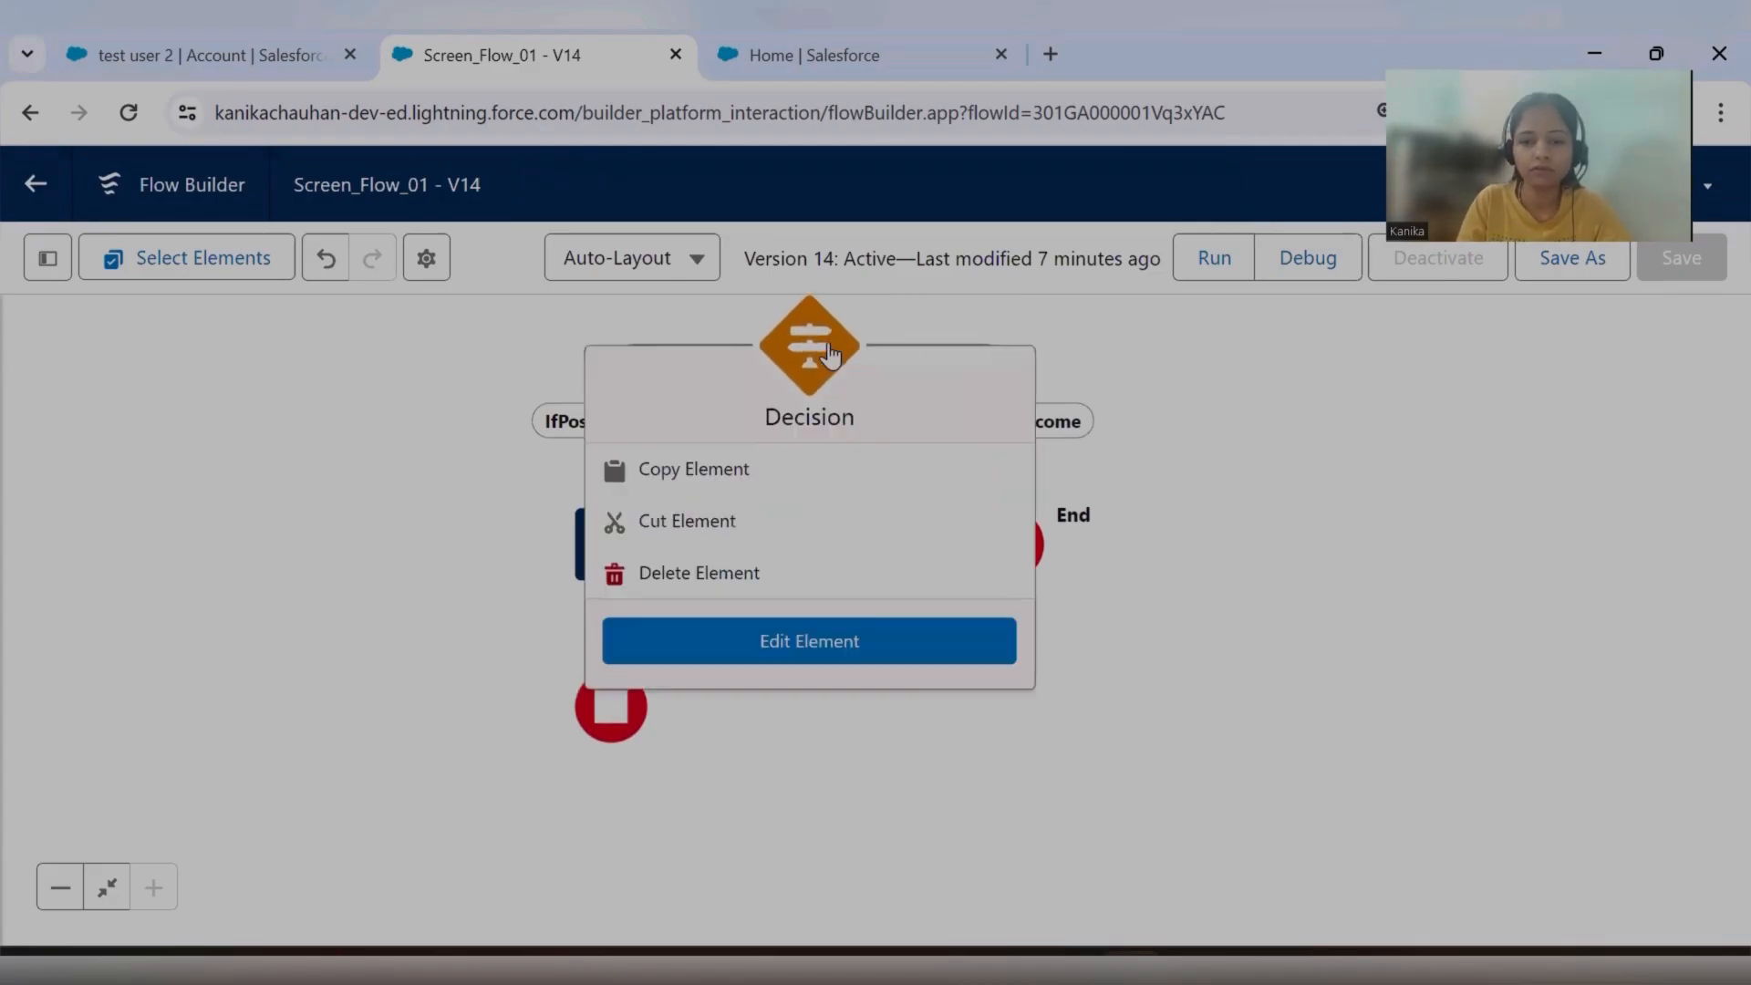
click(853, 637)
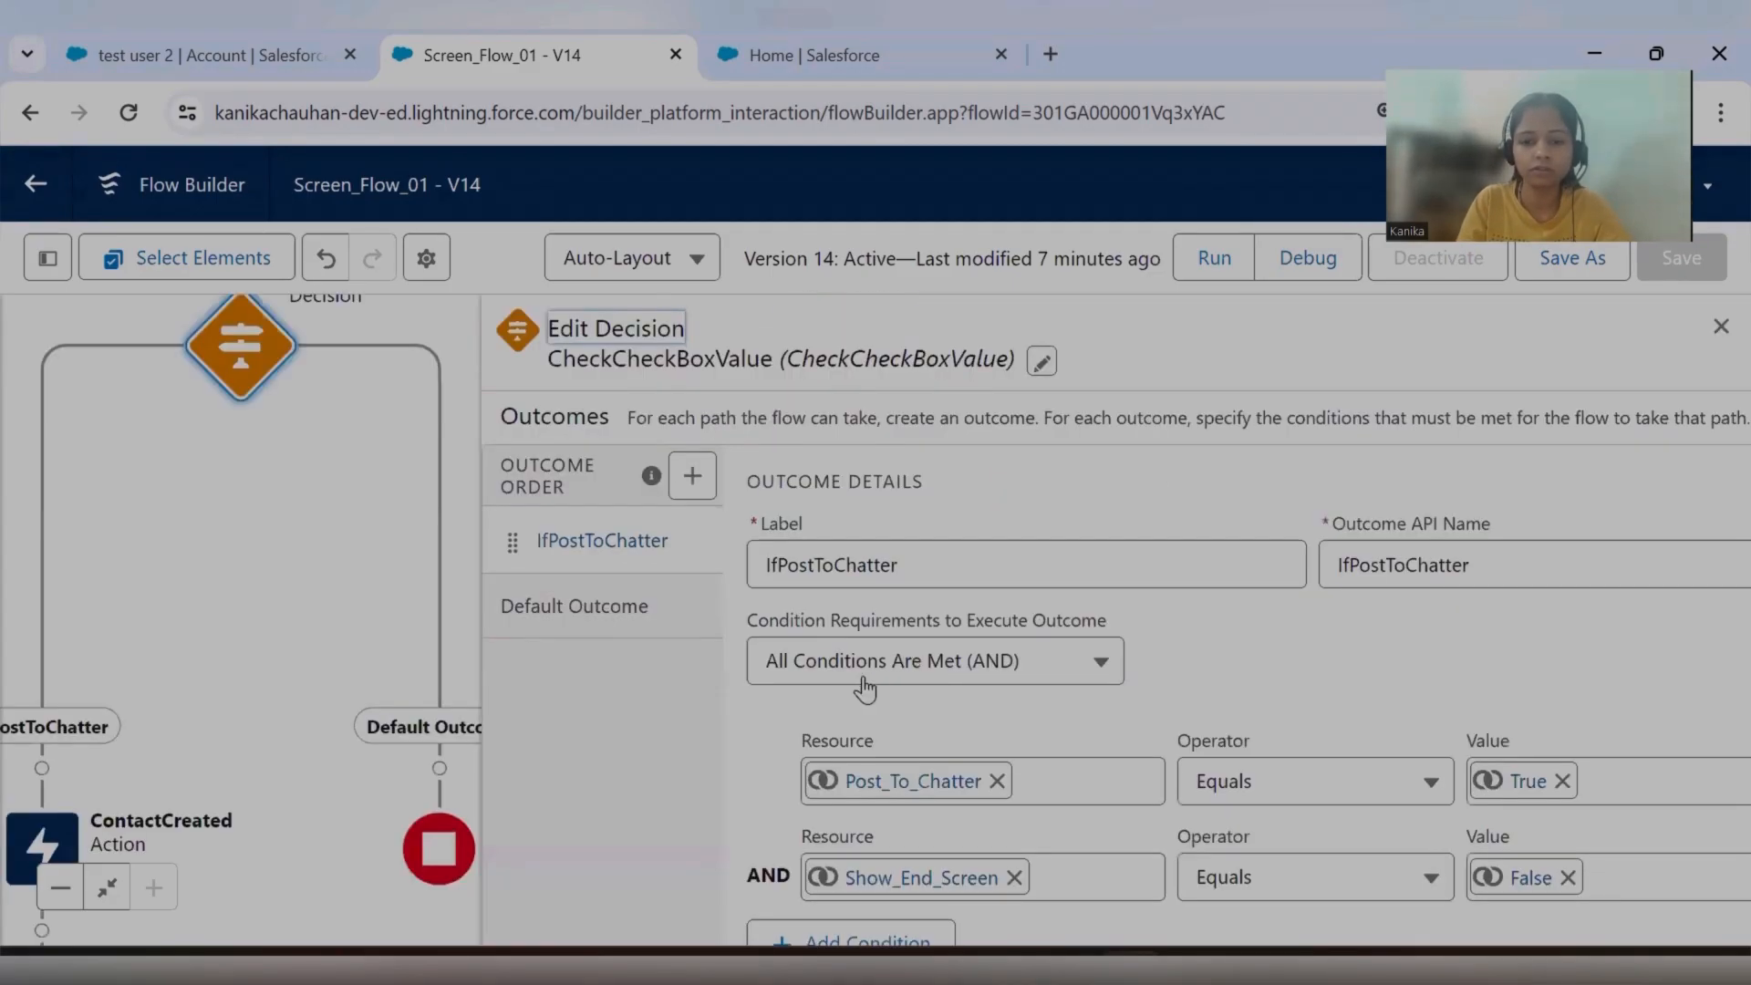
click(653, 616)
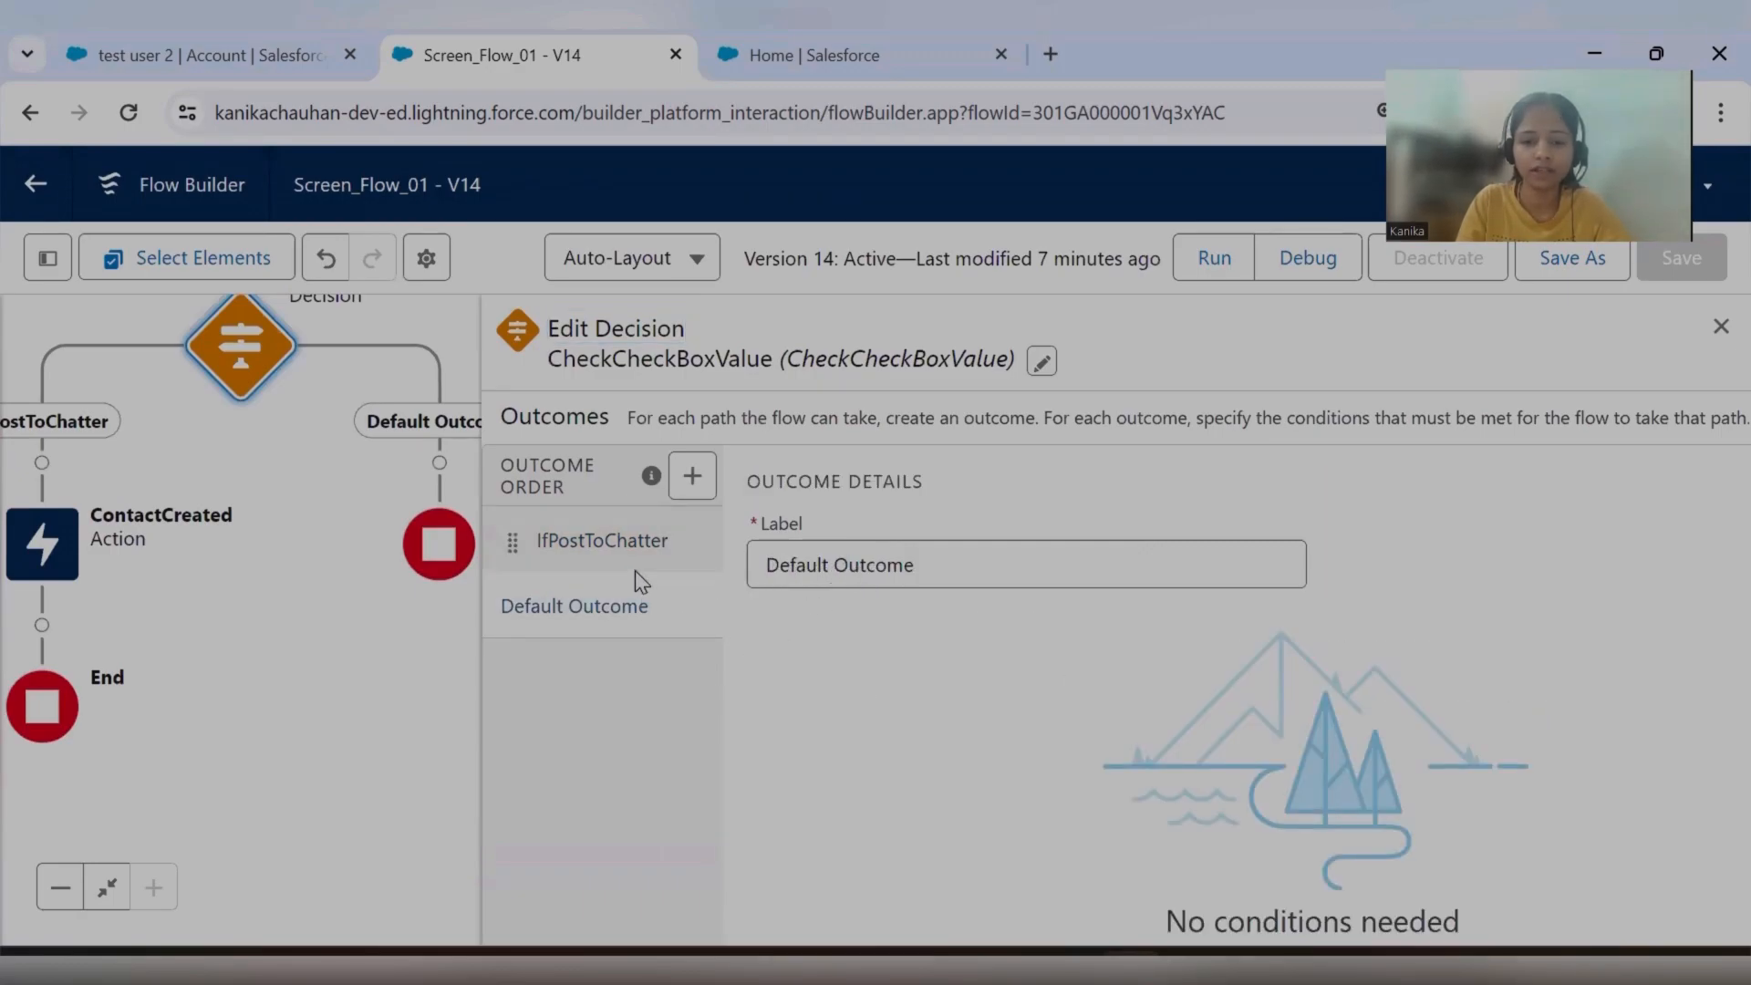
click(692, 475)
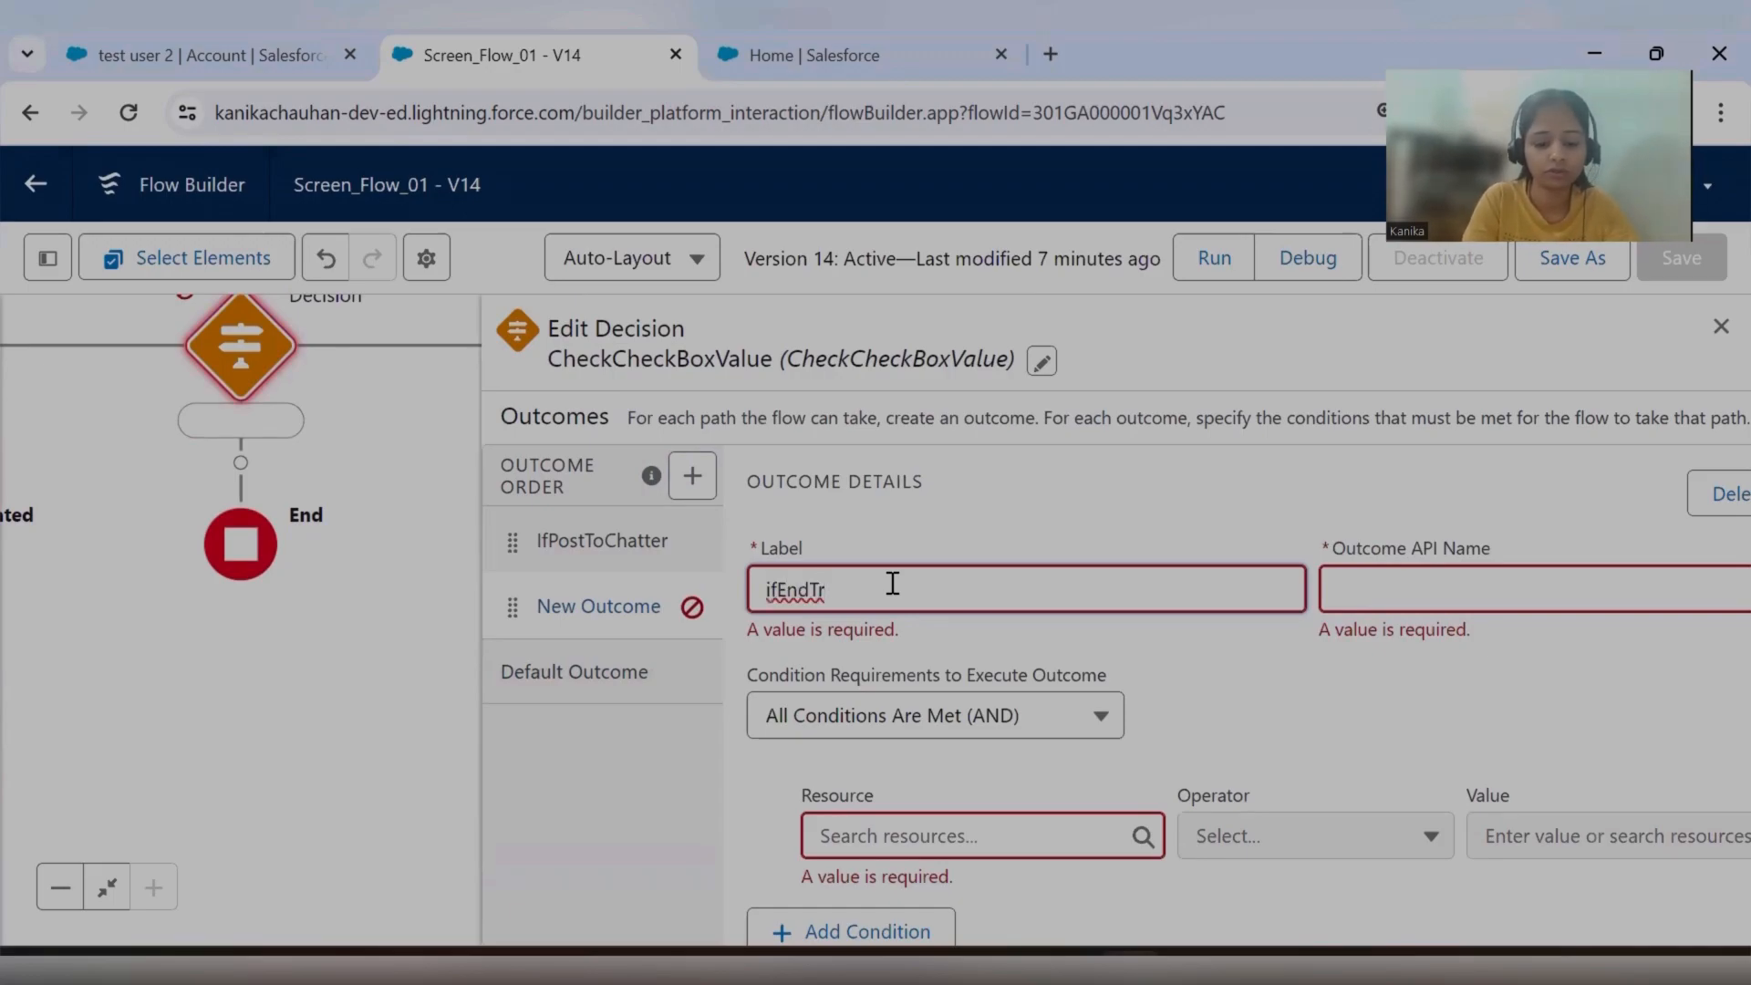
click(1192, 506)
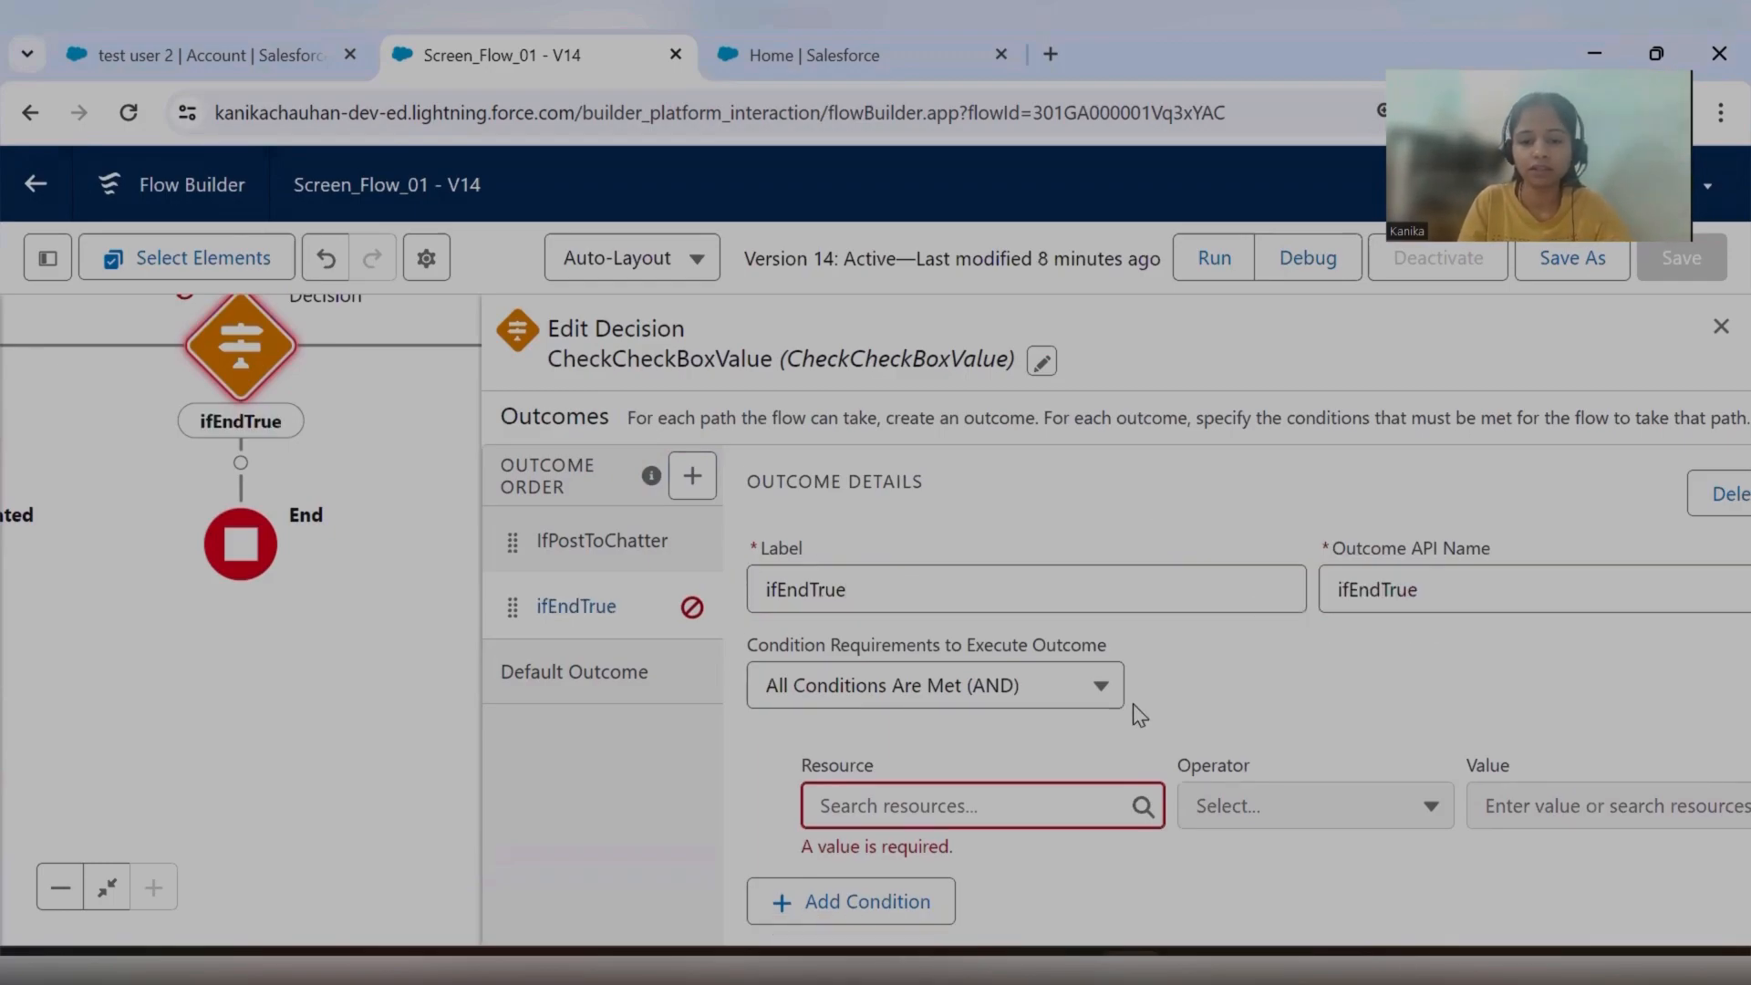
Set the ifEndTrue outcome's first condition to Show_End_Screen Equals the True global constant.
click(970, 804)
scroll(969, 803, down, 3)
scroll(969, 803, up, 1)
scroll(966, 739, down, 6)
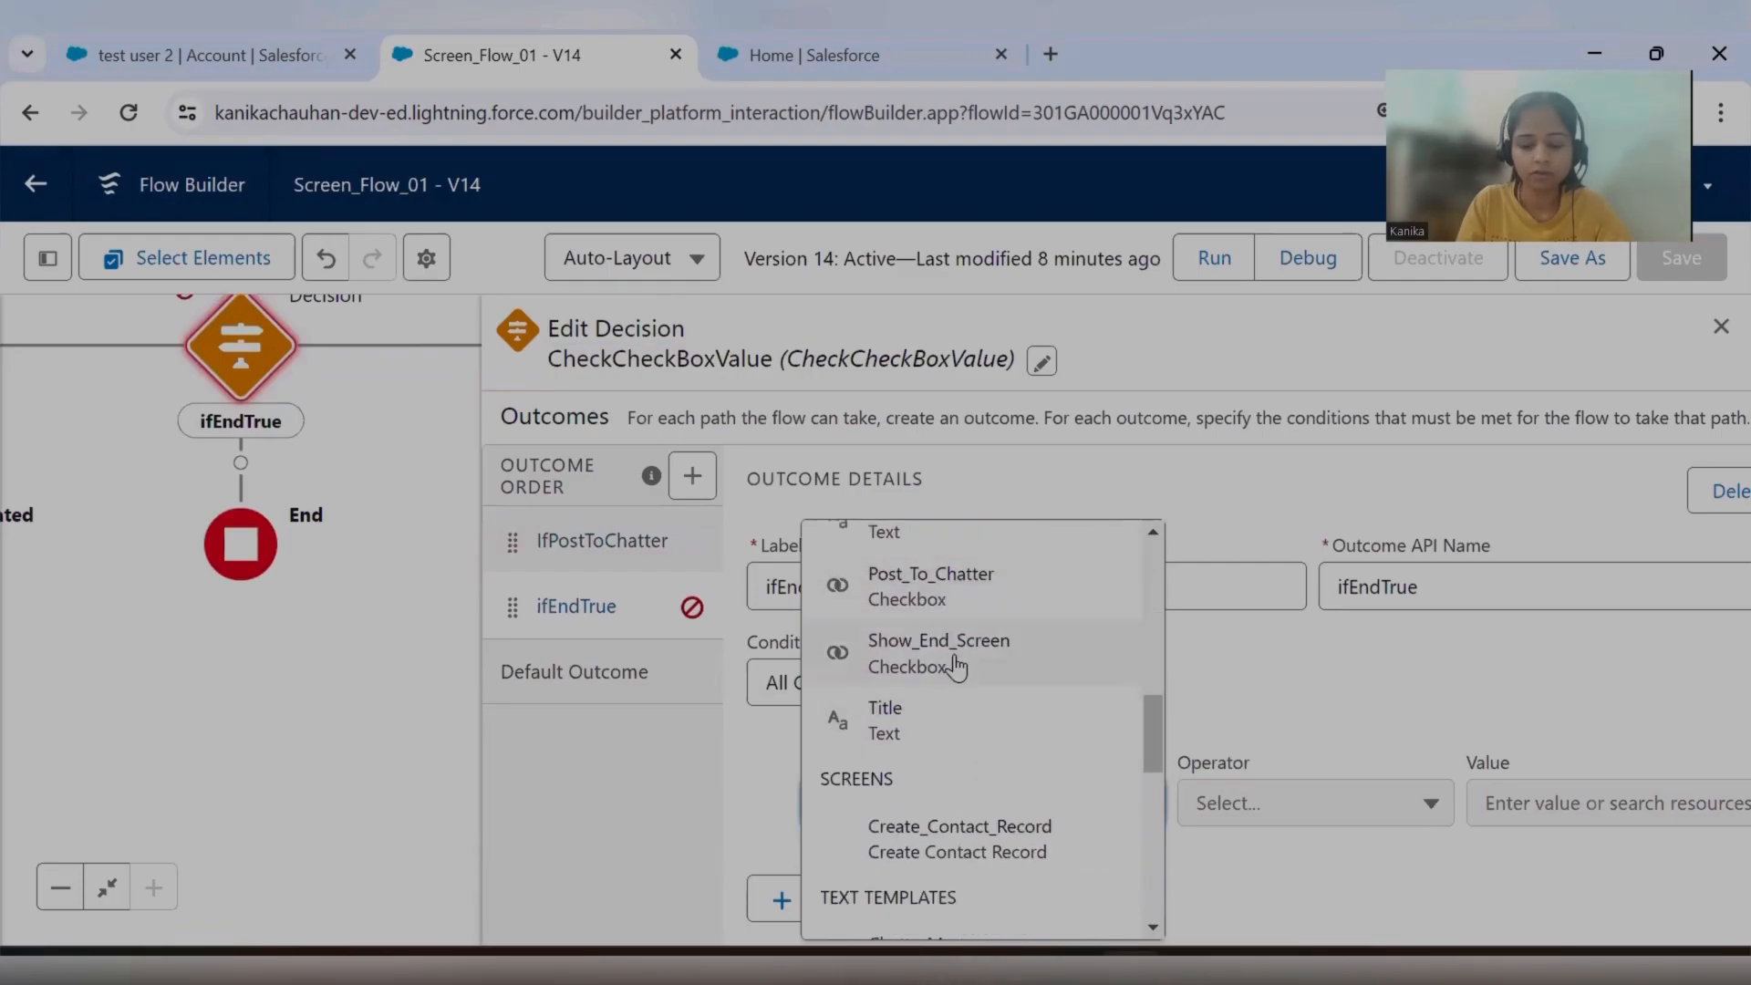
click(956, 671)
click(1527, 808)
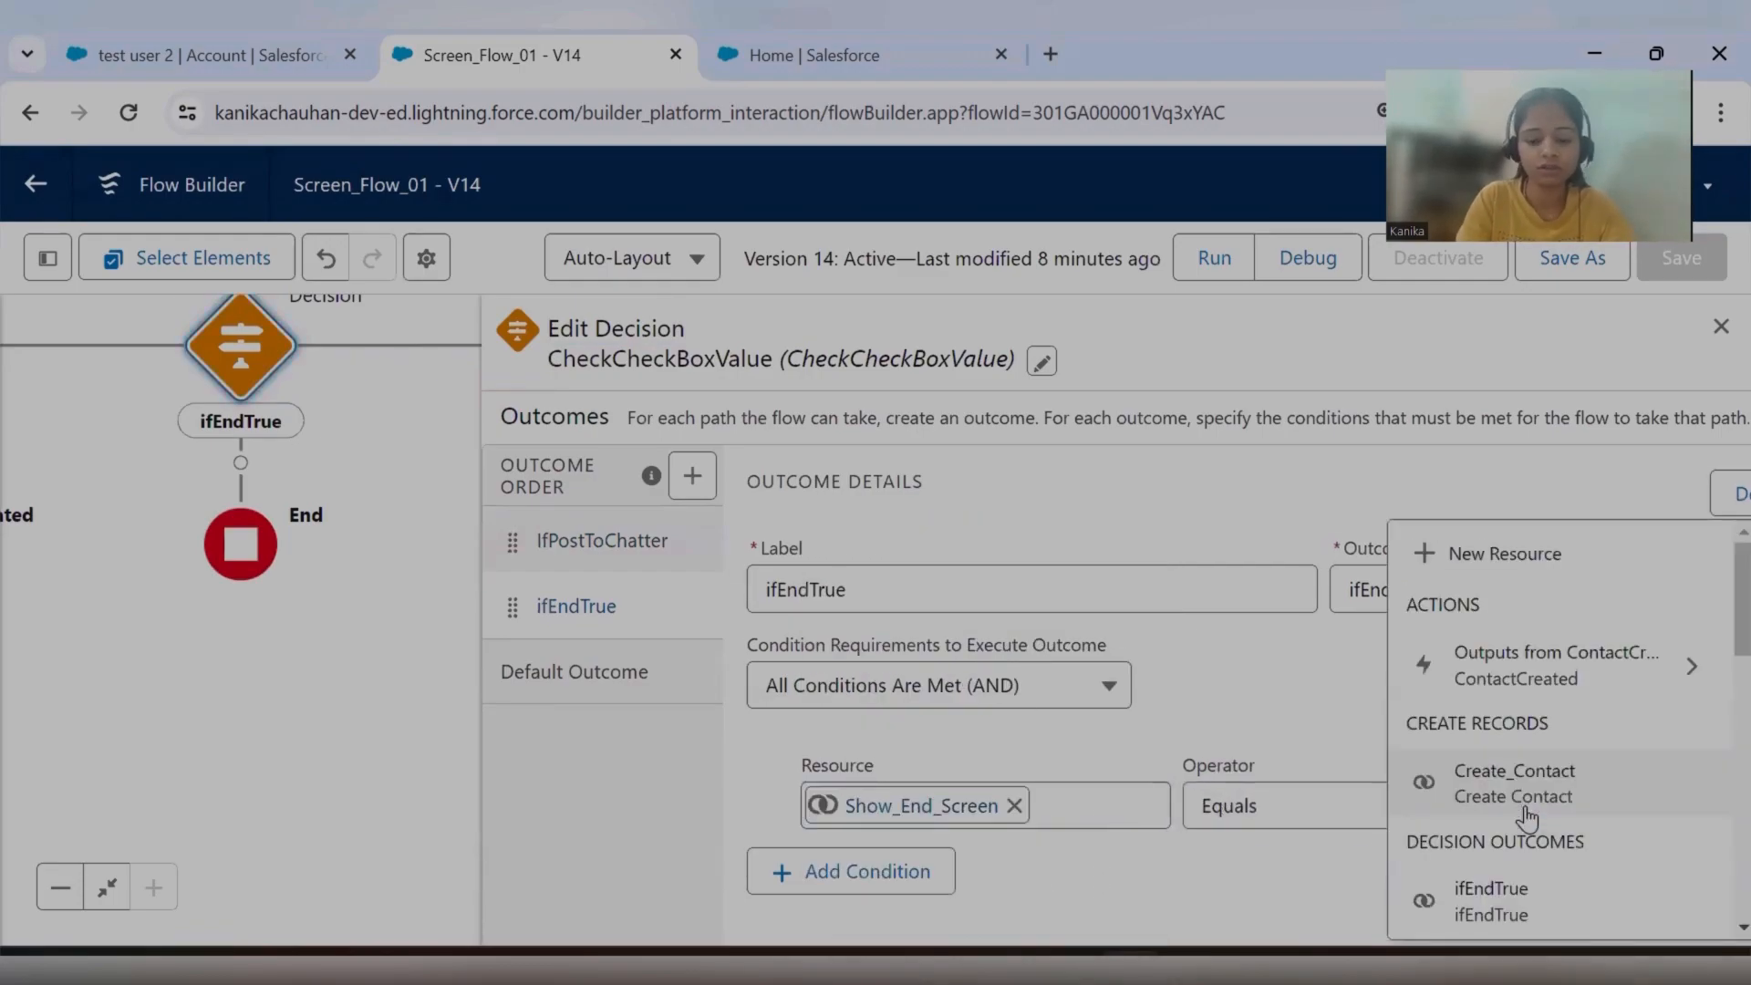
text(true)
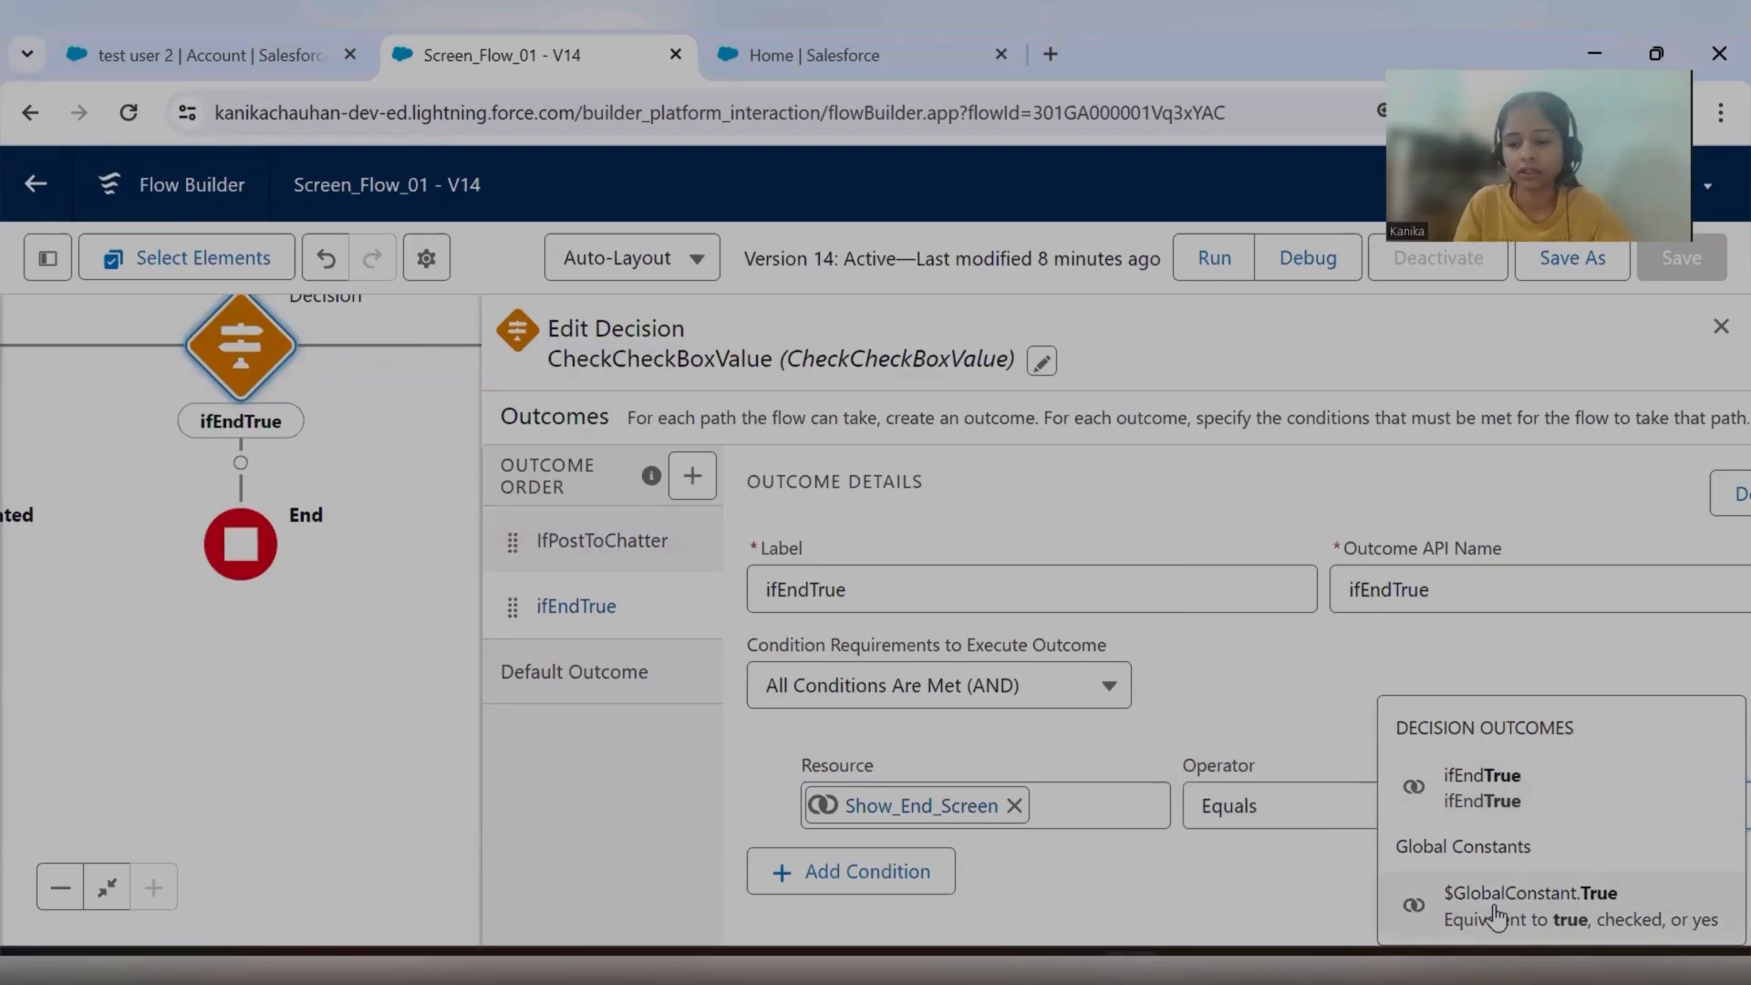
click(1496, 913)
Add a second ifEndTrue condition, Post_To_Chatter Equals the False global constant, and close the decision editor.
click(803, 871)
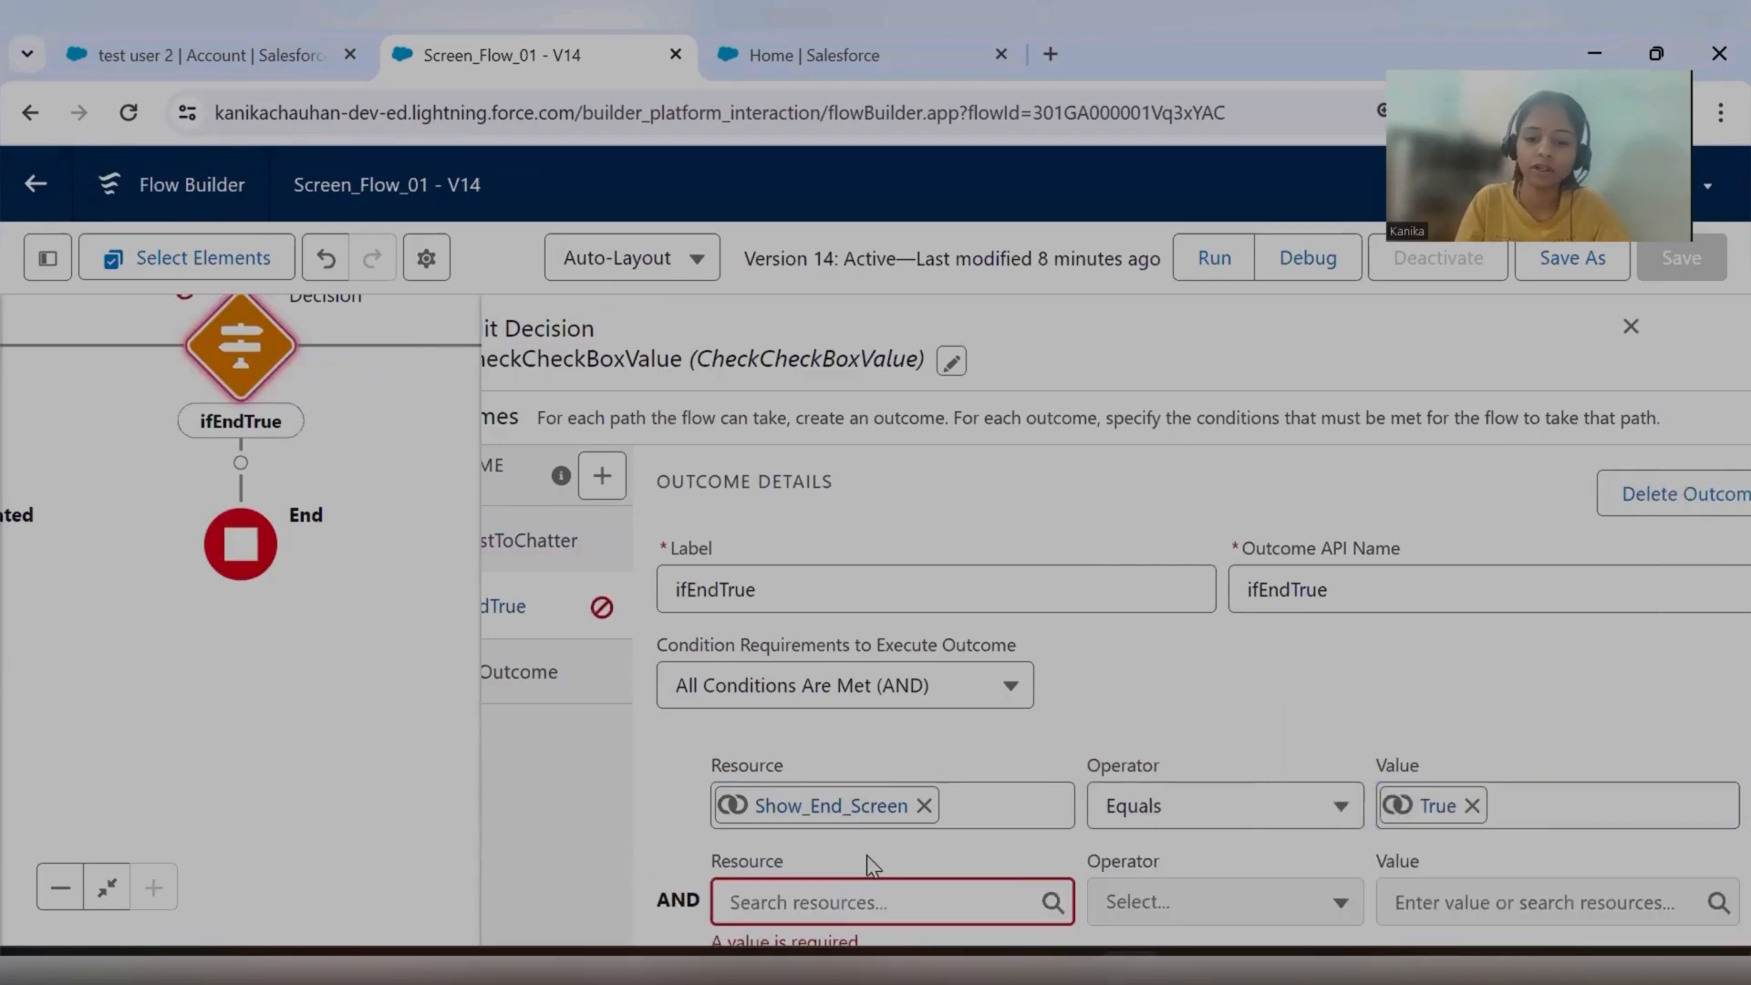
scroll(875, 844, down, 1)
click(888, 805)
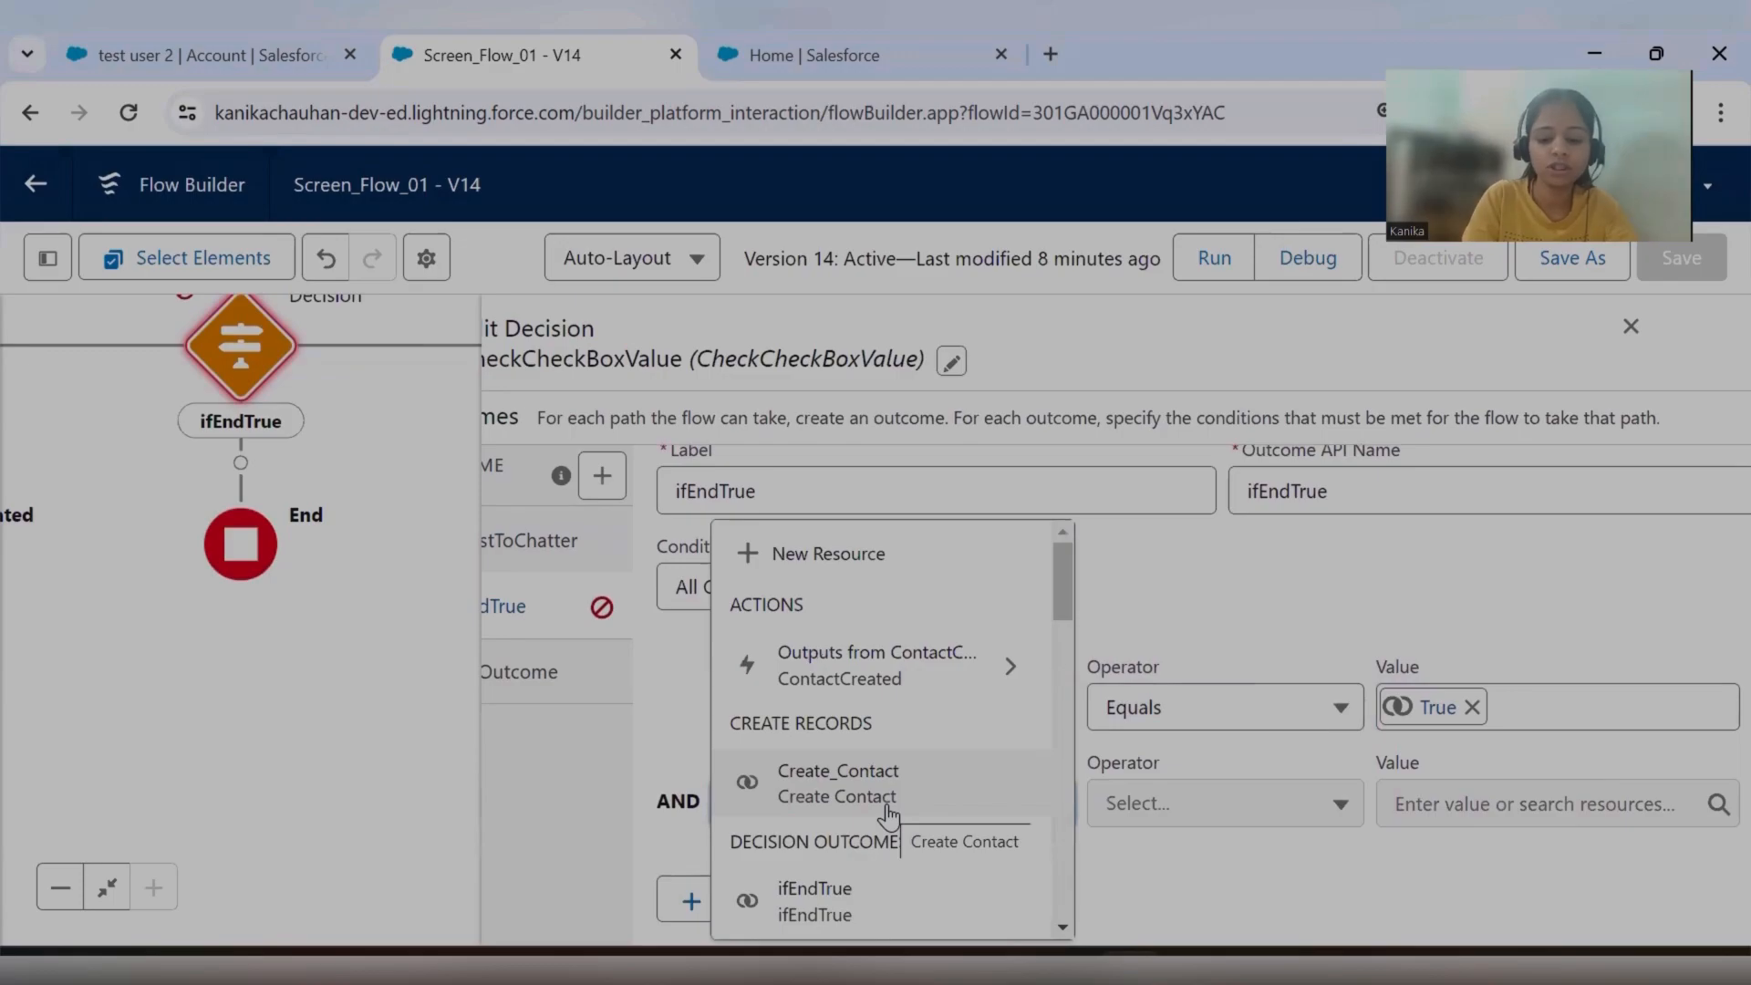
scroll(887, 813, down, 9)
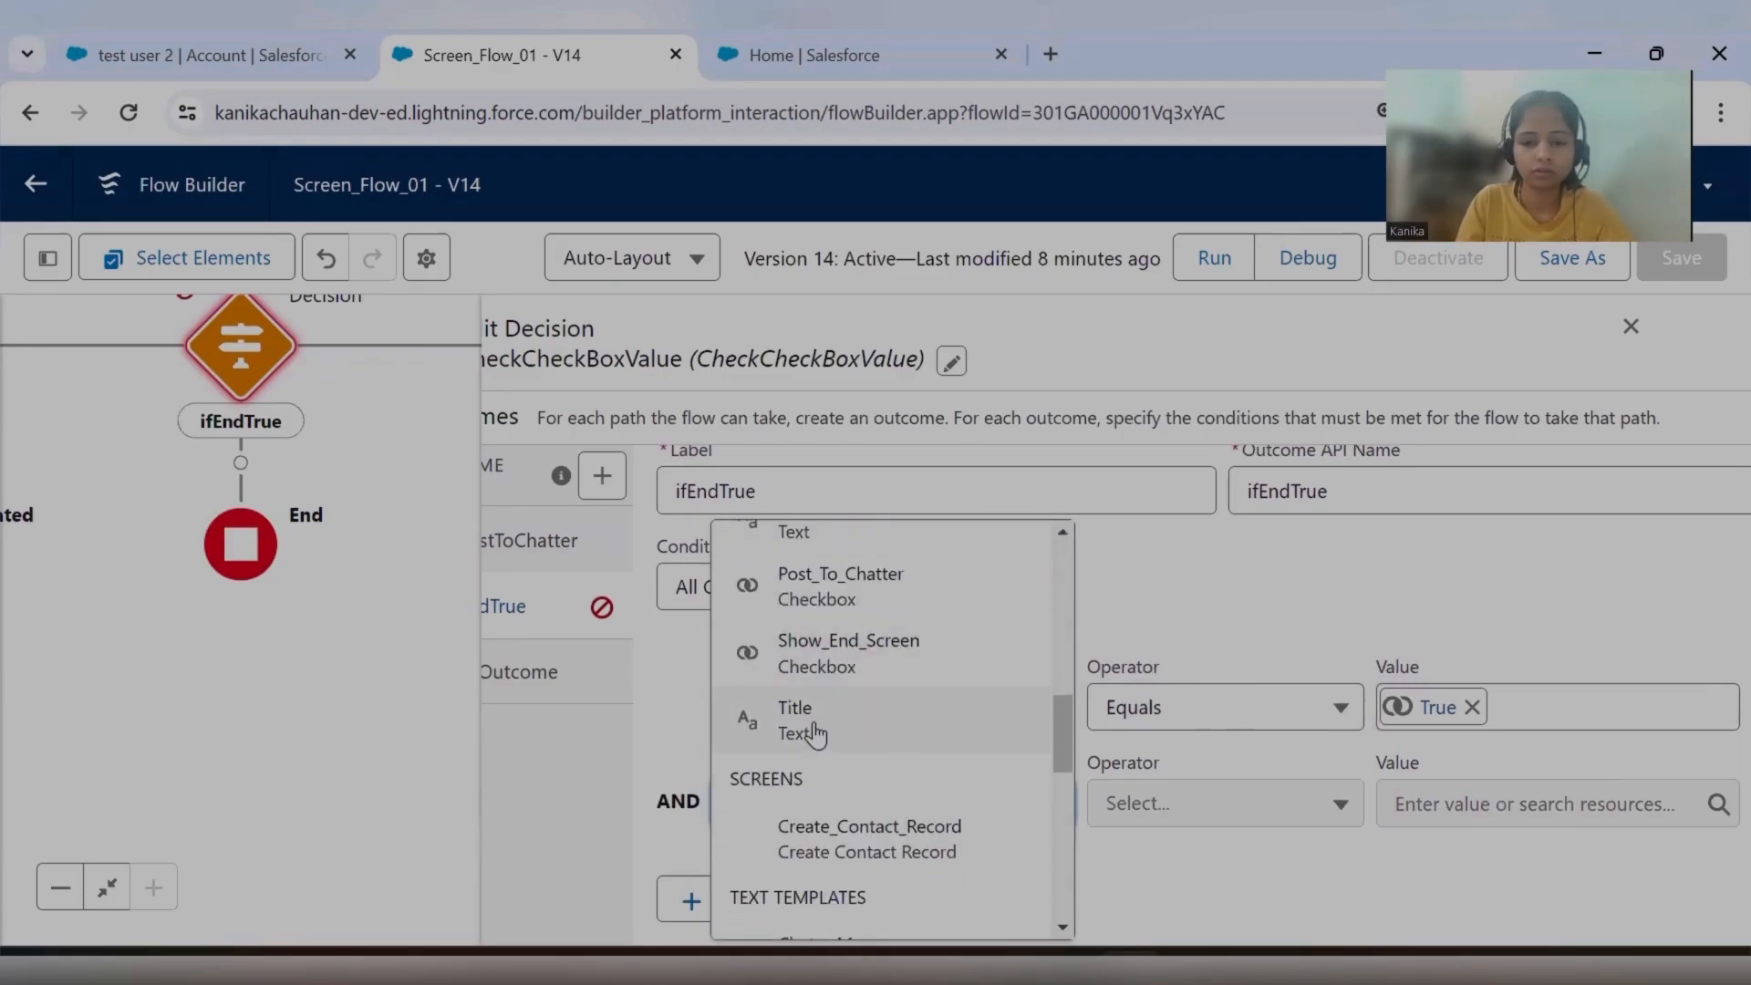
scroll(906, 672, up, 2)
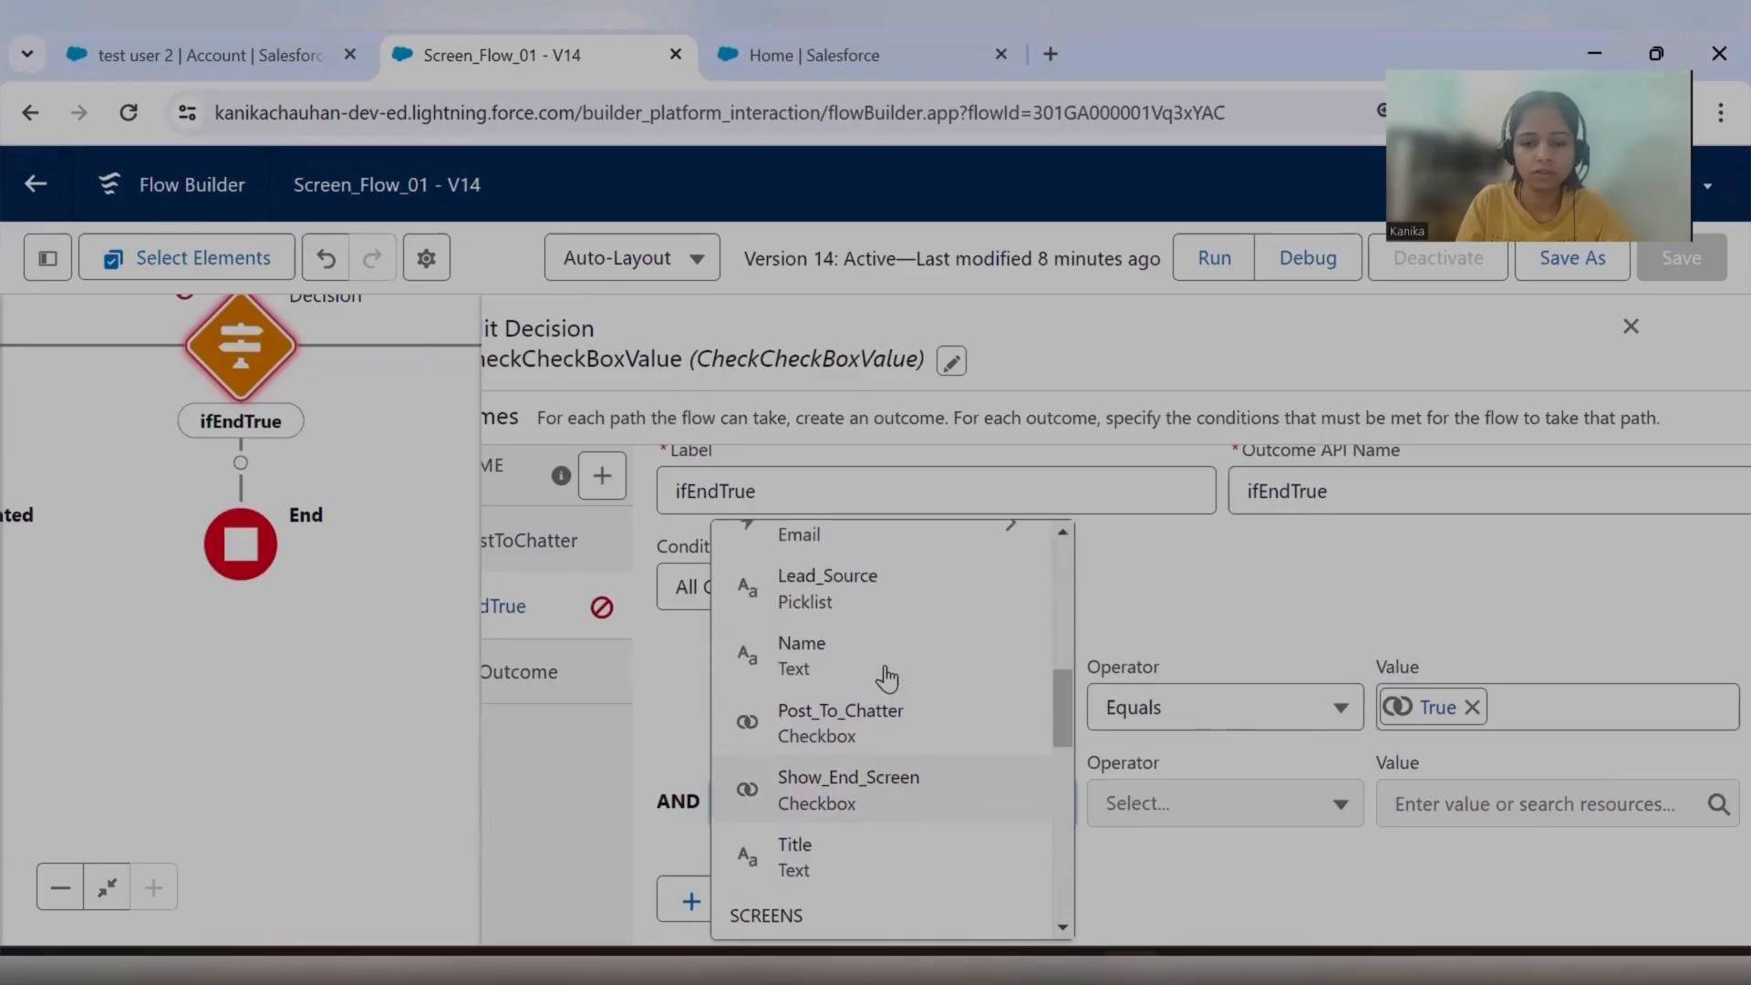
click(927, 748)
click(1472, 828)
text(als)
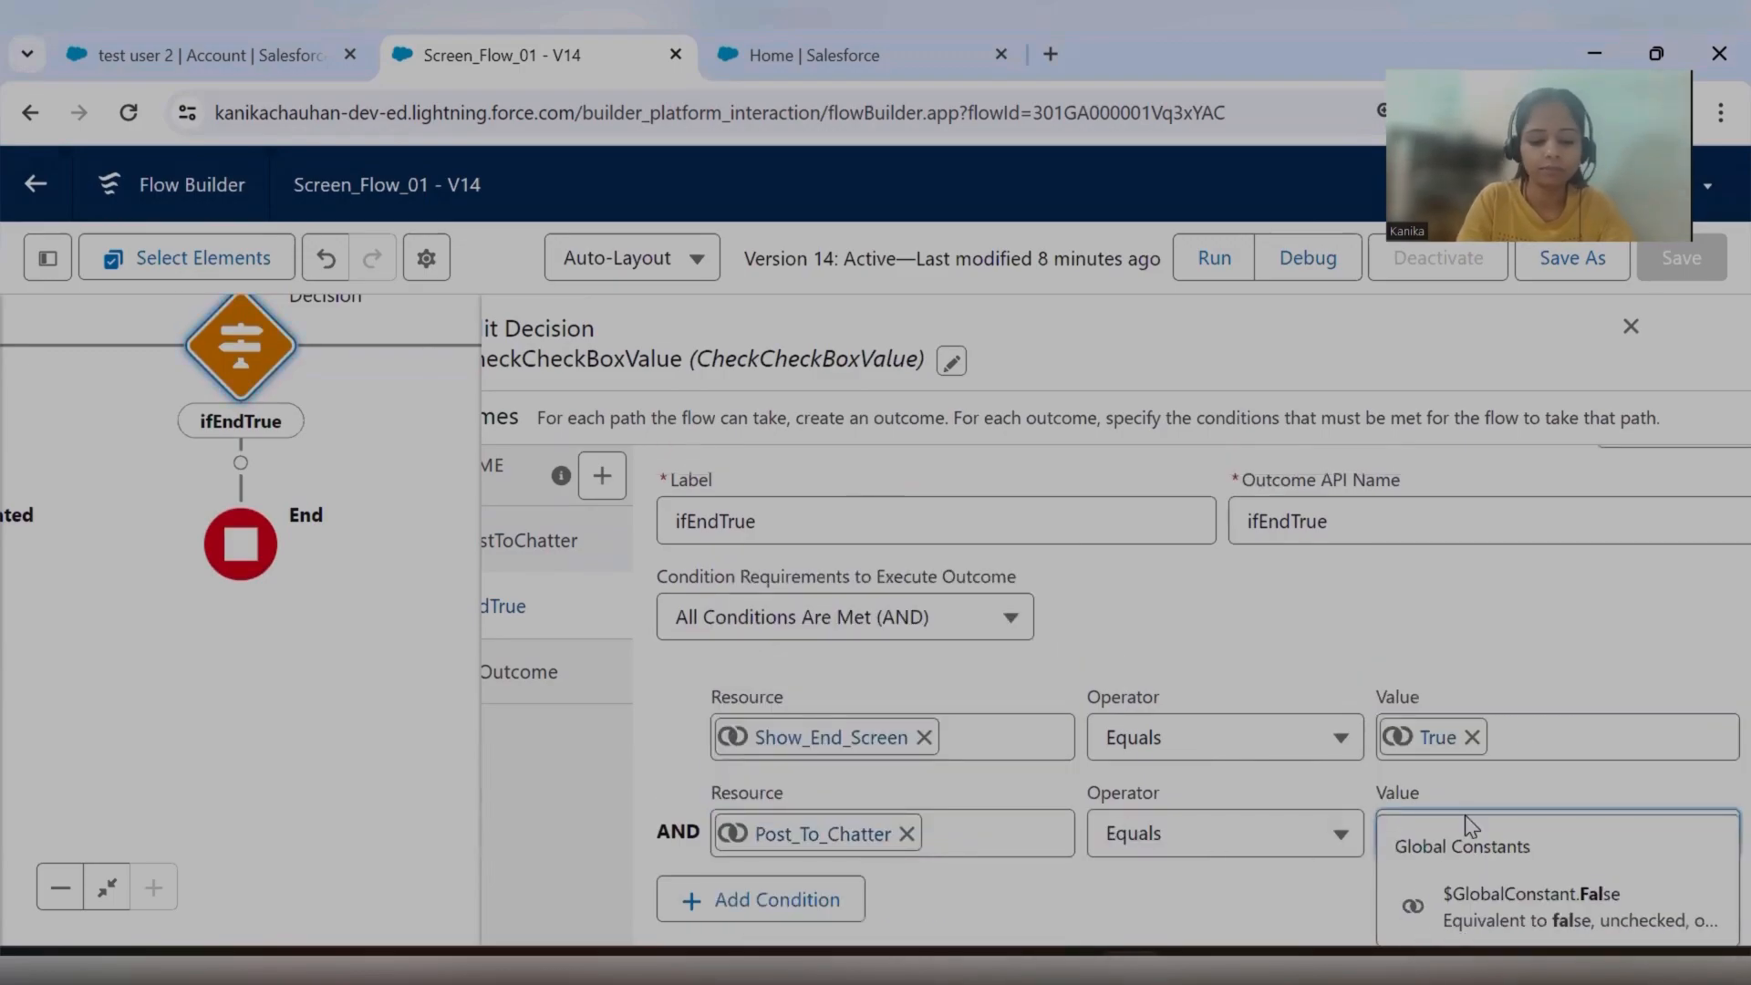
click(1567, 896)
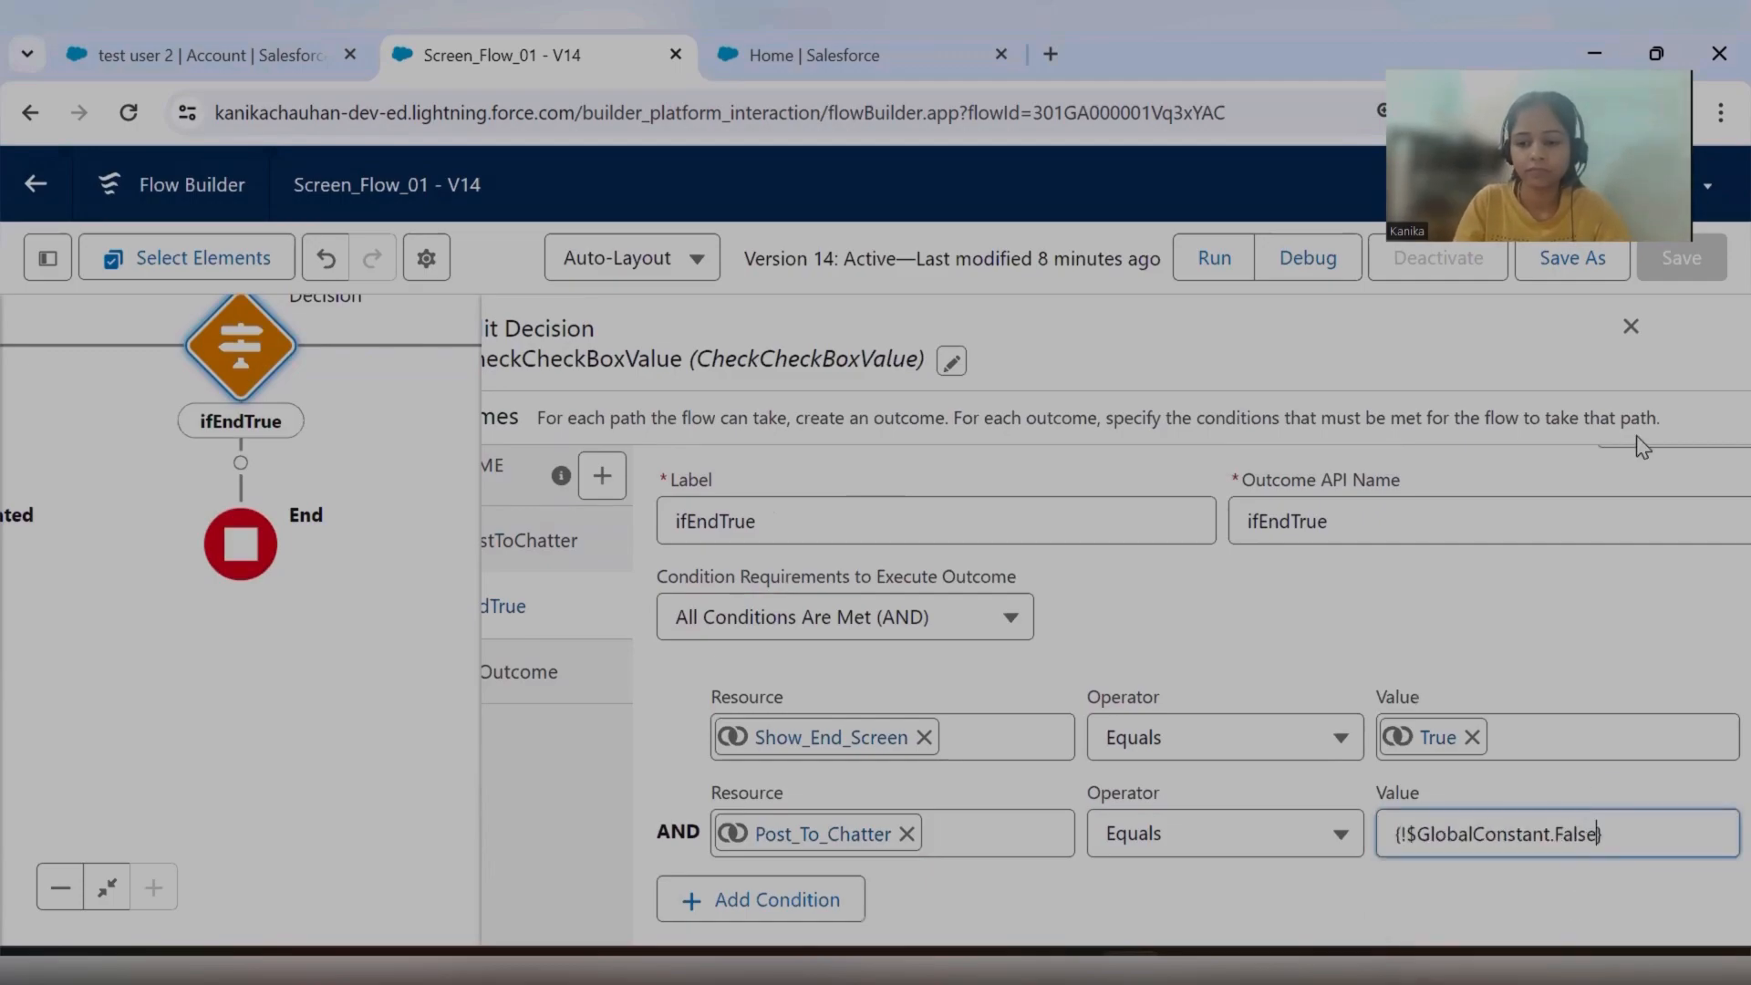
drag(1186, 875, 1177, 688)
click(1176, 688)
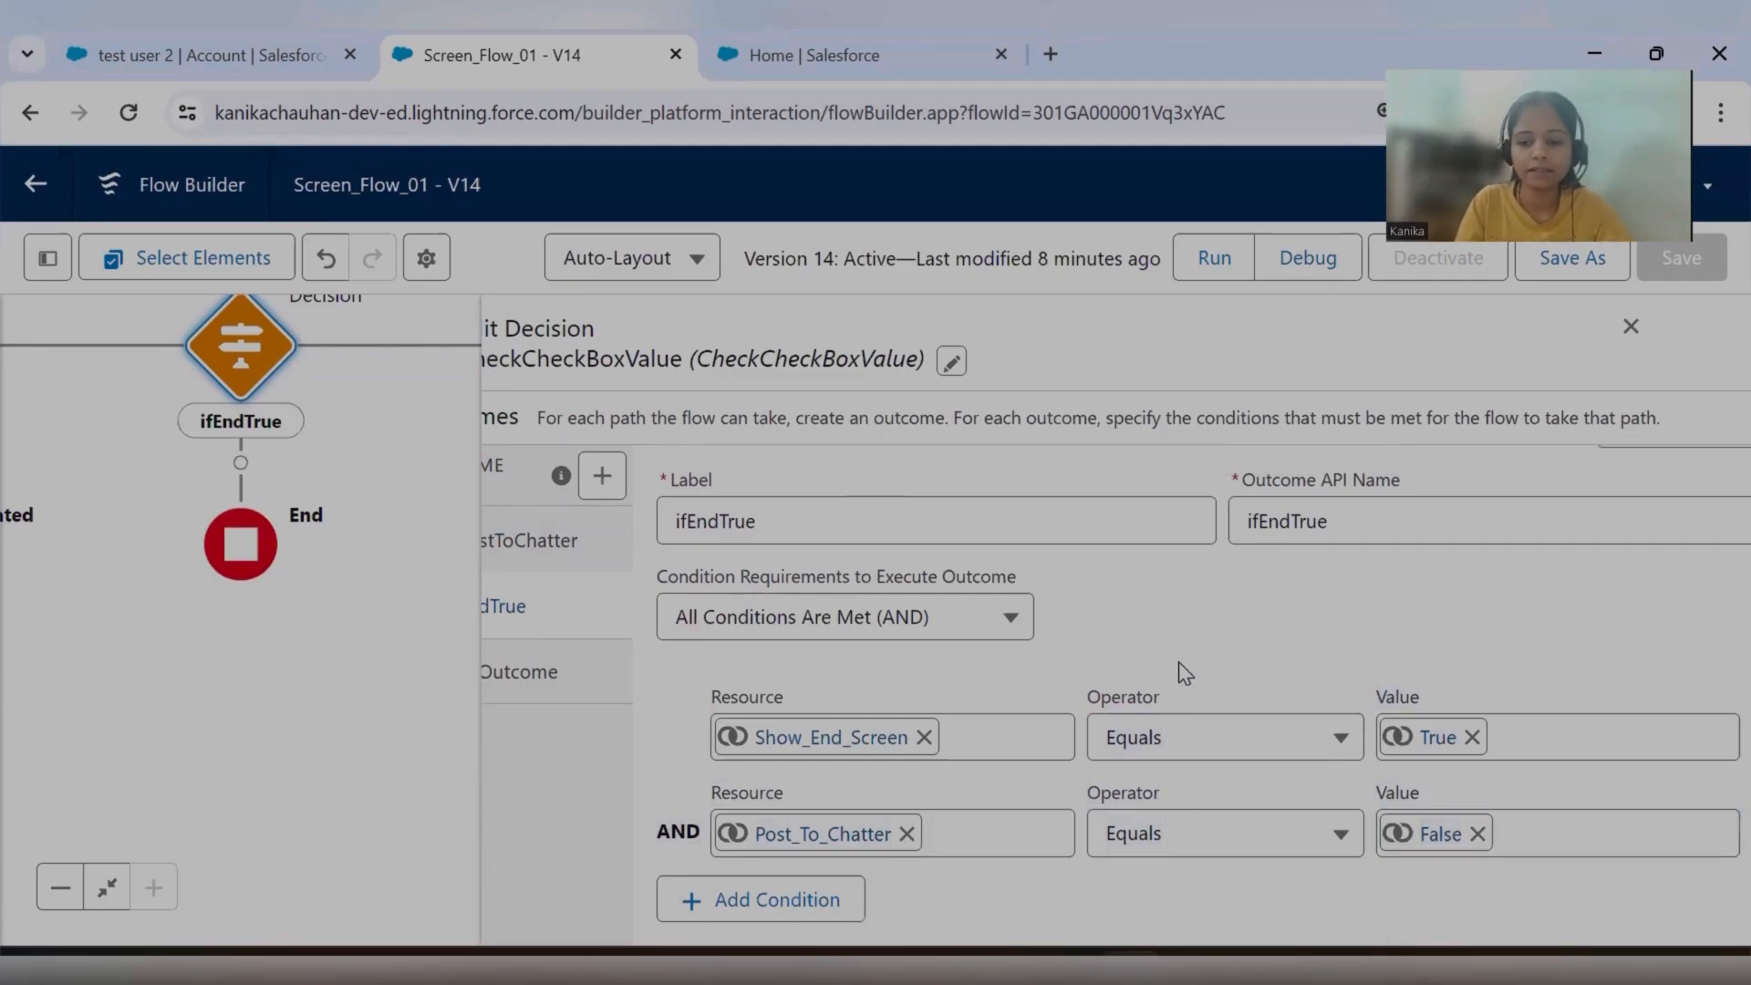
click(1631, 333)
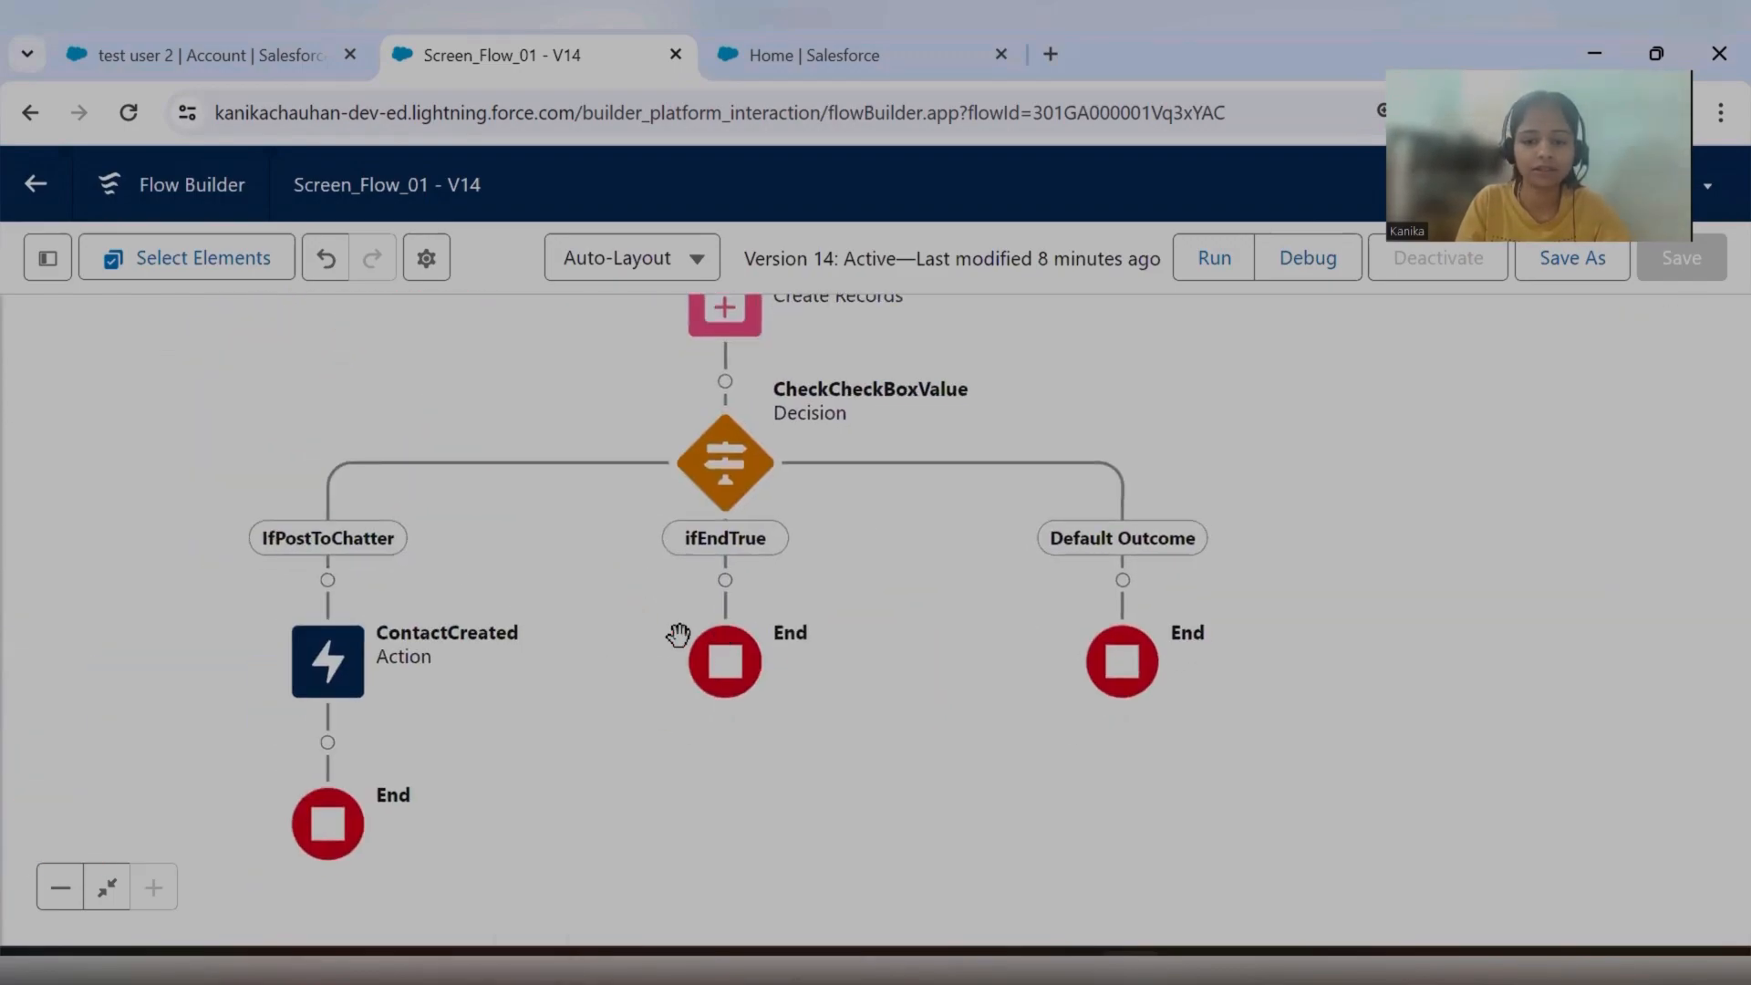
Add a Screen element on the ifEndTrue path and place a Display Text component on it.
click(726, 582)
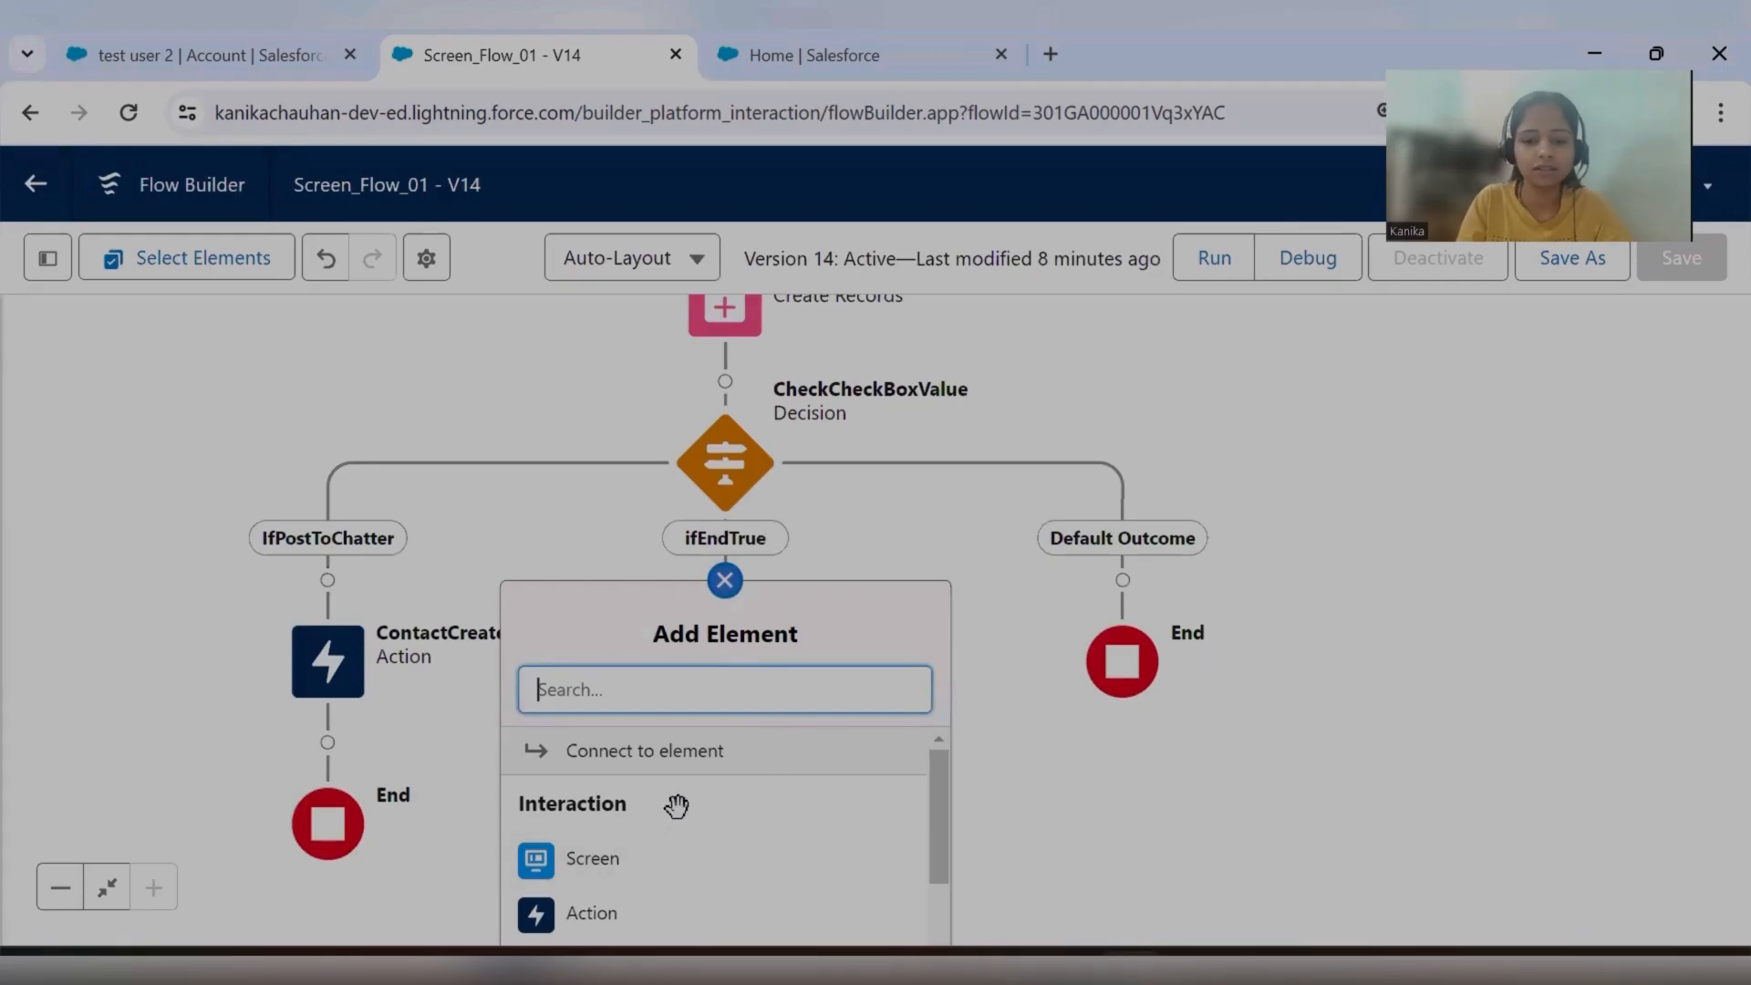
click(550, 855)
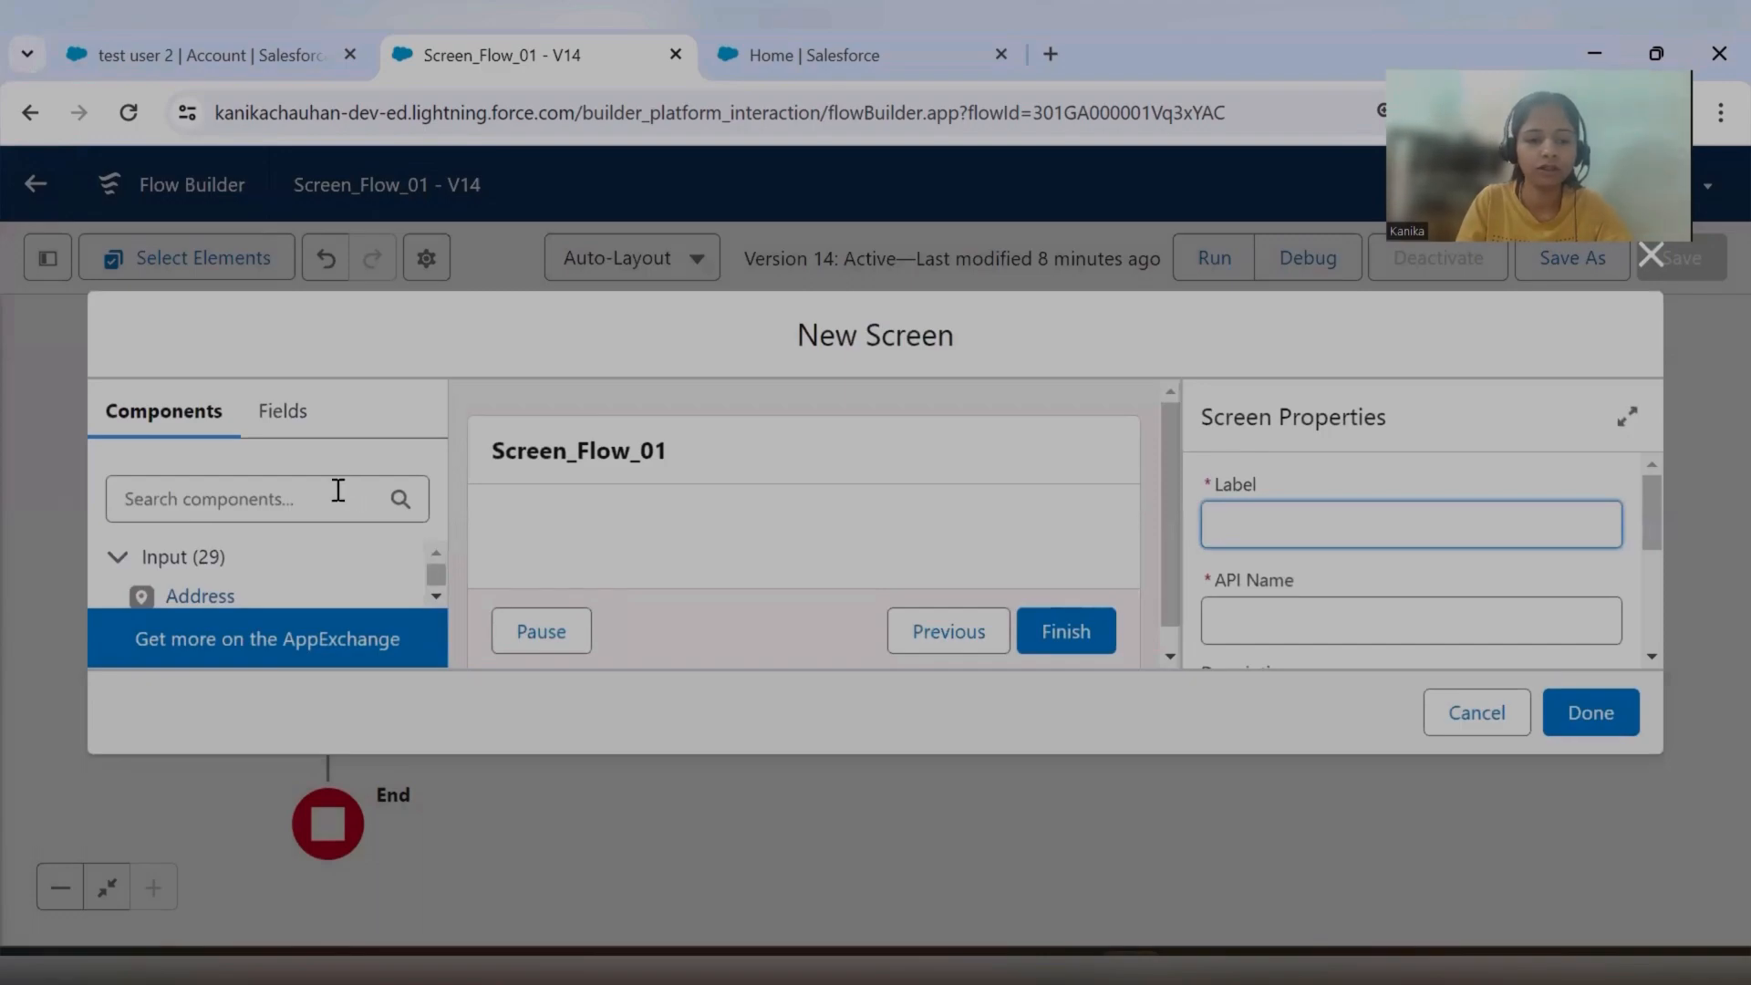
click(338, 489)
text(displ)
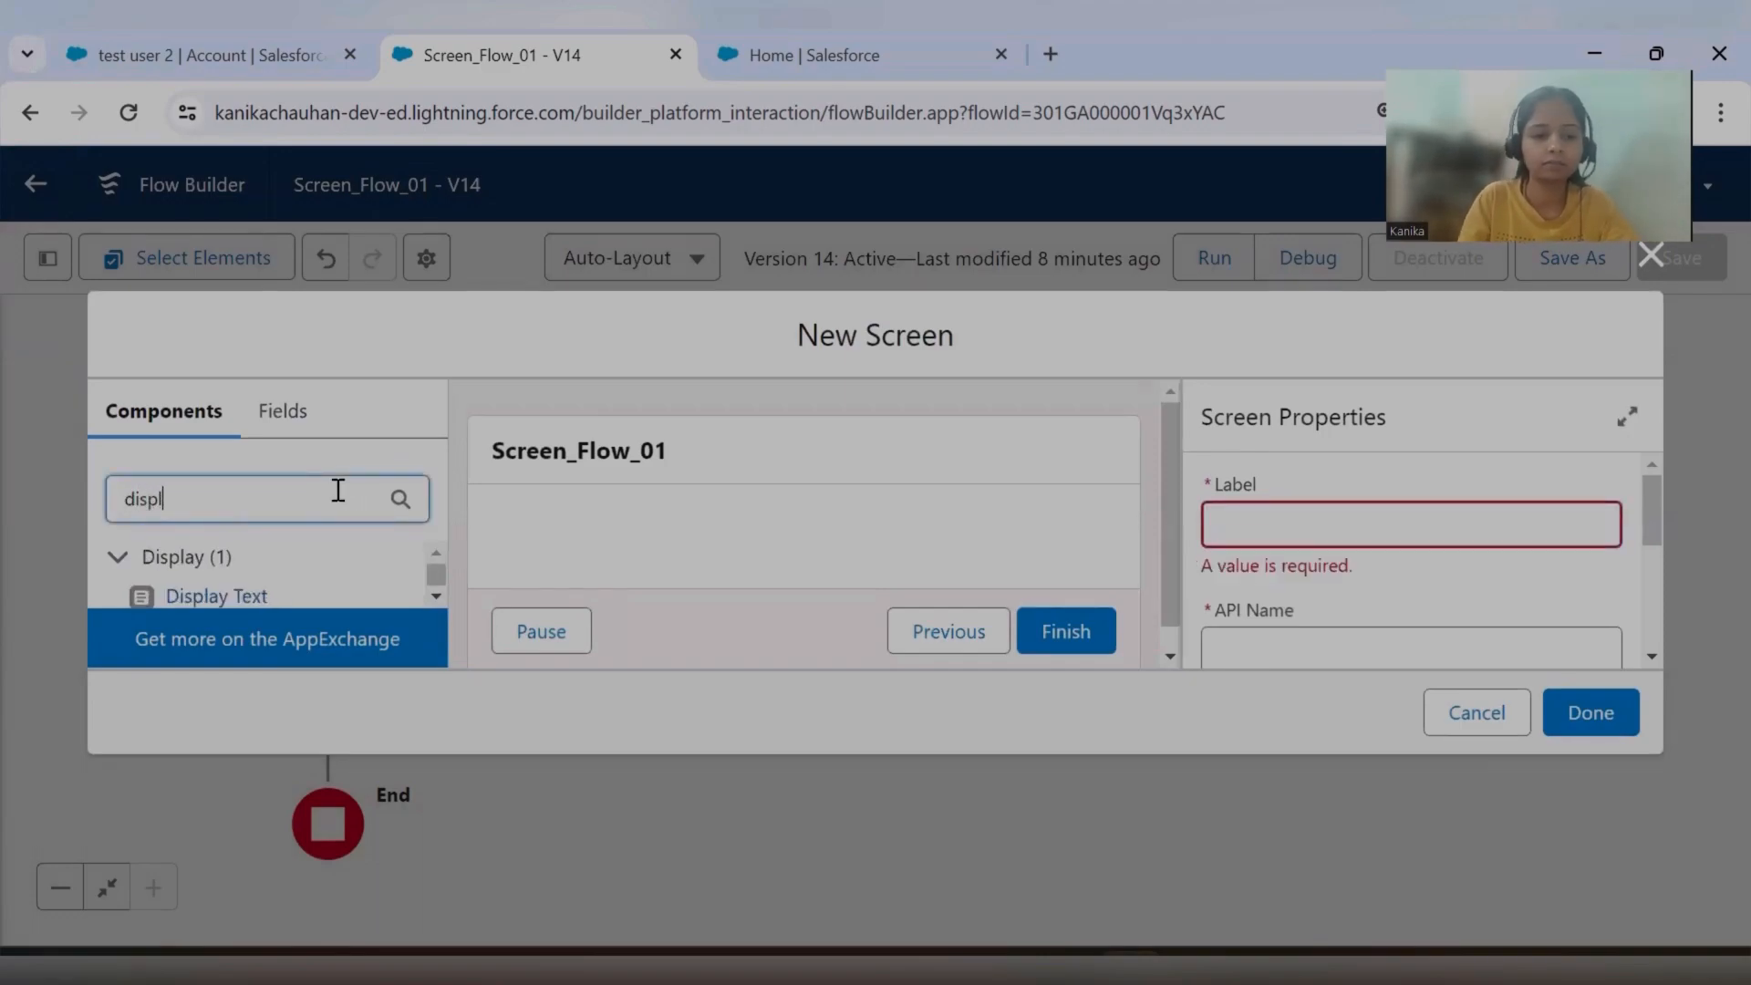
drag(315, 584, 573, 529)
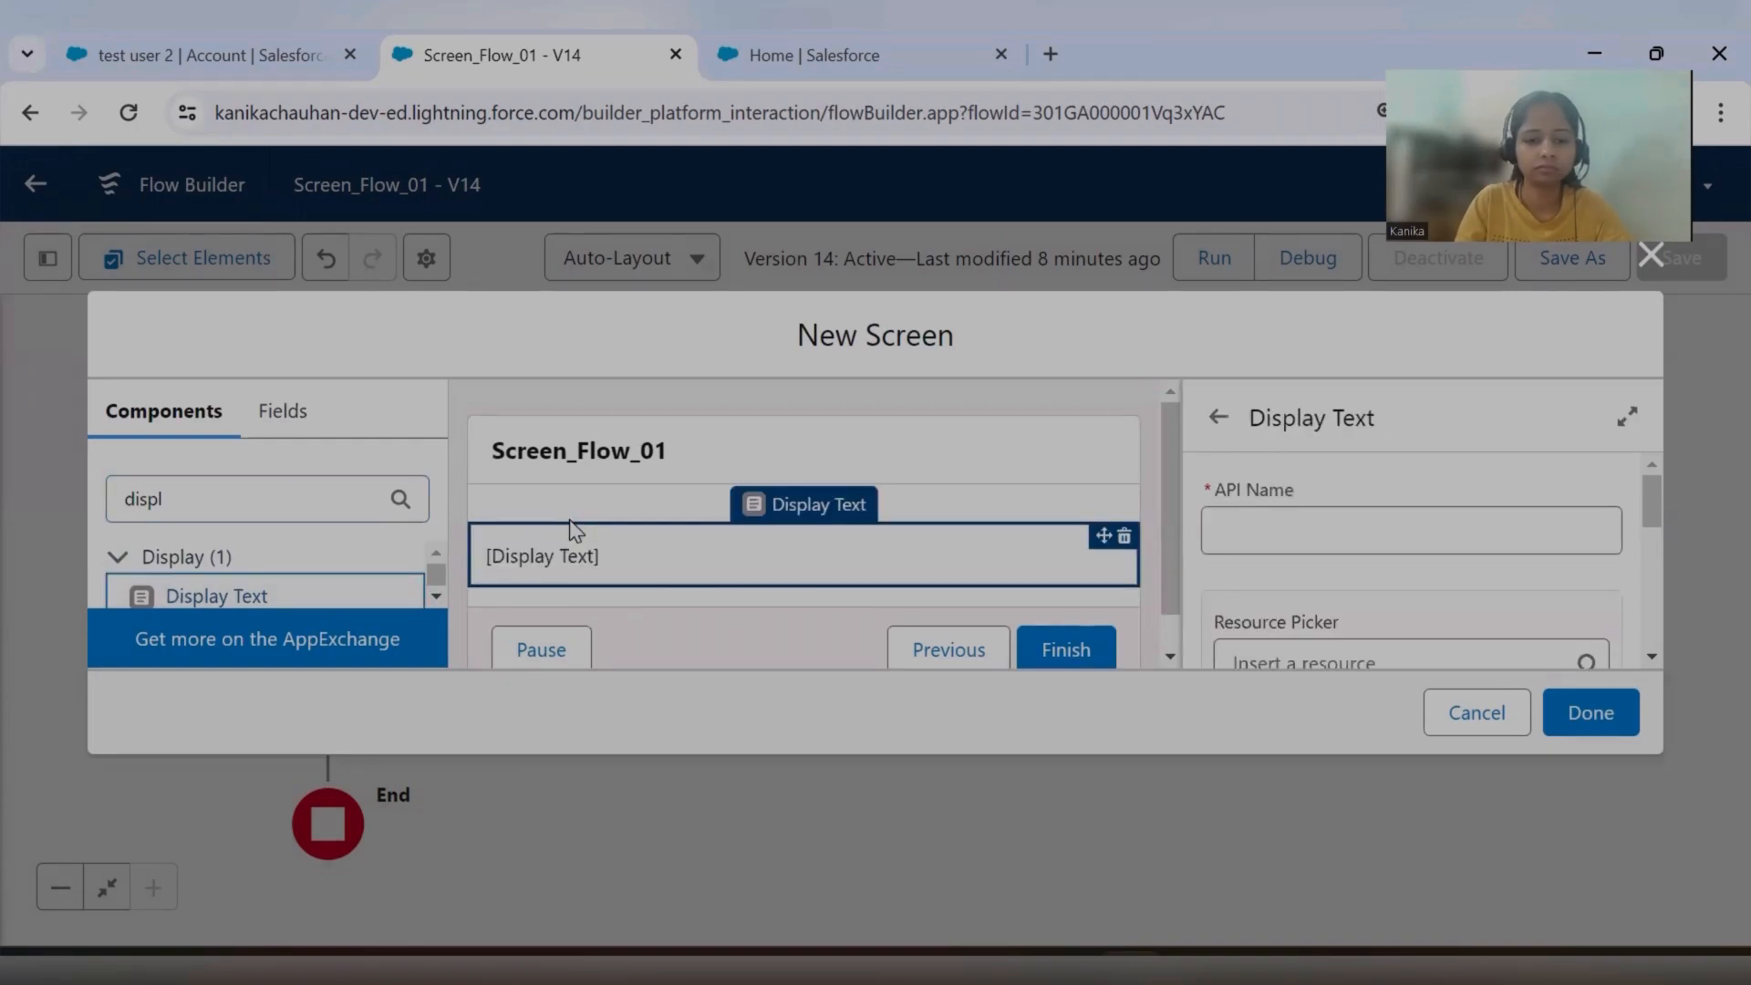
Enter the Display Text component's API name and set its content to "Contact created with Record id -".
click(1279, 533)
text(Display)
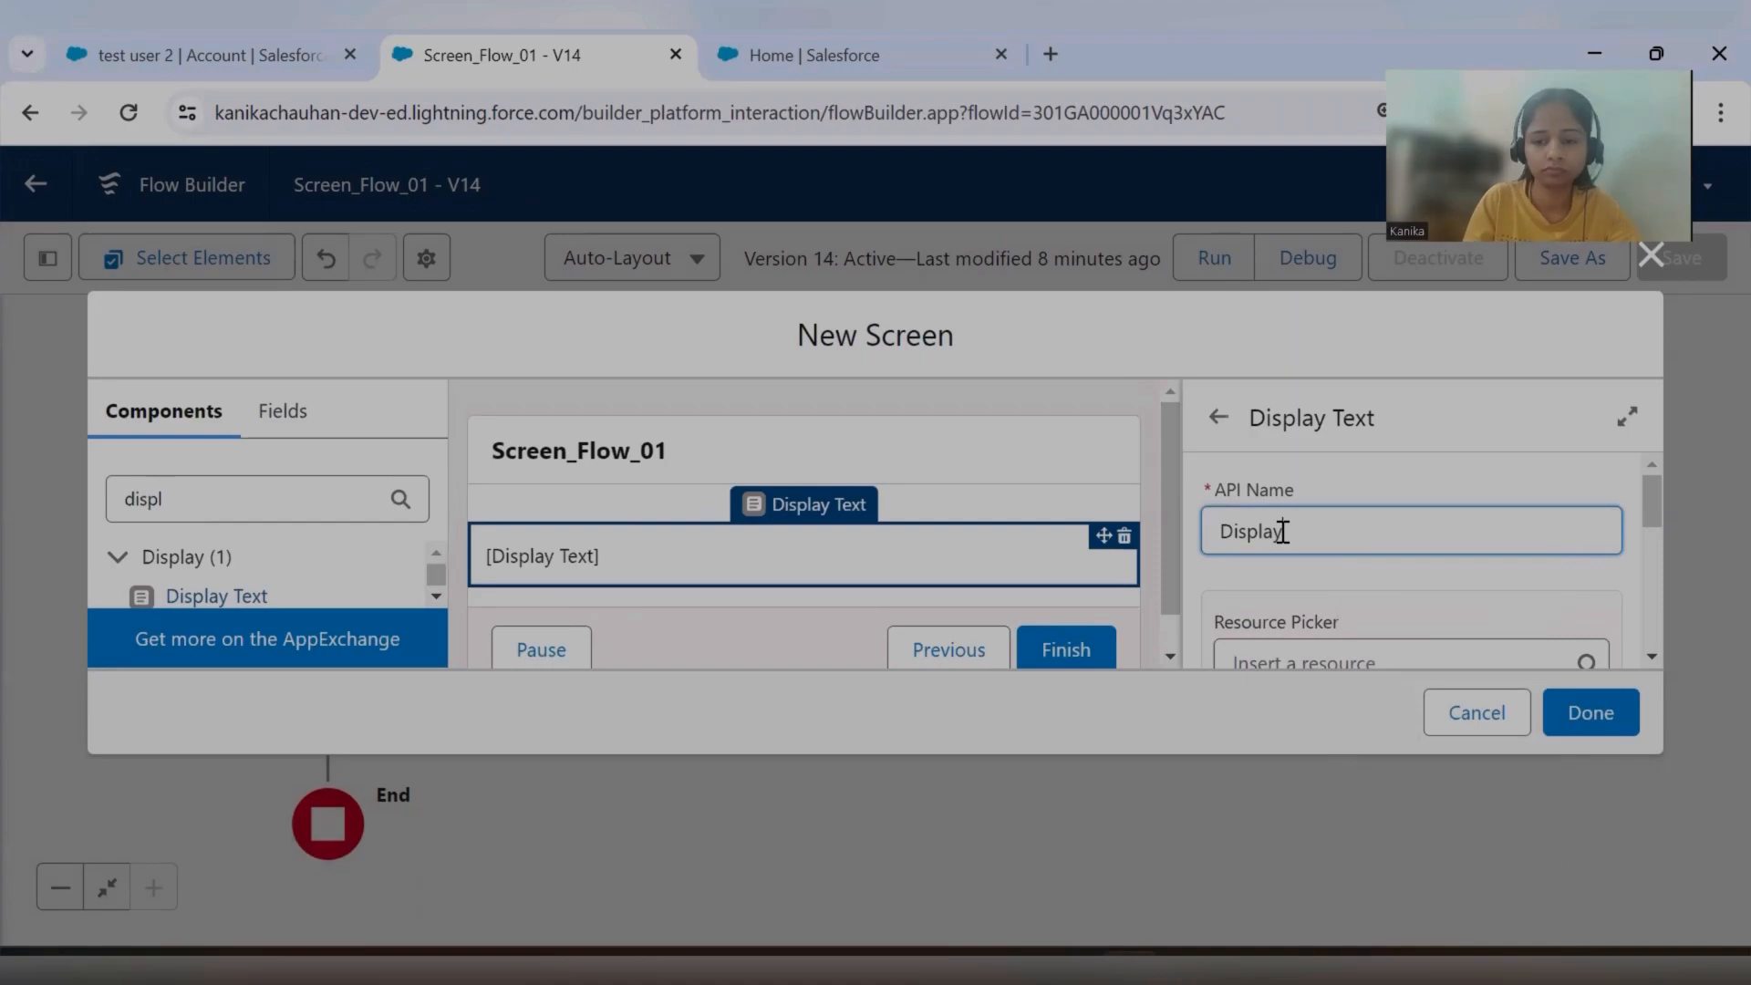
click(1361, 498)
scroll(1370, 567, down, 3)
click(1337, 511)
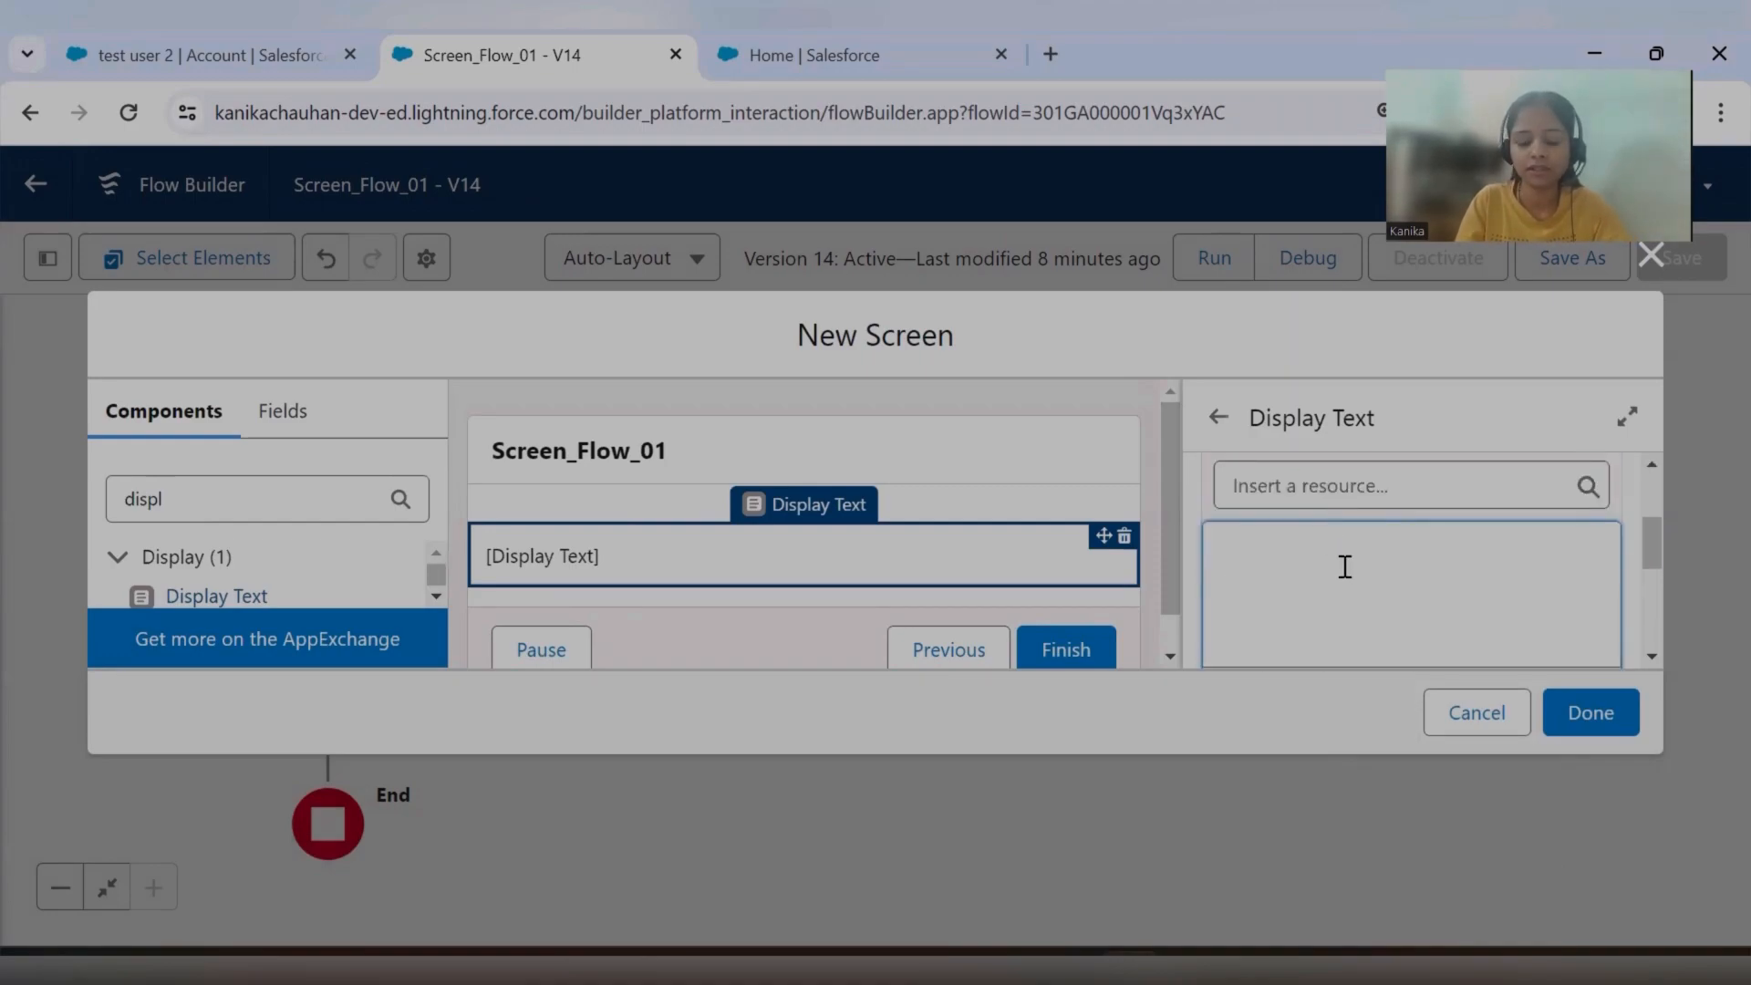
text(Contact created with Record id)
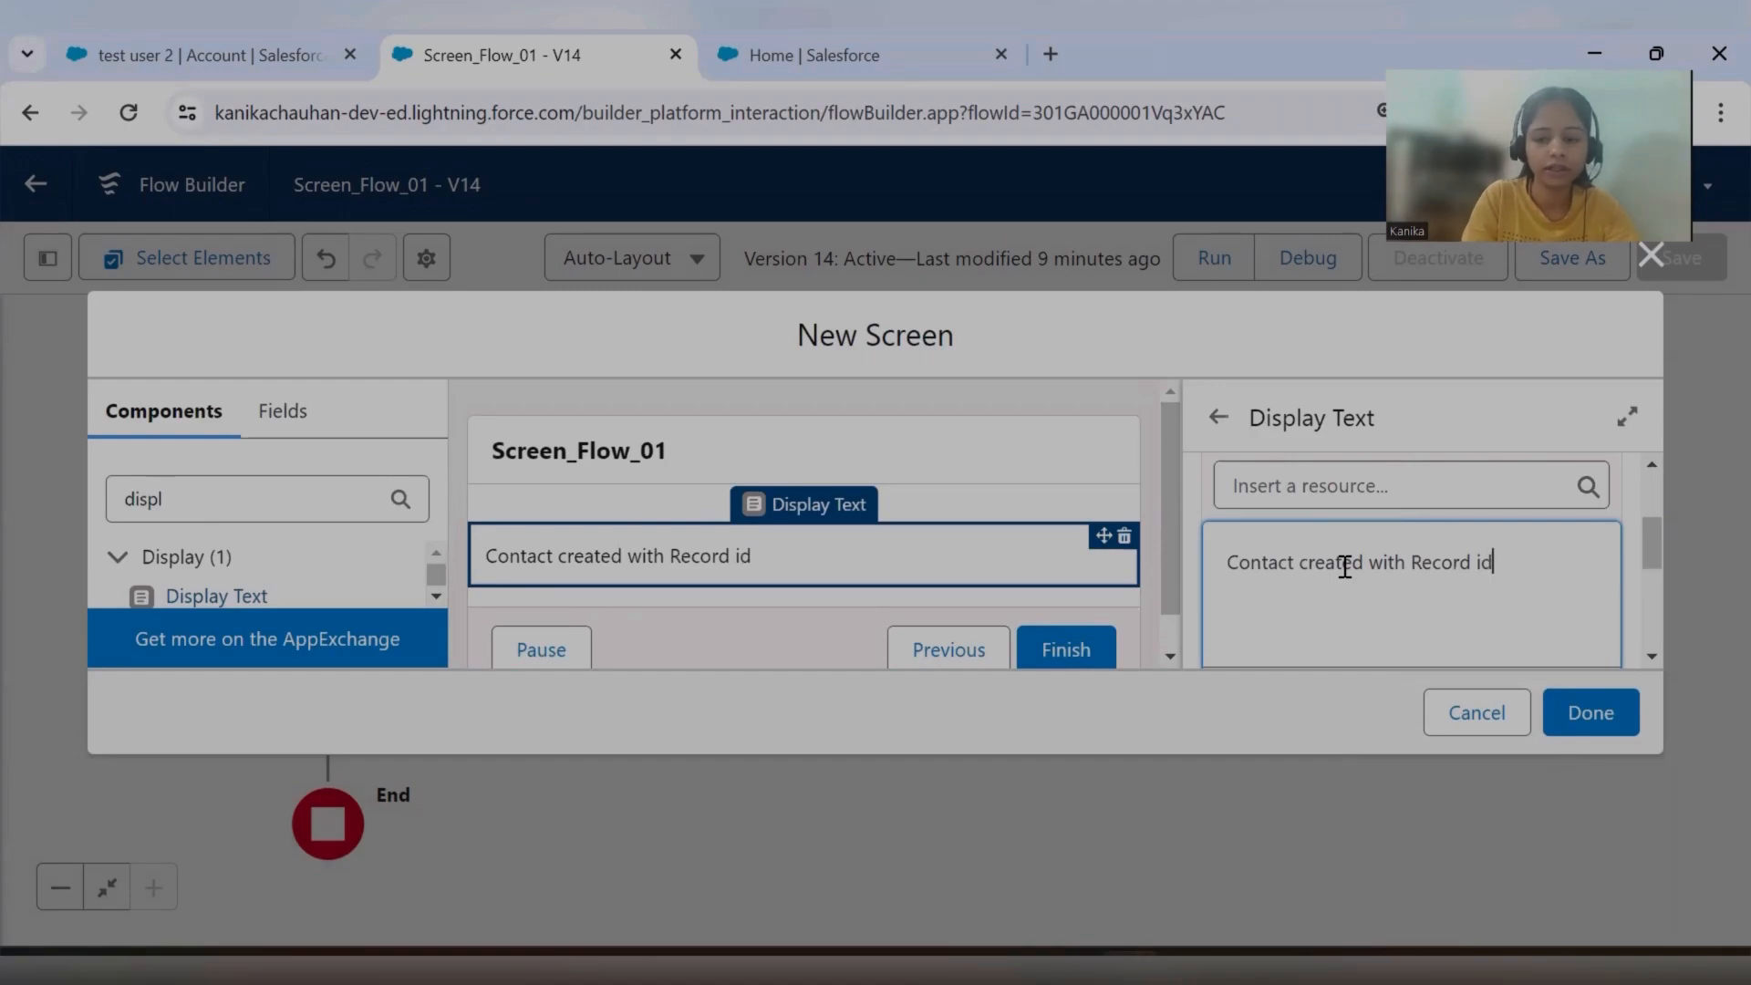
scroll(1350, 575, down, 4)
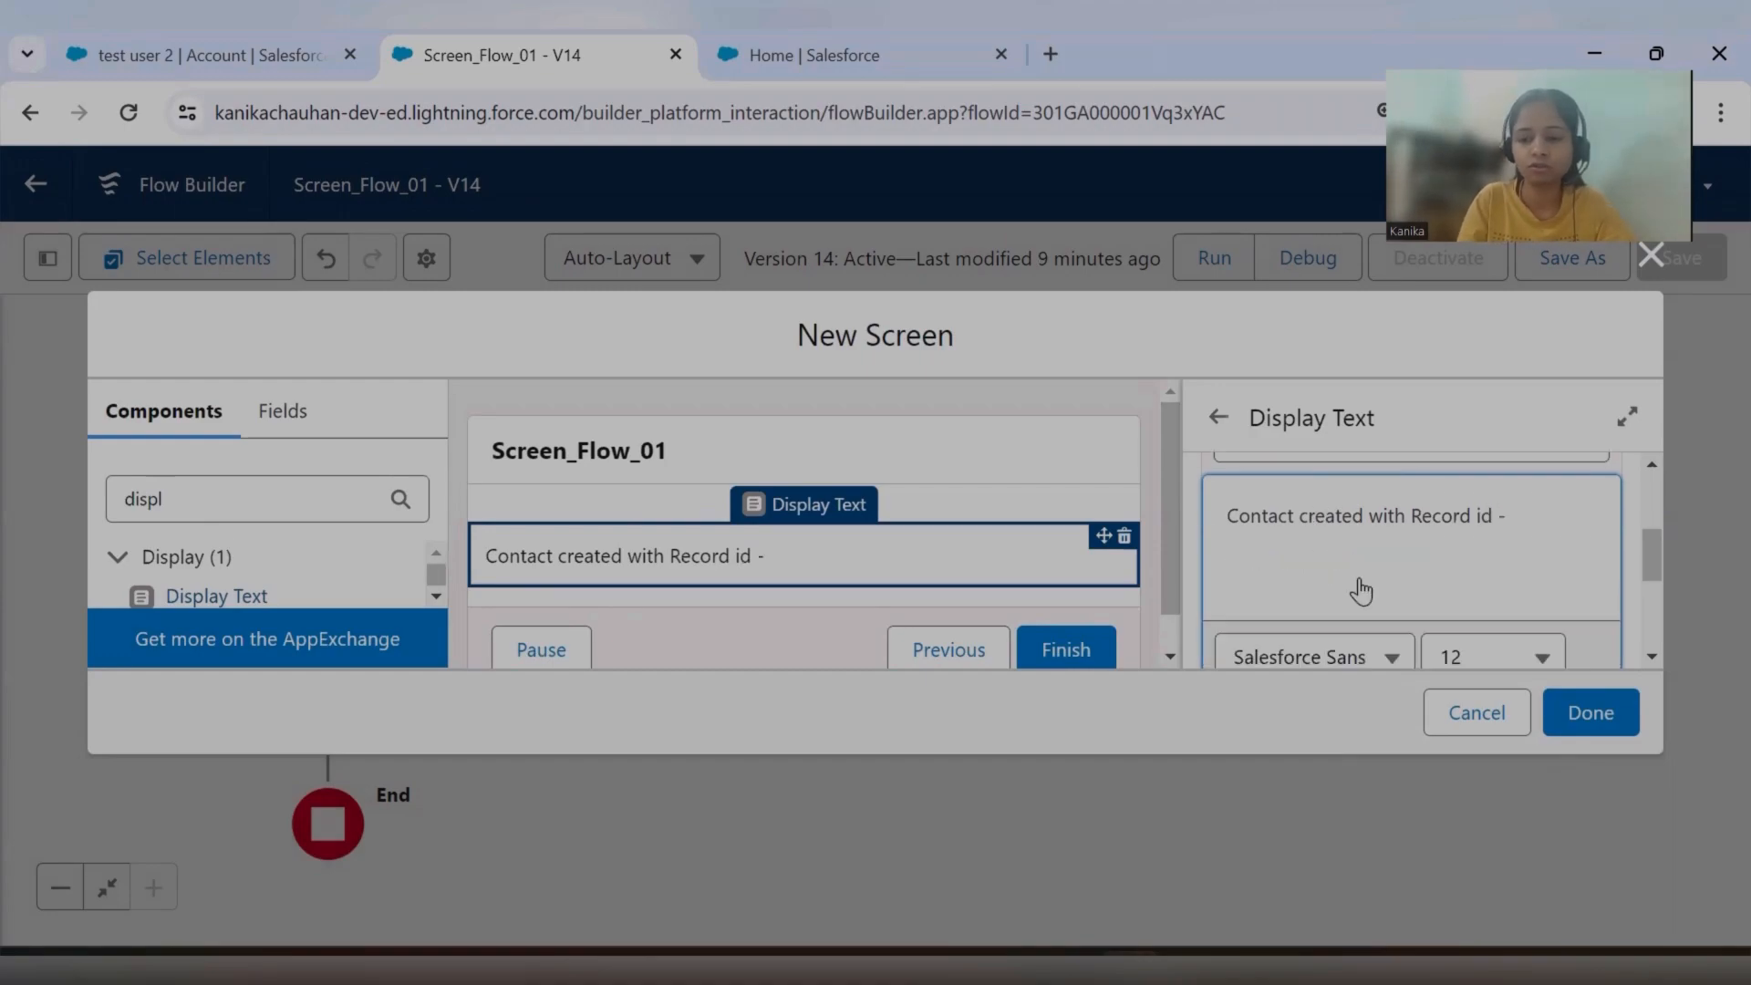
Insert a link titled ContactId after the display text, using the copied contact URL as its address.
click(1240, 586)
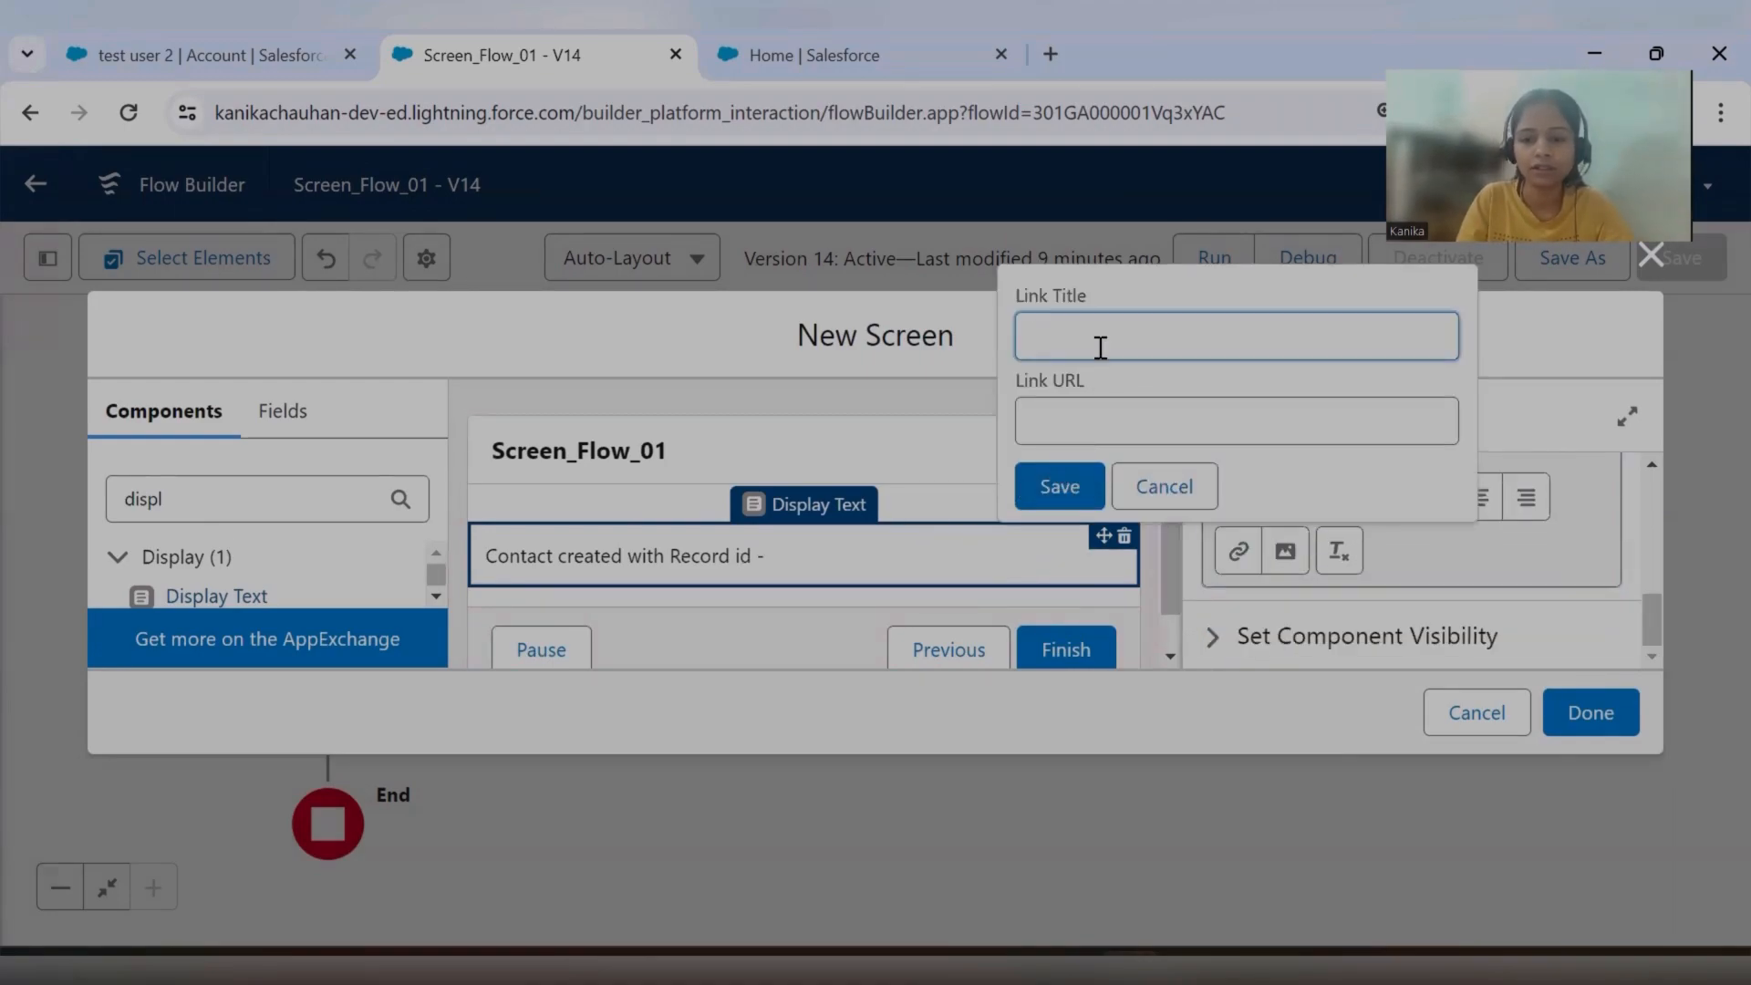
click(1110, 442)
key(ctrl+v)
click(1182, 344)
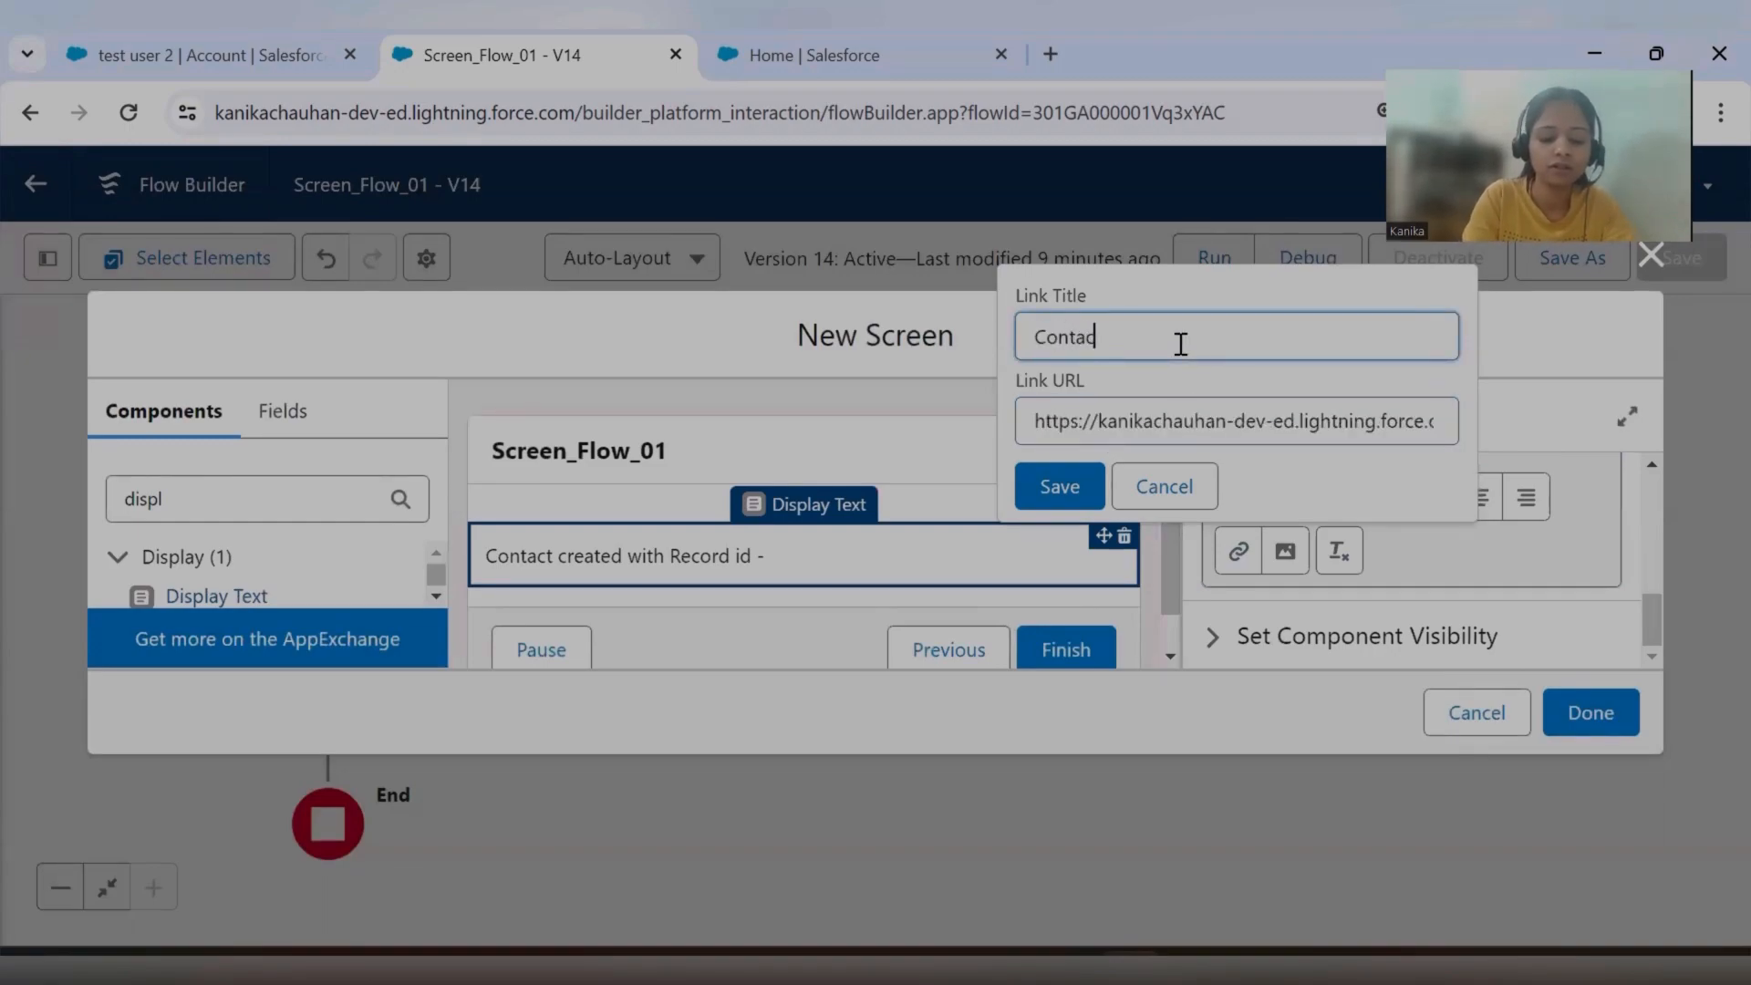
click(1058, 485)
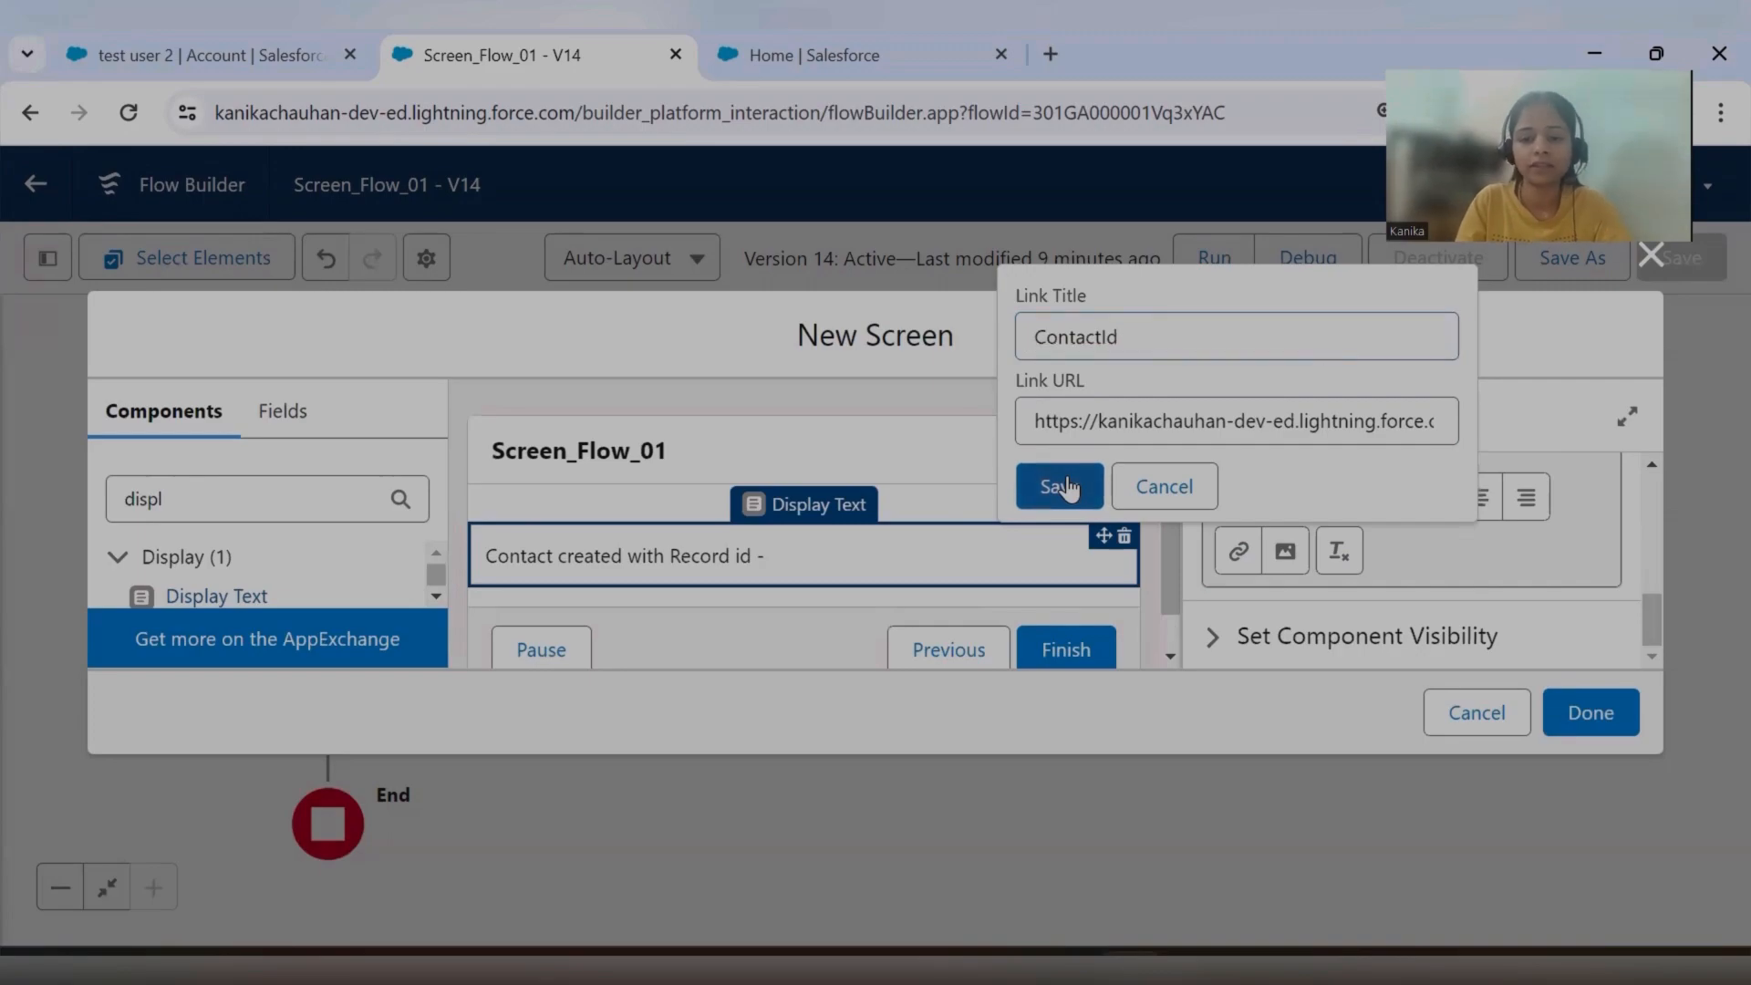
scroll(1432, 579, down, 3)
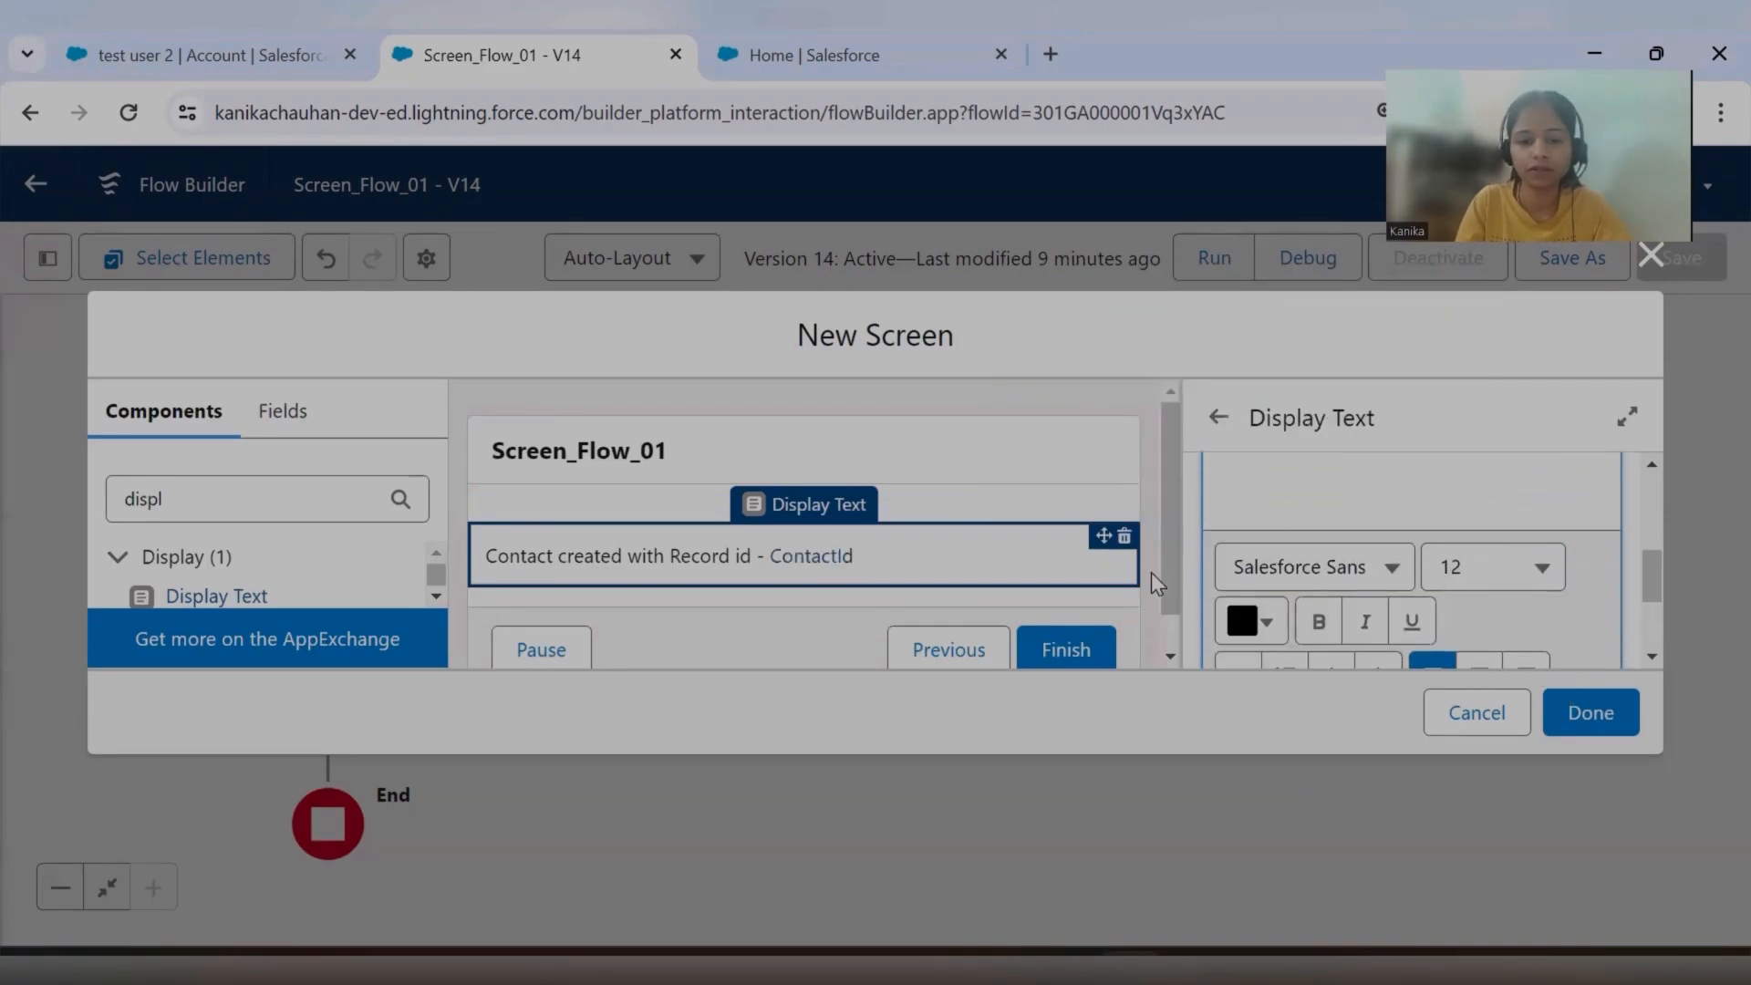
Format the whole display text line, including the ContactId link, as bold with font size 16.
scroll(1437, 561, up, 3)
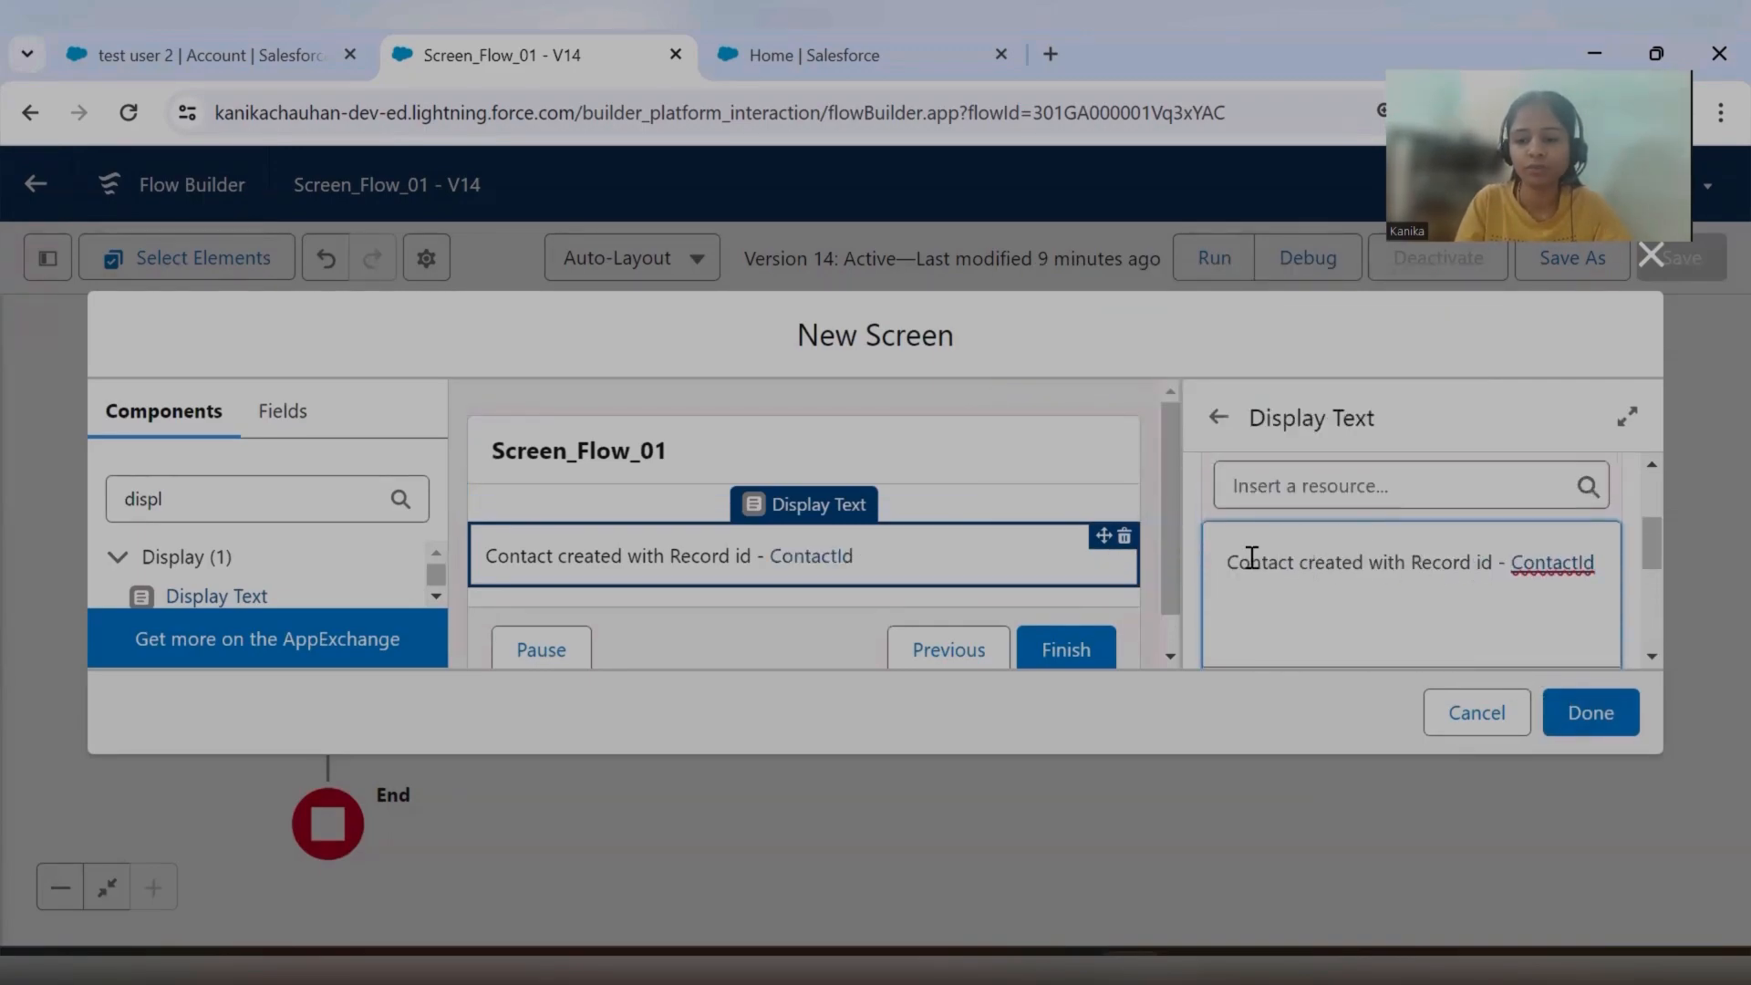
drag(1230, 567, 1604, 567)
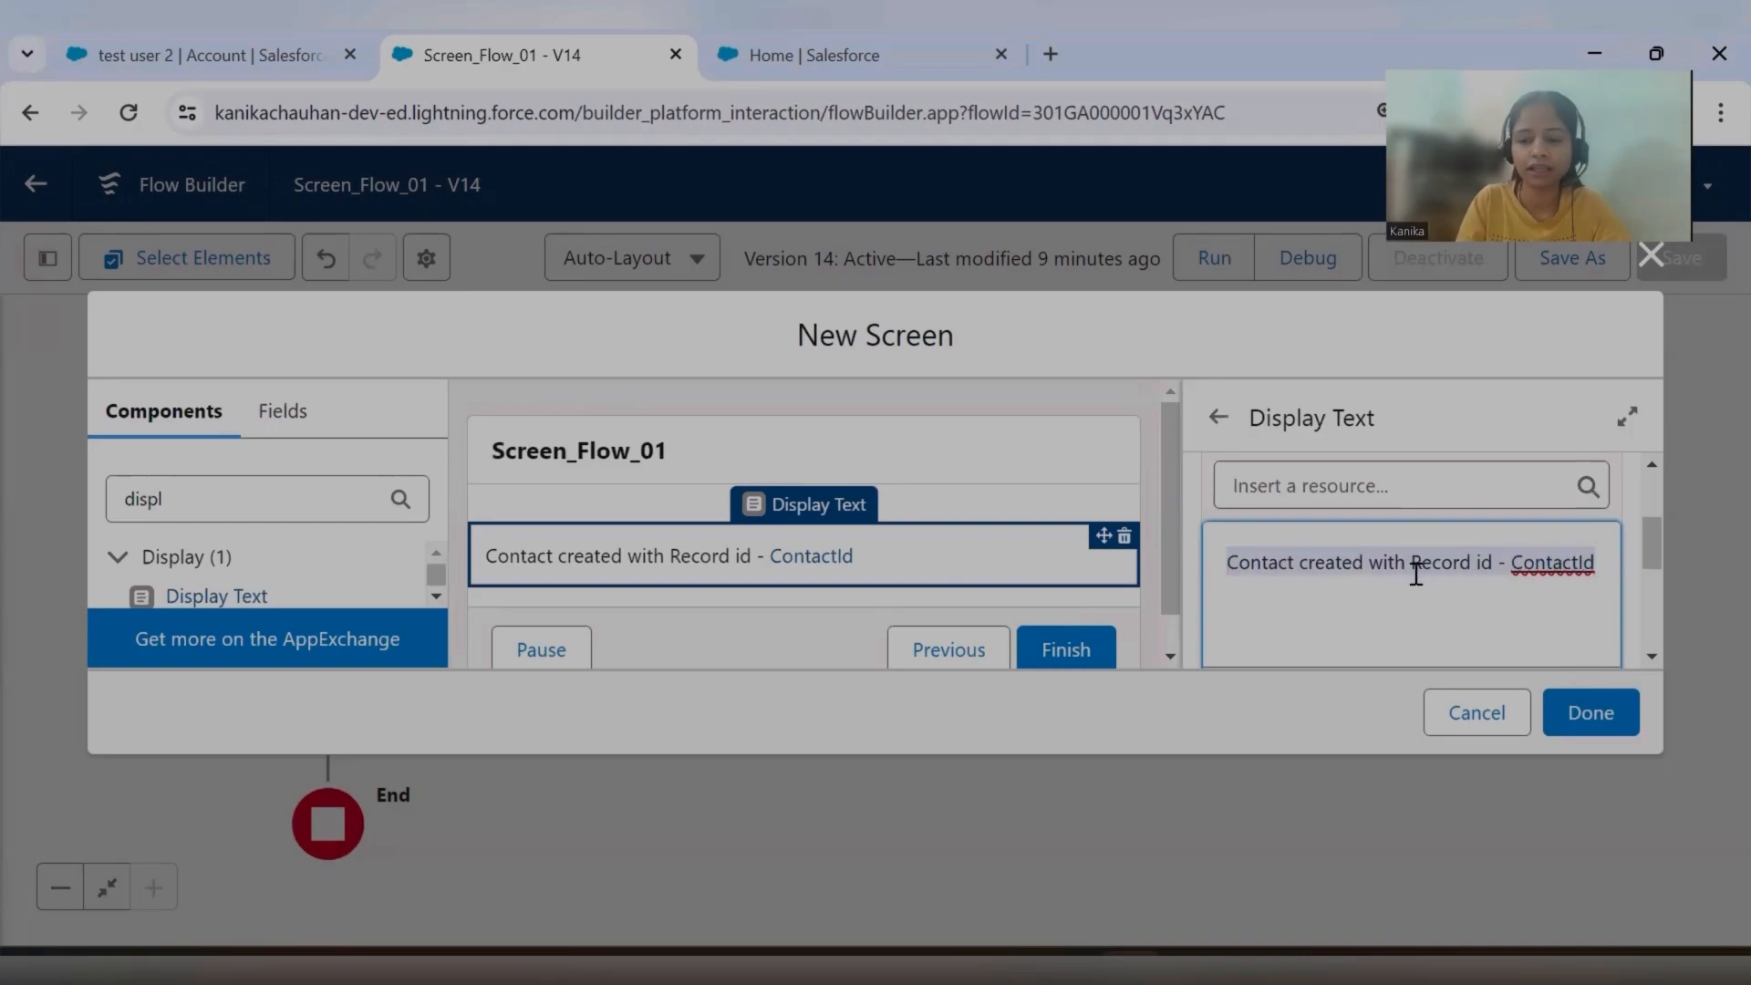
scroll(1423, 589, down, 2)
click(1319, 627)
click(1542, 568)
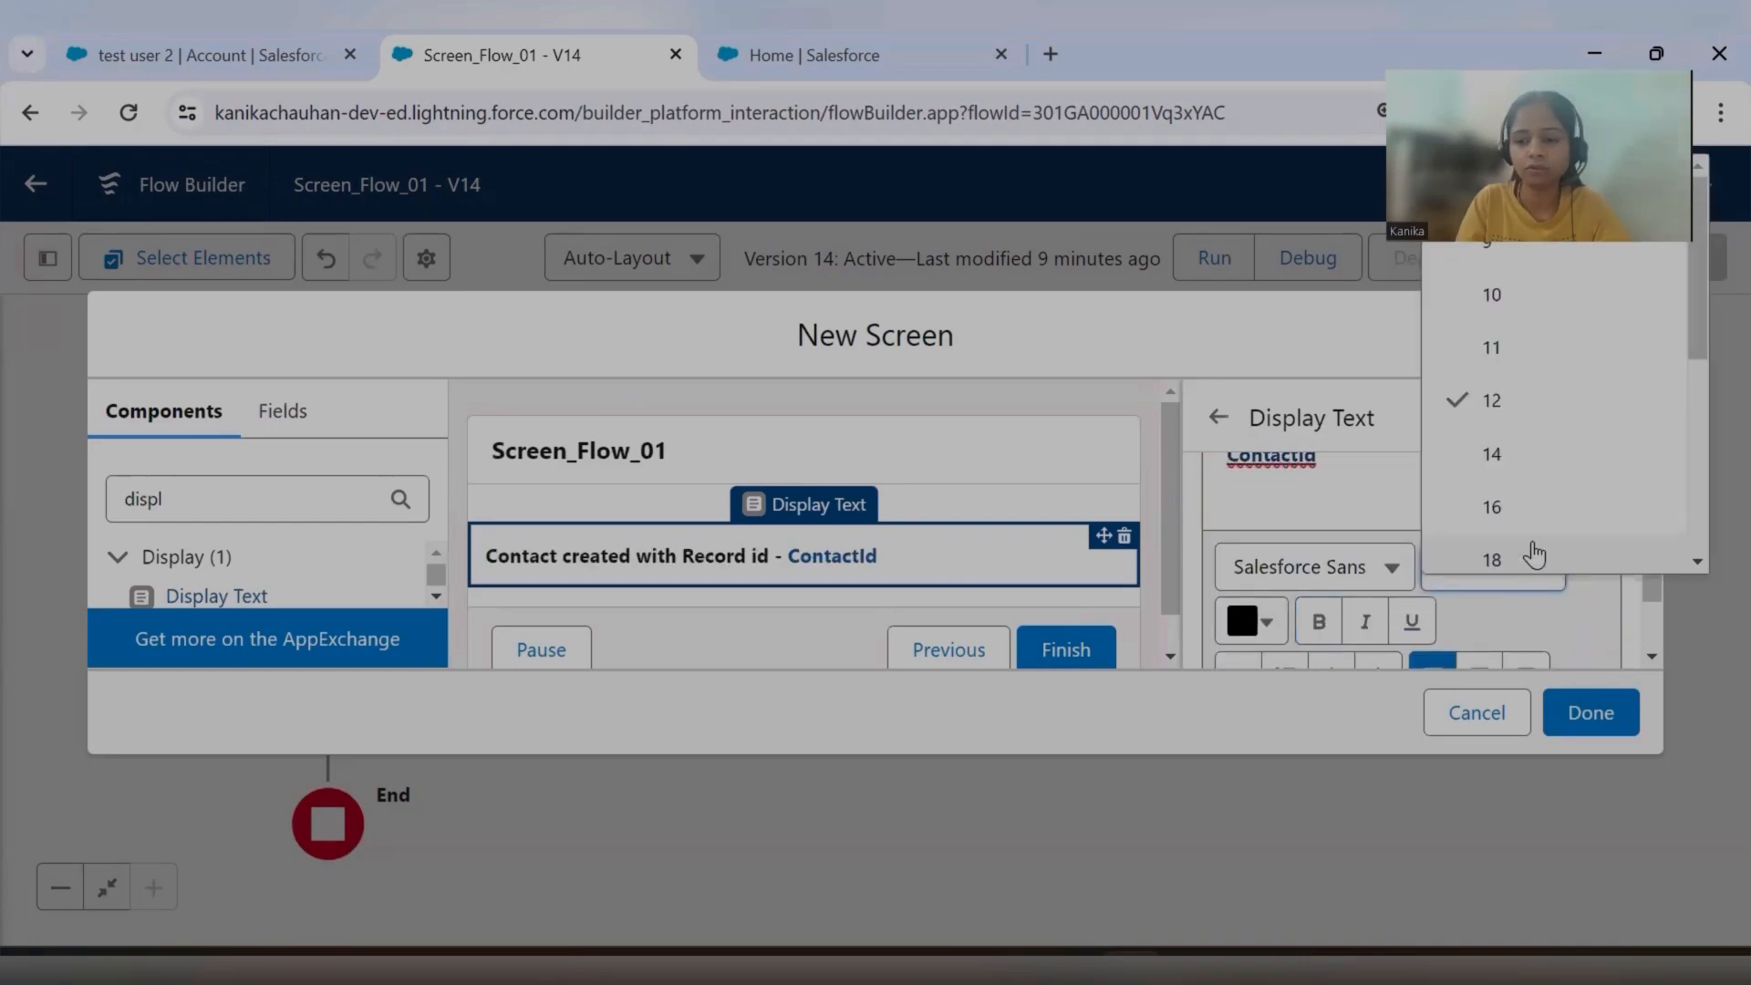
click(1532, 504)
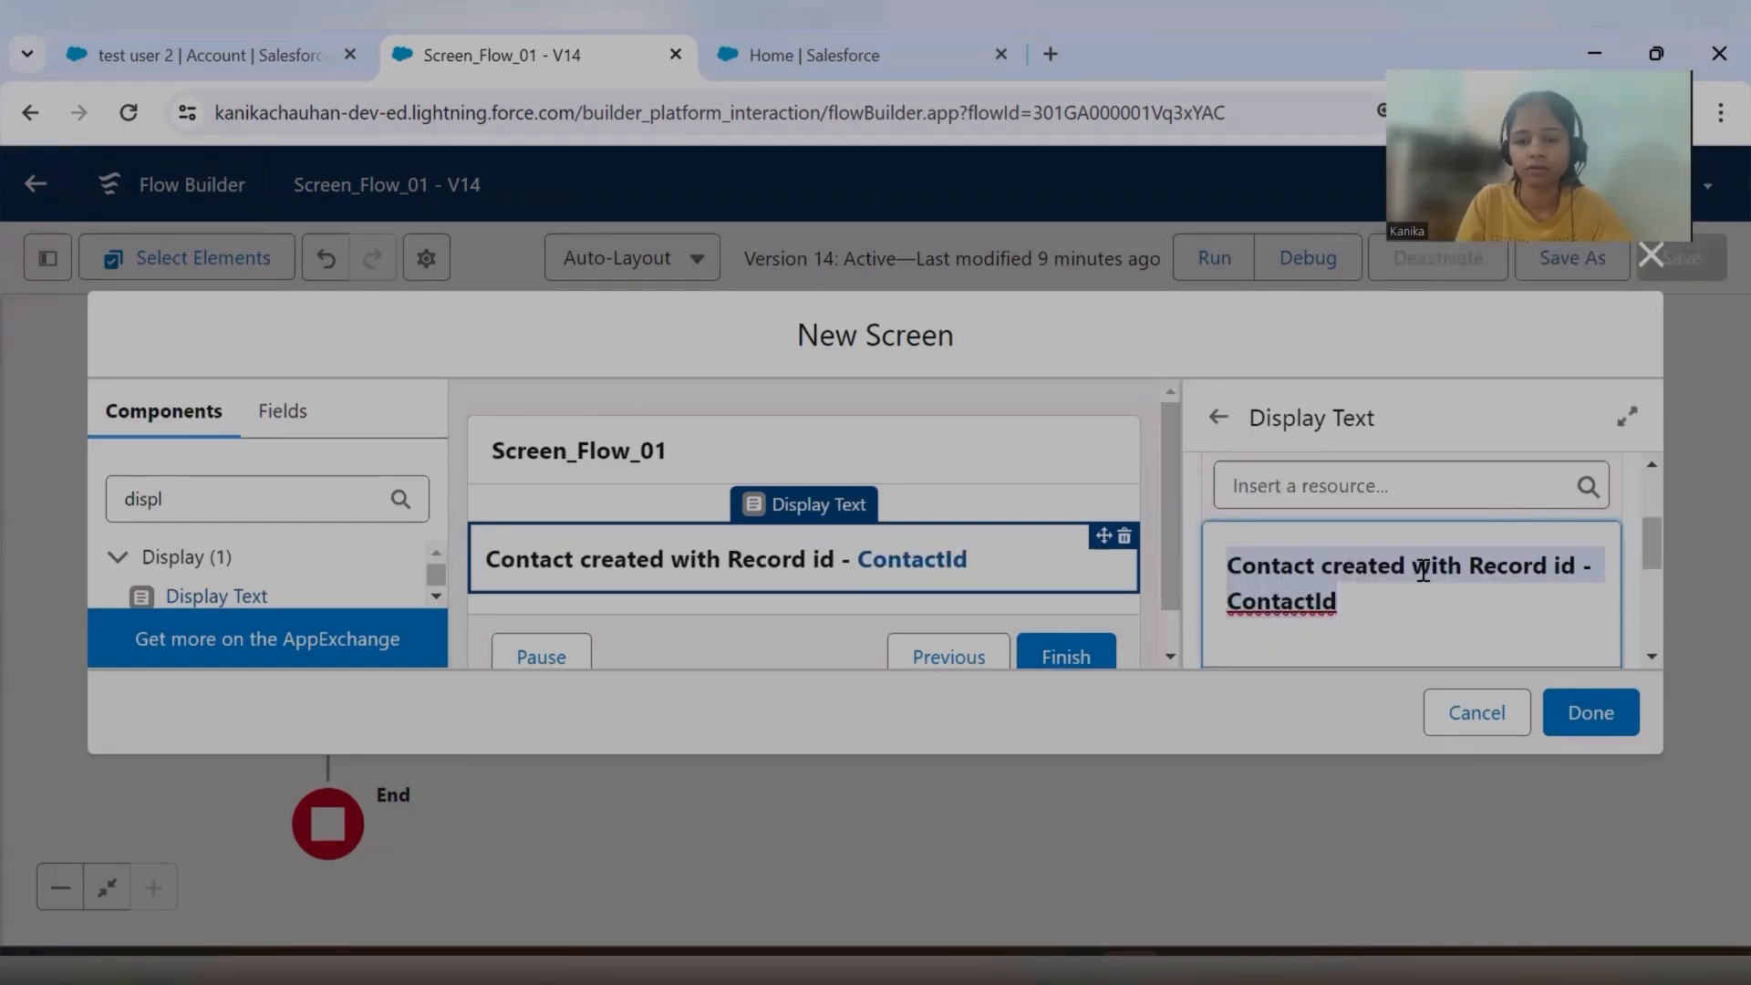
Try to complete the new screen and dismiss the error notice.
click(1560, 714)
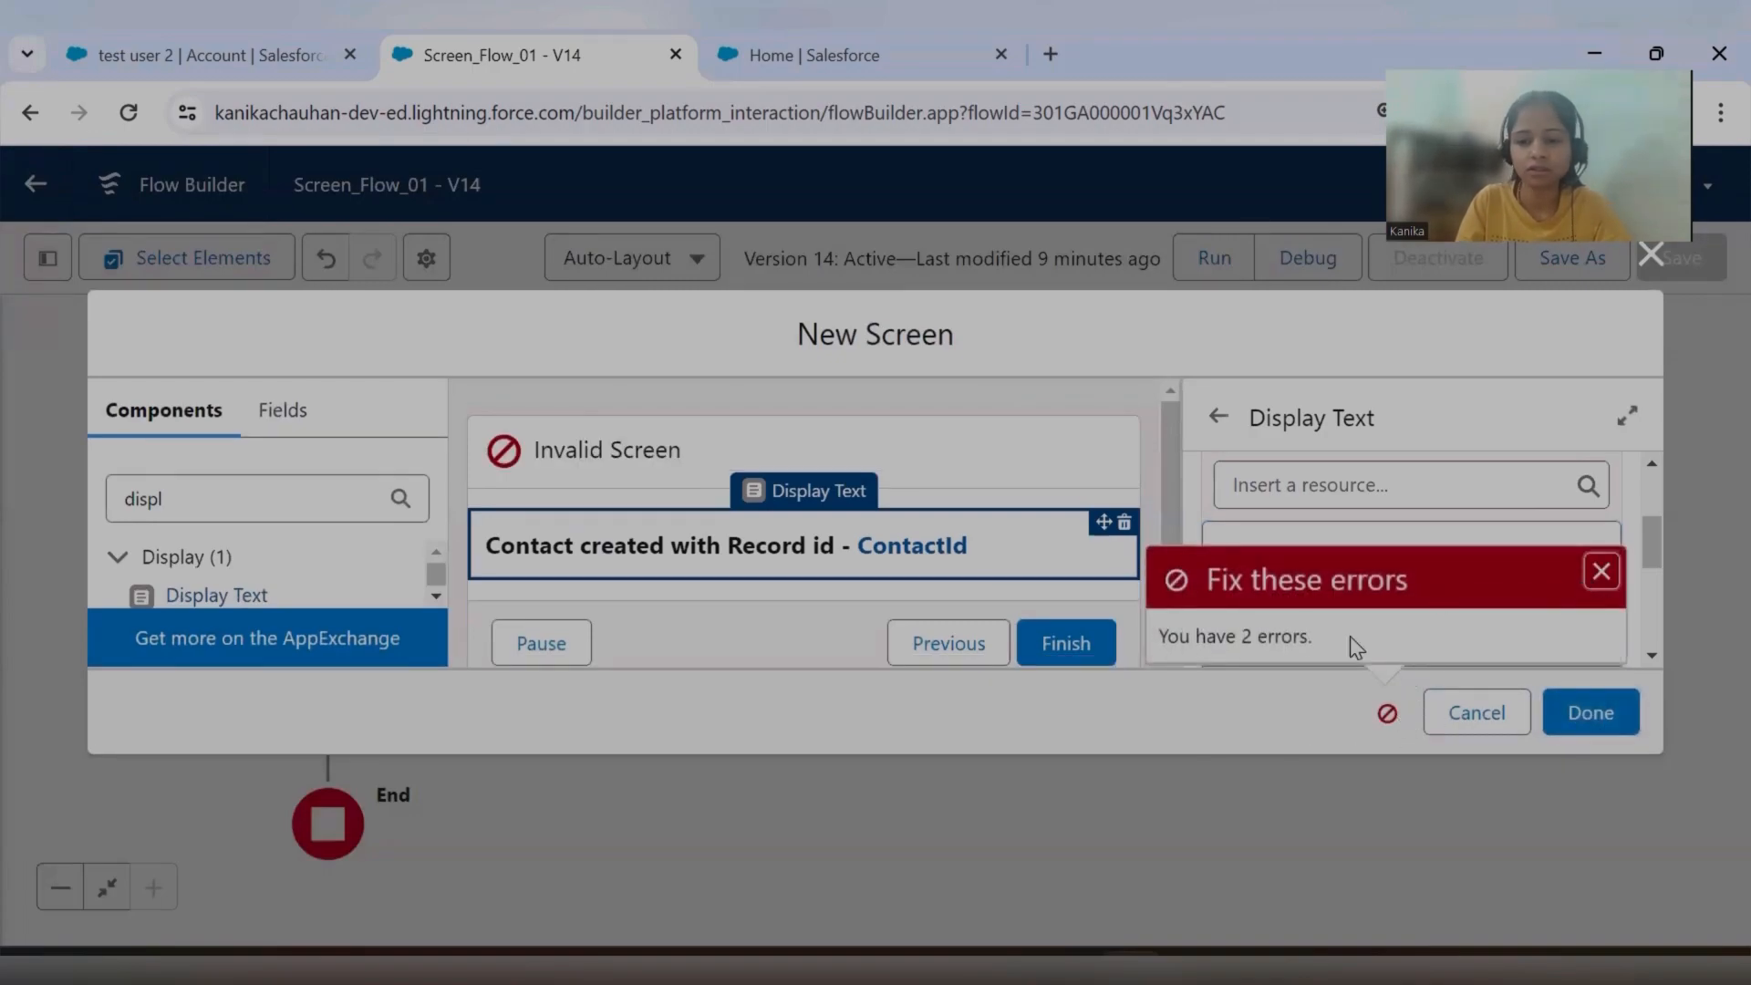
click(1601, 573)
scroll(1398, 575, down, 3)
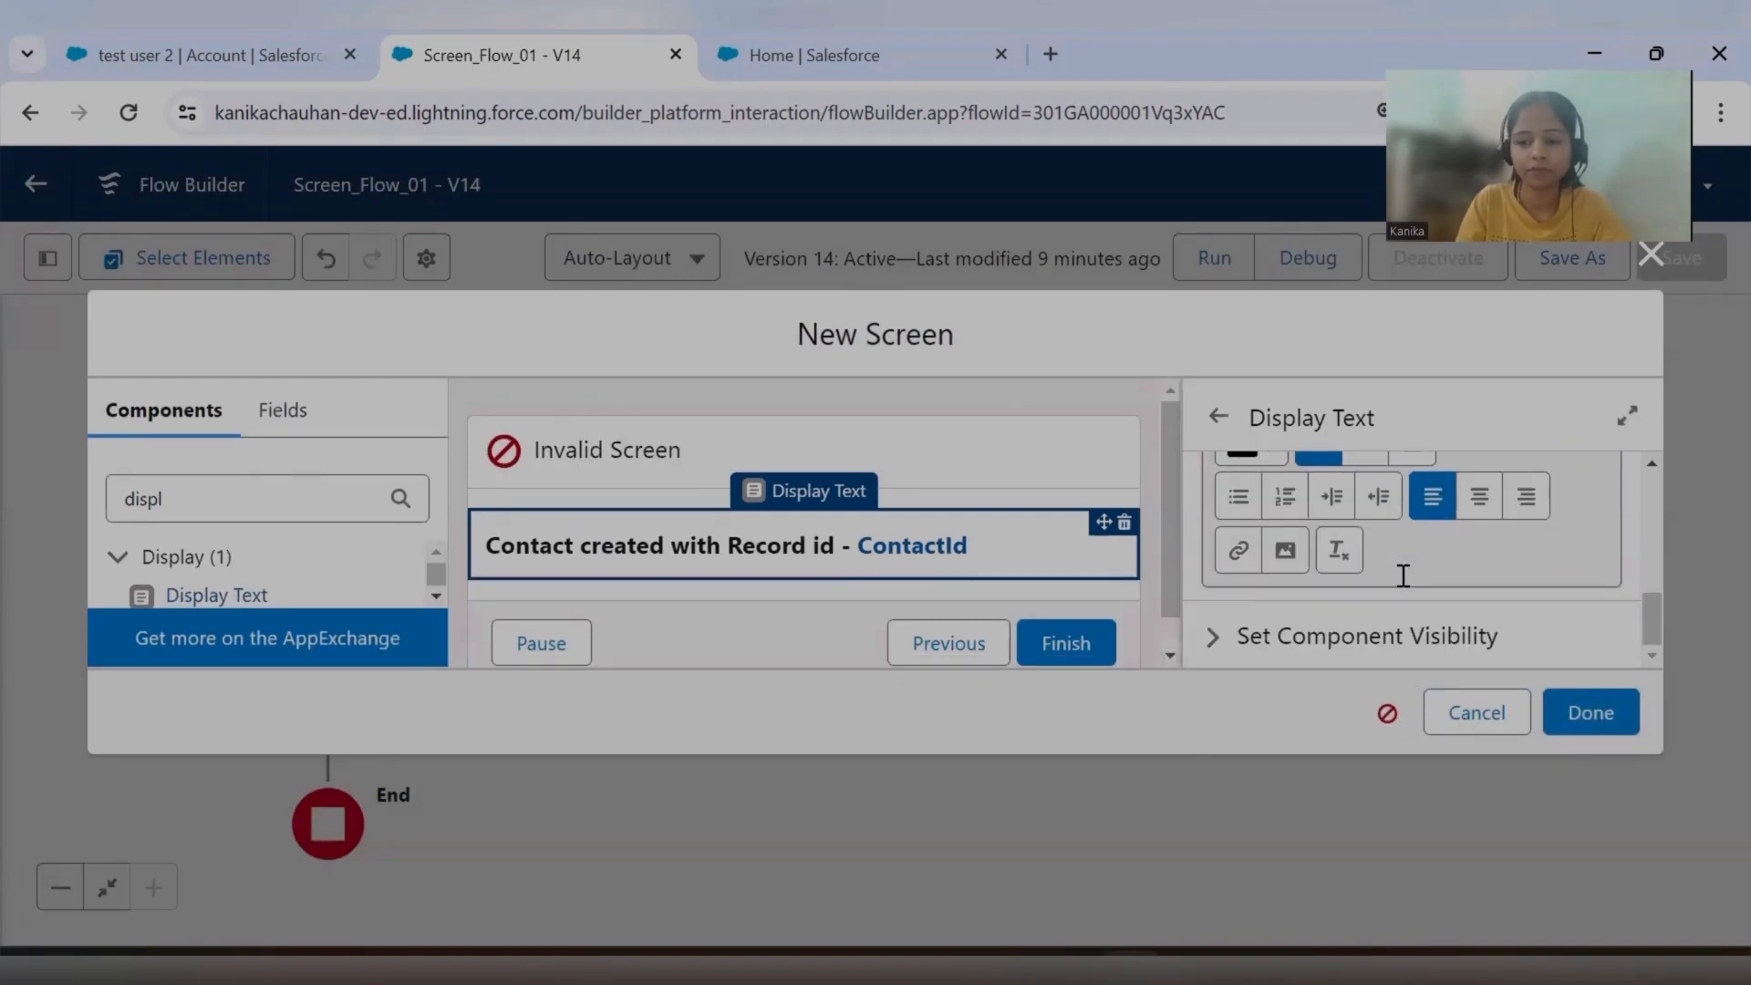
Configure the new screen's footer to hide both the Previous and Pause buttons.
click(1004, 618)
scroll(1357, 599, down, 3)
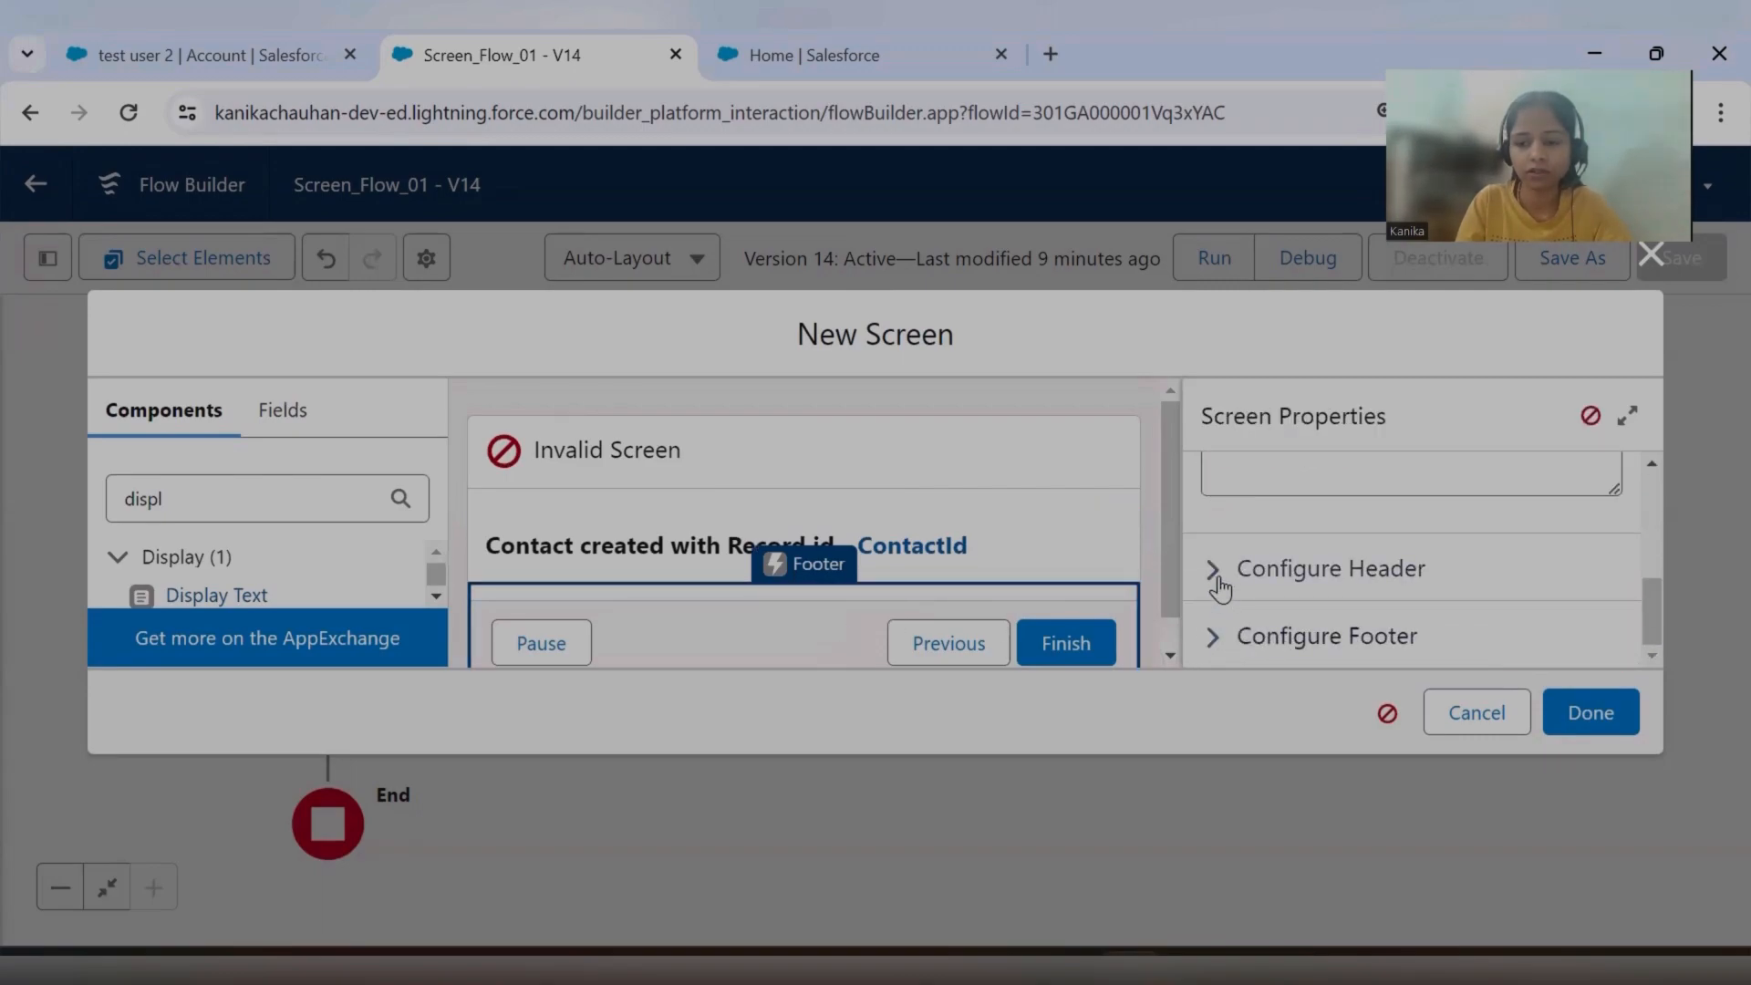
click(1225, 646)
scroll(1323, 638, down, 3)
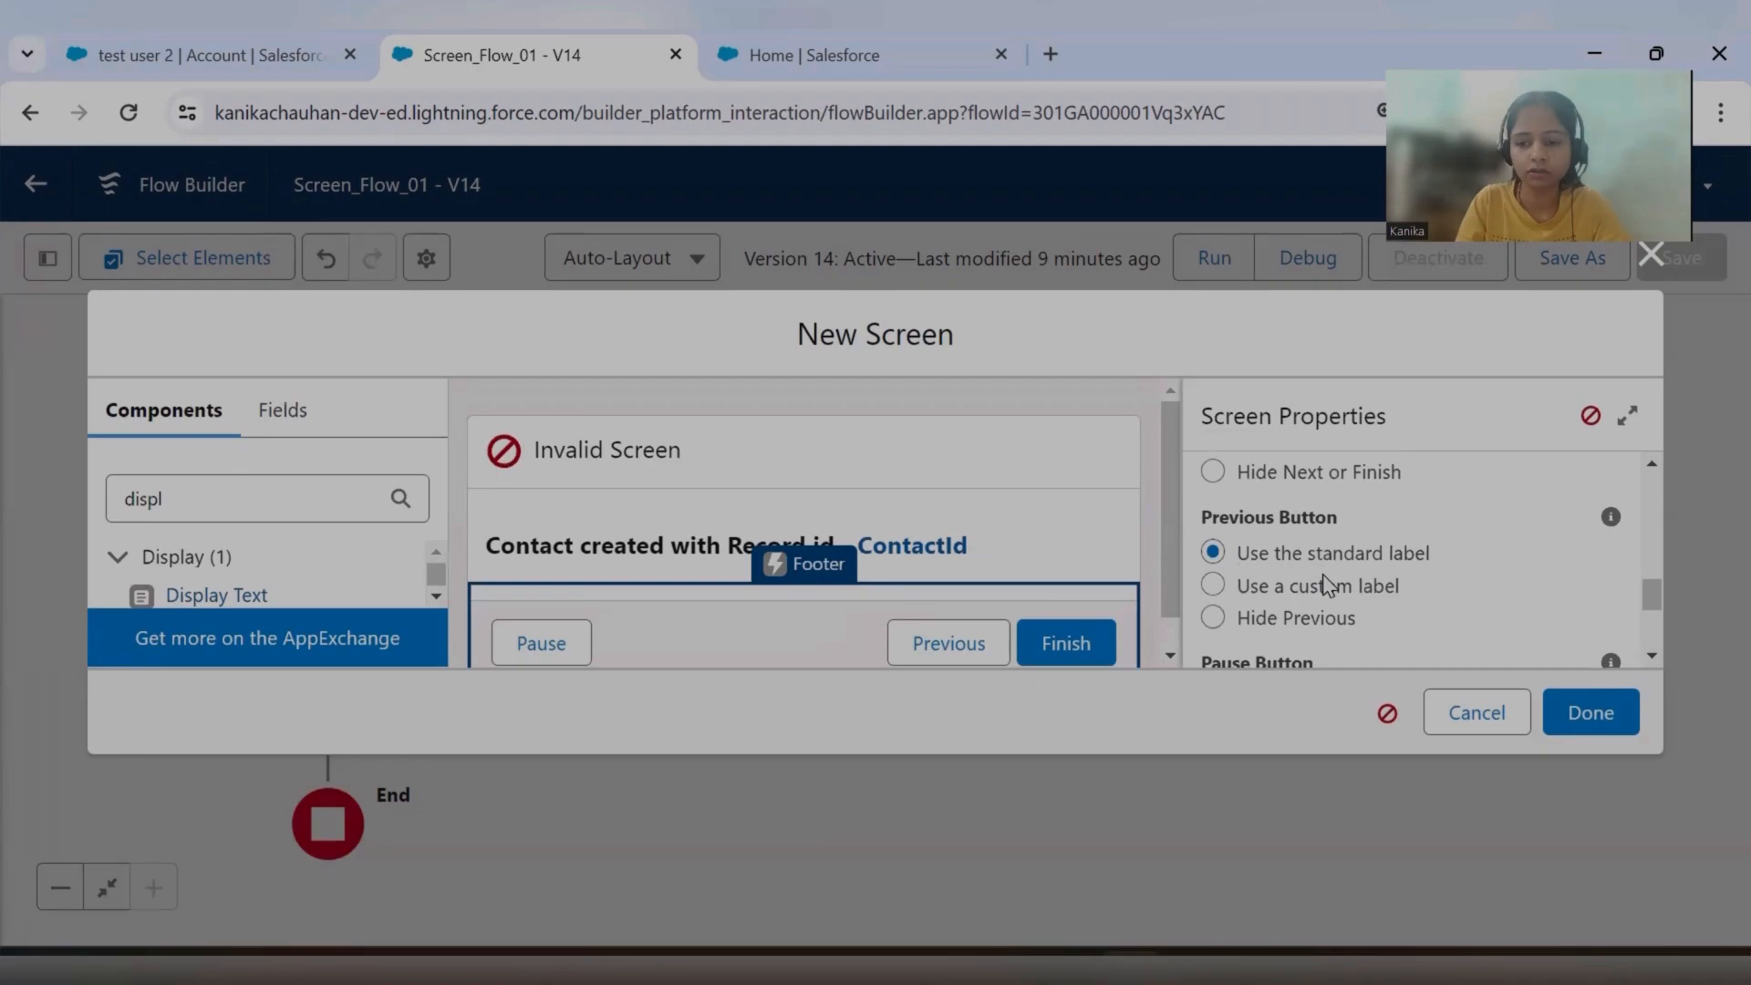
click(1238, 620)
scroll(1245, 630, down, 2)
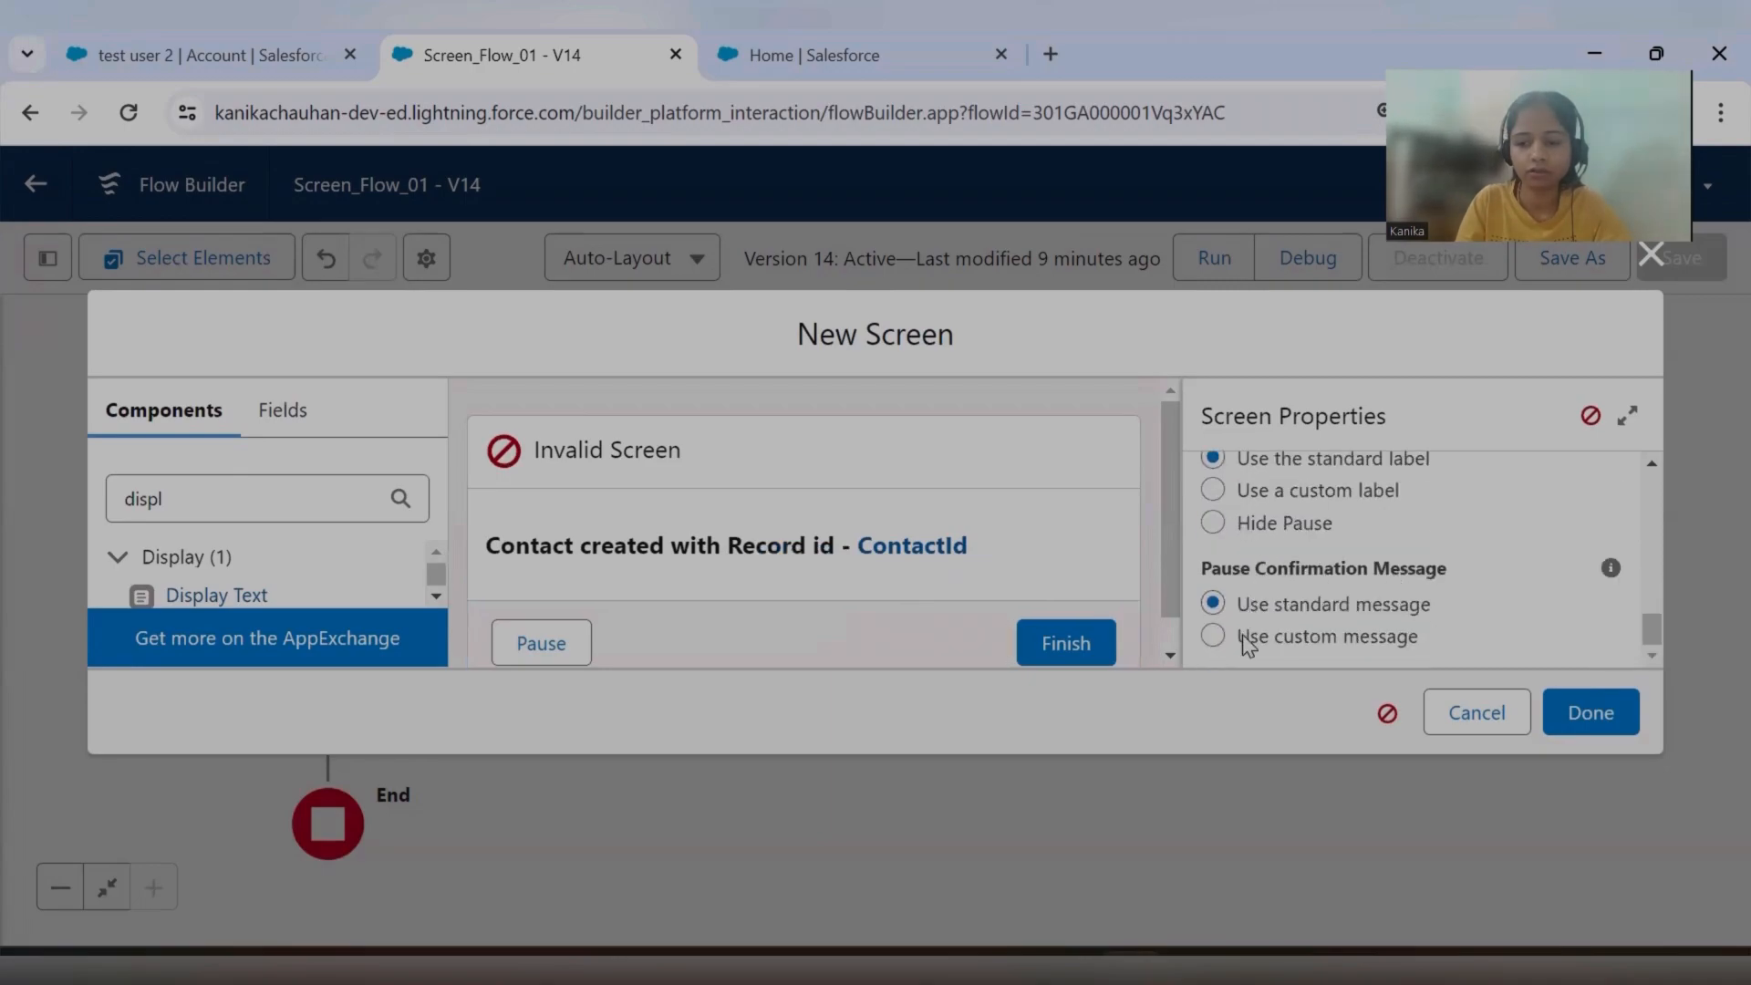
click(1214, 523)
scroll(1405, 579, up, 10)
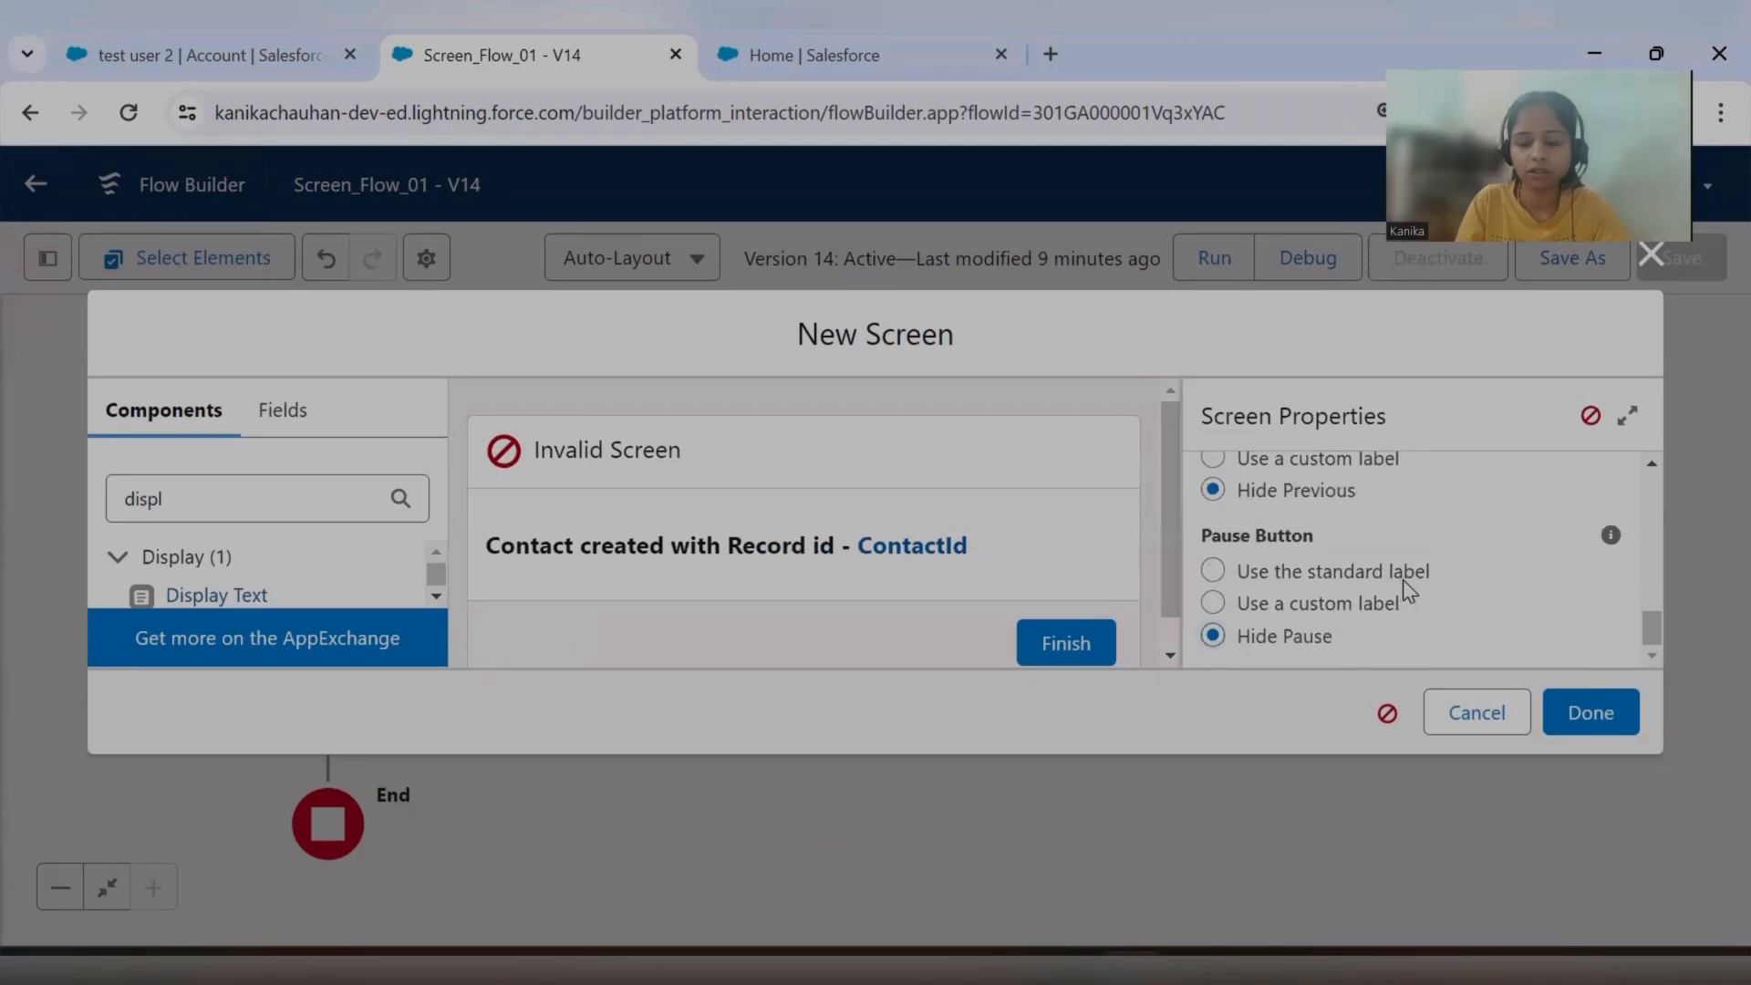
Set the new screen's label to "footer" and finish adding it to the flow.
scroll(1405, 579, up, 1)
click(1350, 539)
text(footer)
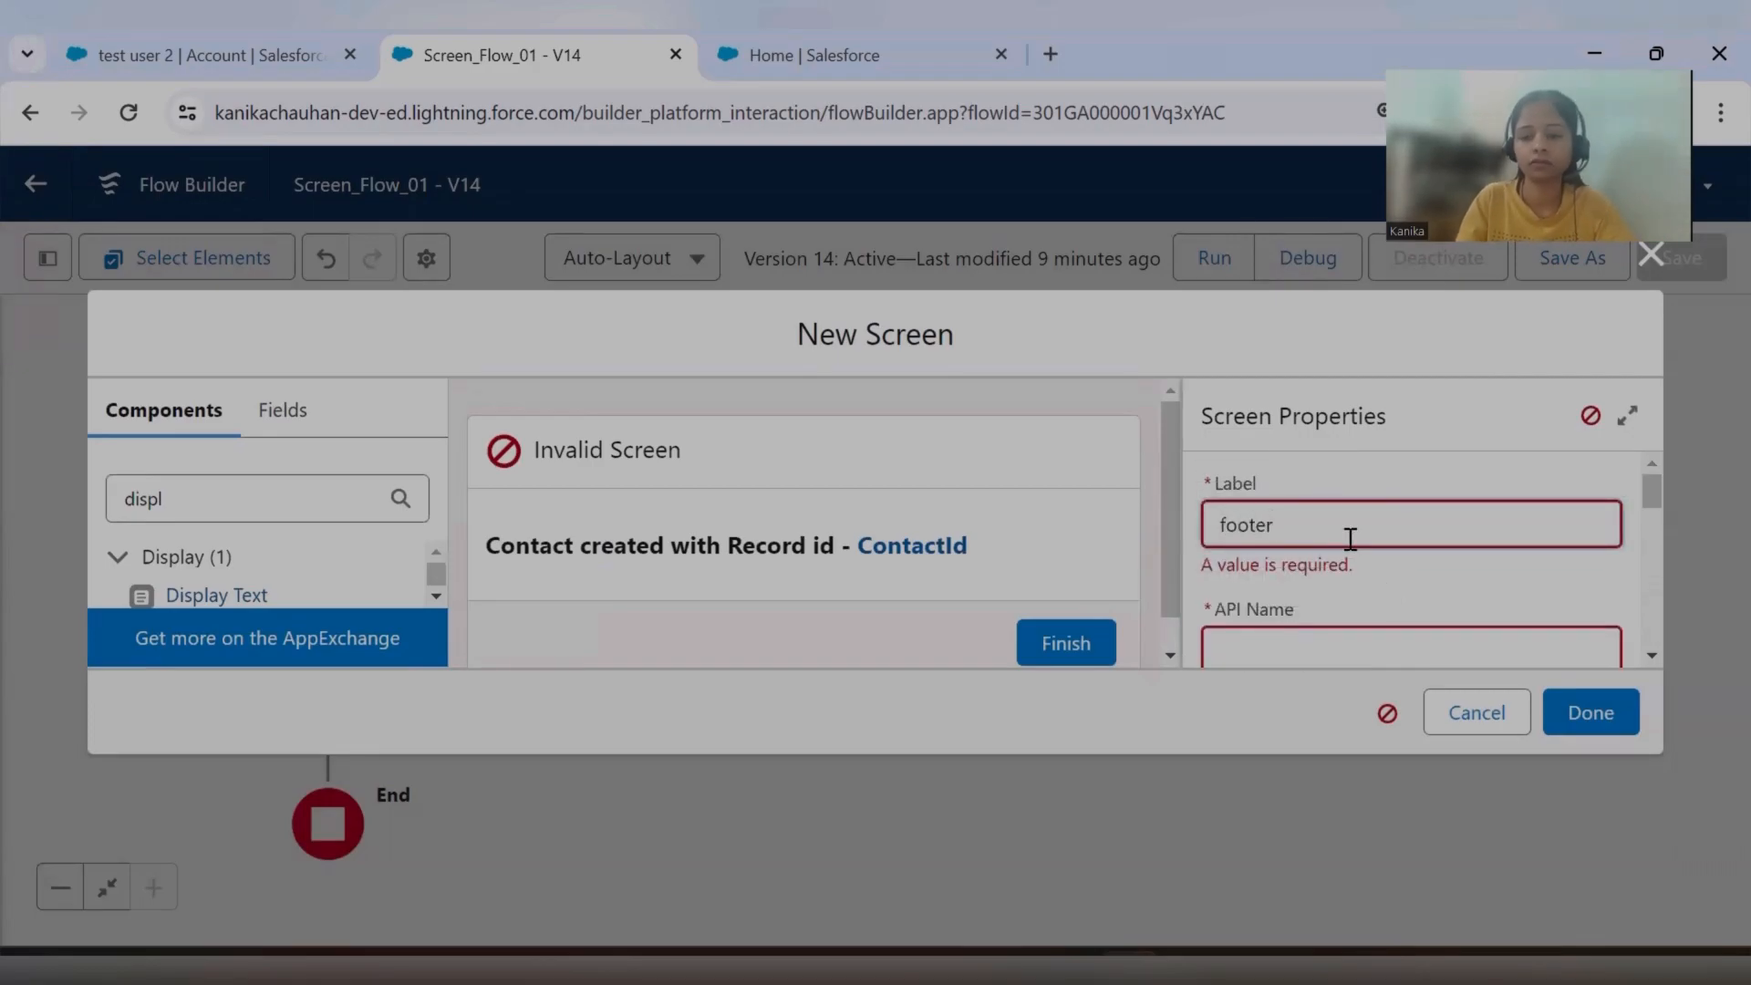
click(1627, 720)
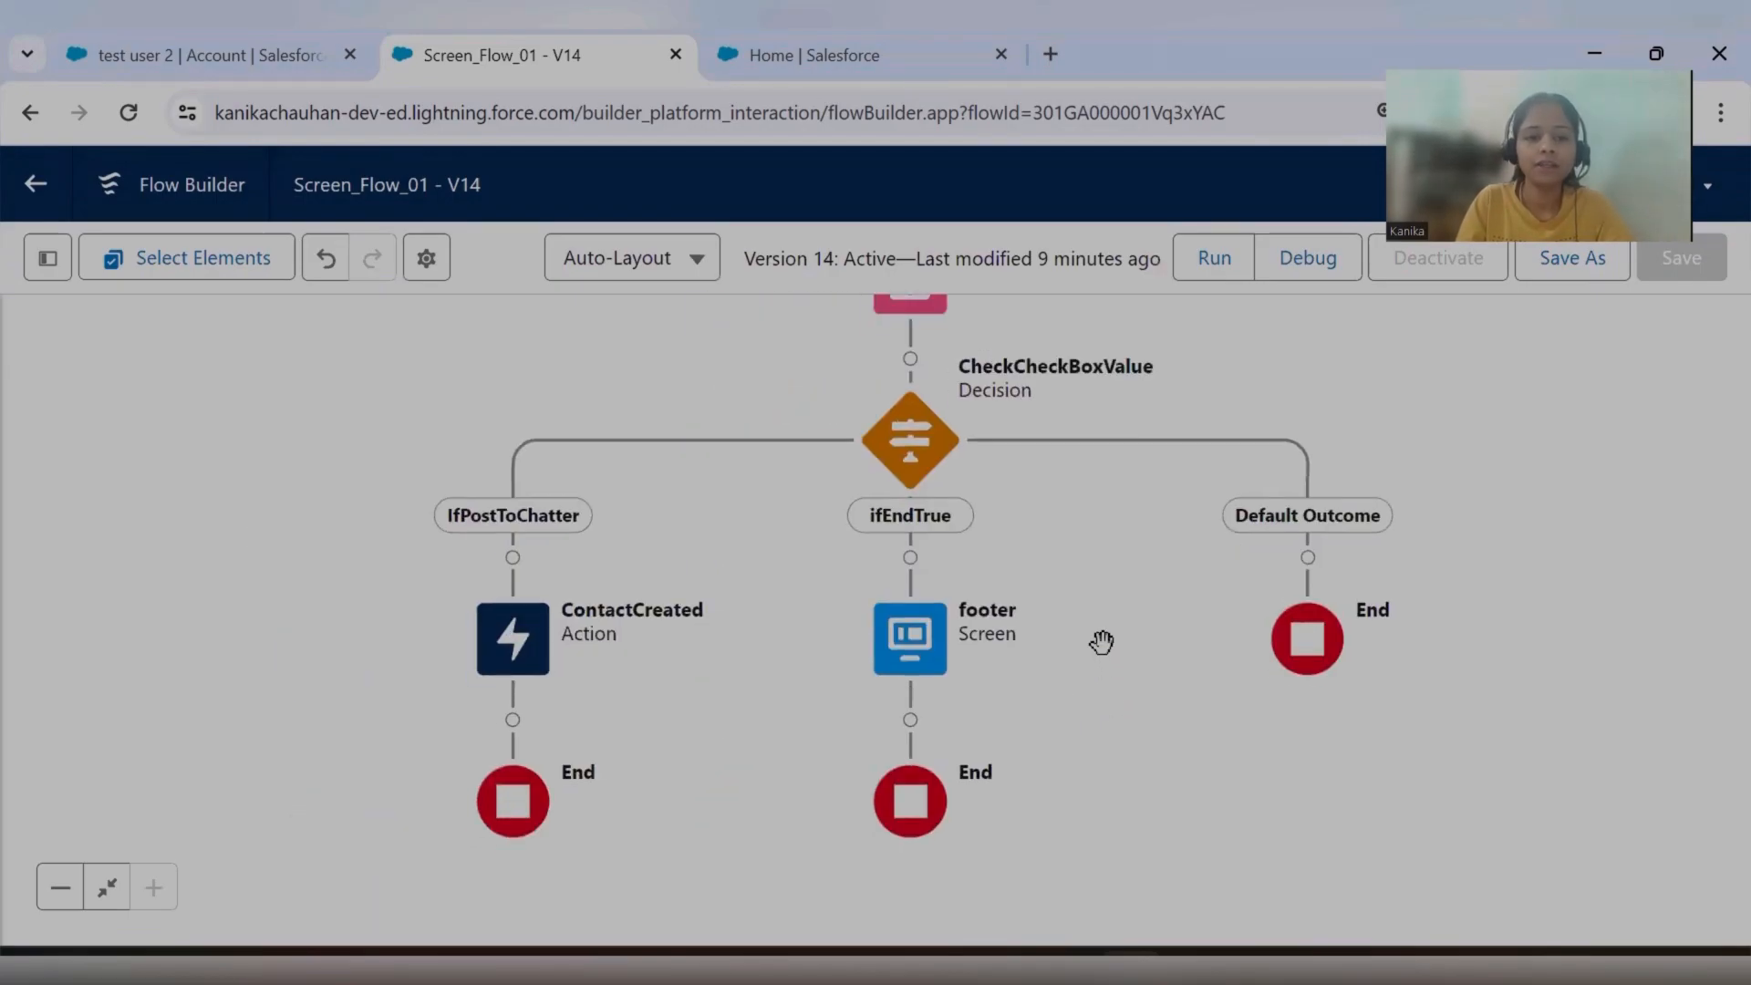
Review the flow from the Create Contact Record screen down through the CheckCheckBoxValue decision and its branches.
key(ctrl+minus)
drag(1045, 602, 1077, 813)
scroll(989, 395, up, 1)
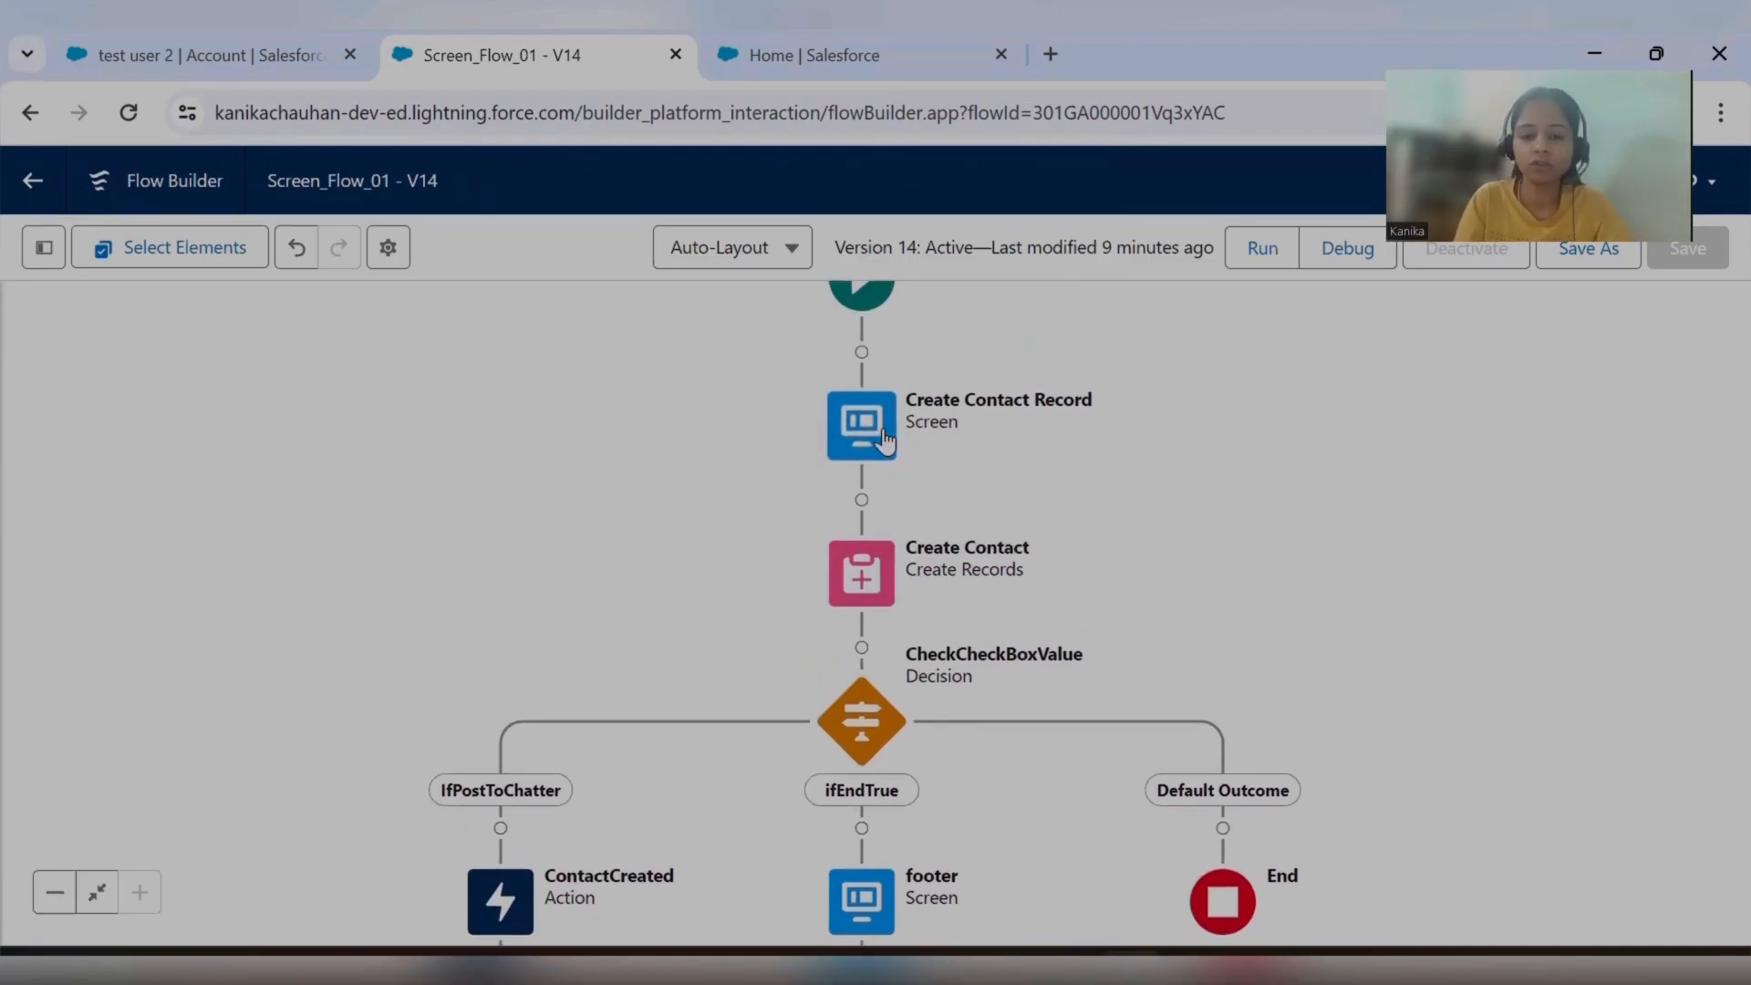
drag(958, 508, 958, 364)
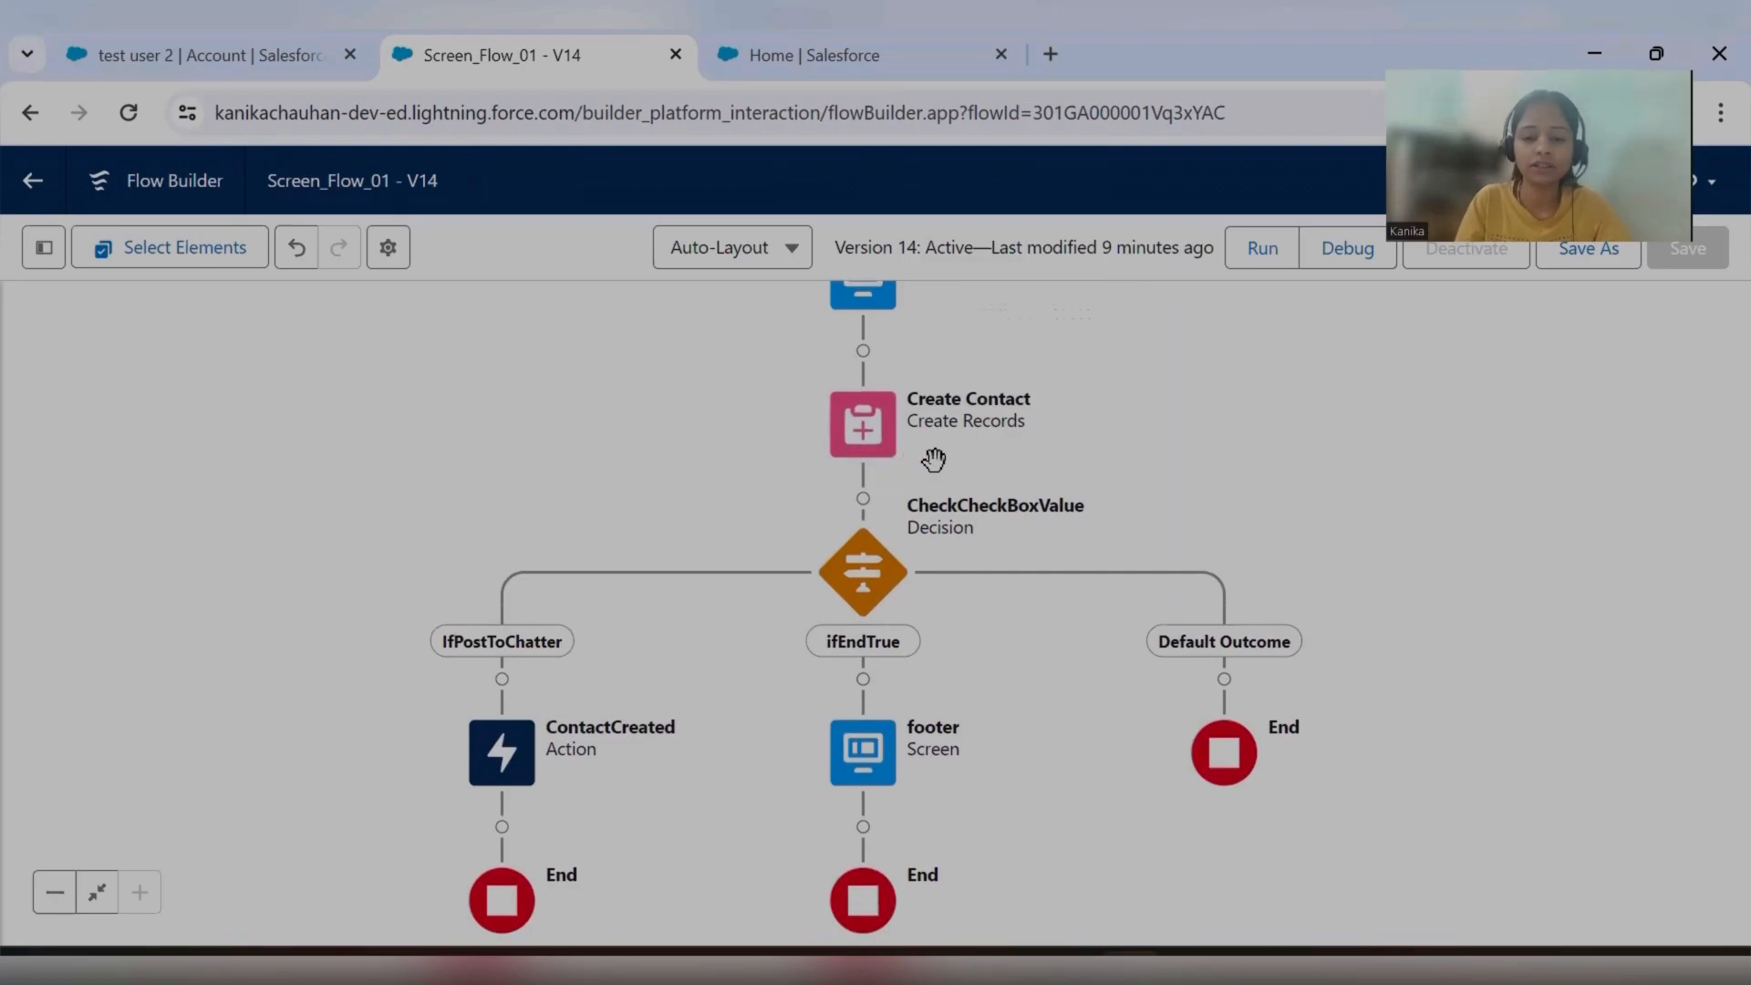
drag(933, 459, 954, 535)
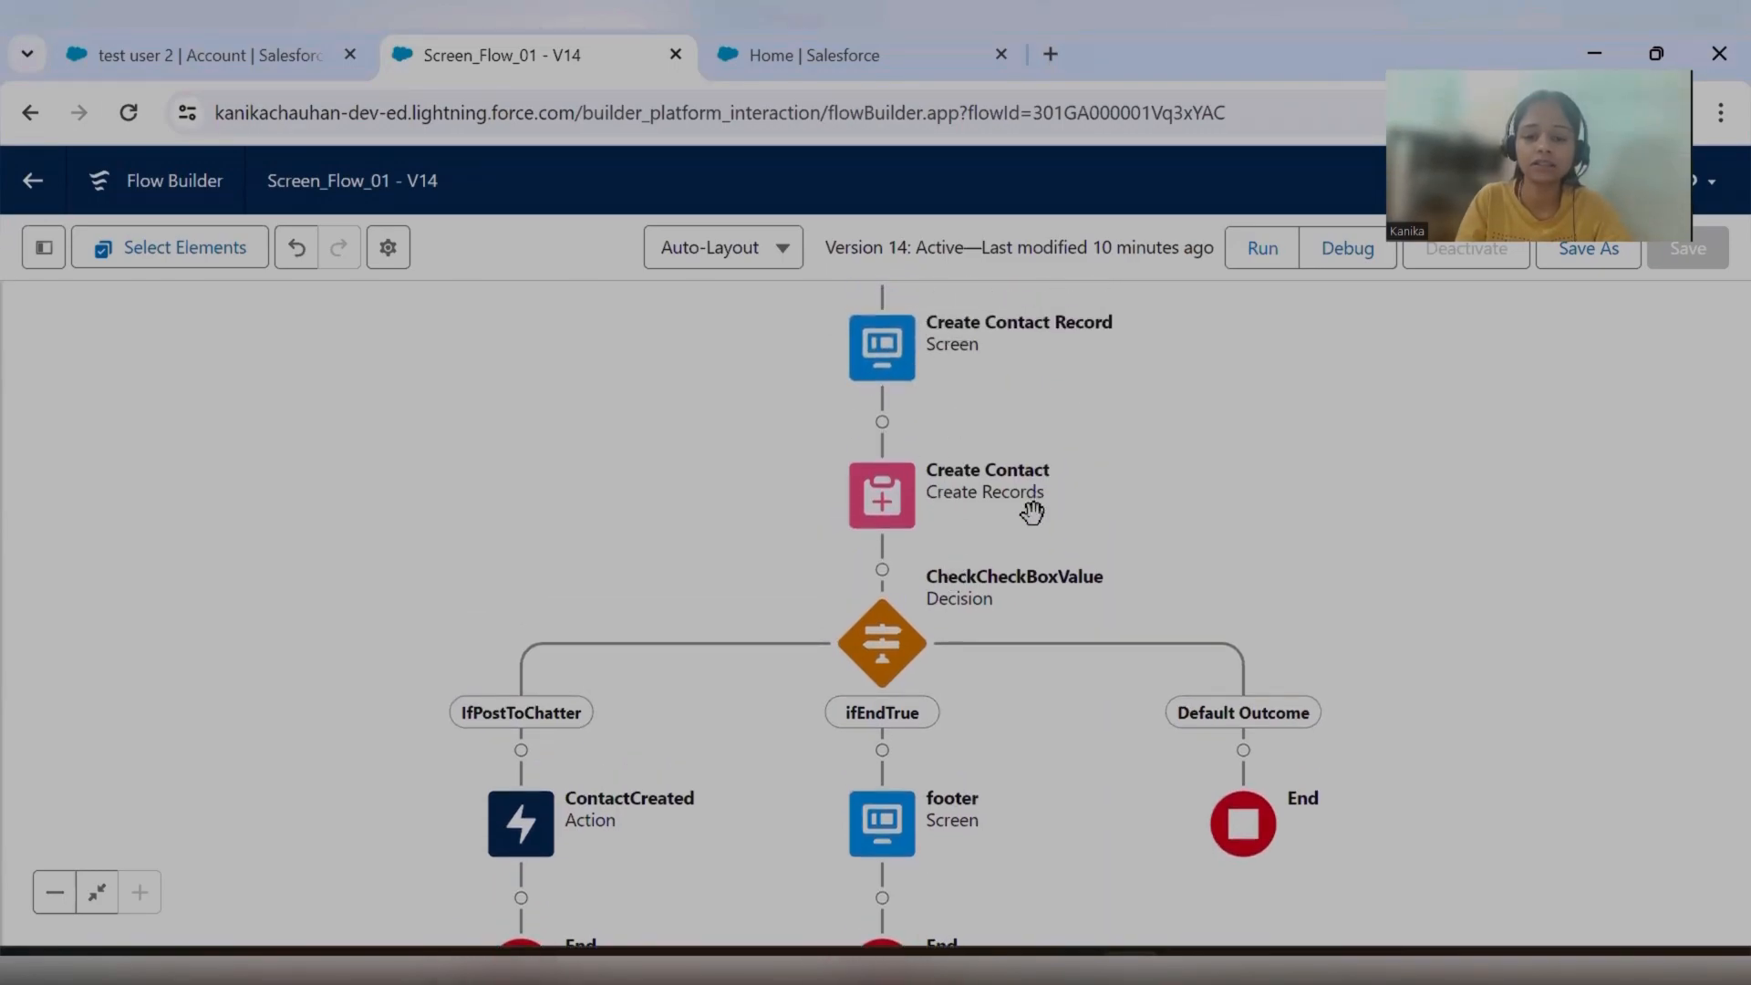
drag(1028, 505, 1028, 375)
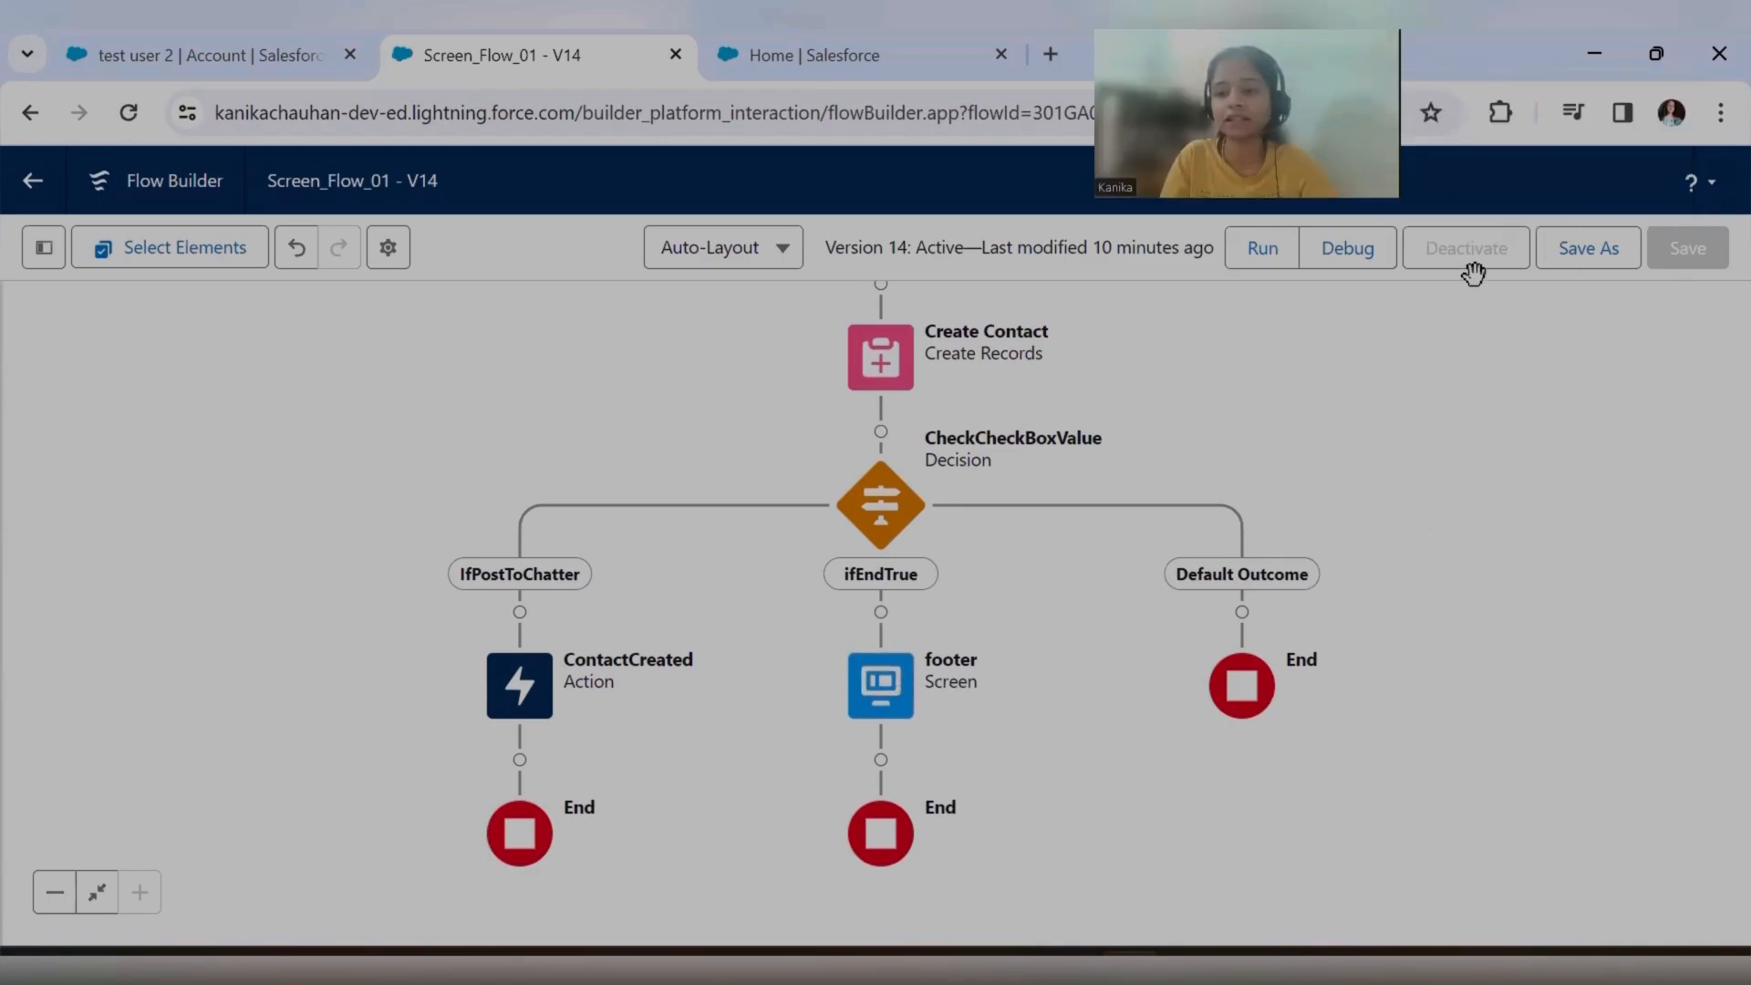
Save Screen_Flow_01 as a new version and activate it.
click(1589, 248)
click(1386, 746)
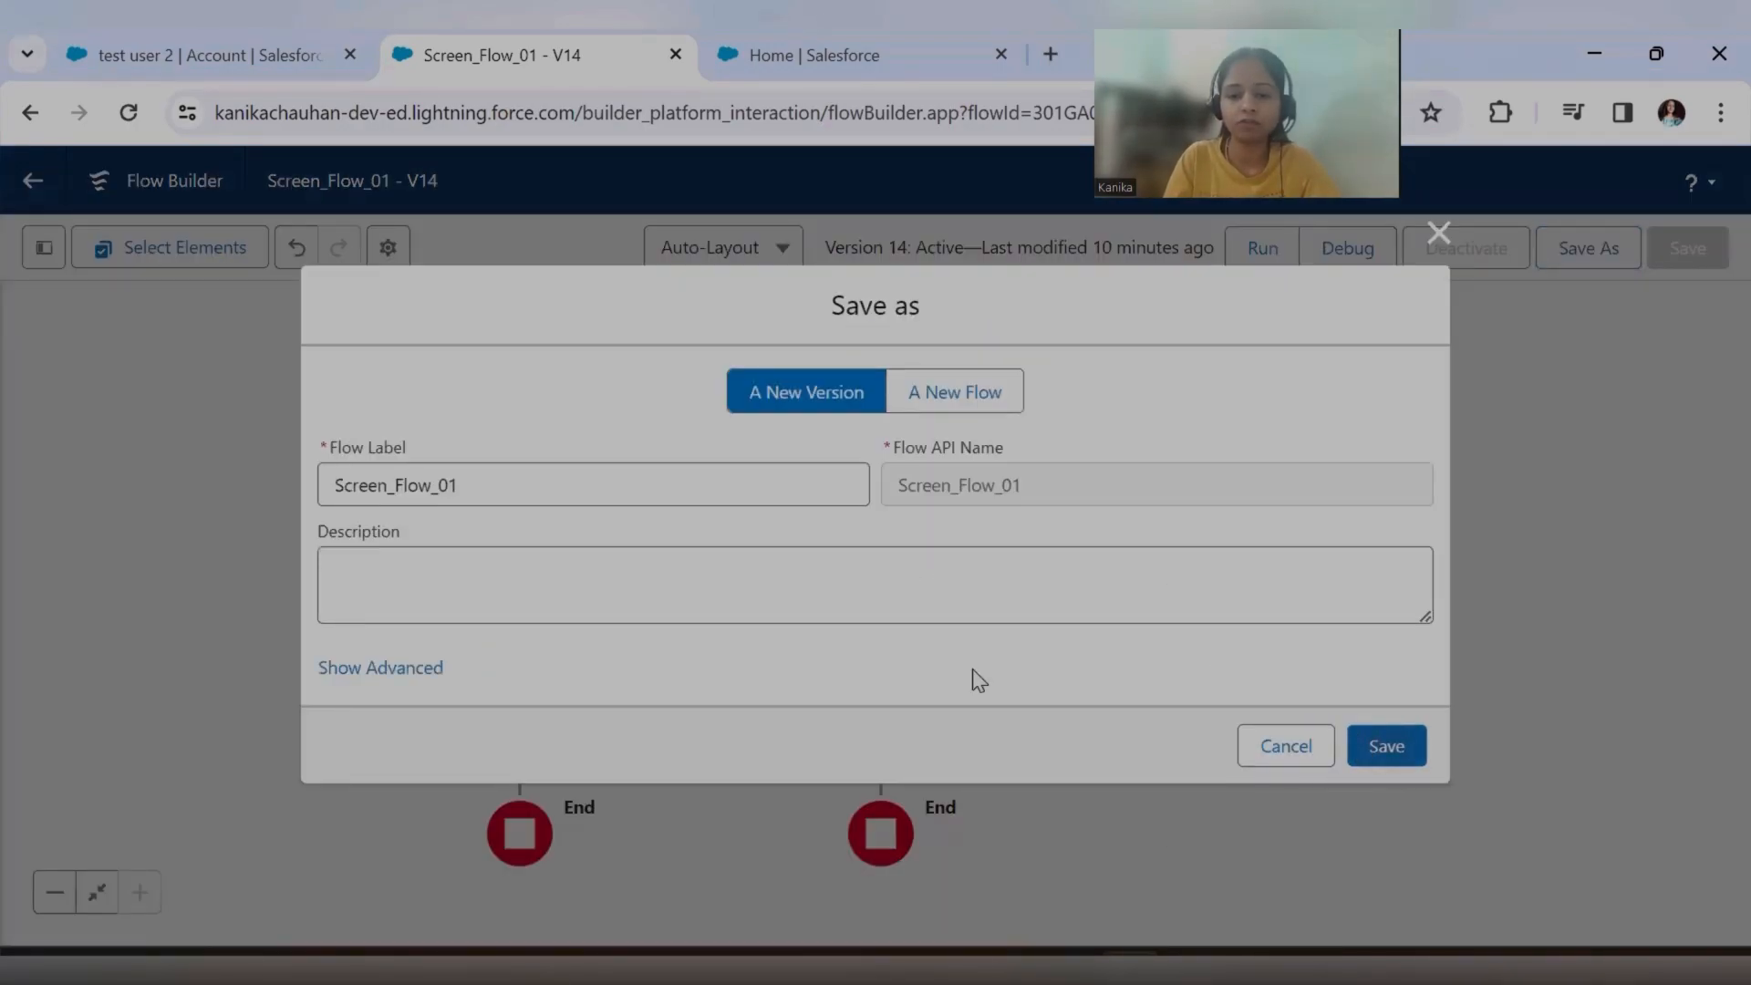
click(1478, 264)
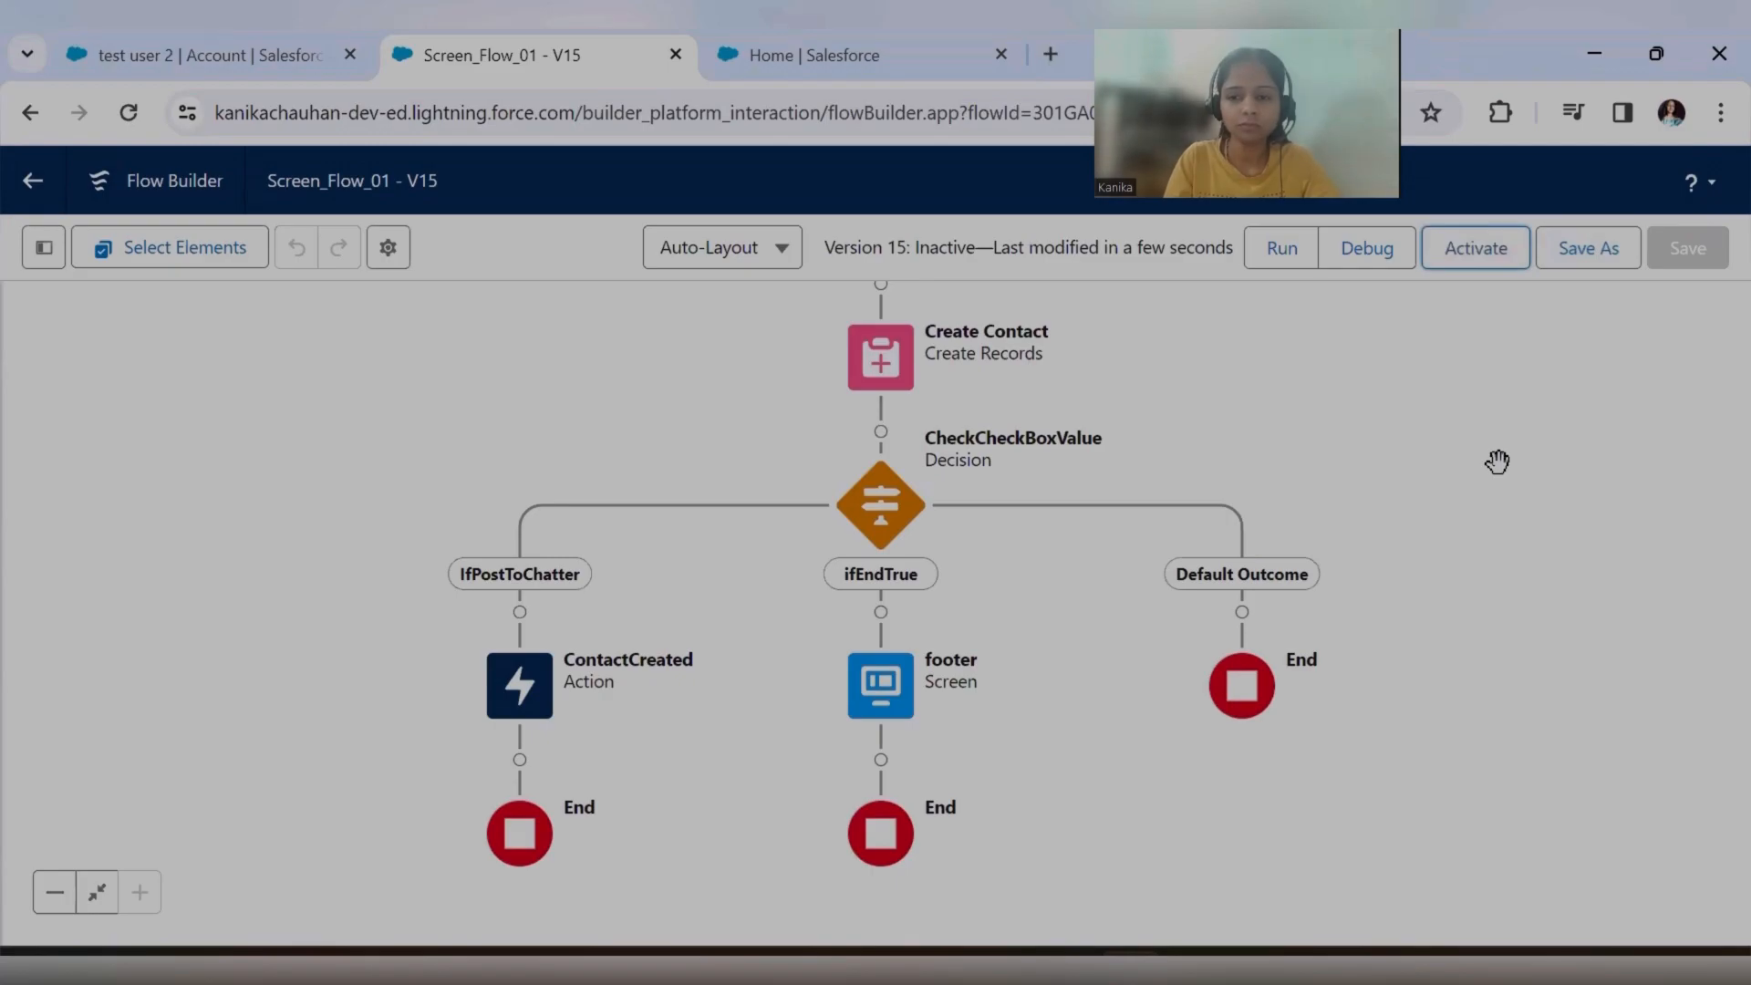
Start a debug run of the flow, using the record ID copied from the test user 2 account's URL as recordId.
click(1349, 265)
click(223, 50)
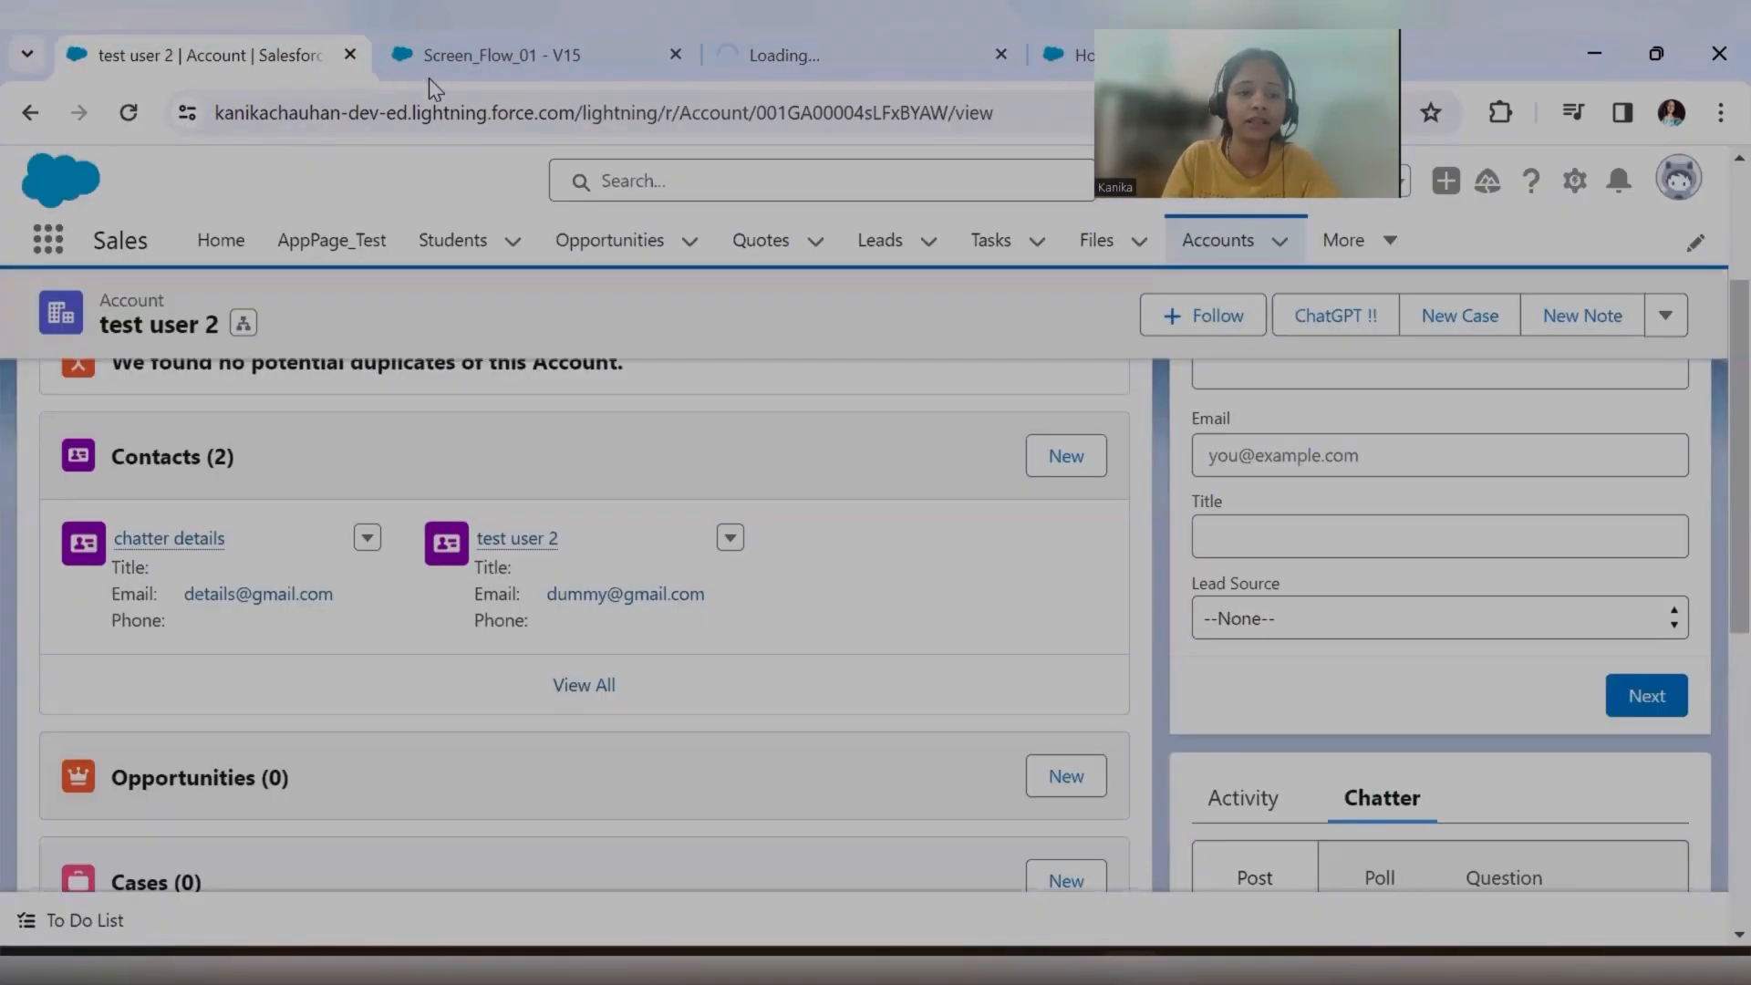
click(881, 110)
double_click(879, 110)
key(ctrl+c)
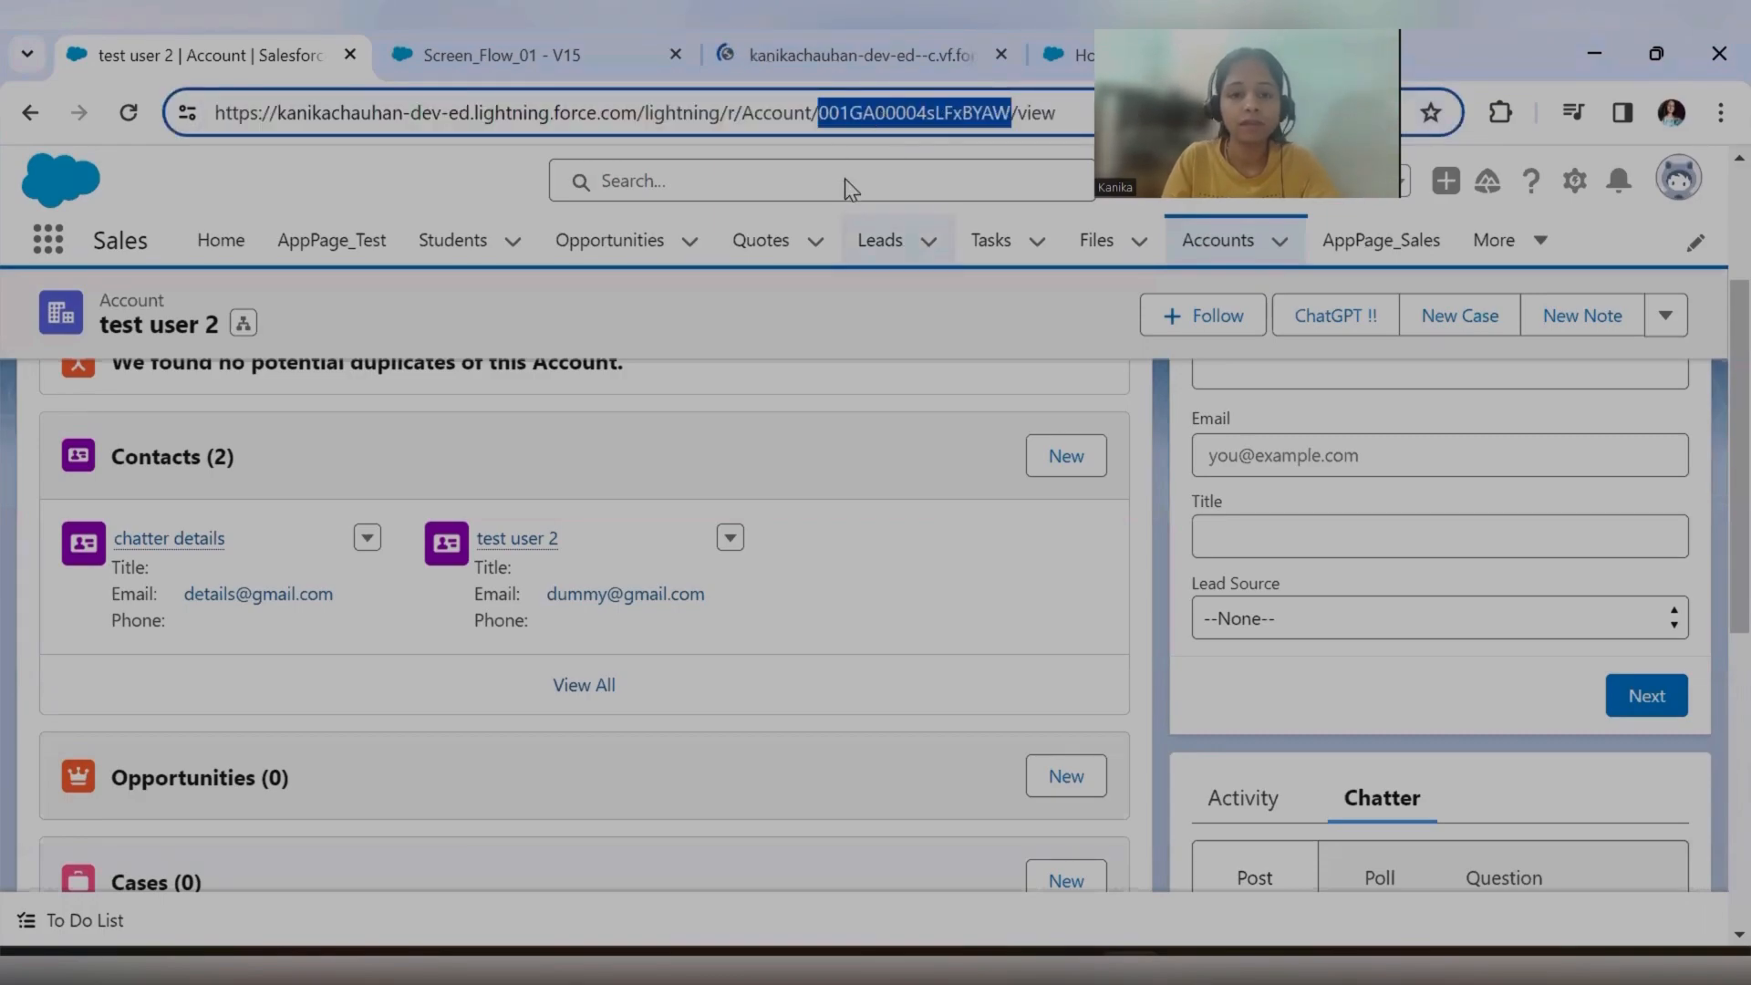
click(834, 53)
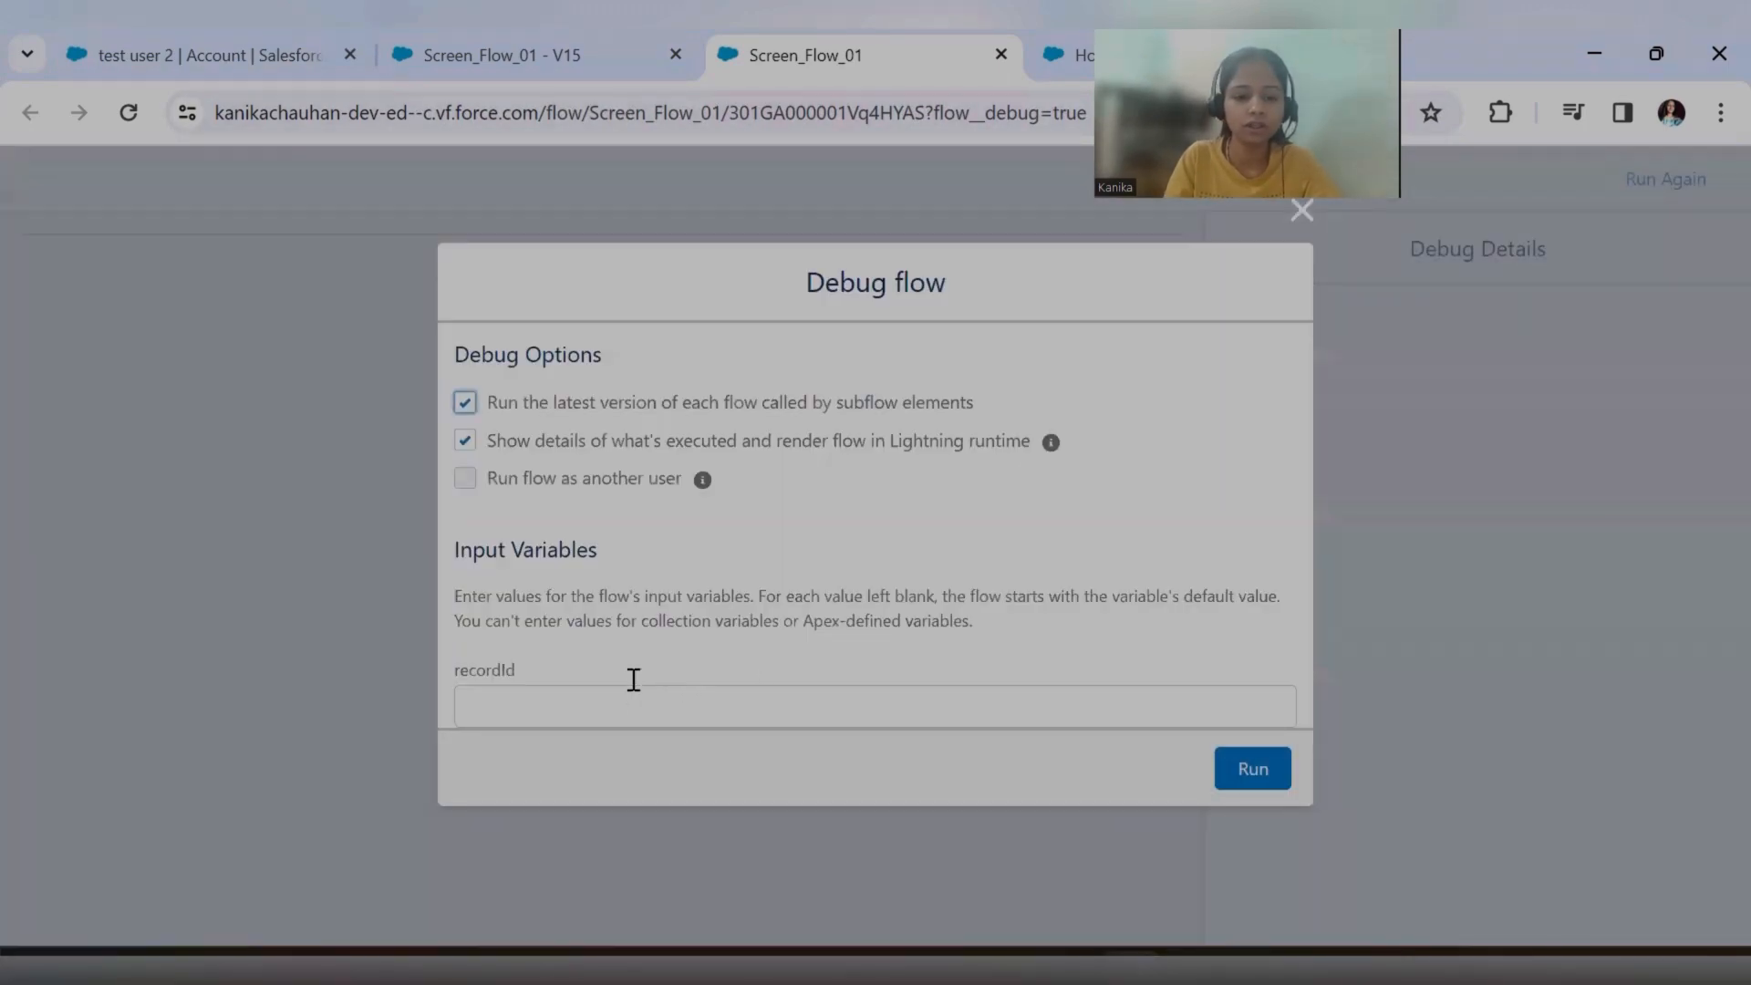
click(712, 704)
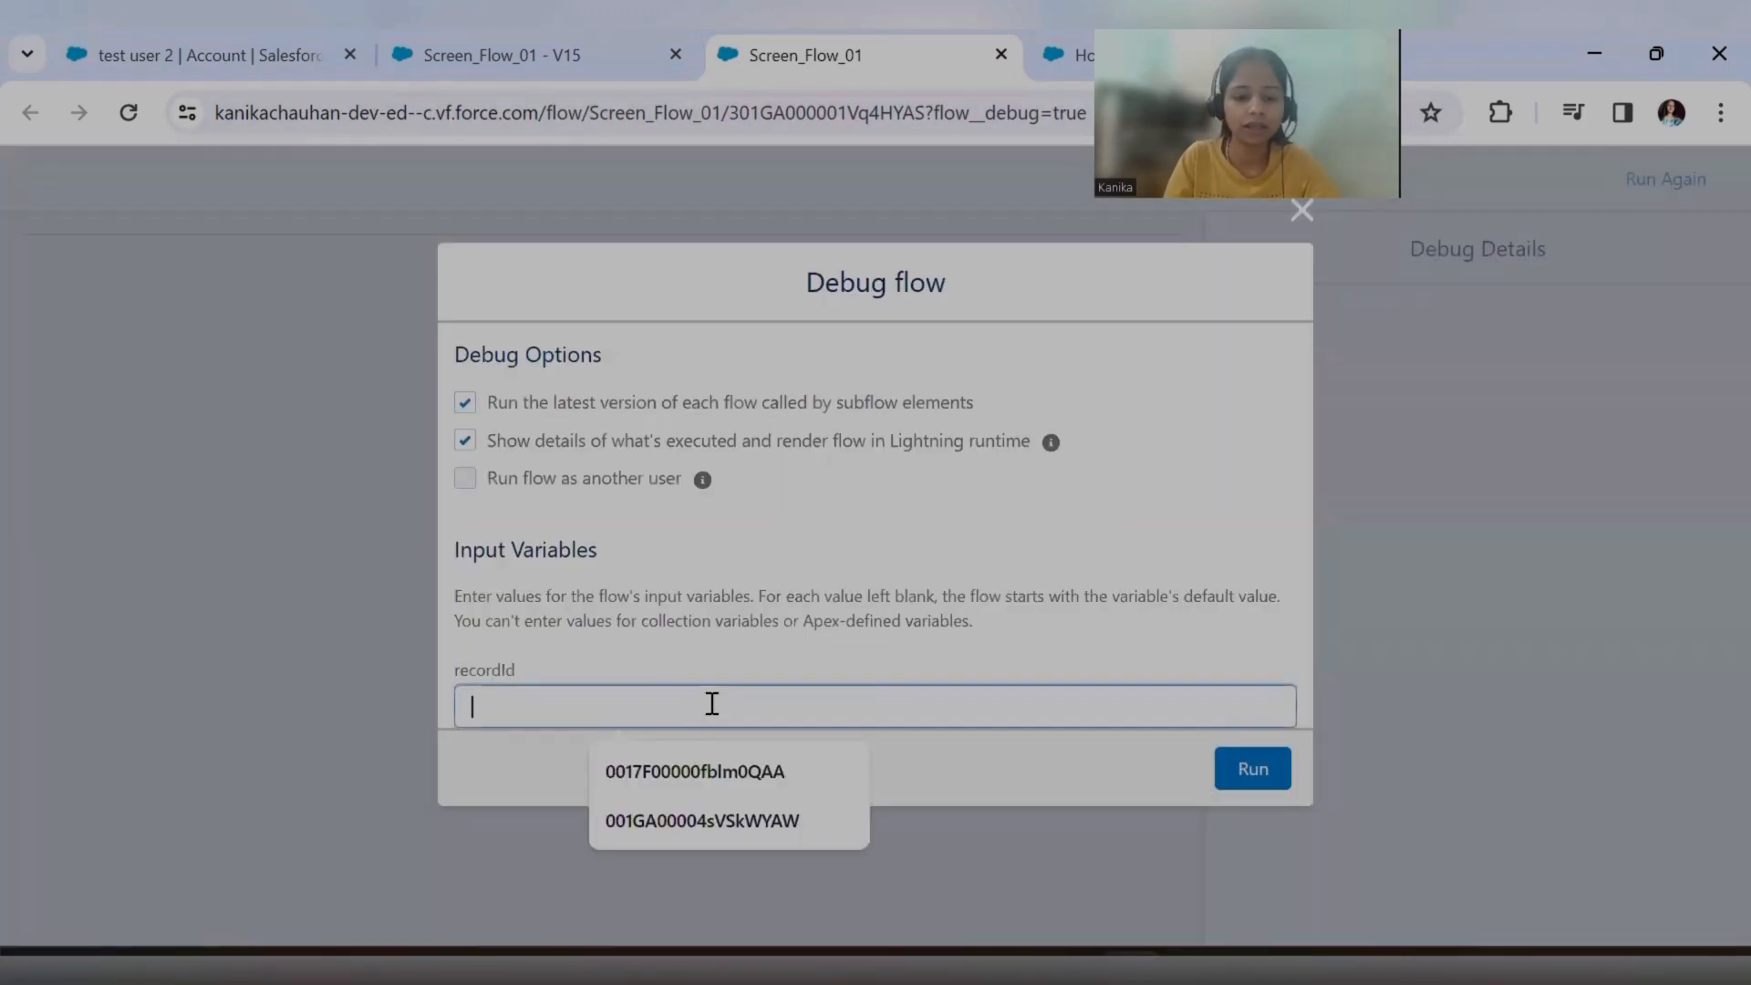
key(ctrl+v)
click(1247, 769)
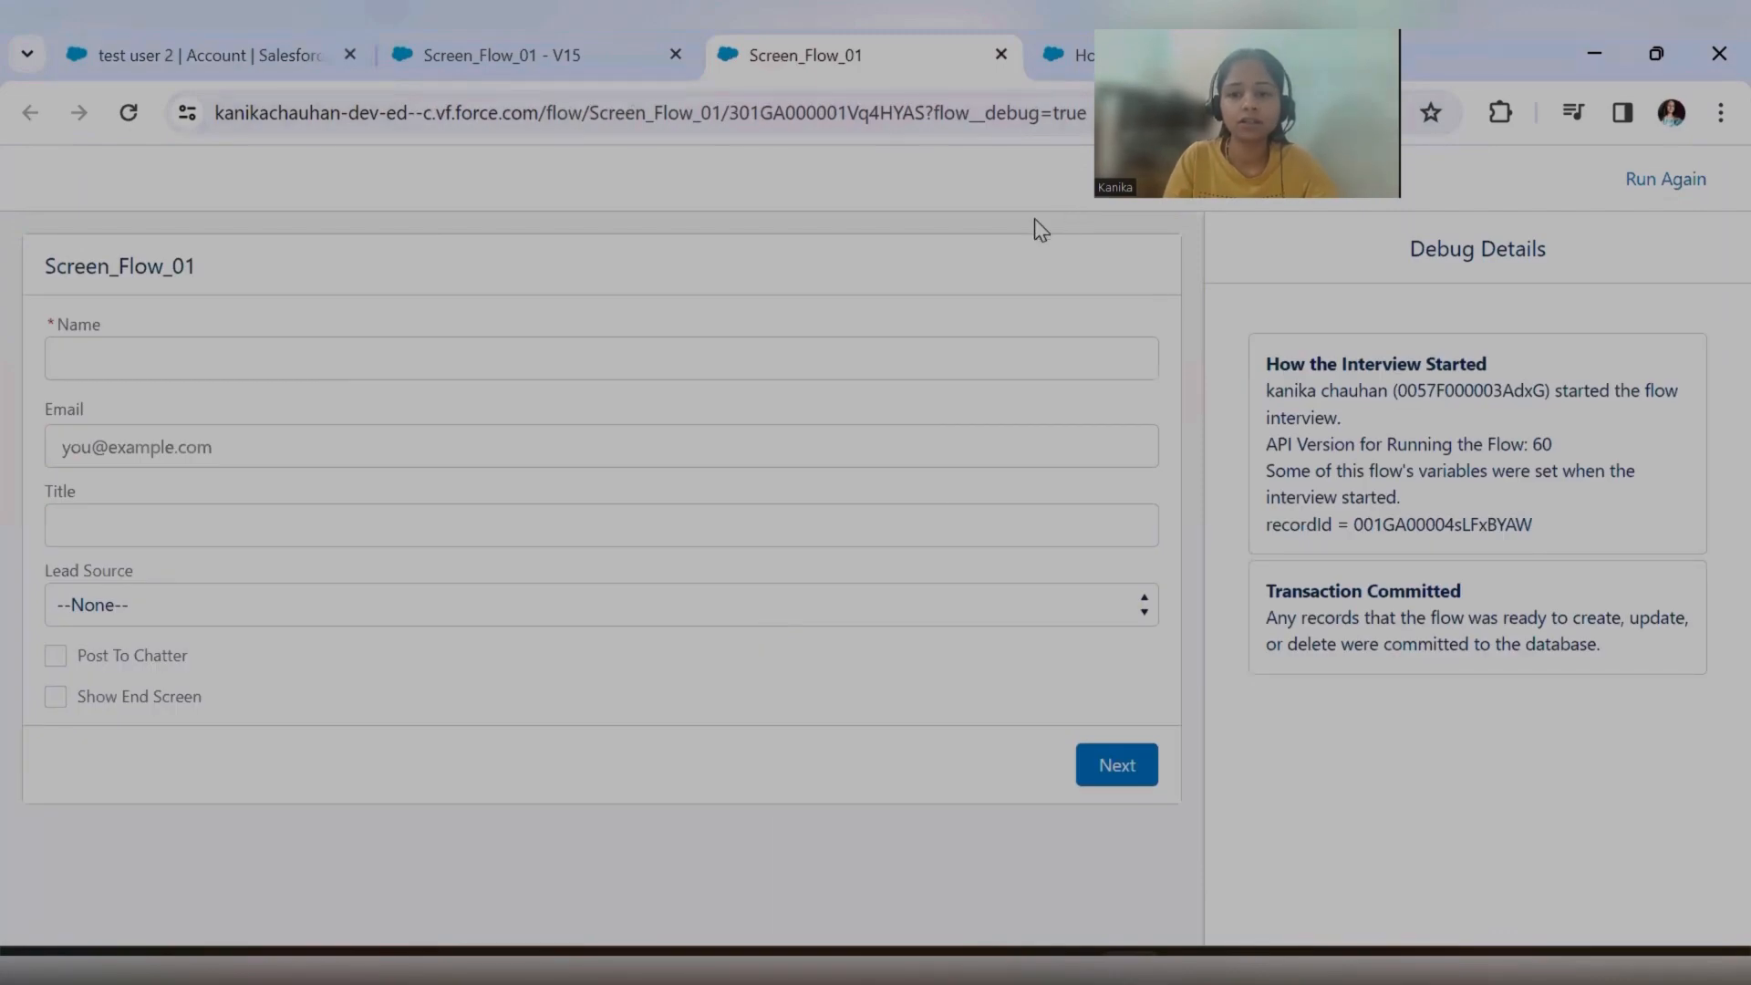
In the debug run's contact form, enter "dummy value" as the name and fill in the contact's e-mail.
click(504, 55)
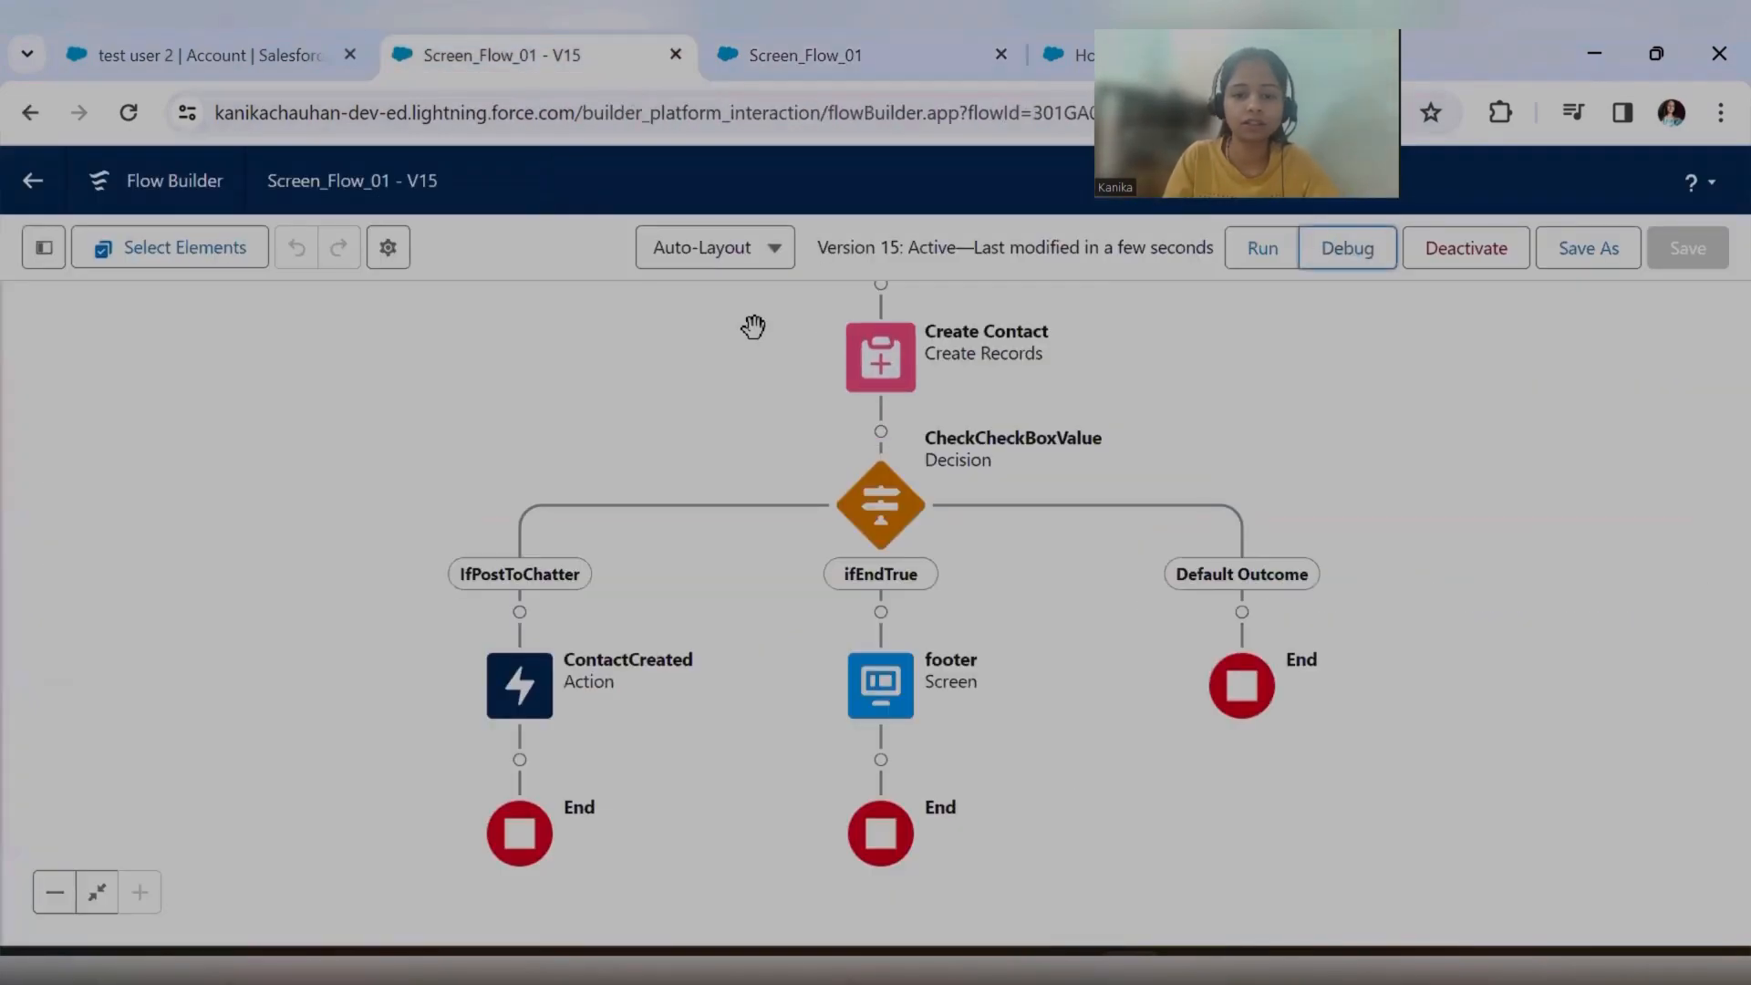
click(807, 58)
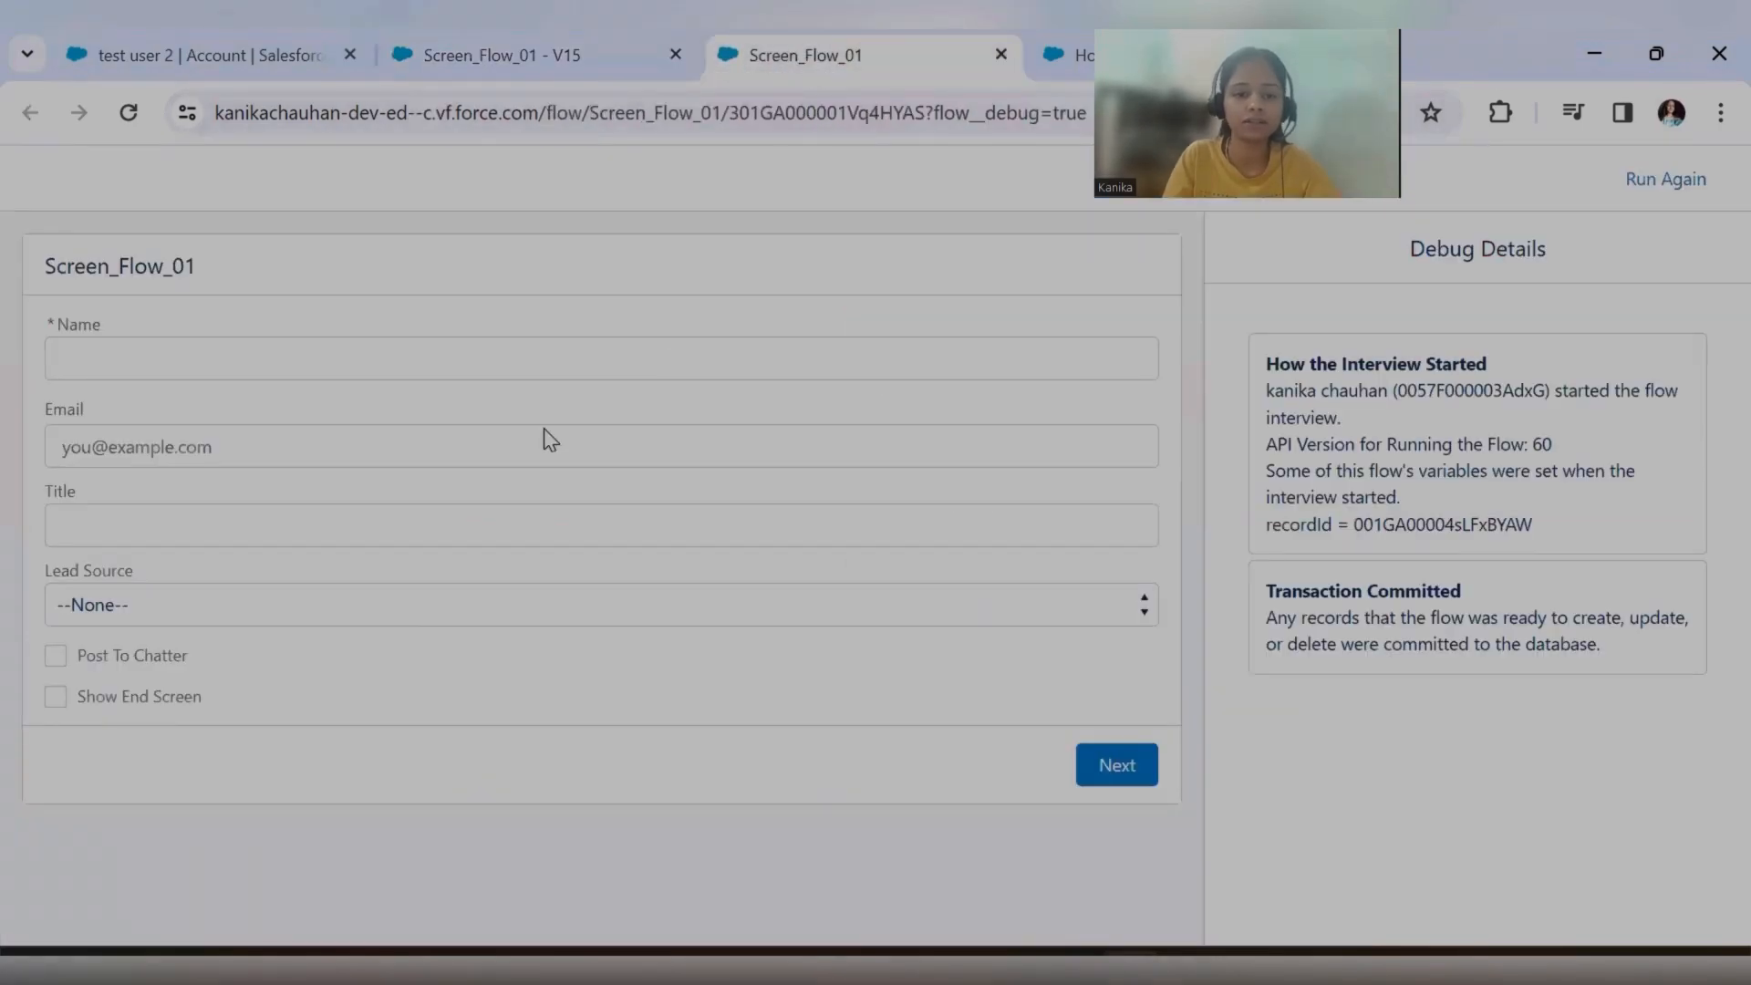
click(284, 363)
text(dummy )
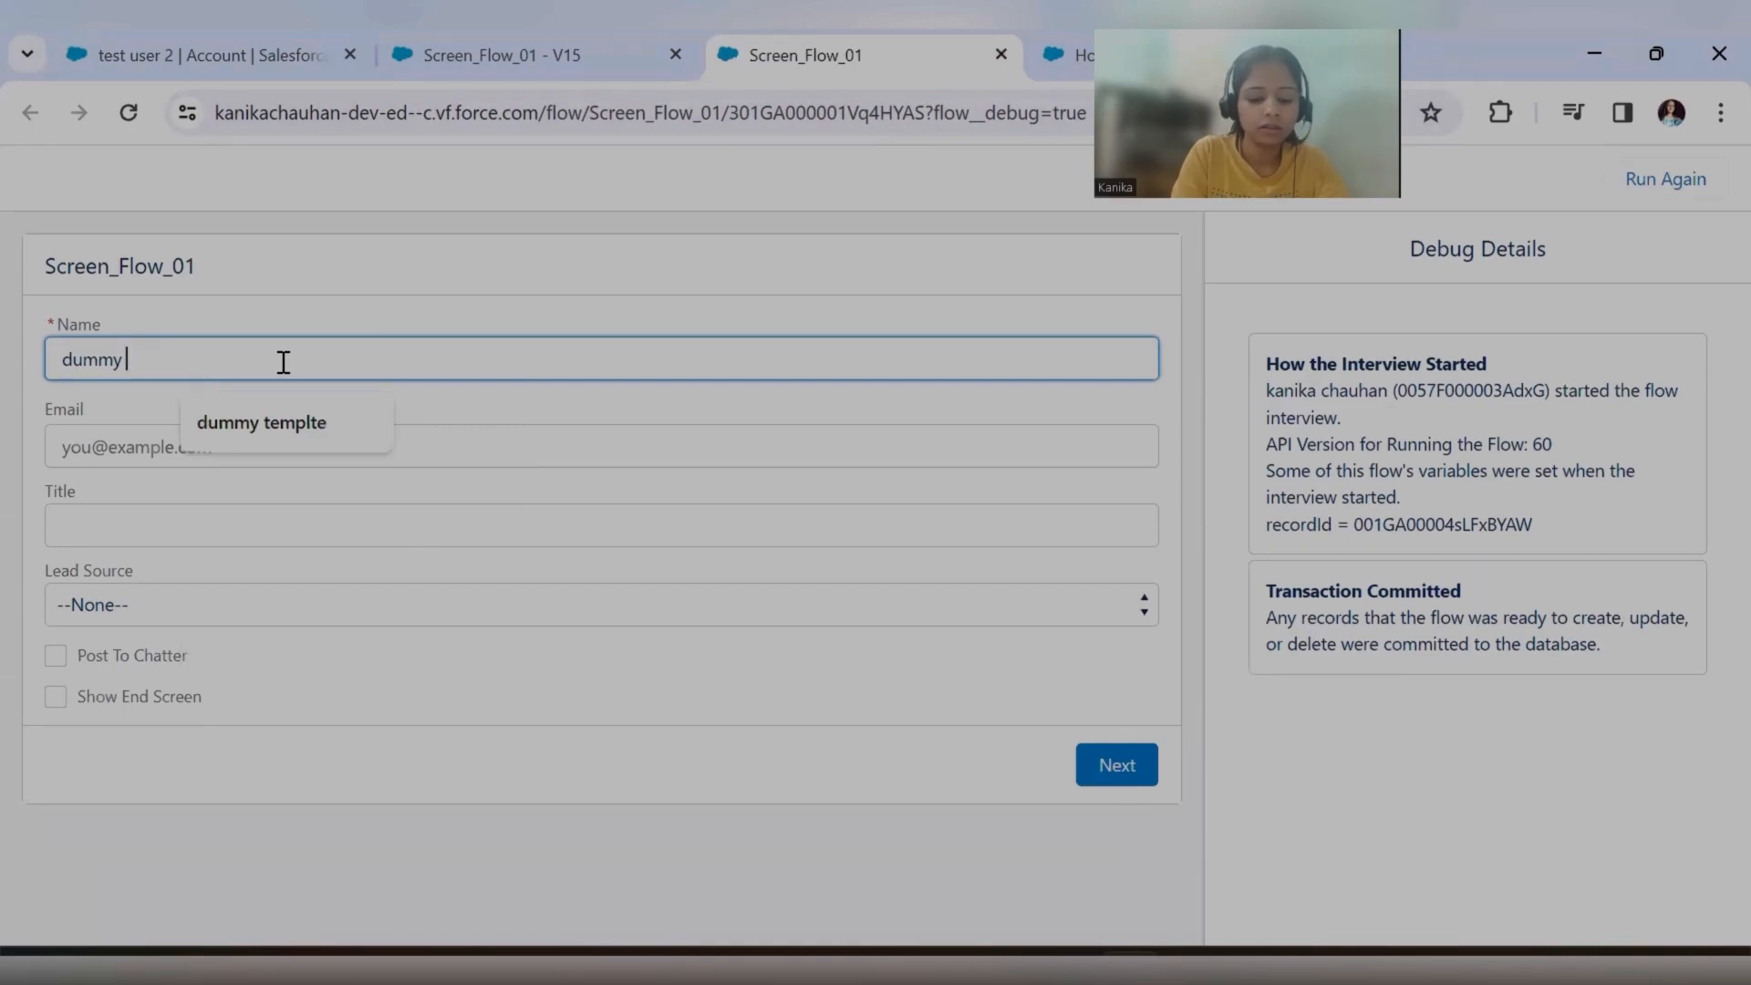
text(value)
click(288, 442)
text(va)
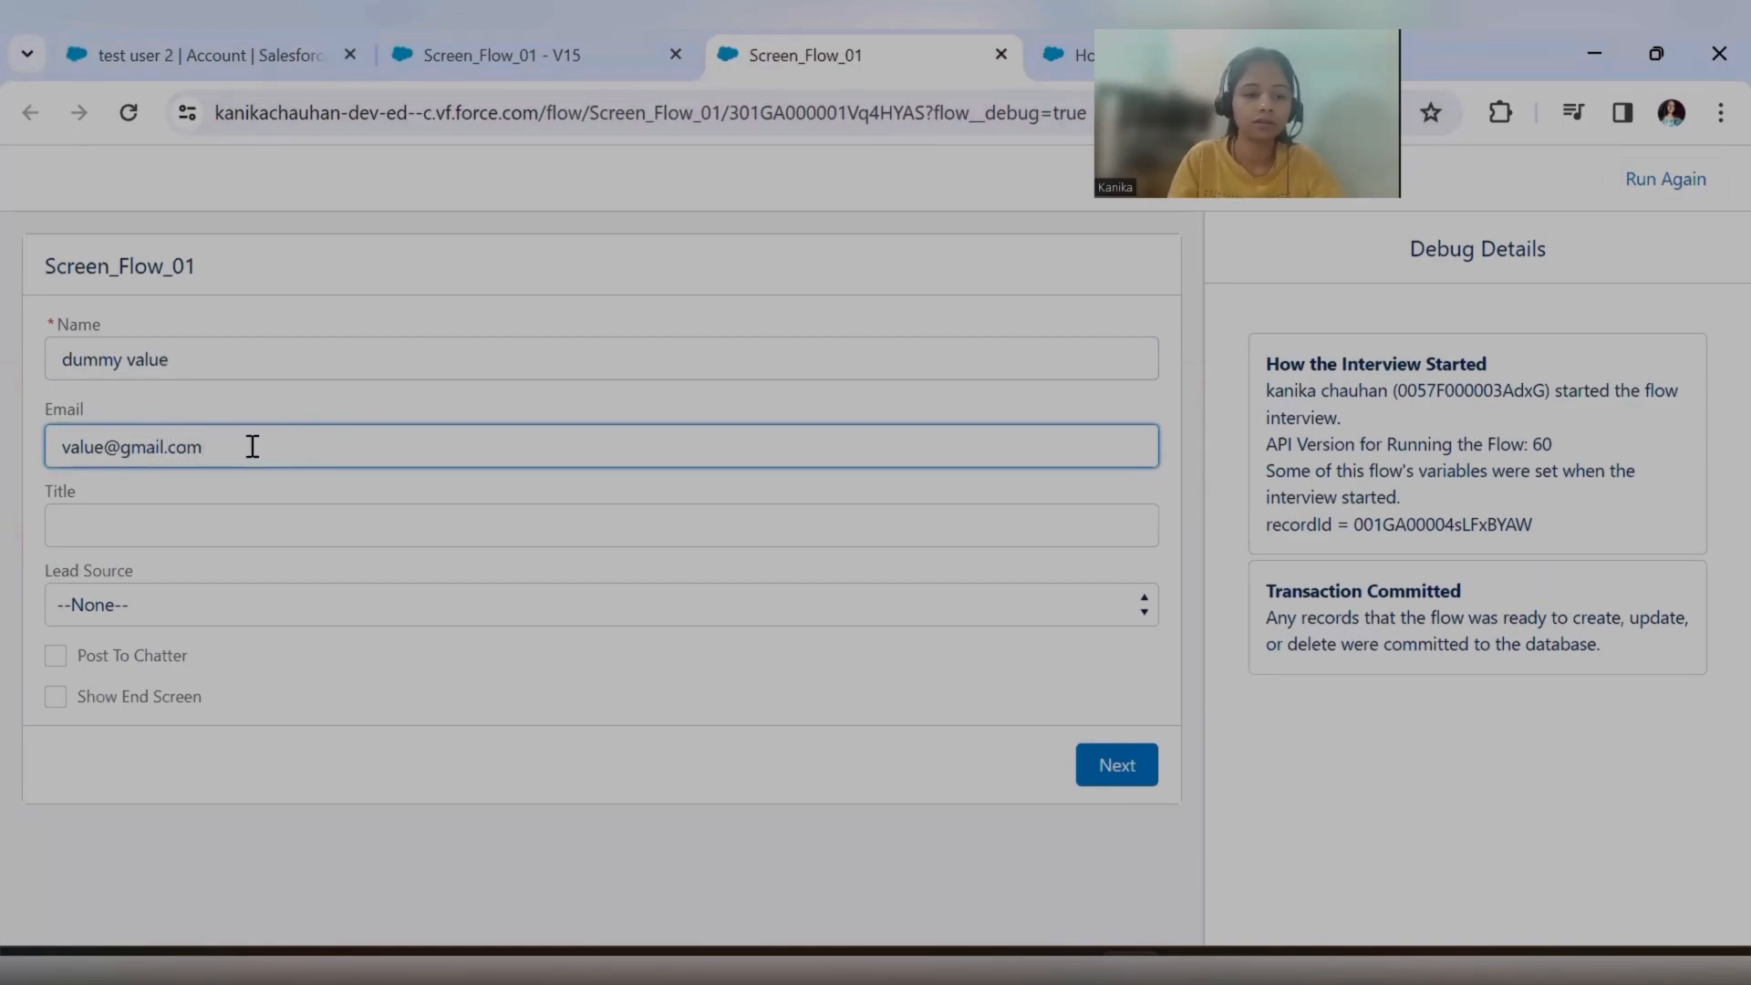
Choose Phone Inquiry as the Lead Source, enable Post To Chatter, and submit the contact form.
click(197, 611)
click(193, 696)
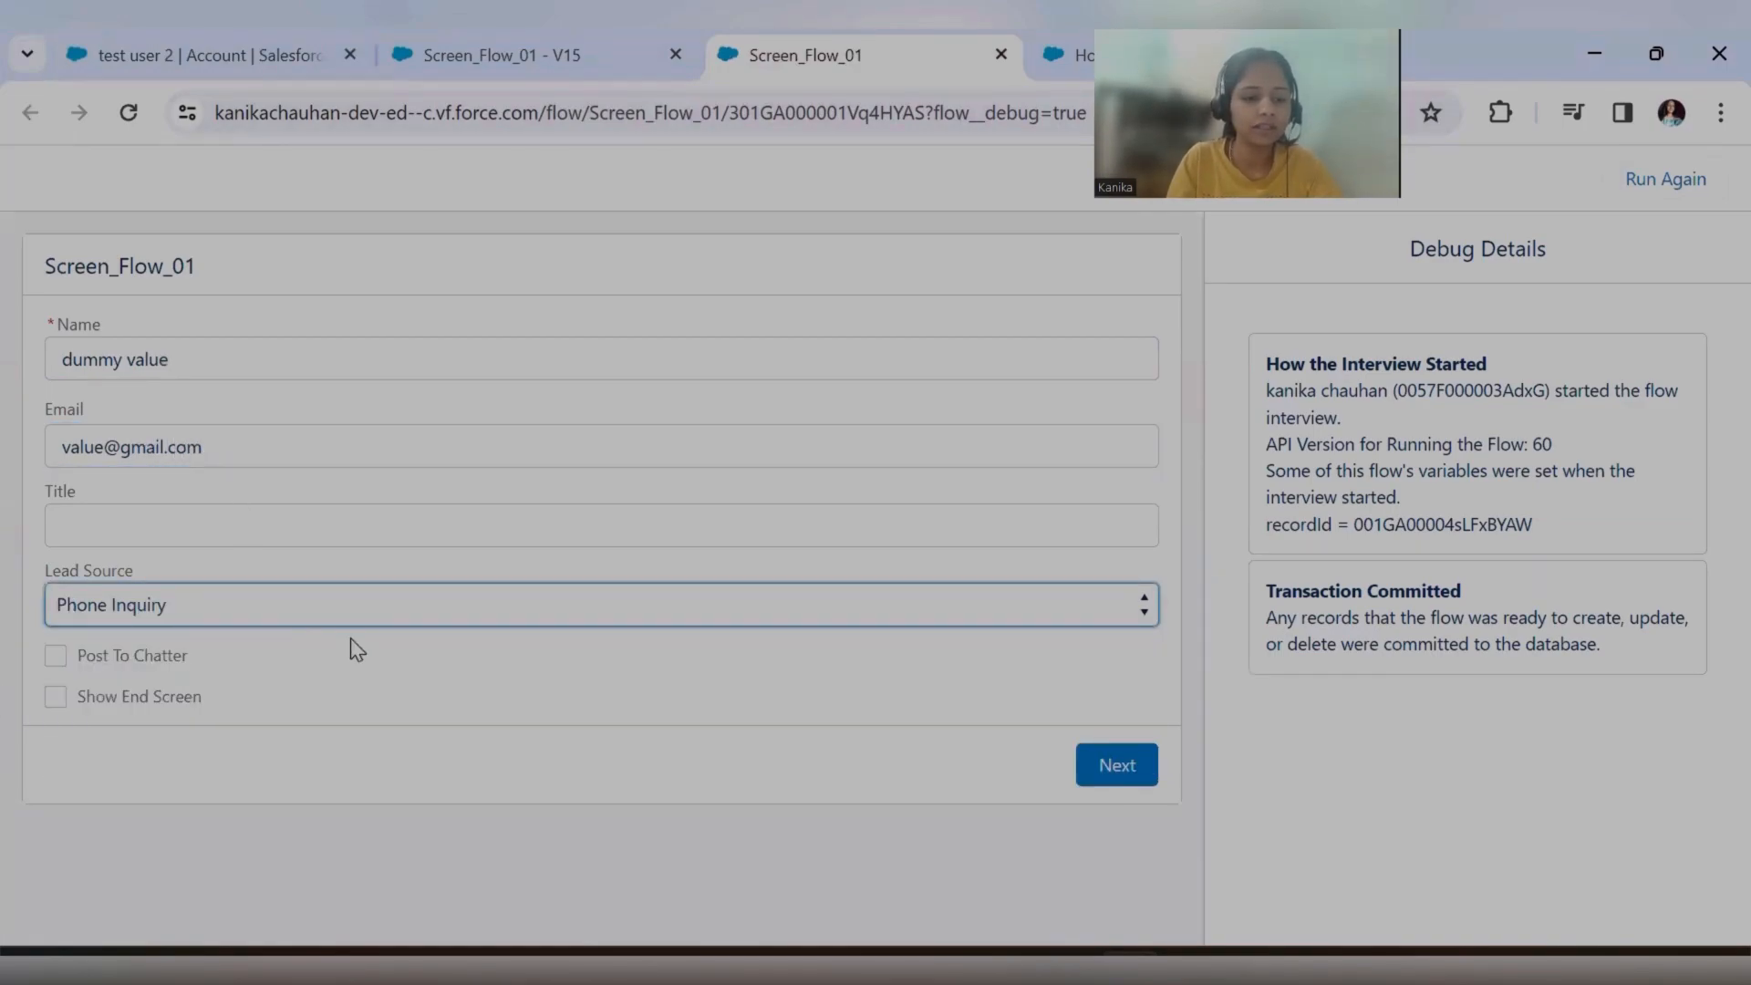
click(57, 656)
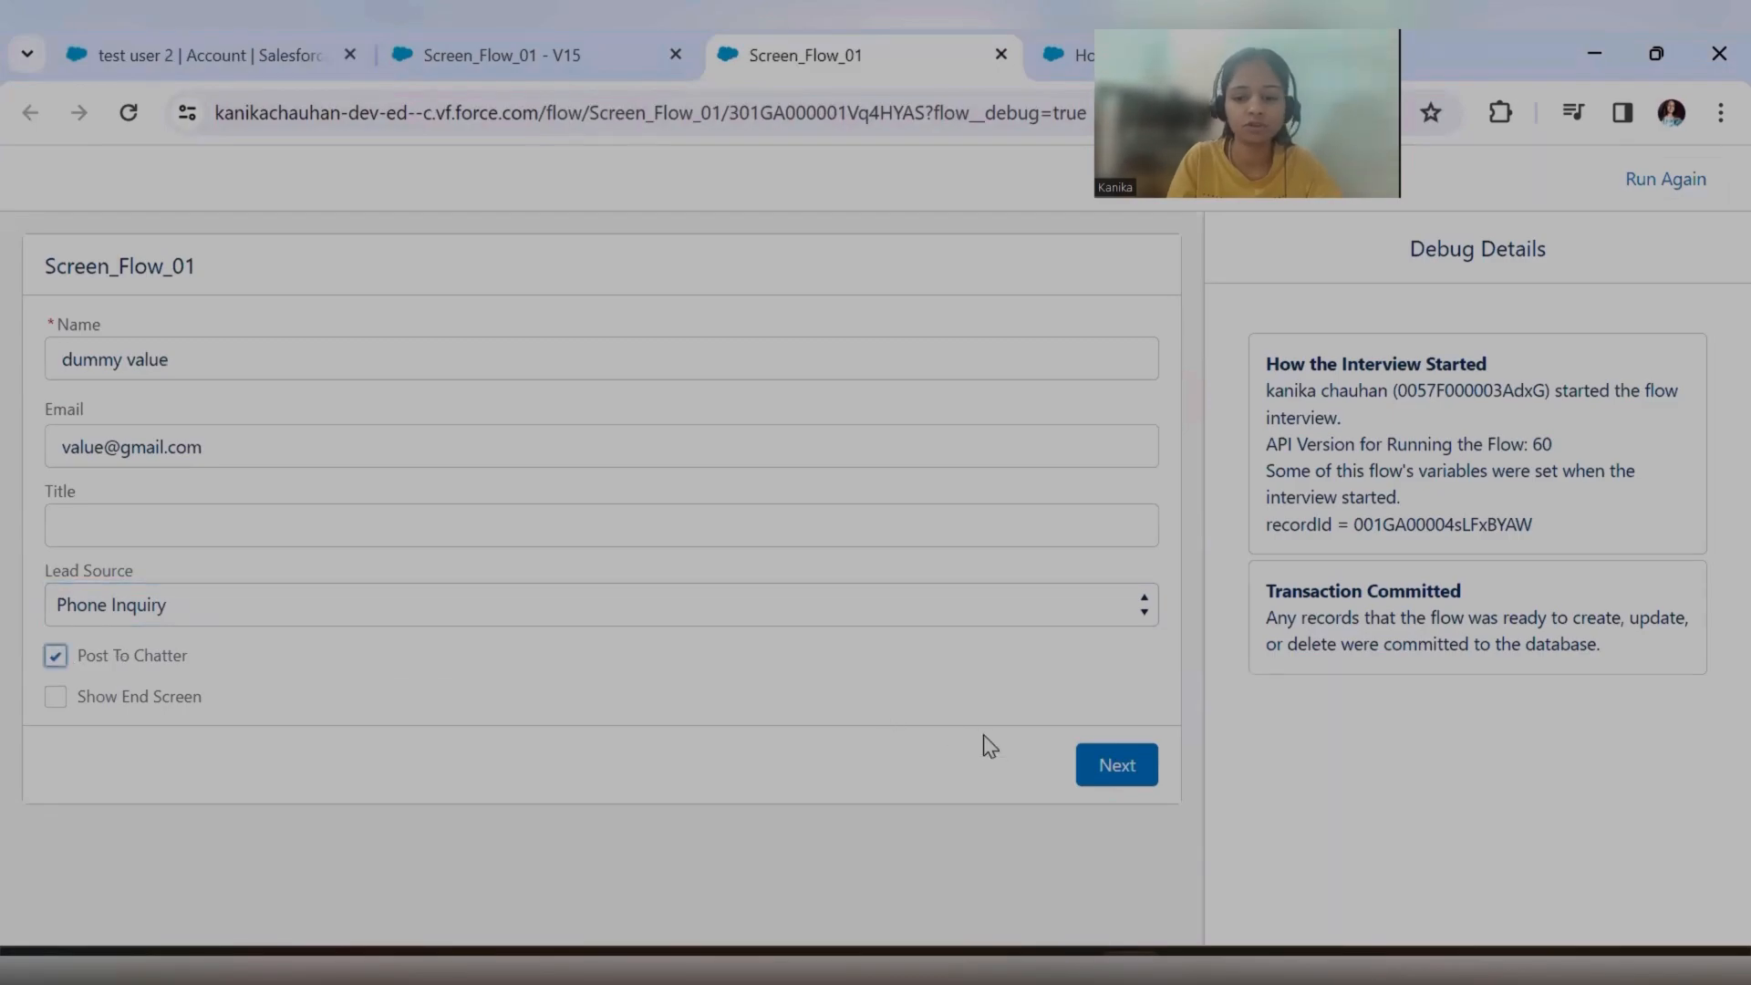
click(1127, 764)
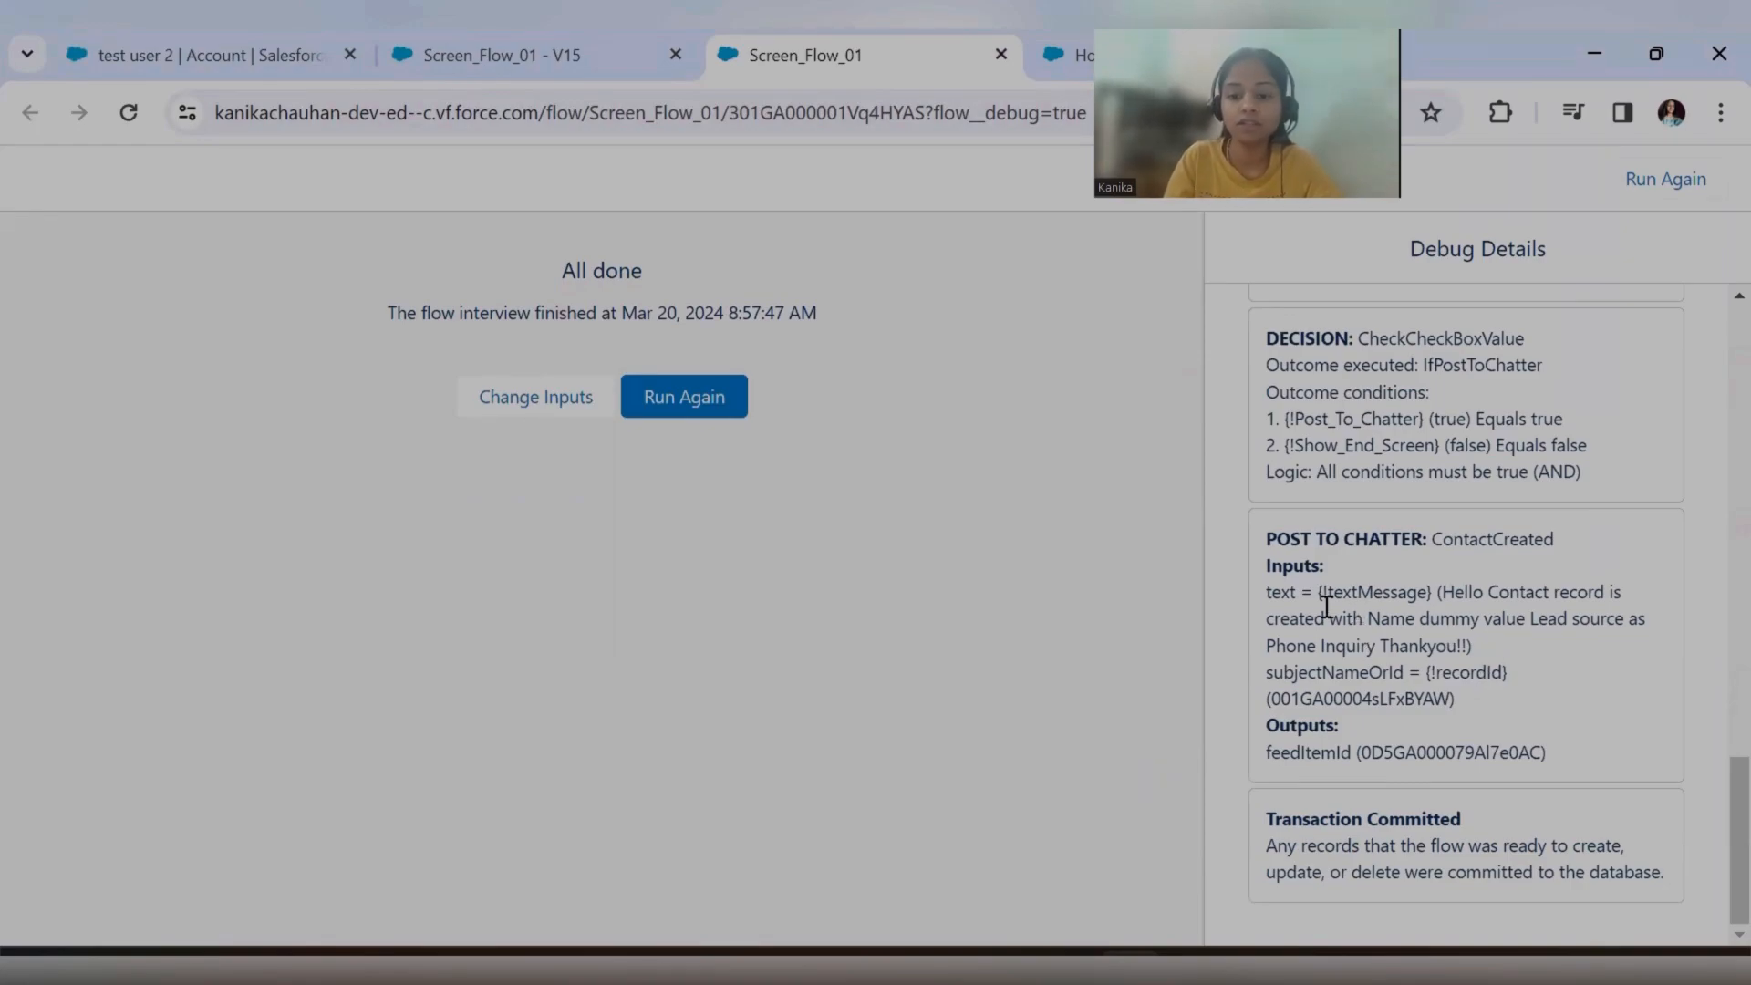
Examine the debug details for the Create Contact record, the CheckCheckBoxValue decision and the Post to Chatter action.
drag(1270, 541, 1416, 540)
scroll(1427, 548, up, 8)
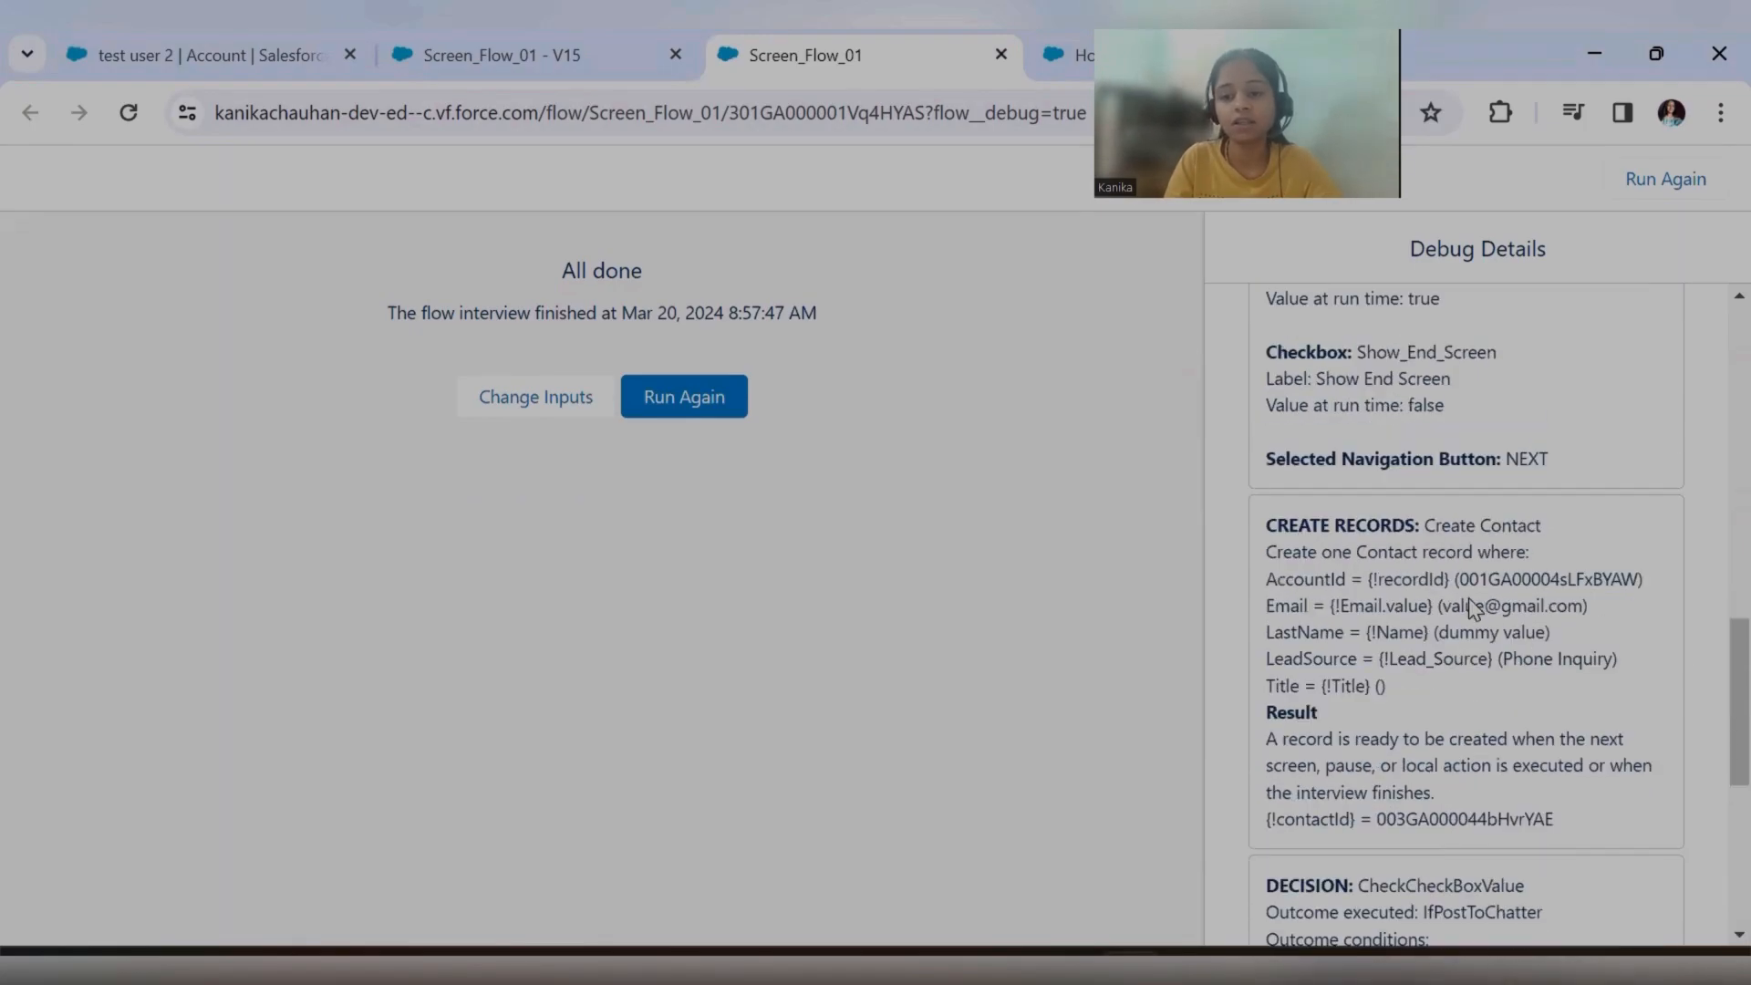
scroll(1469, 598, down, 3)
scroll(1434, 487, up, 3)
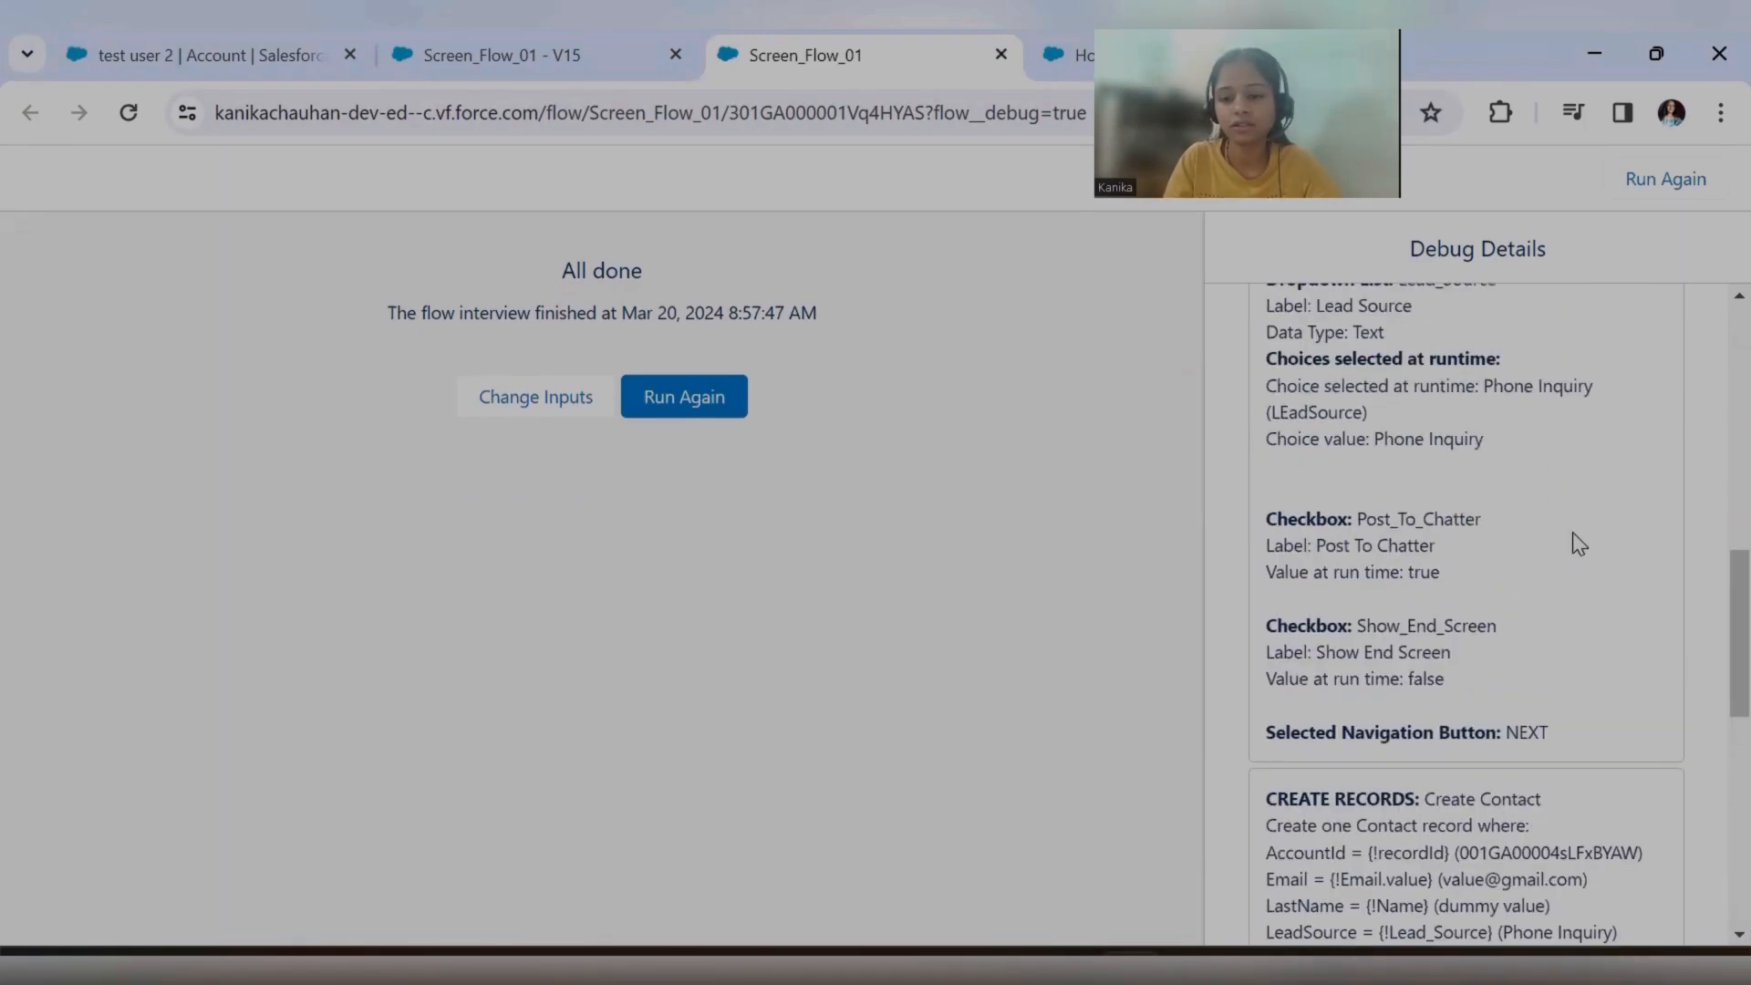
scroll(1493, 593, down, 3)
drag(1265, 531, 1456, 523)
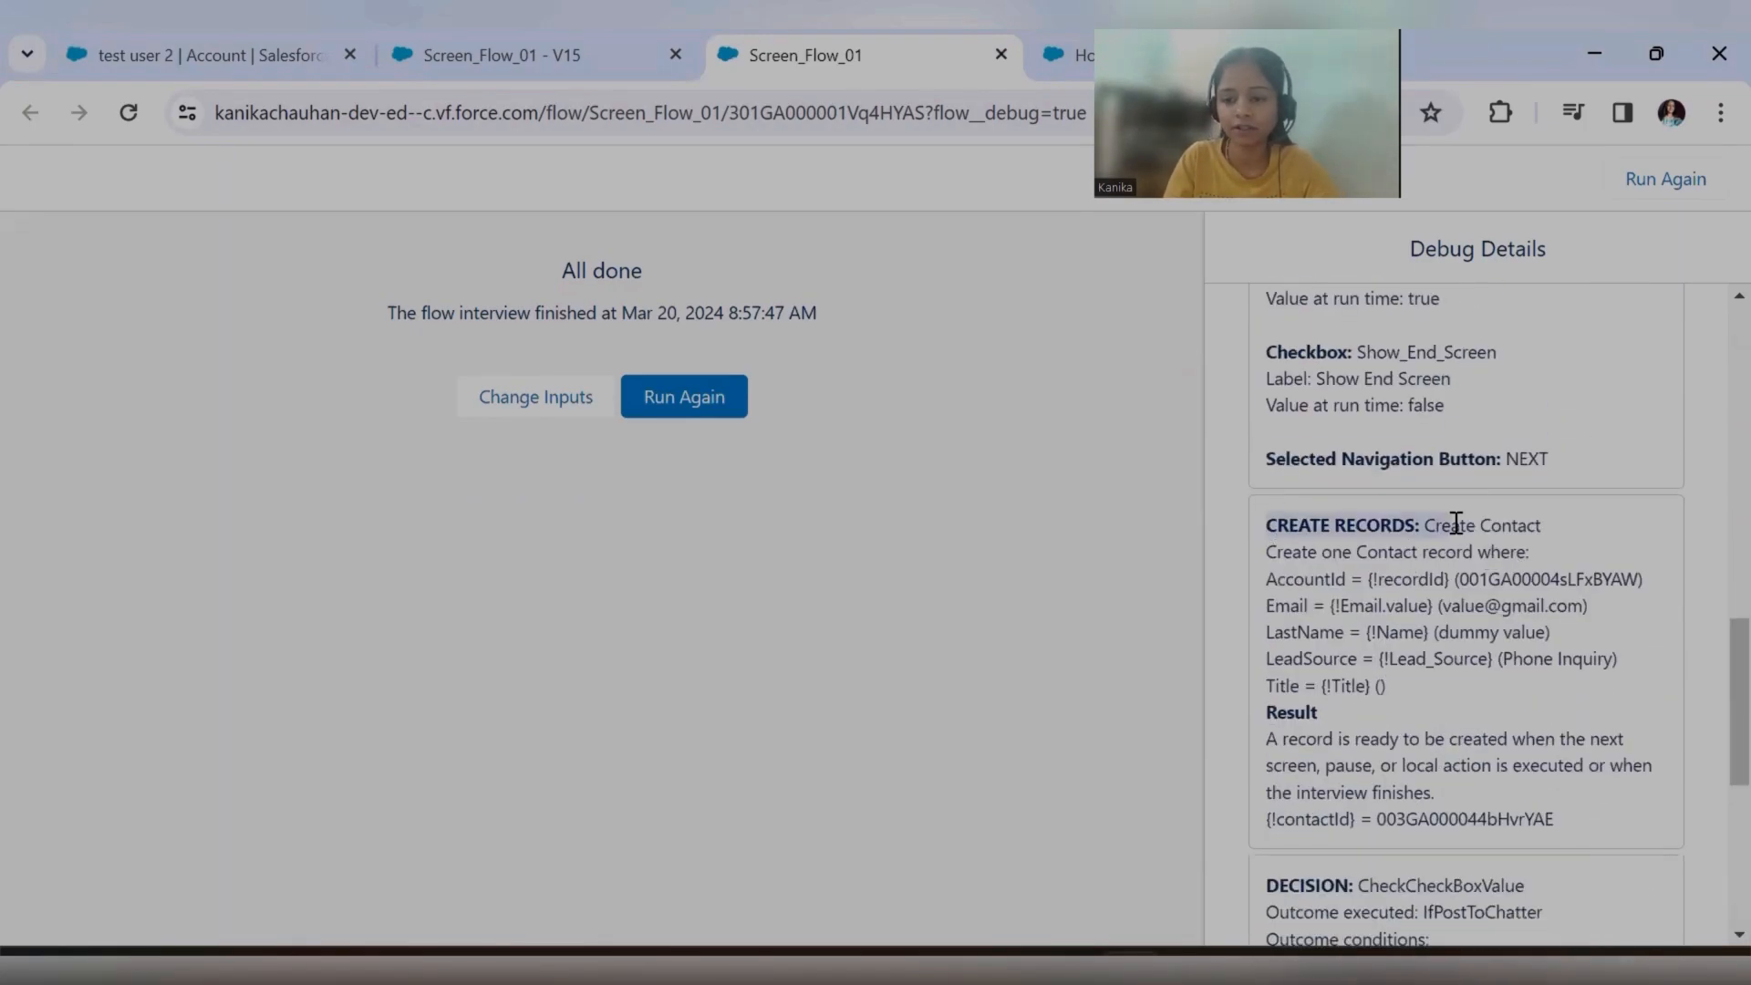
scroll(1487, 576, down, 2)
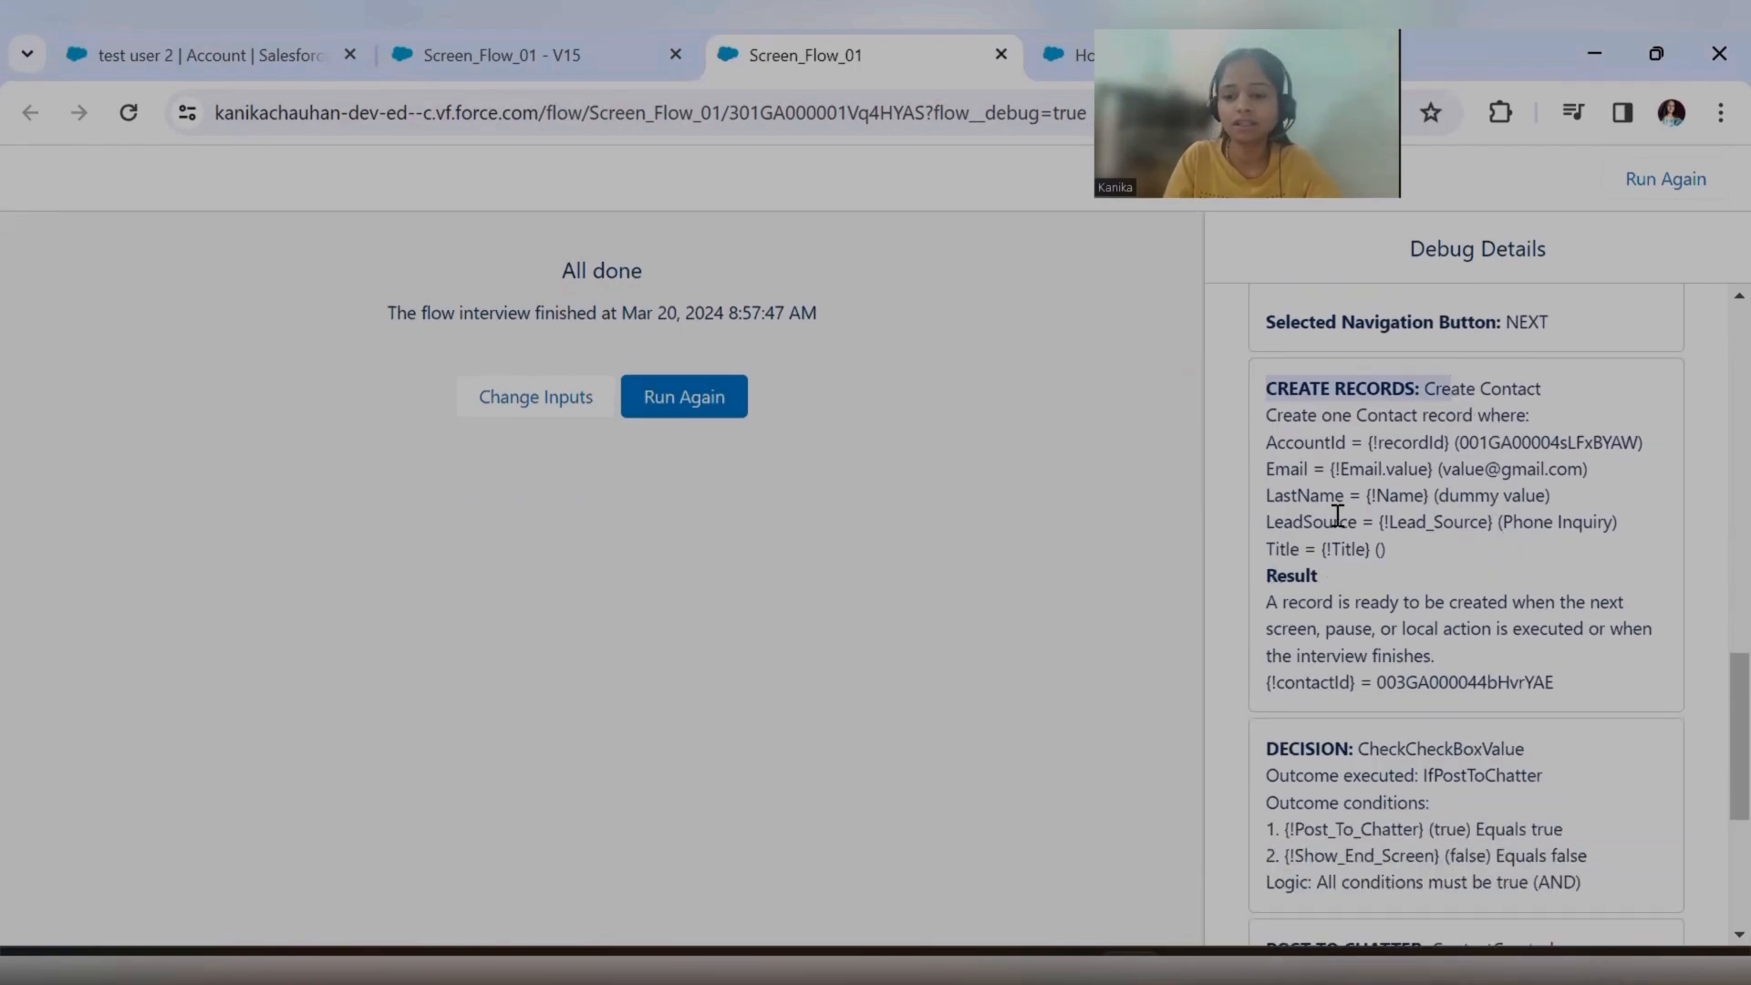
drag(1380, 683, 1556, 686)
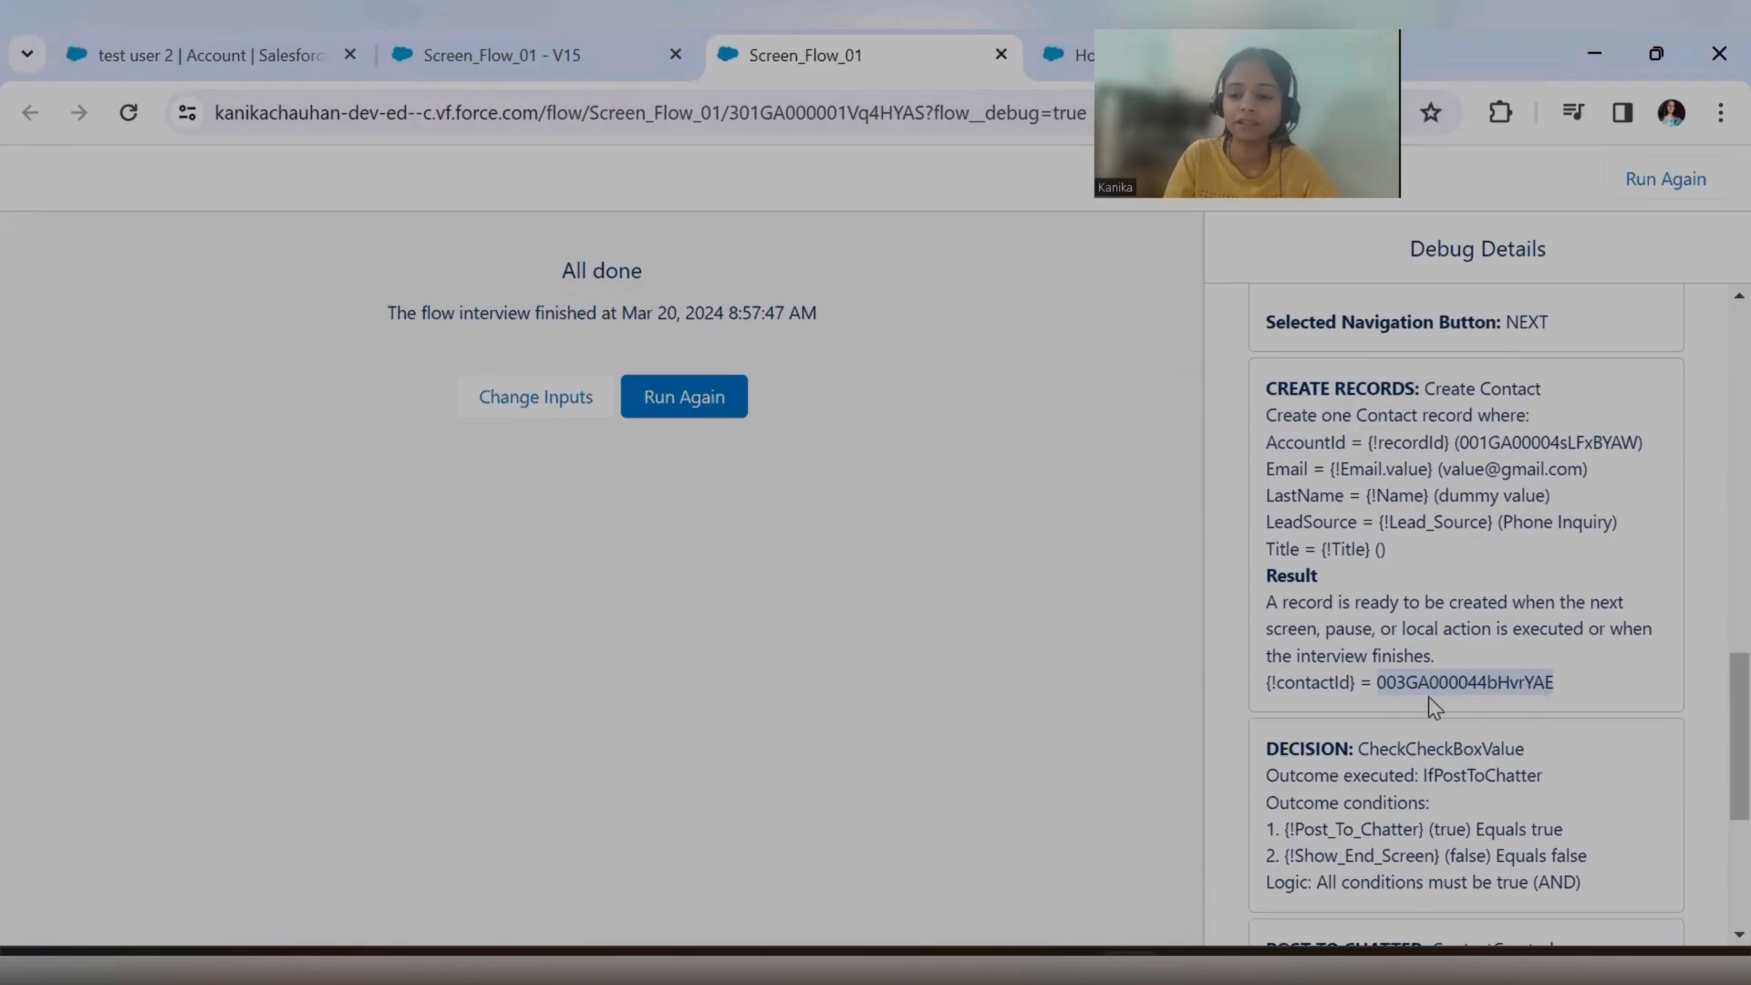
scroll(1435, 707, down, 3)
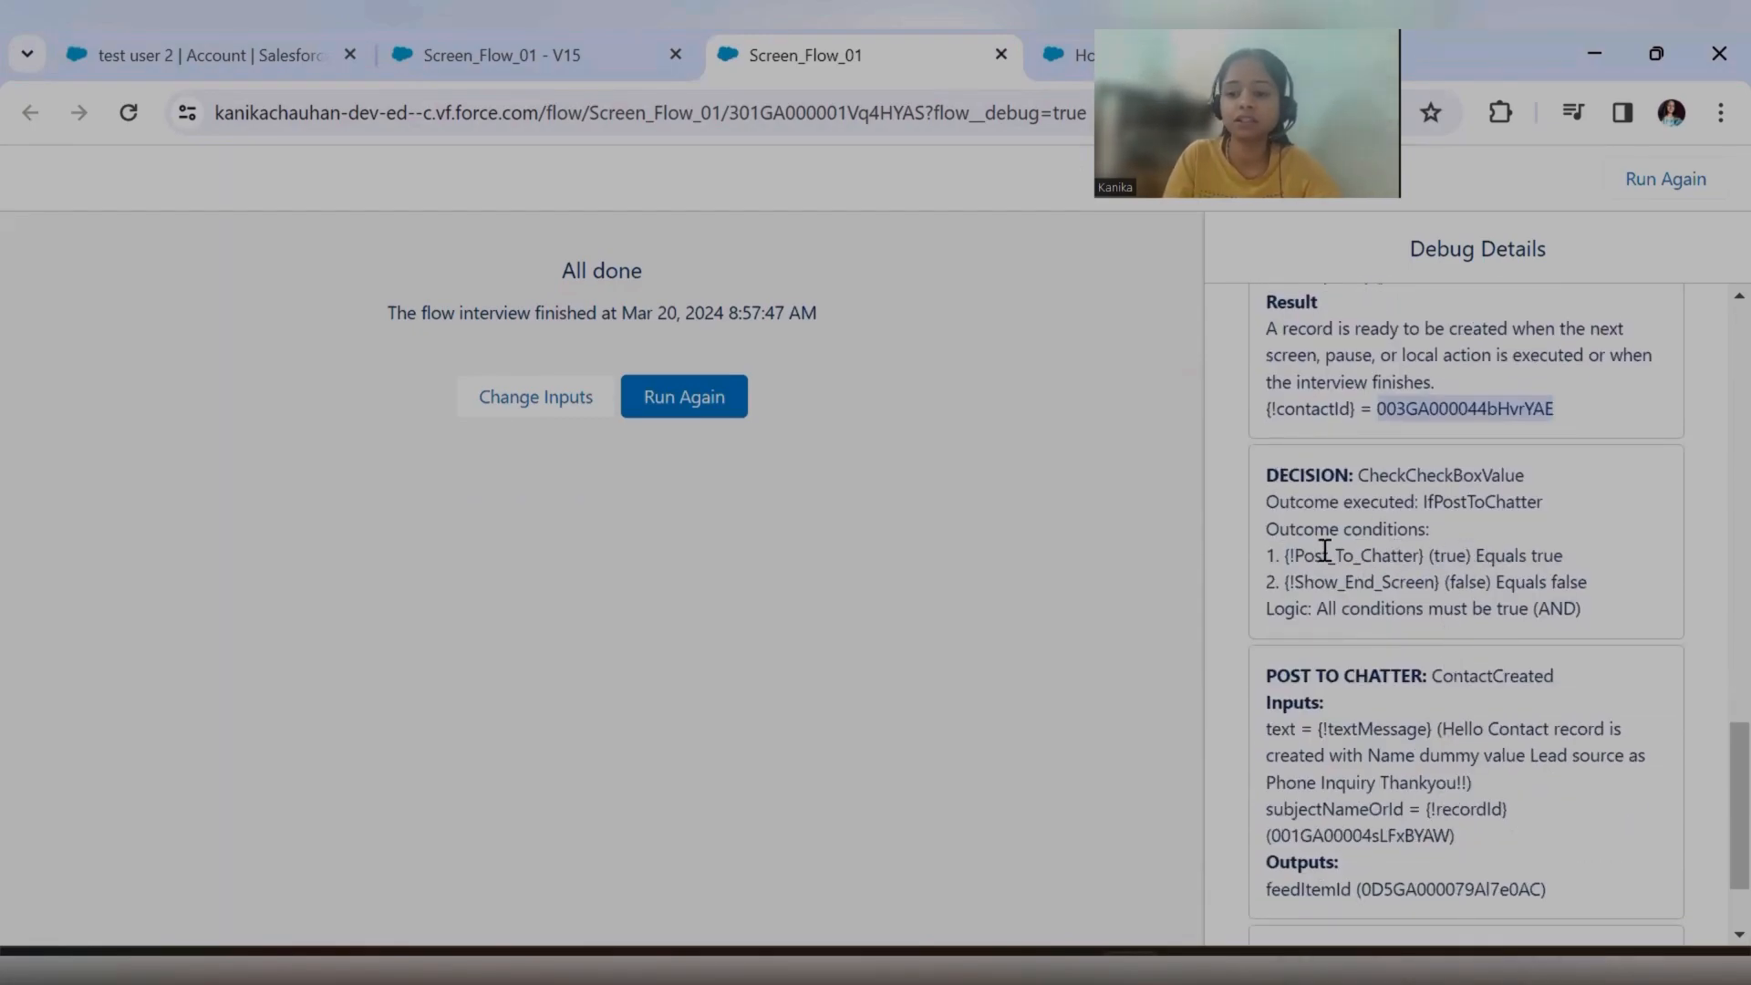
drag(1297, 548, 1448, 554)
scroll(1501, 614, down, 2)
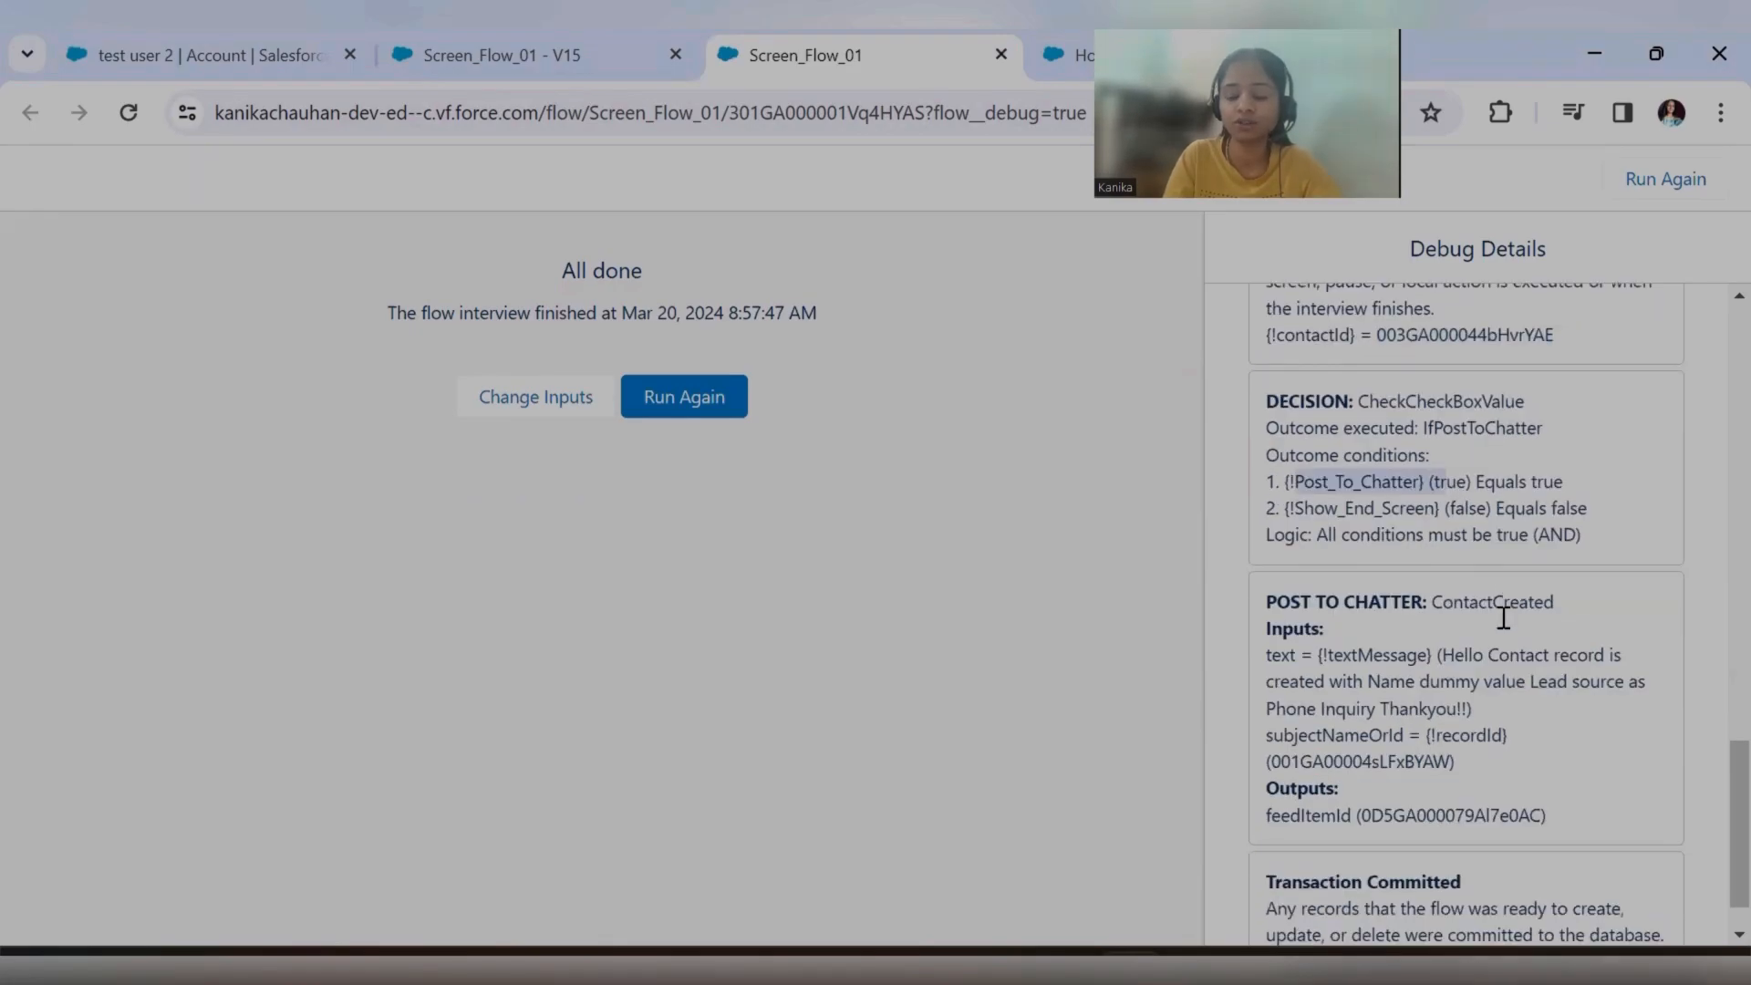
drag(1266, 545, 1540, 703)
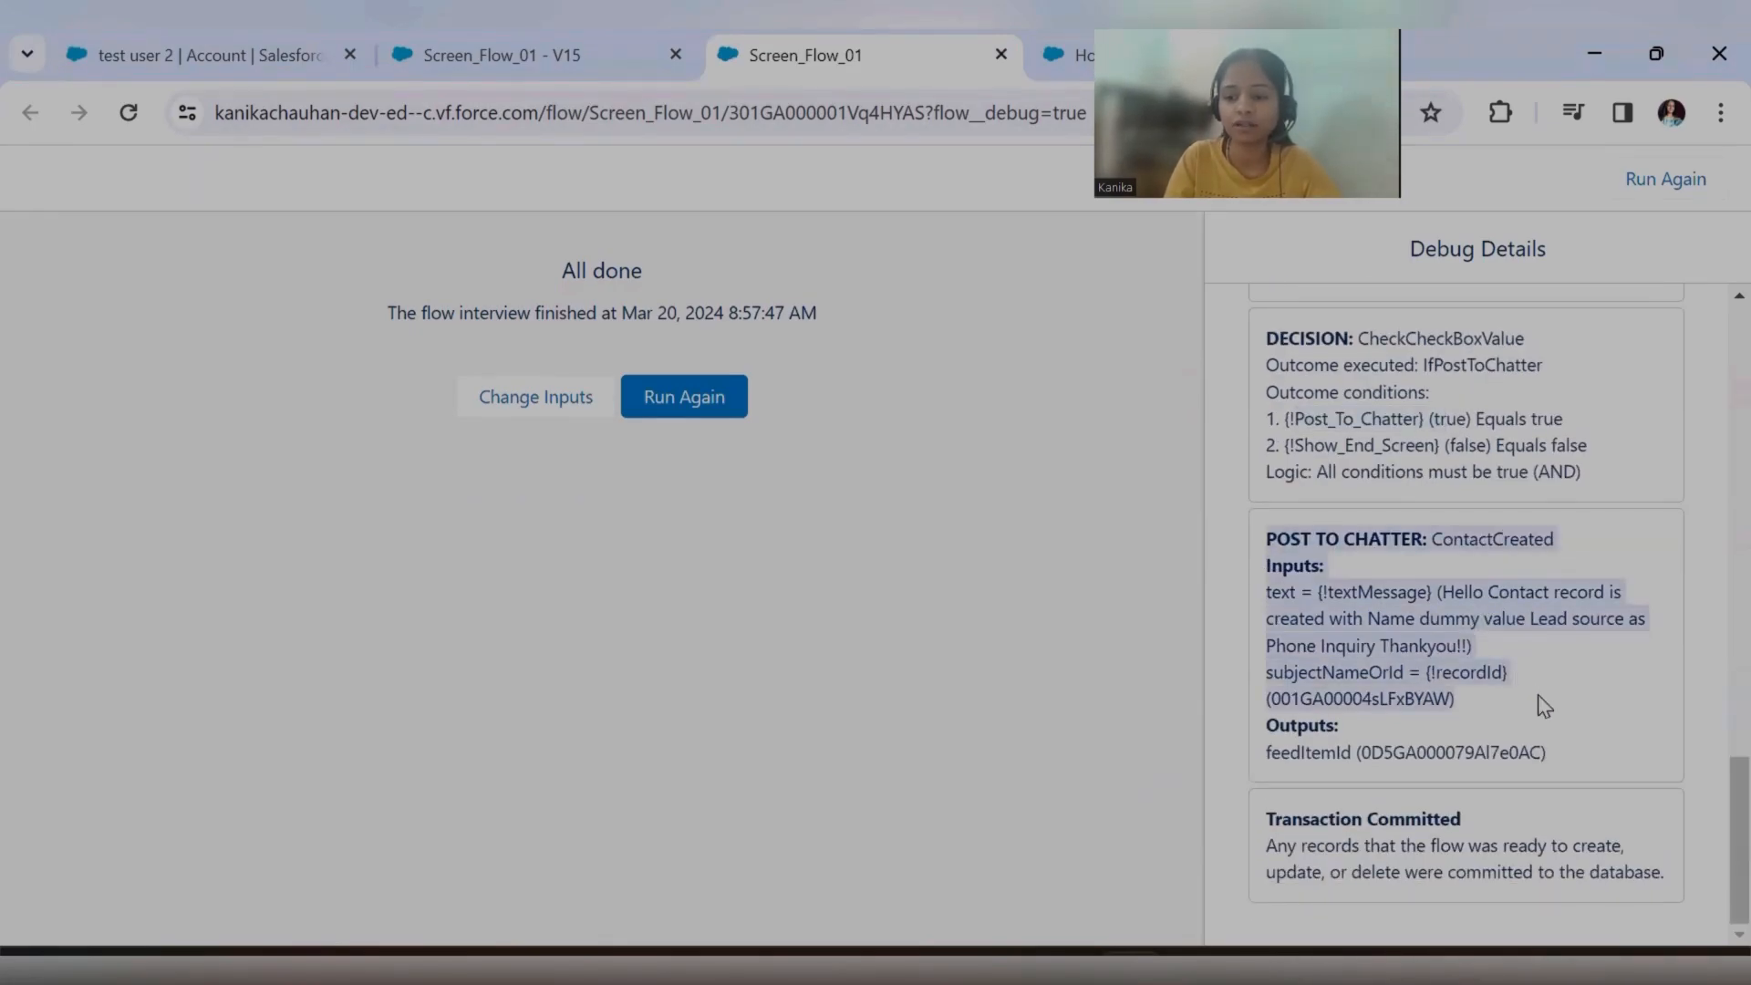
click(1543, 707)
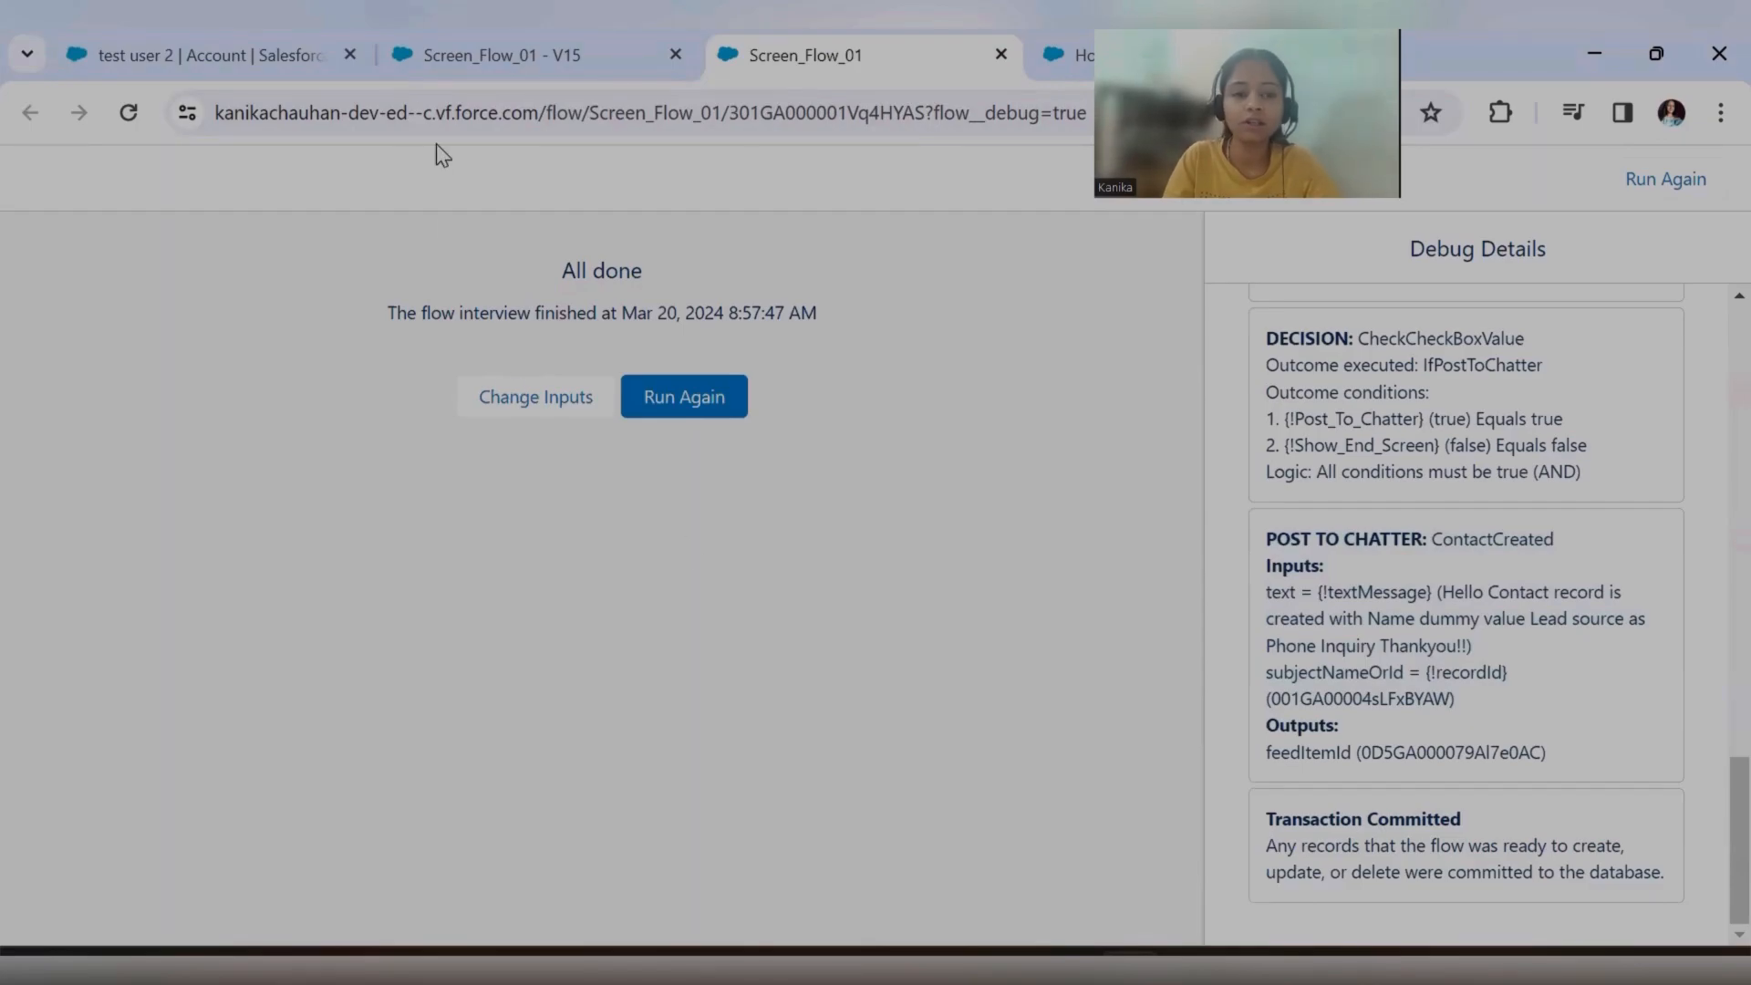
Reload the test user 2 account page and return to the flow's debug results.
click(210, 55)
click(129, 115)
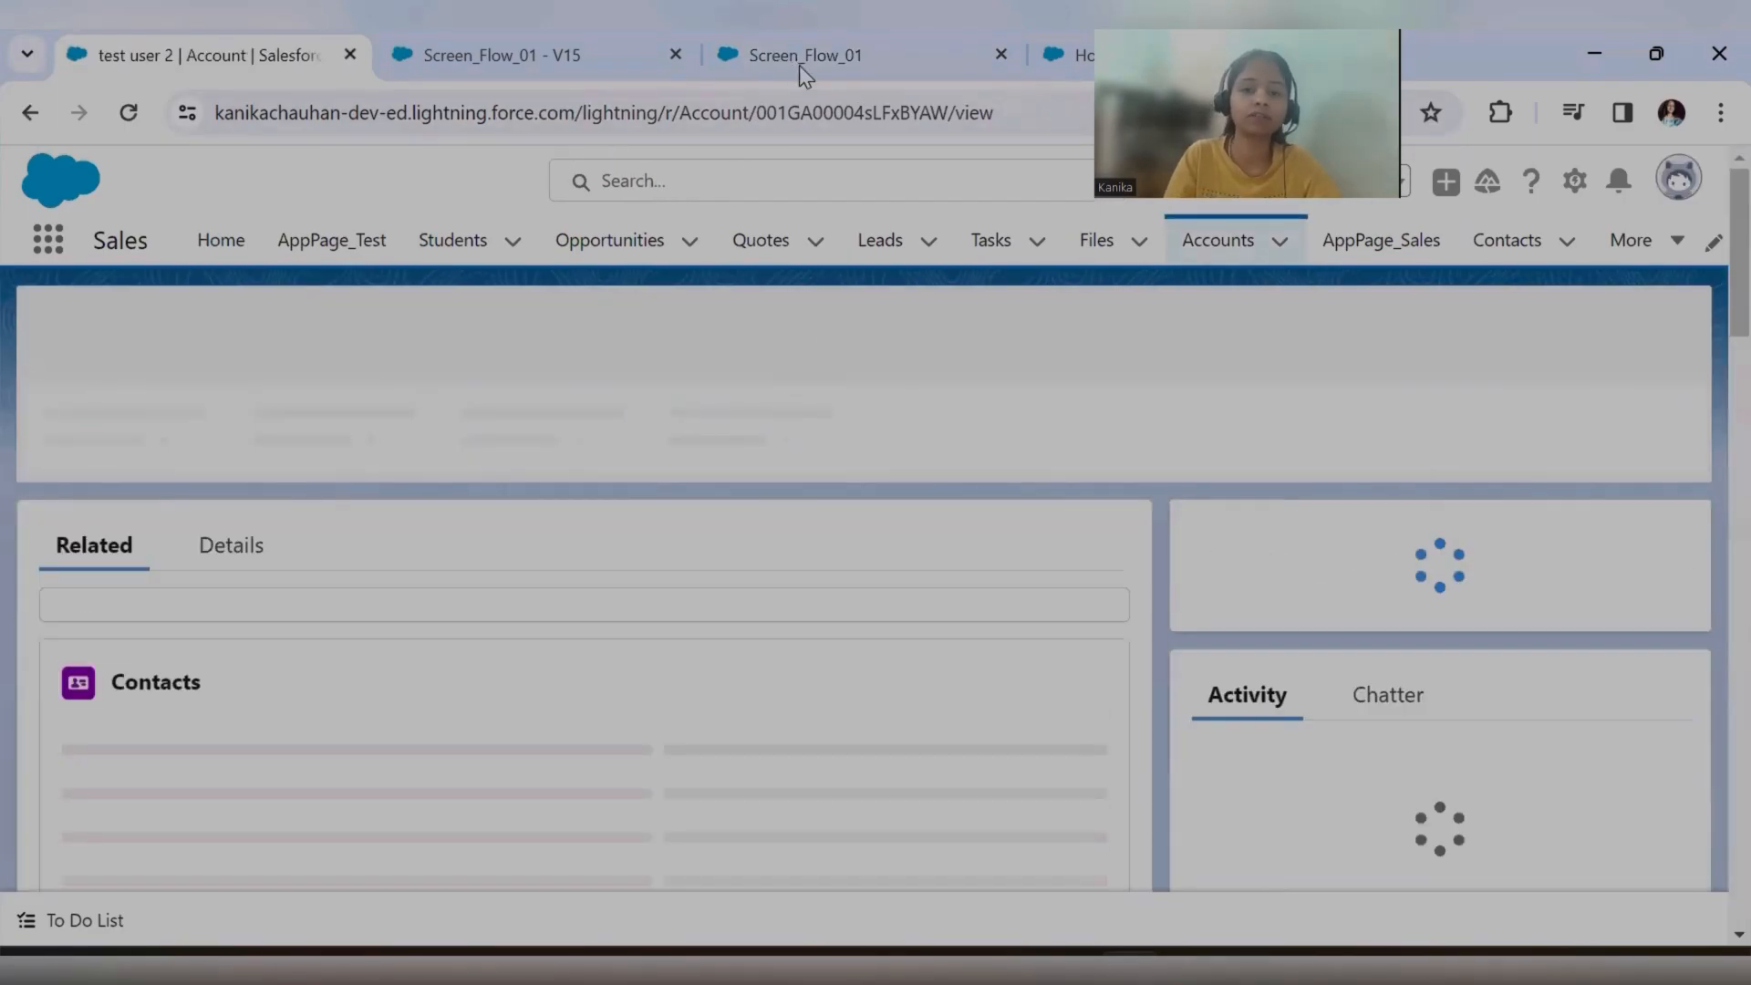
click(801, 56)
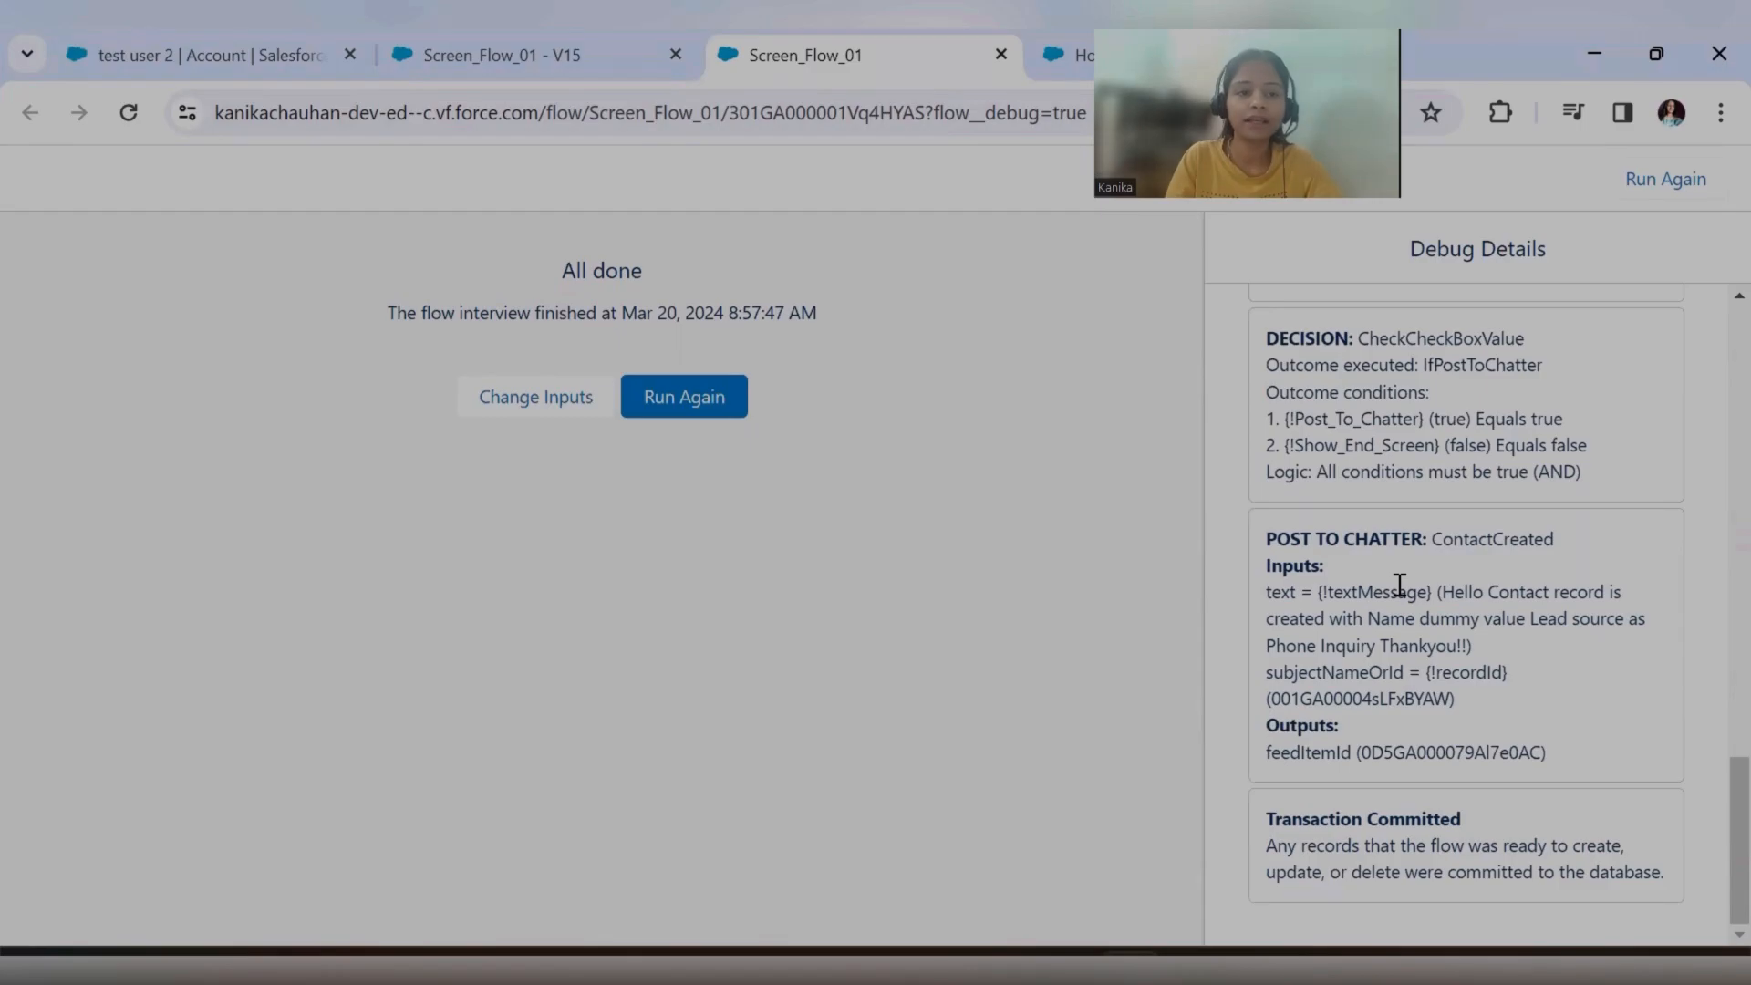
Check the test user 2 account's Contacts list and read the newest Chatter post for the dummy value contact.
click(215, 35)
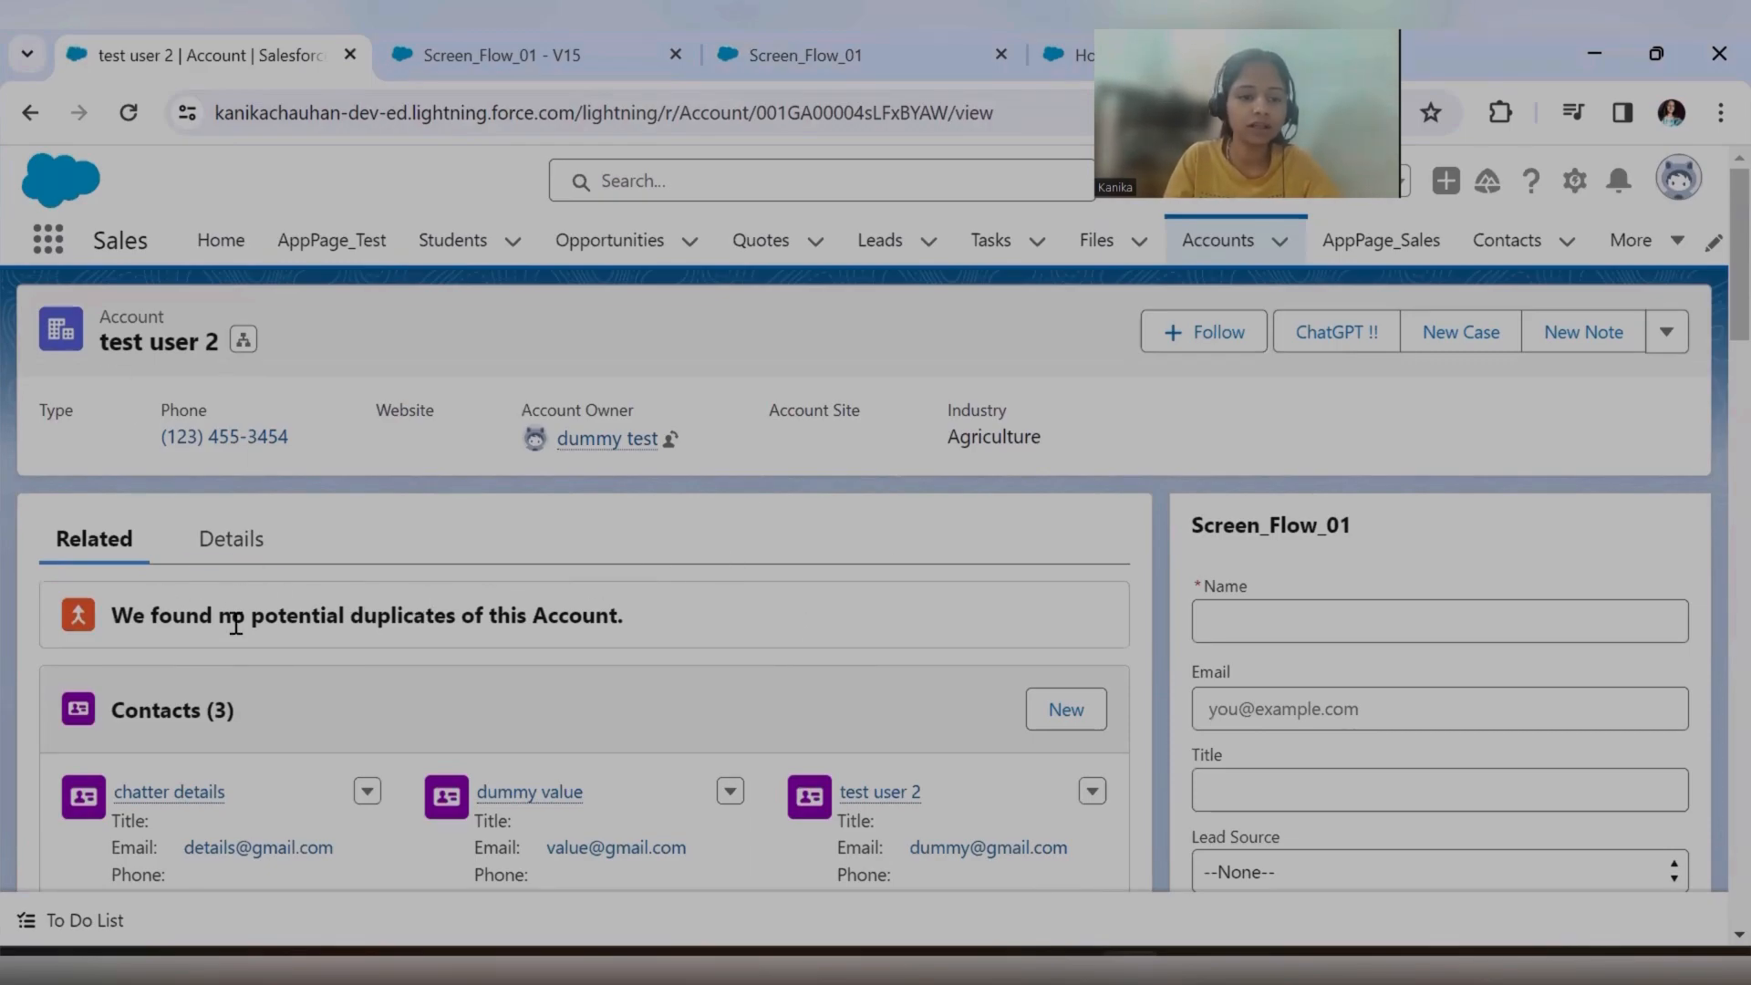
scroll(402, 672, down, 3)
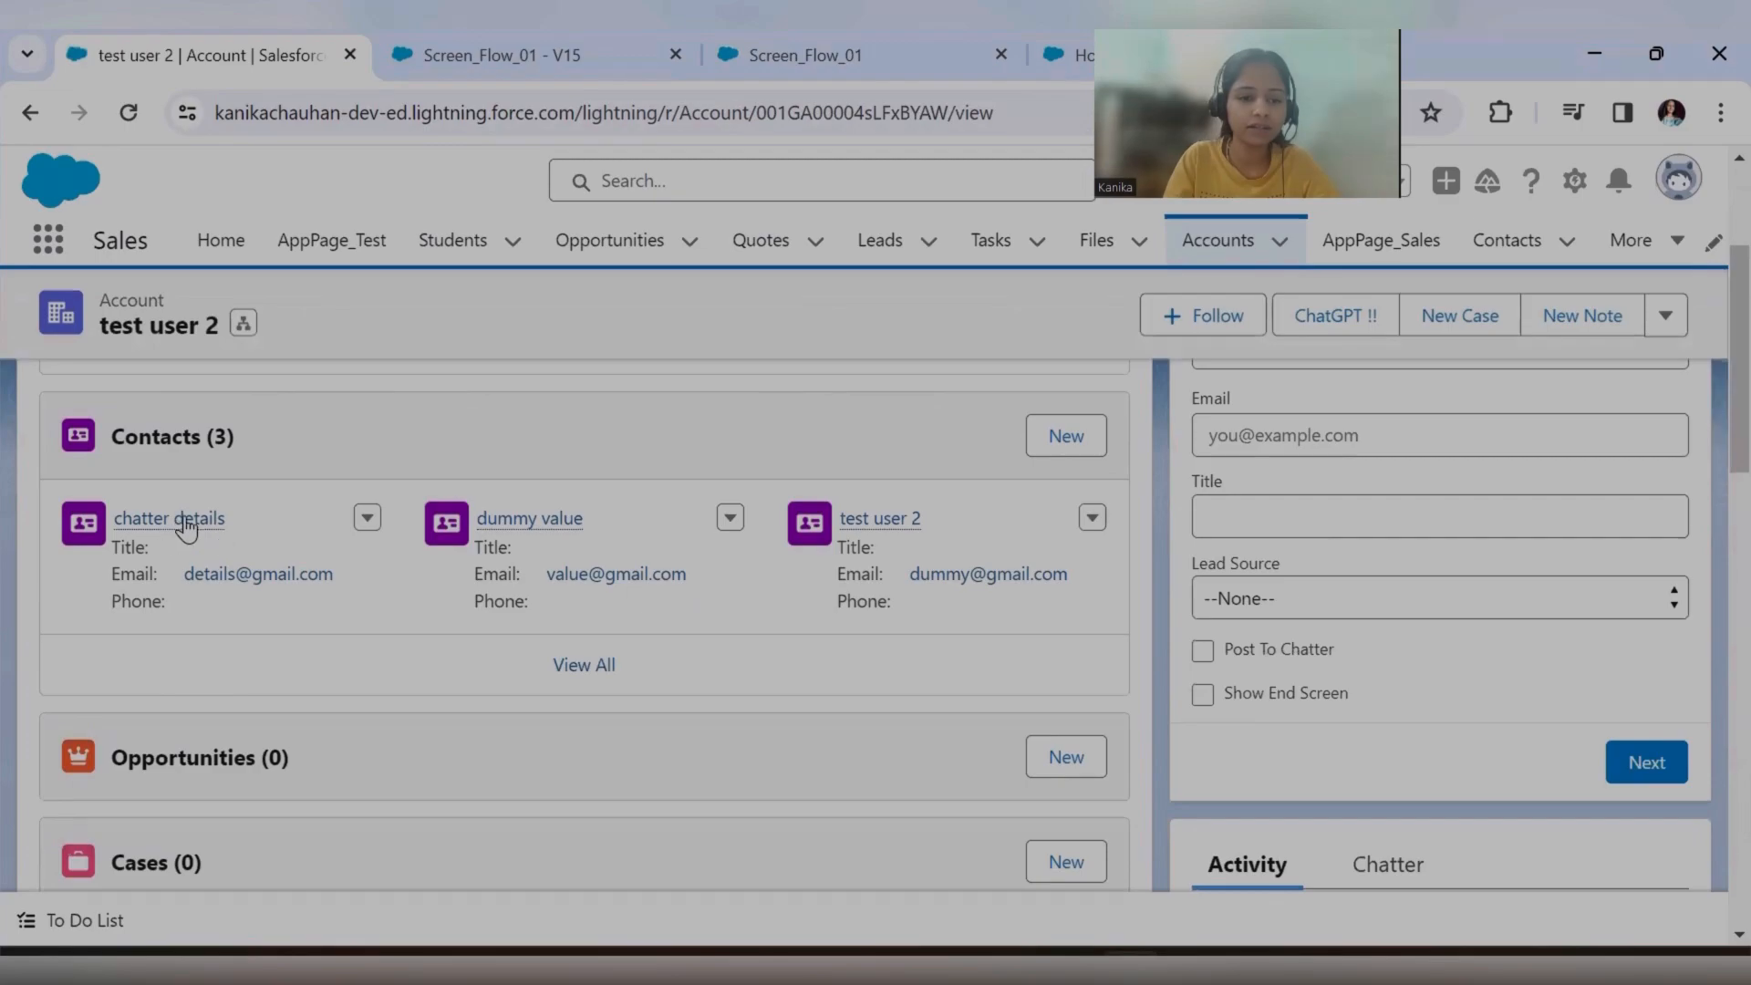
scroll(1481, 616, down, 6)
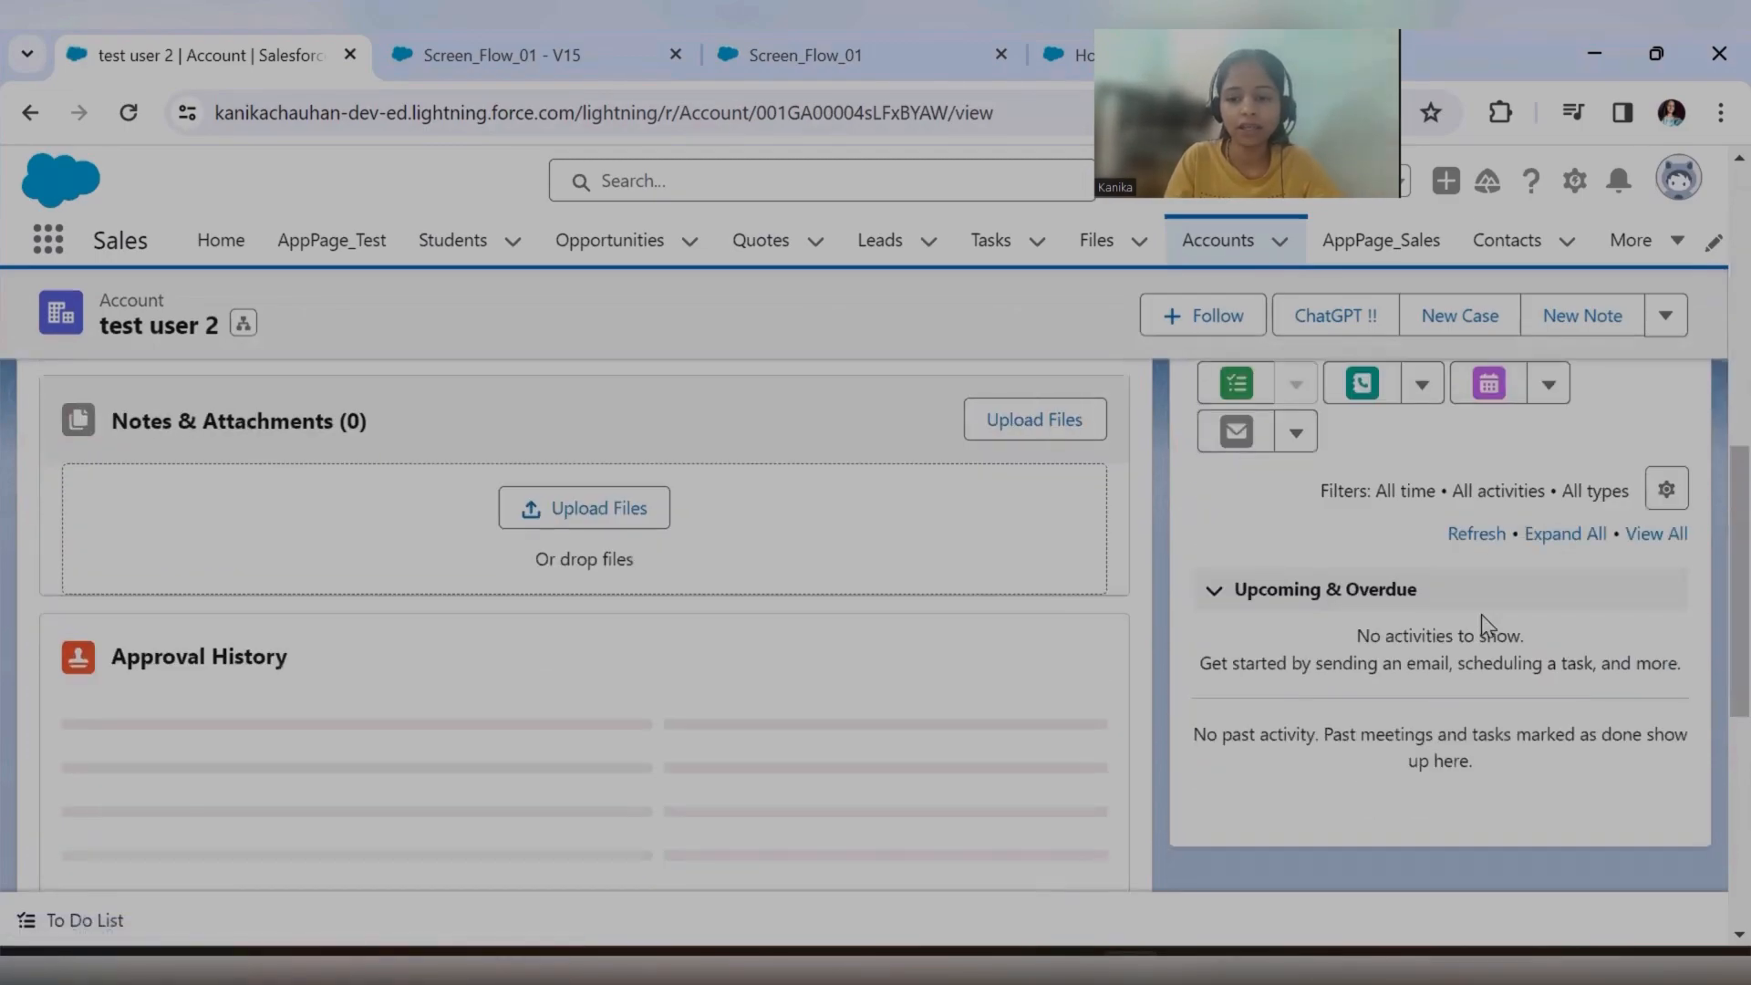
scroll(1478, 622, up, 6)
scroll(1405, 694, down, 3)
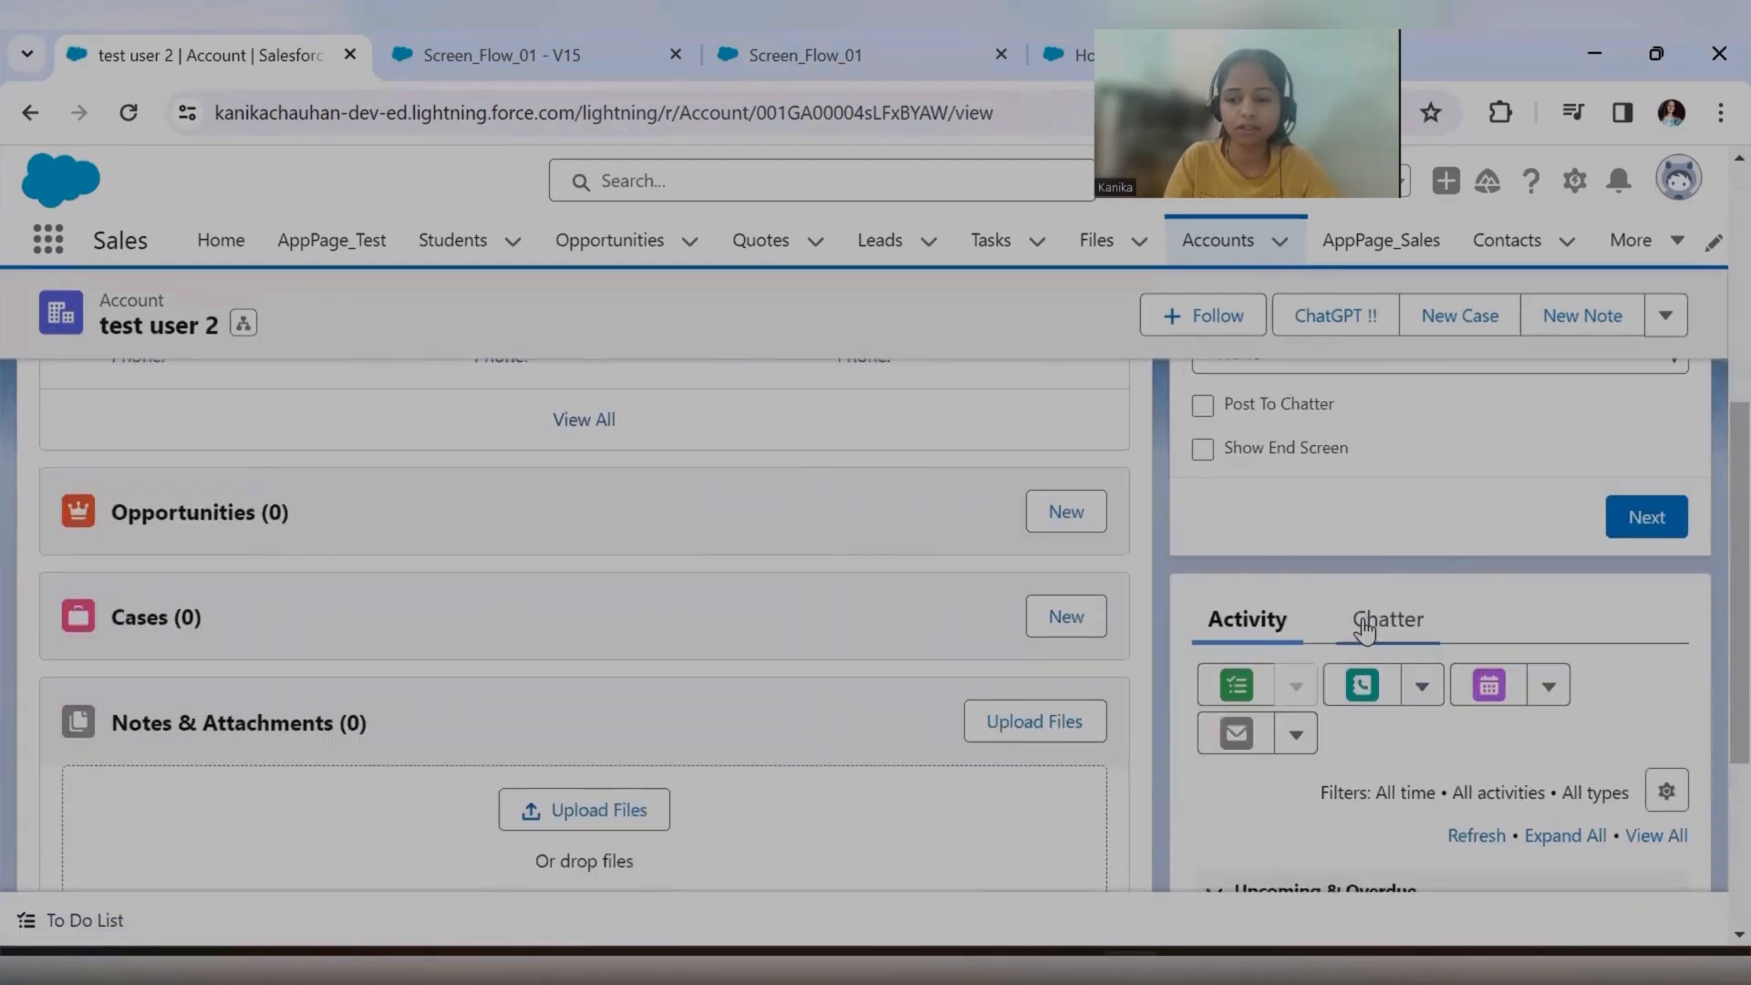
click(1369, 620)
scroll(1620, 620, down, 5)
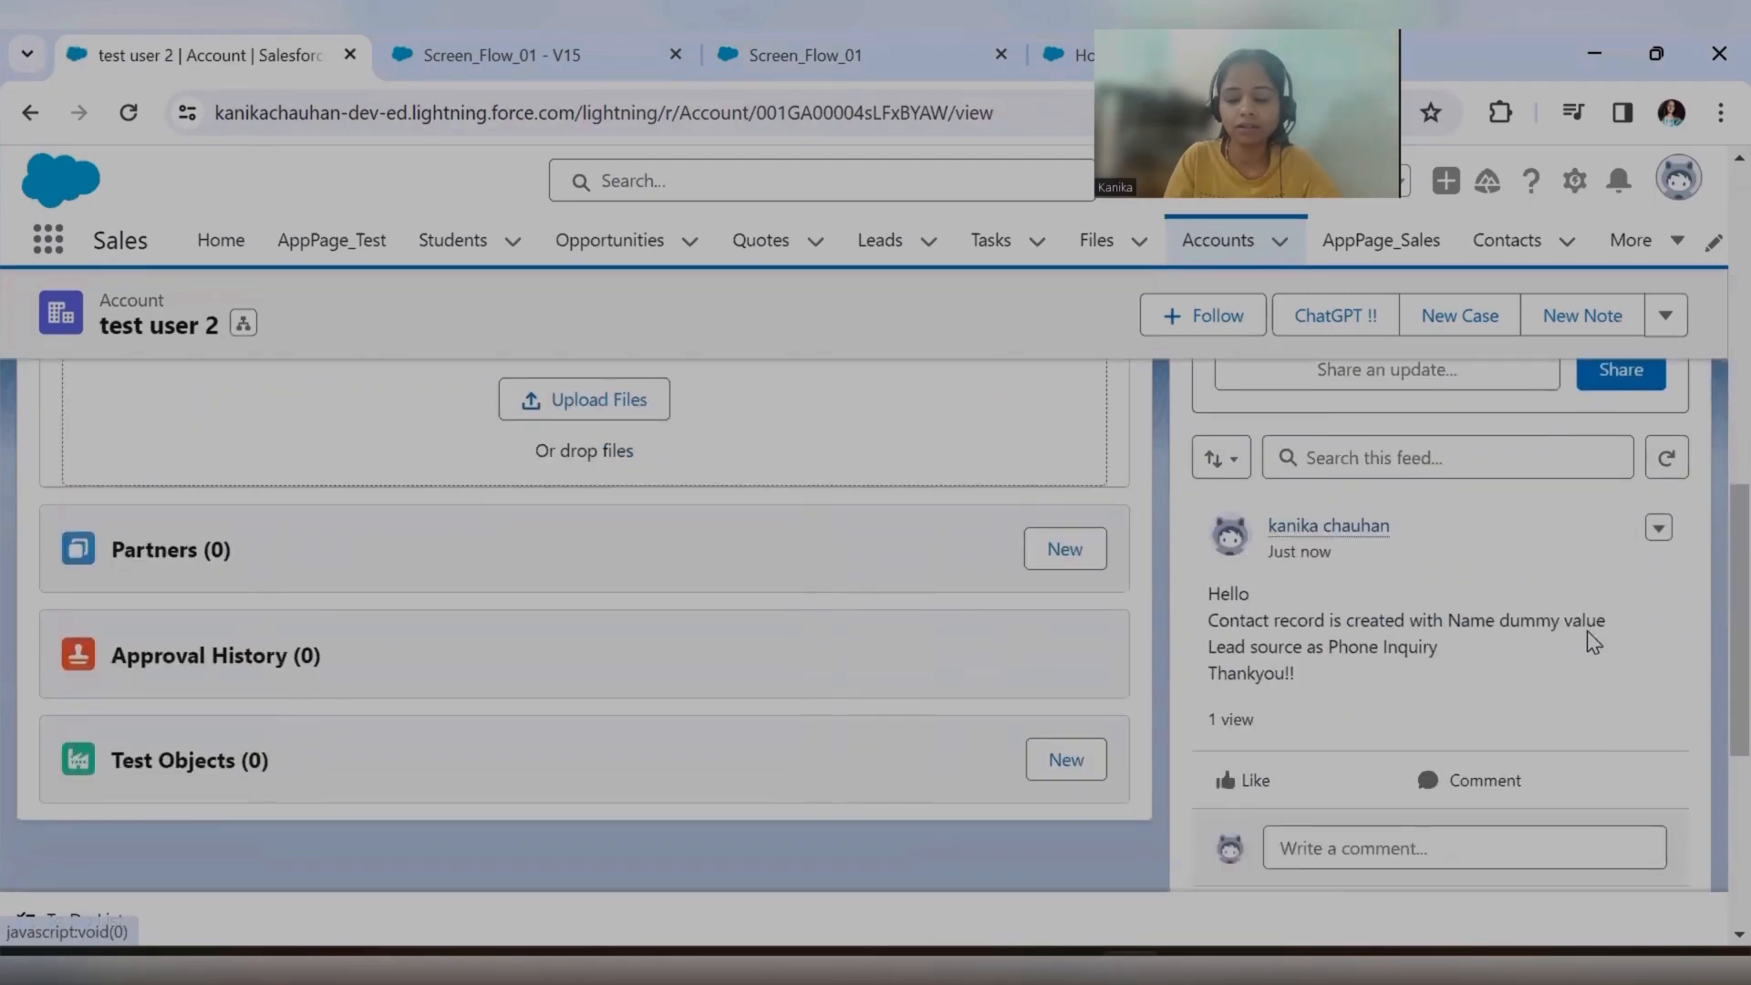
drag(1209, 597, 1302, 676)
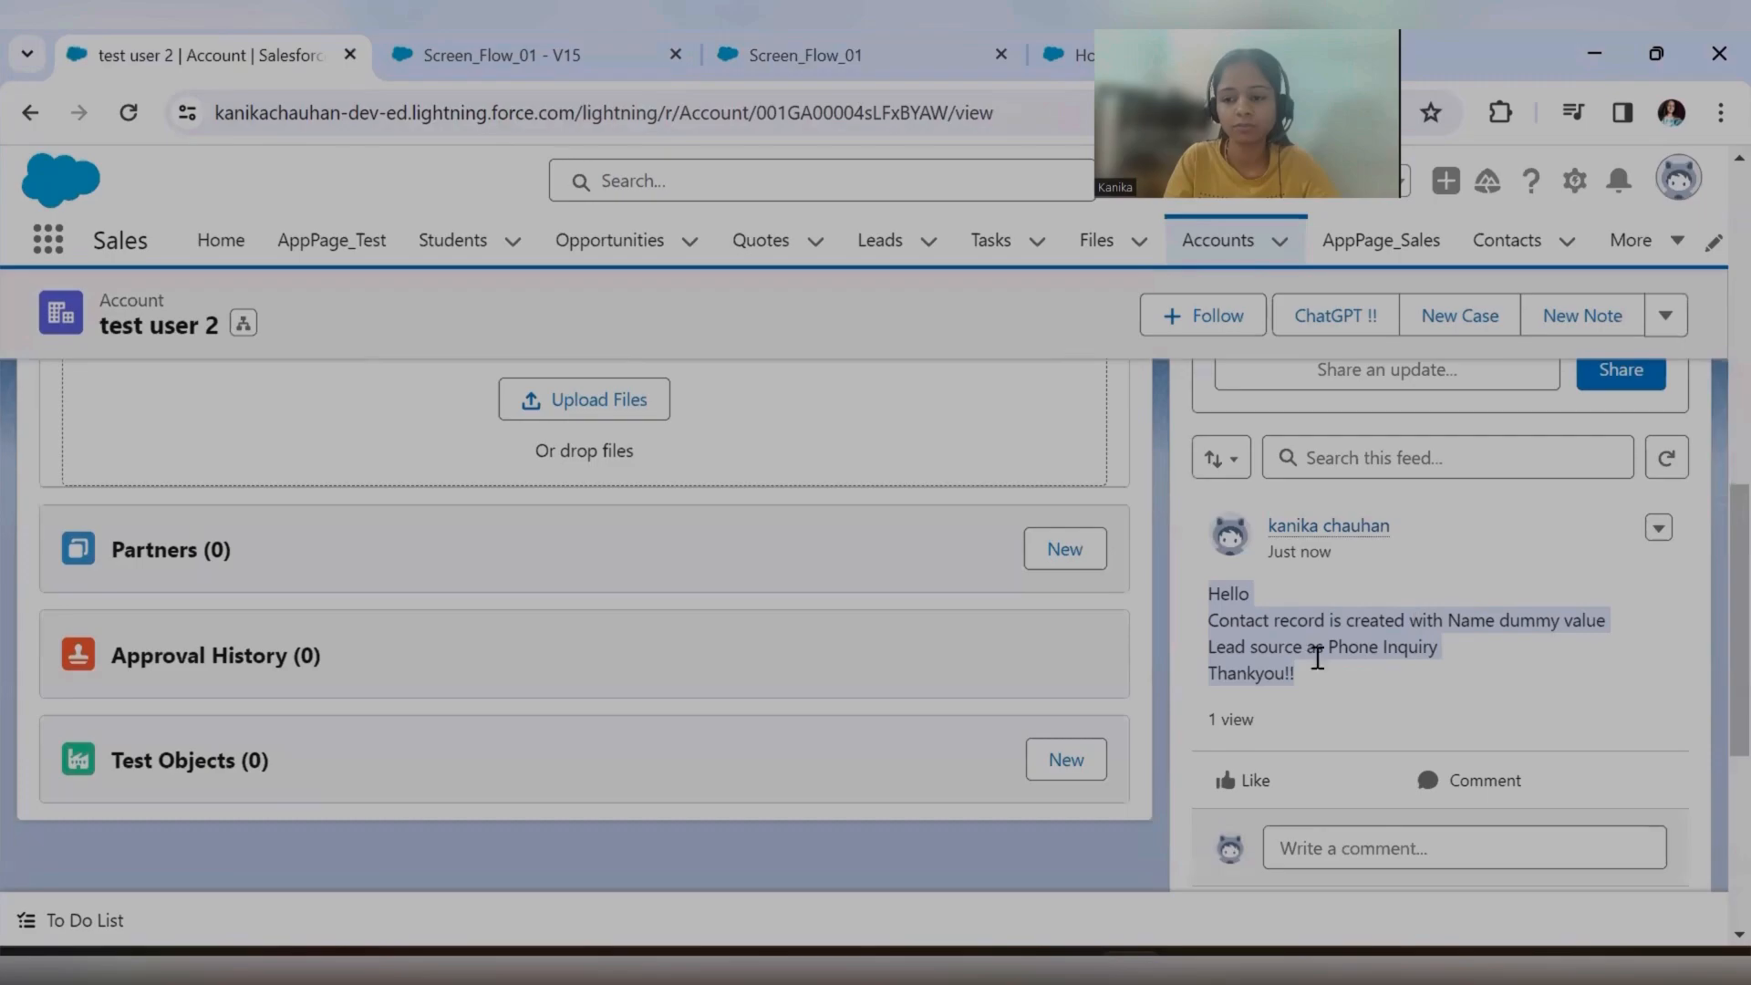
In the account page's Screen_Flow_01 form, enter "screen end" as the name and choose Phone Inquiry as the Lead Source.
scroll(1368, 648, up, 12)
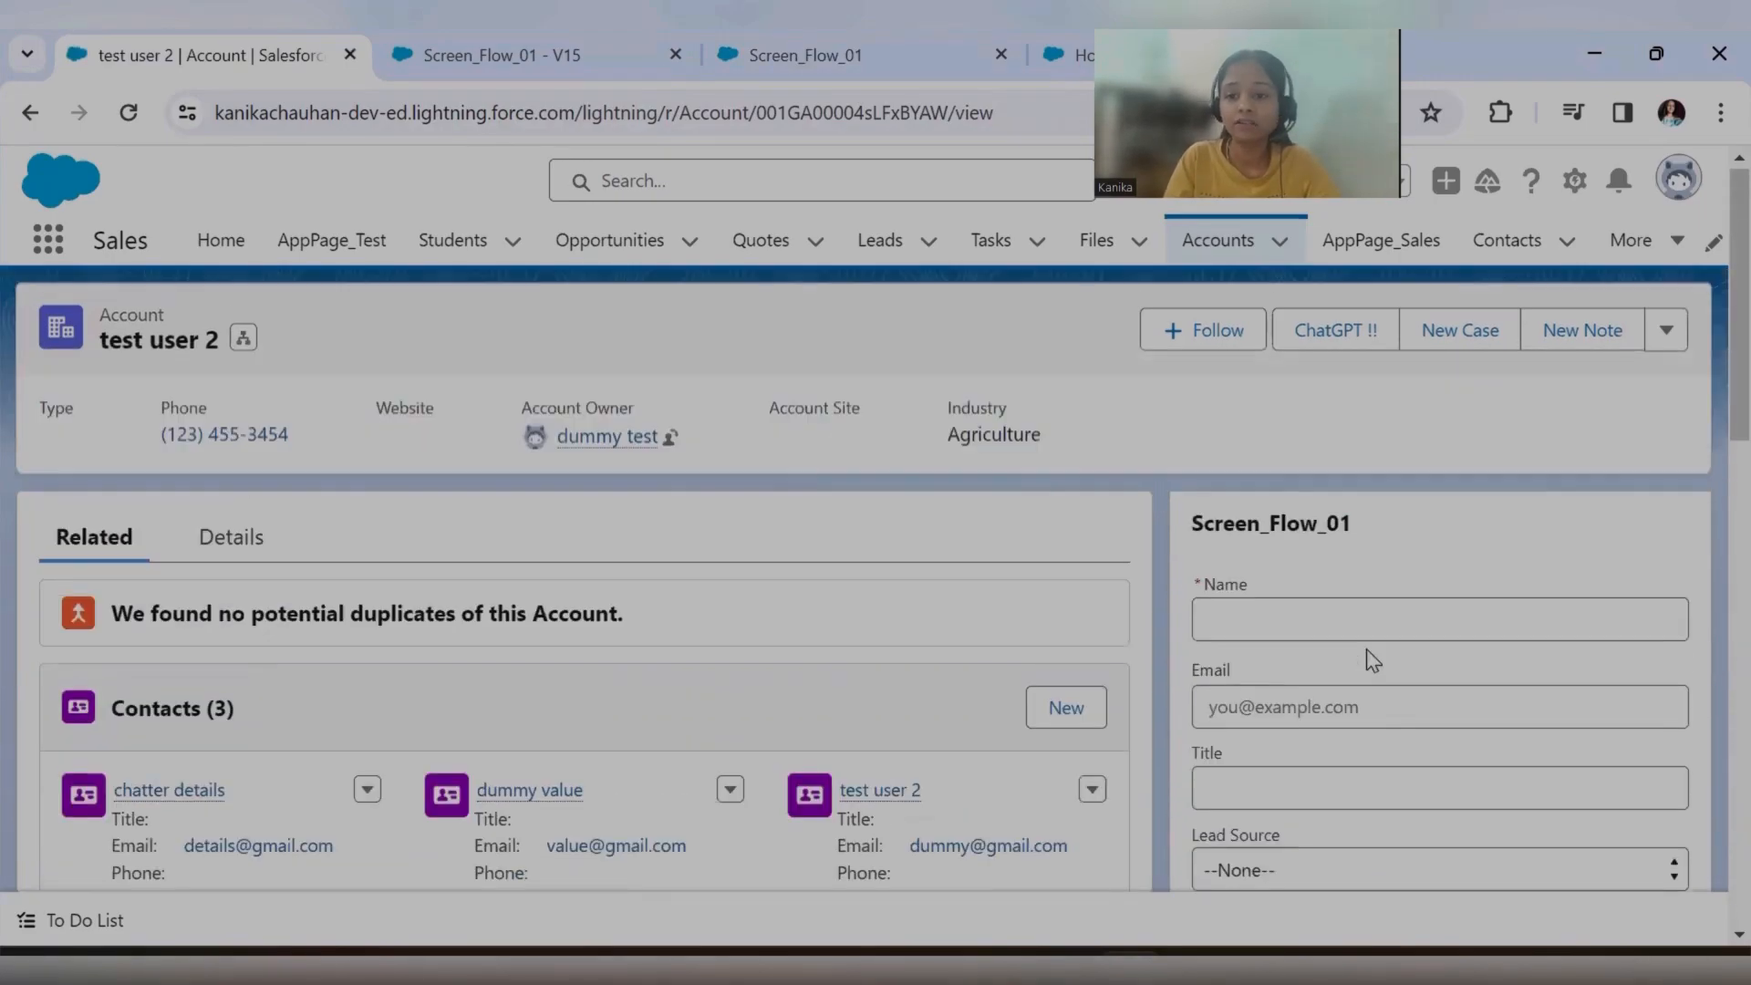
click(1329, 622)
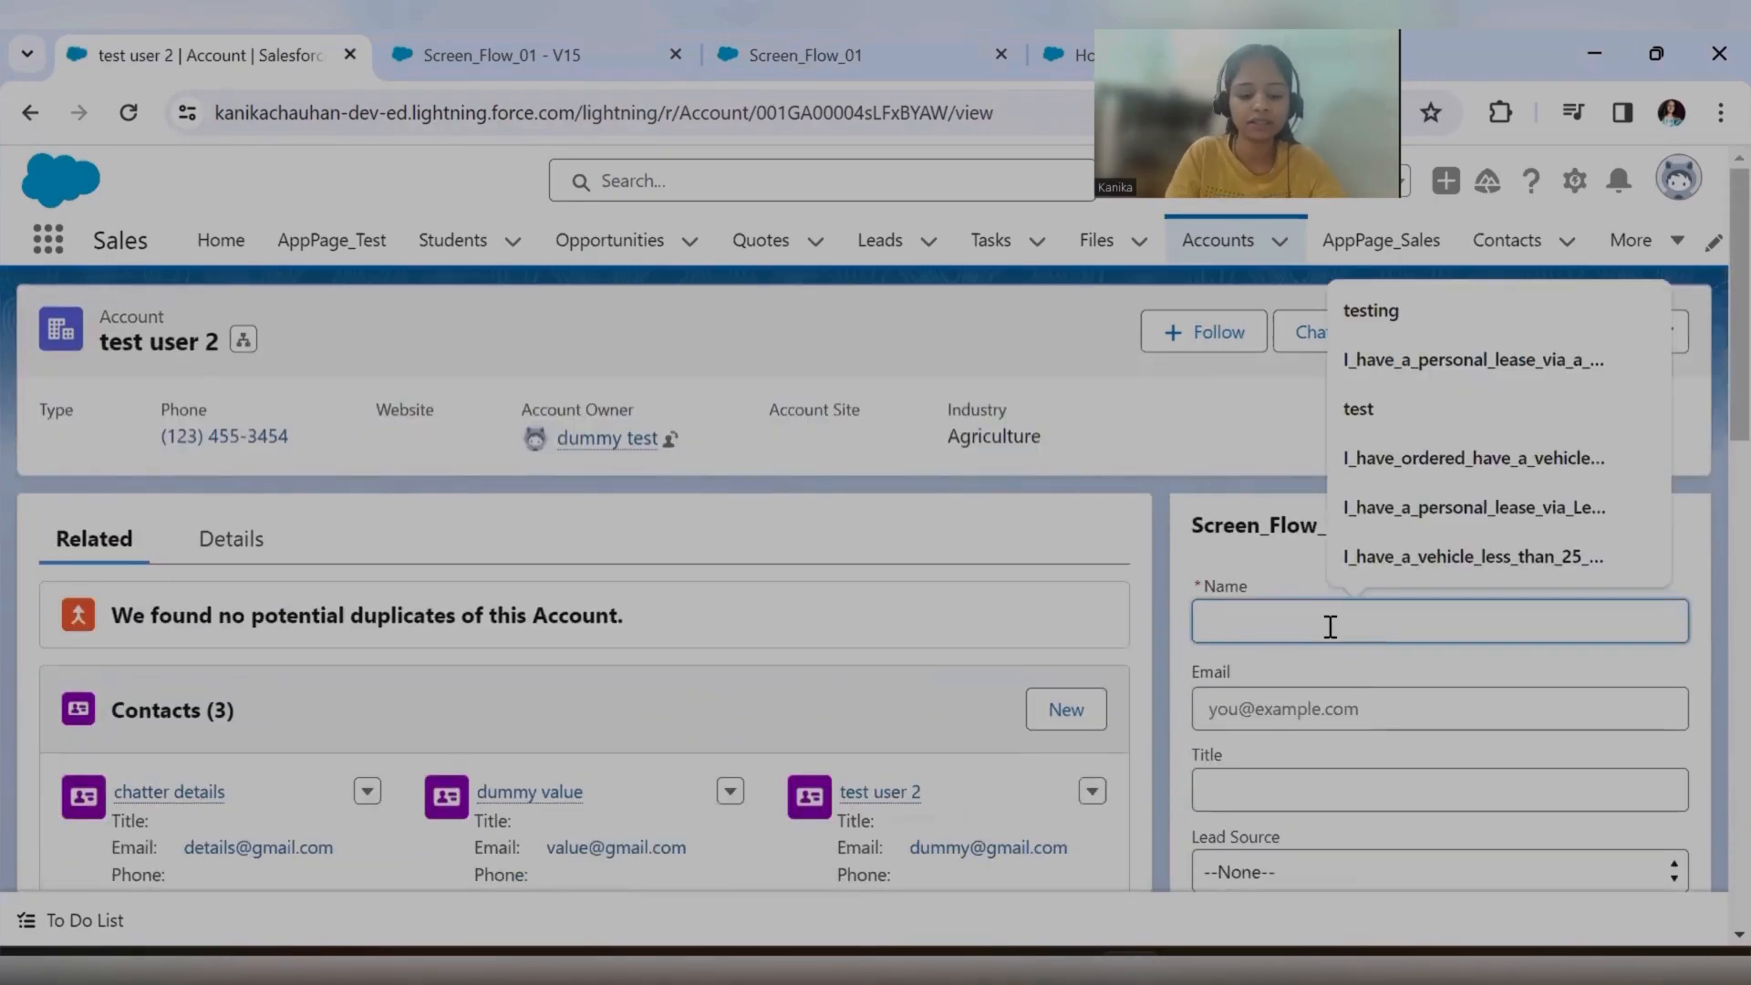
text(screen end)
scroll(1313, 776, down, 2)
click(1288, 740)
click(1290, 823)
scroll(1408, 753, down, 3)
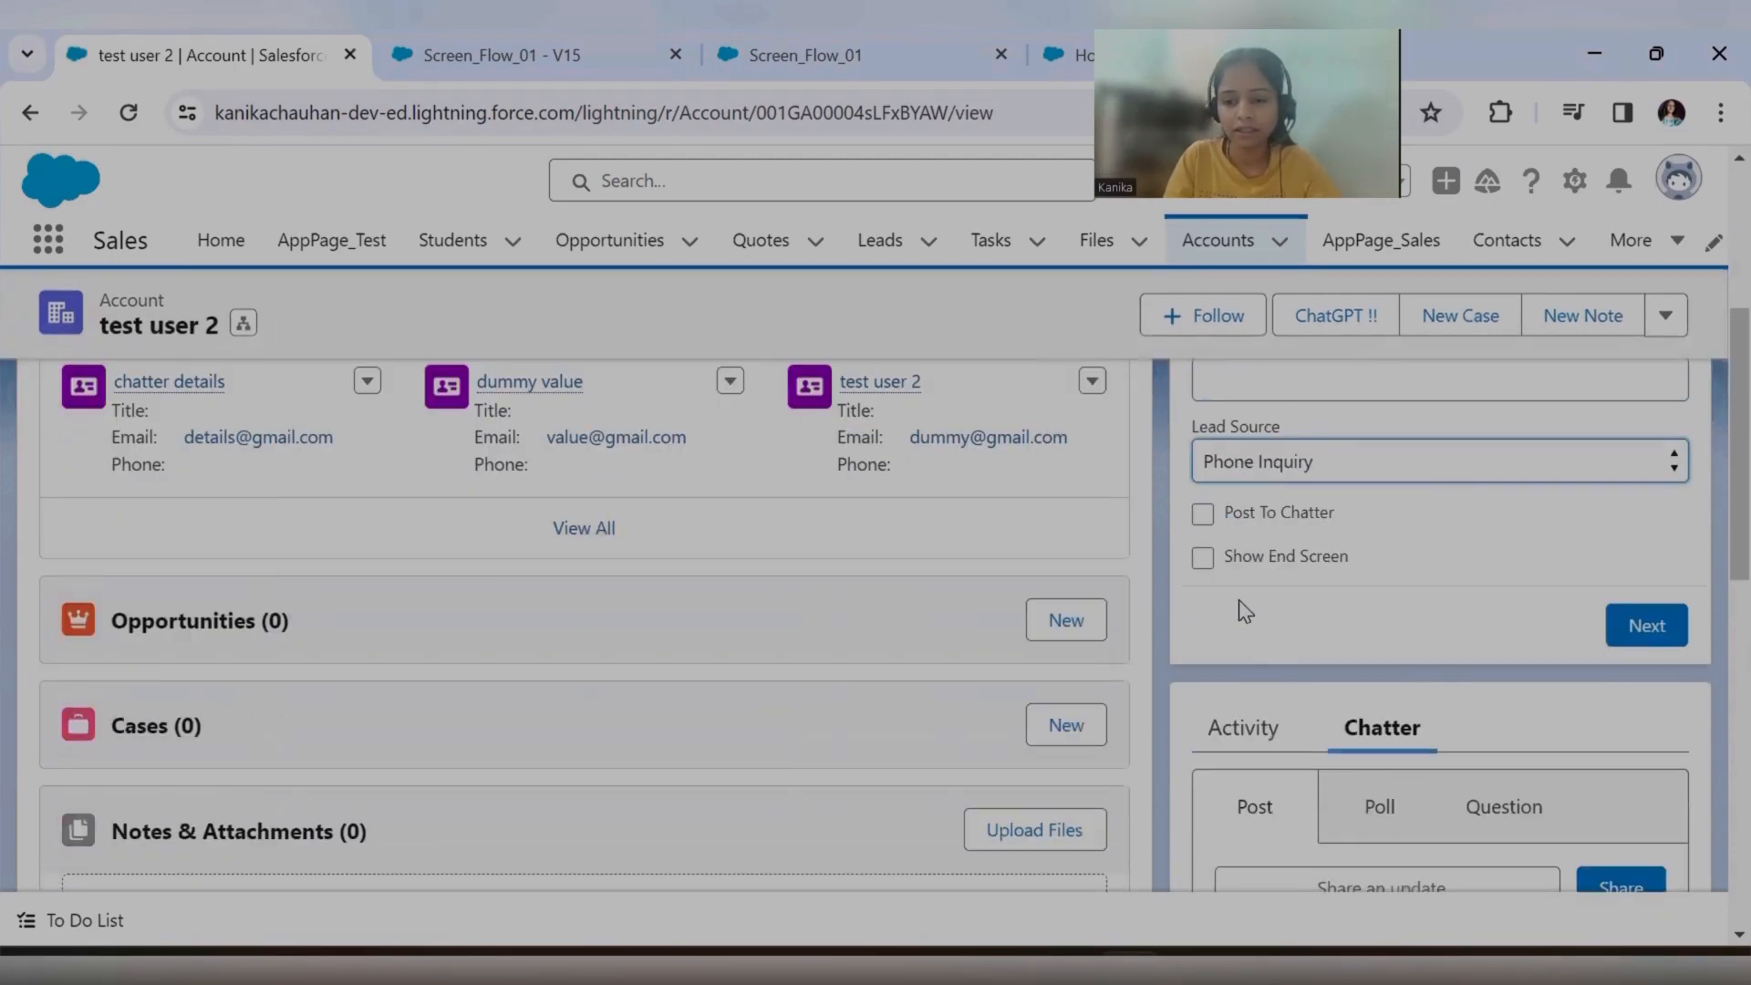
Enable Show End Screen for the contact and submit the flow form.
click(1203, 559)
scroll(1591, 659, up, 2)
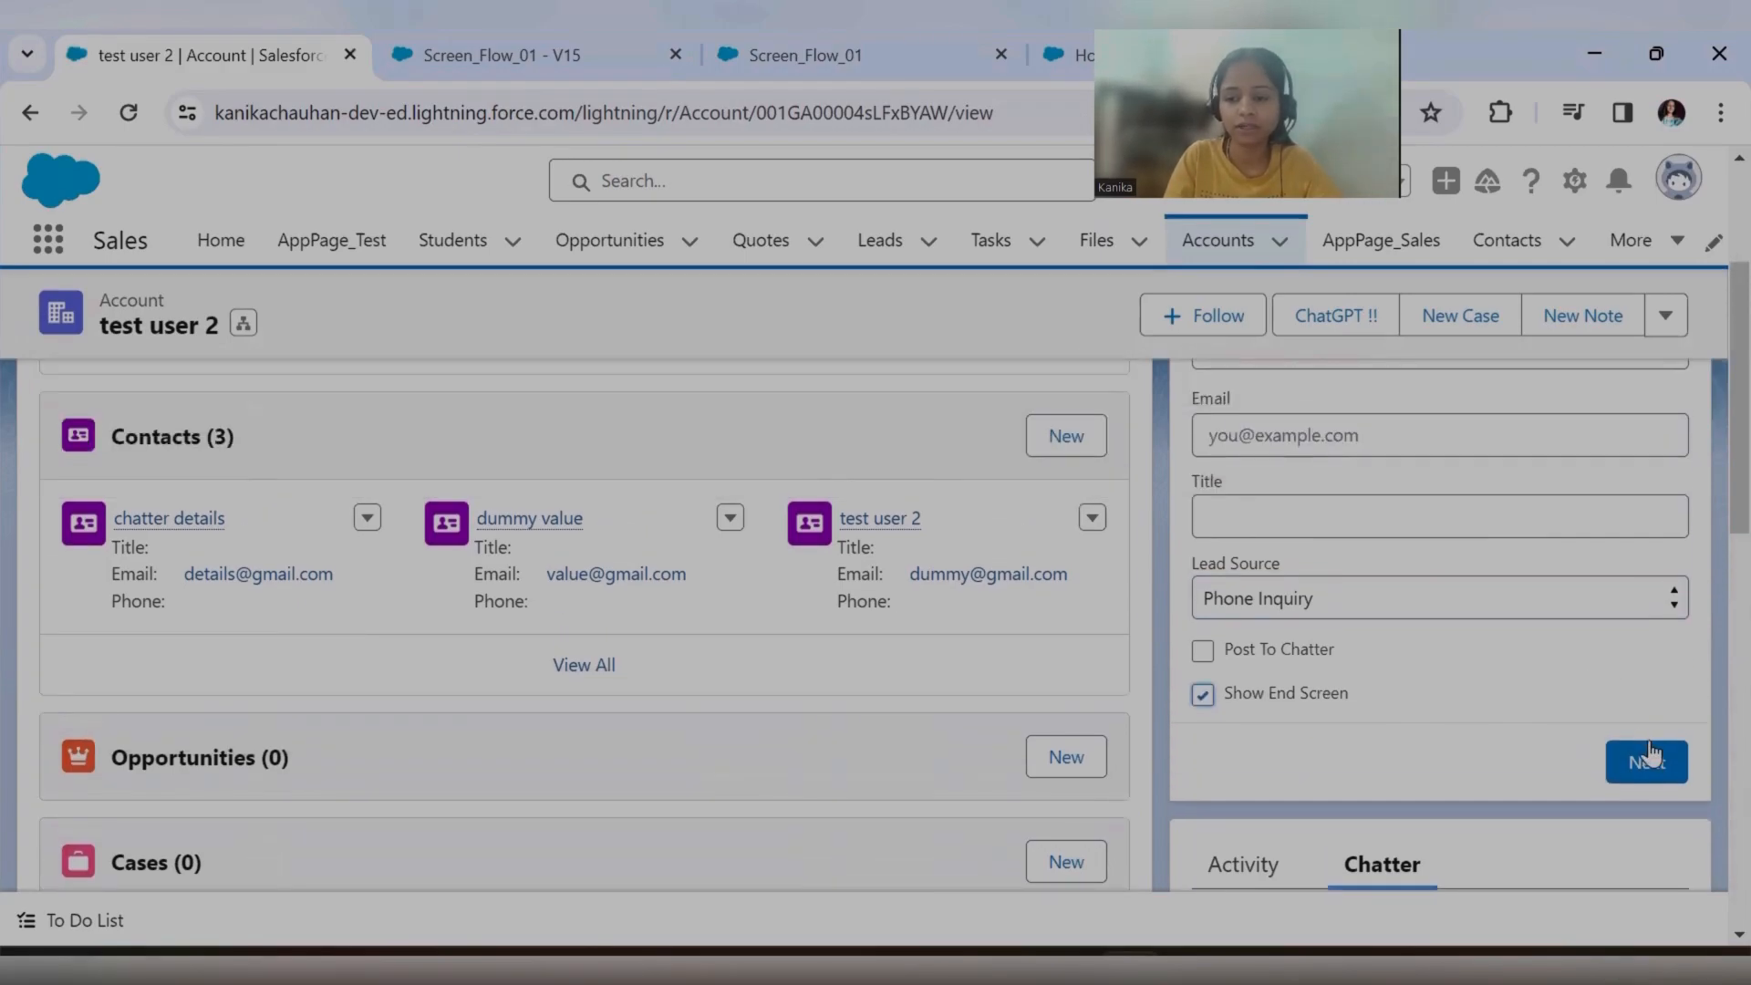
click(1662, 768)
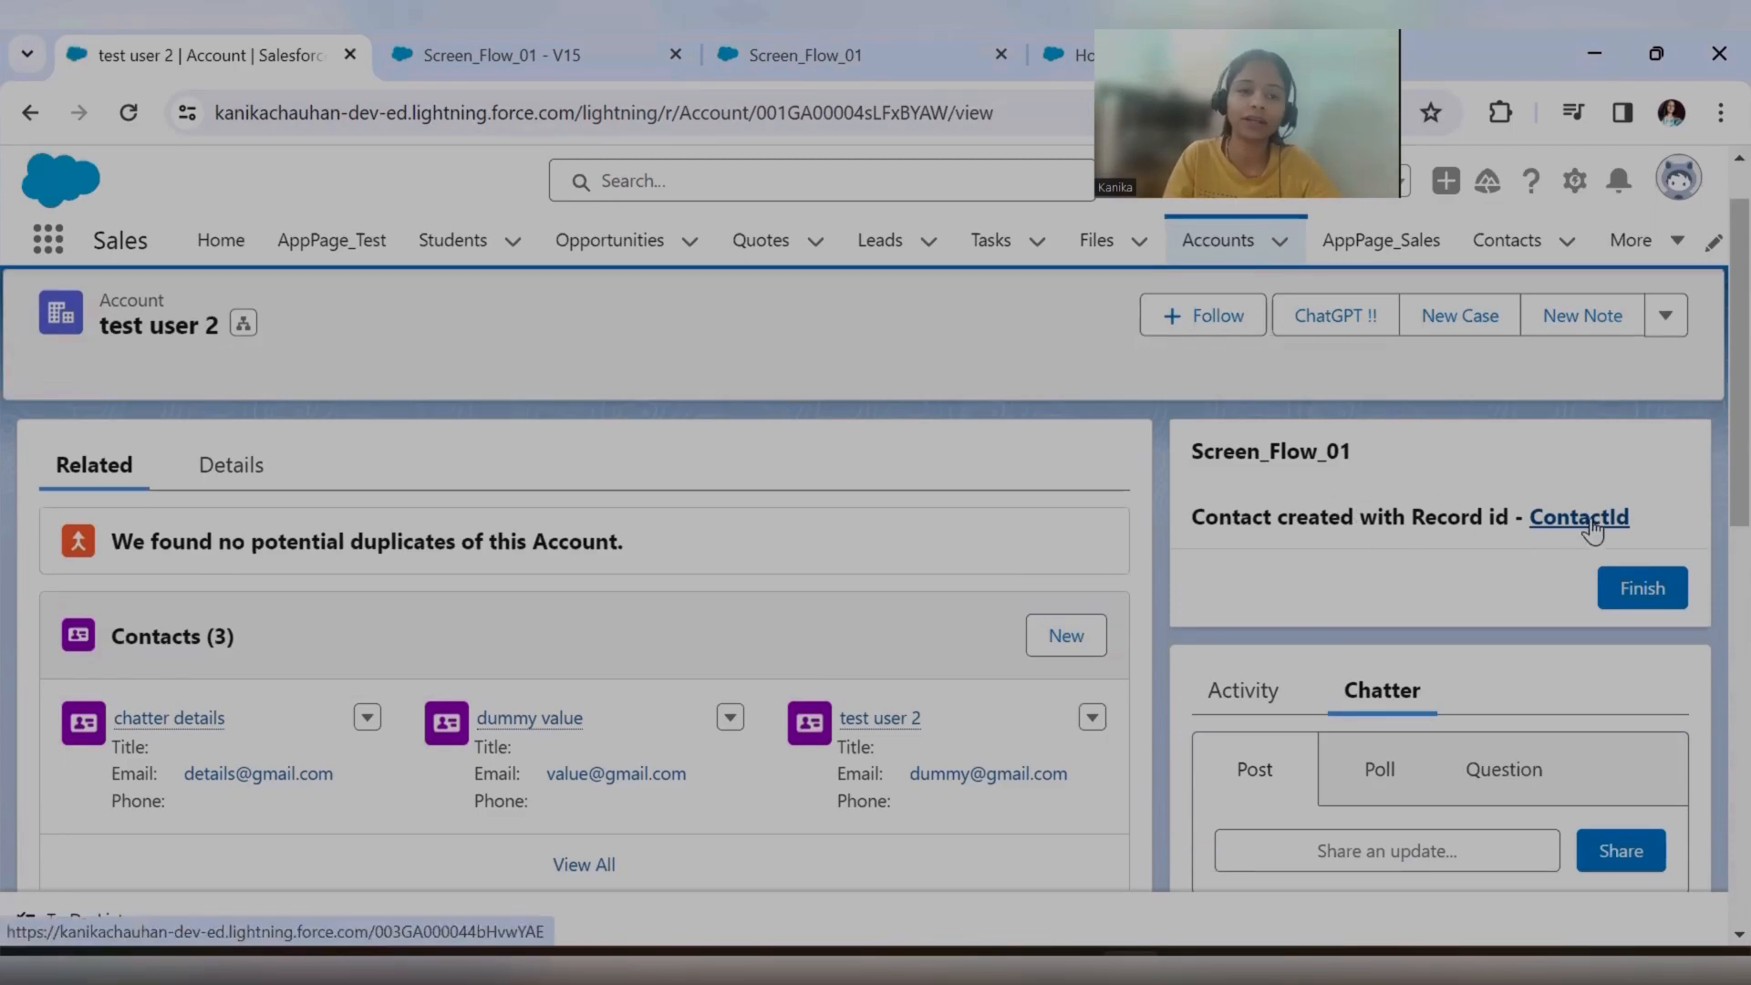
Reload the test user 2 account page and check its Chatter feed for a post about the screen end contact.
scroll(1578, 602, down, 5)
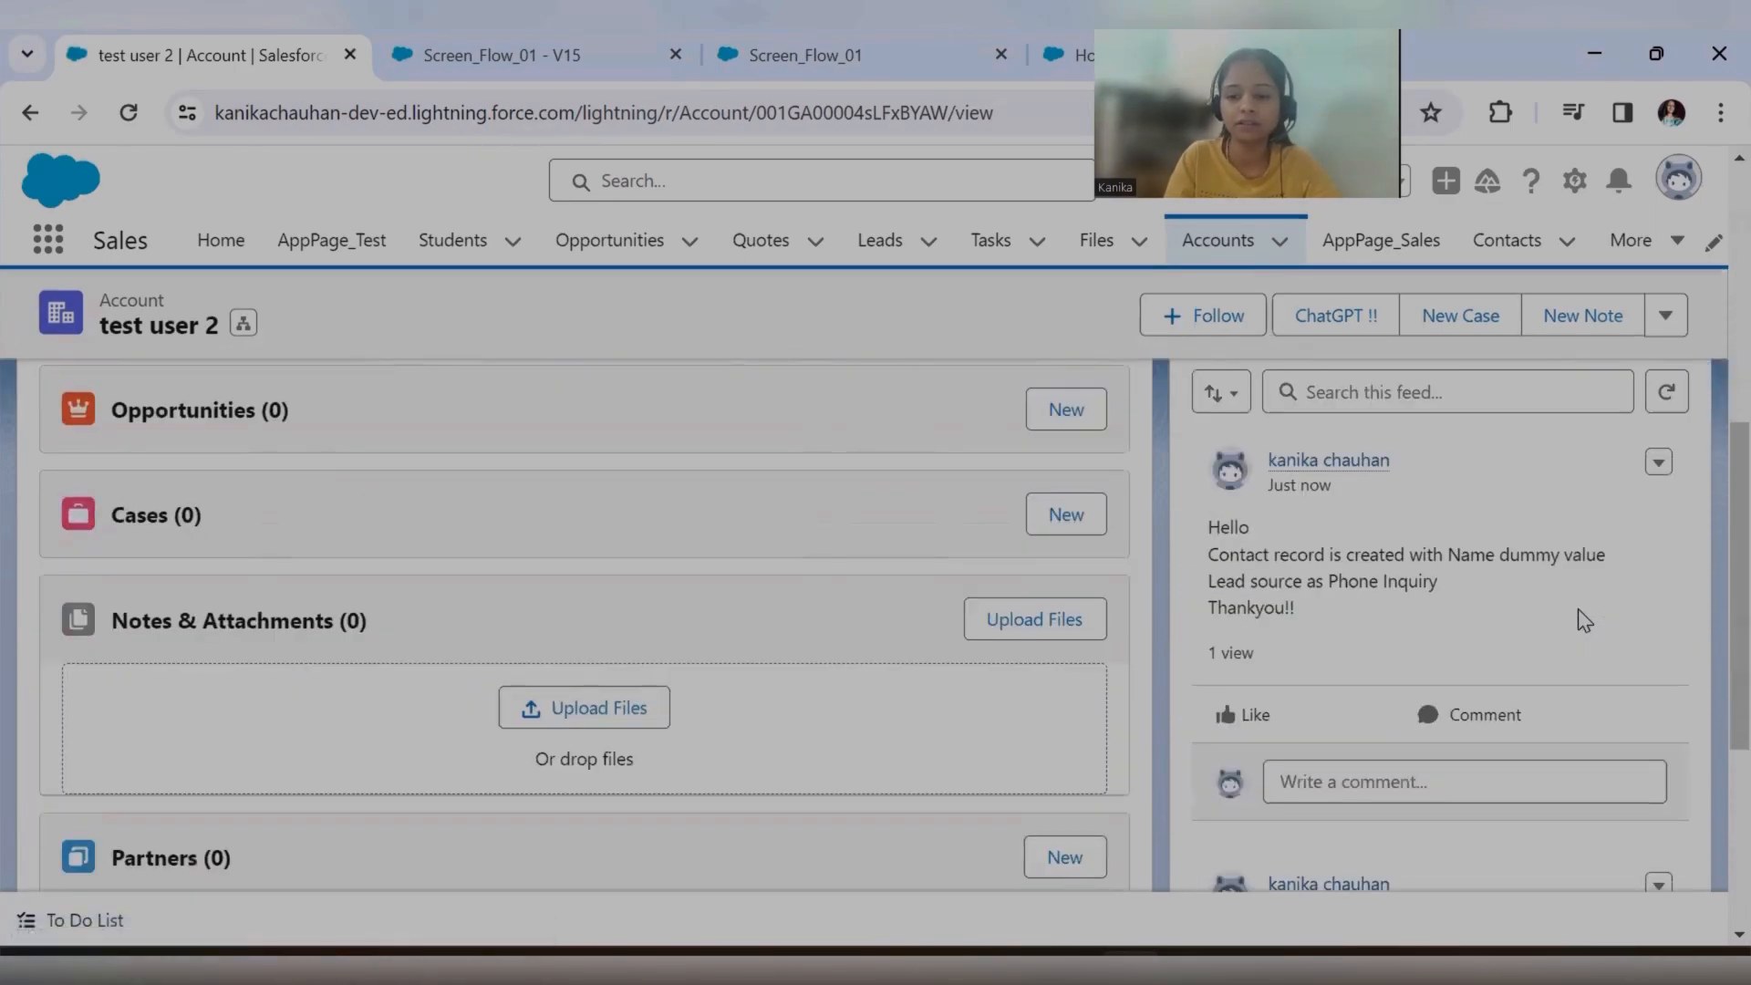
scroll(1585, 620, up, 2)
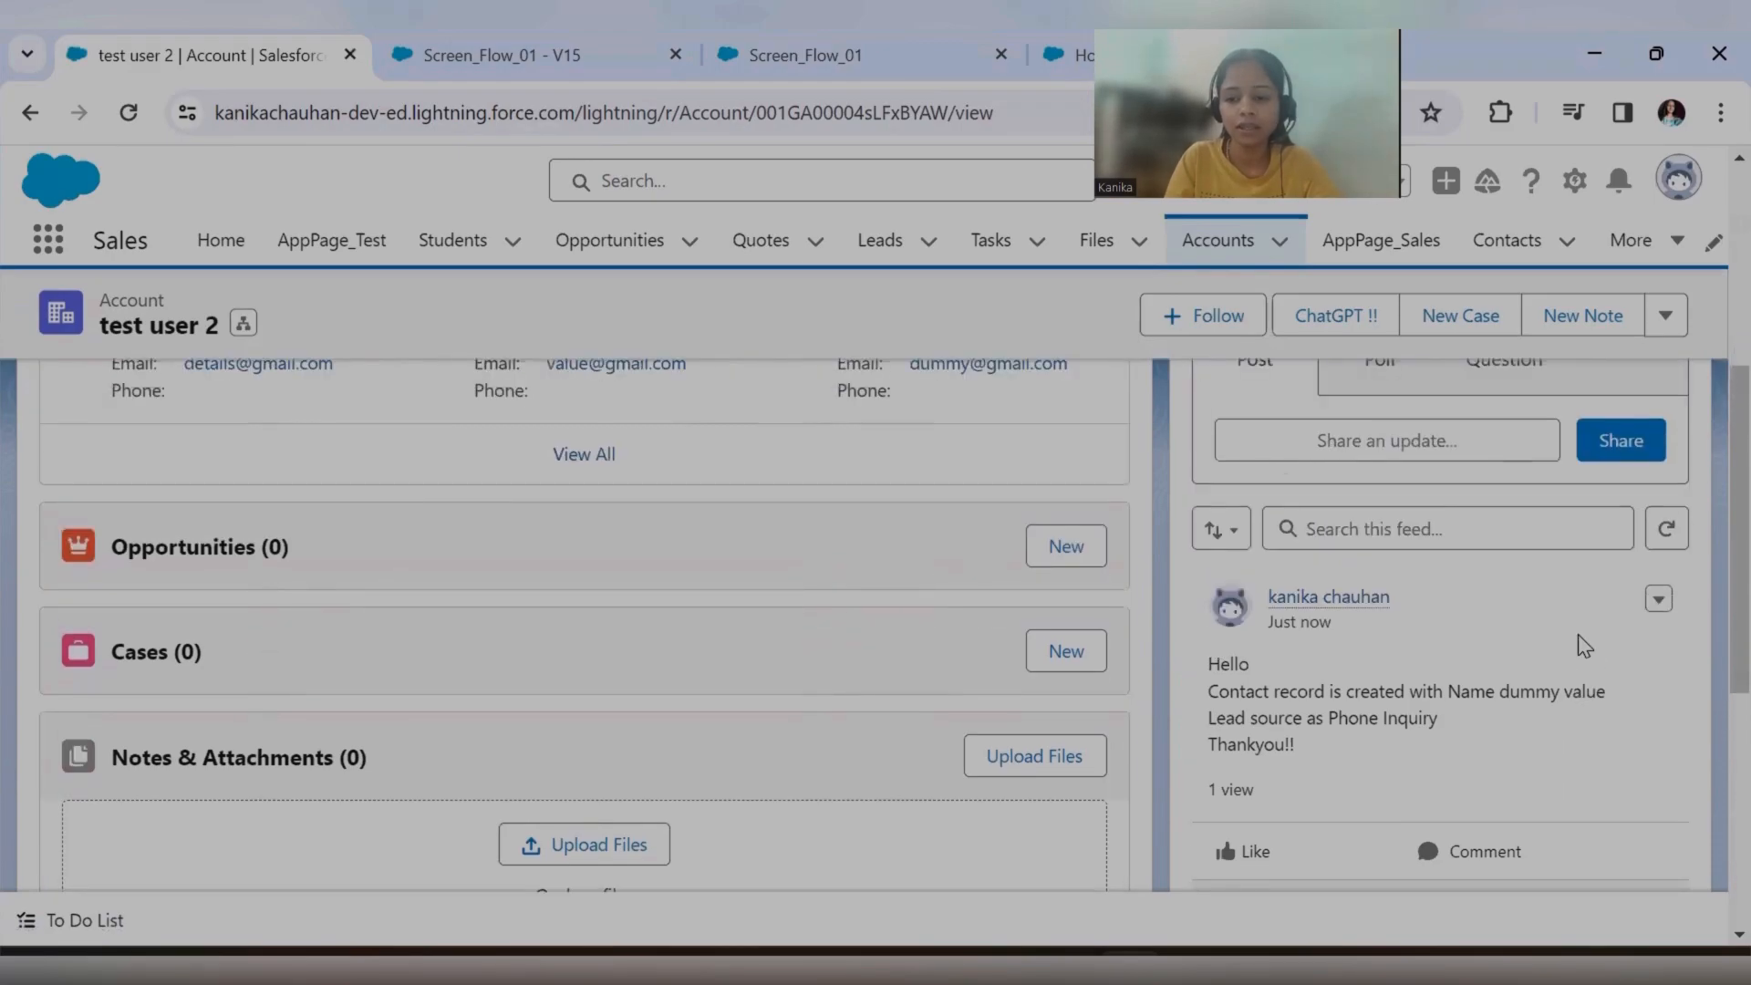
scroll(1546, 695, up, 4)
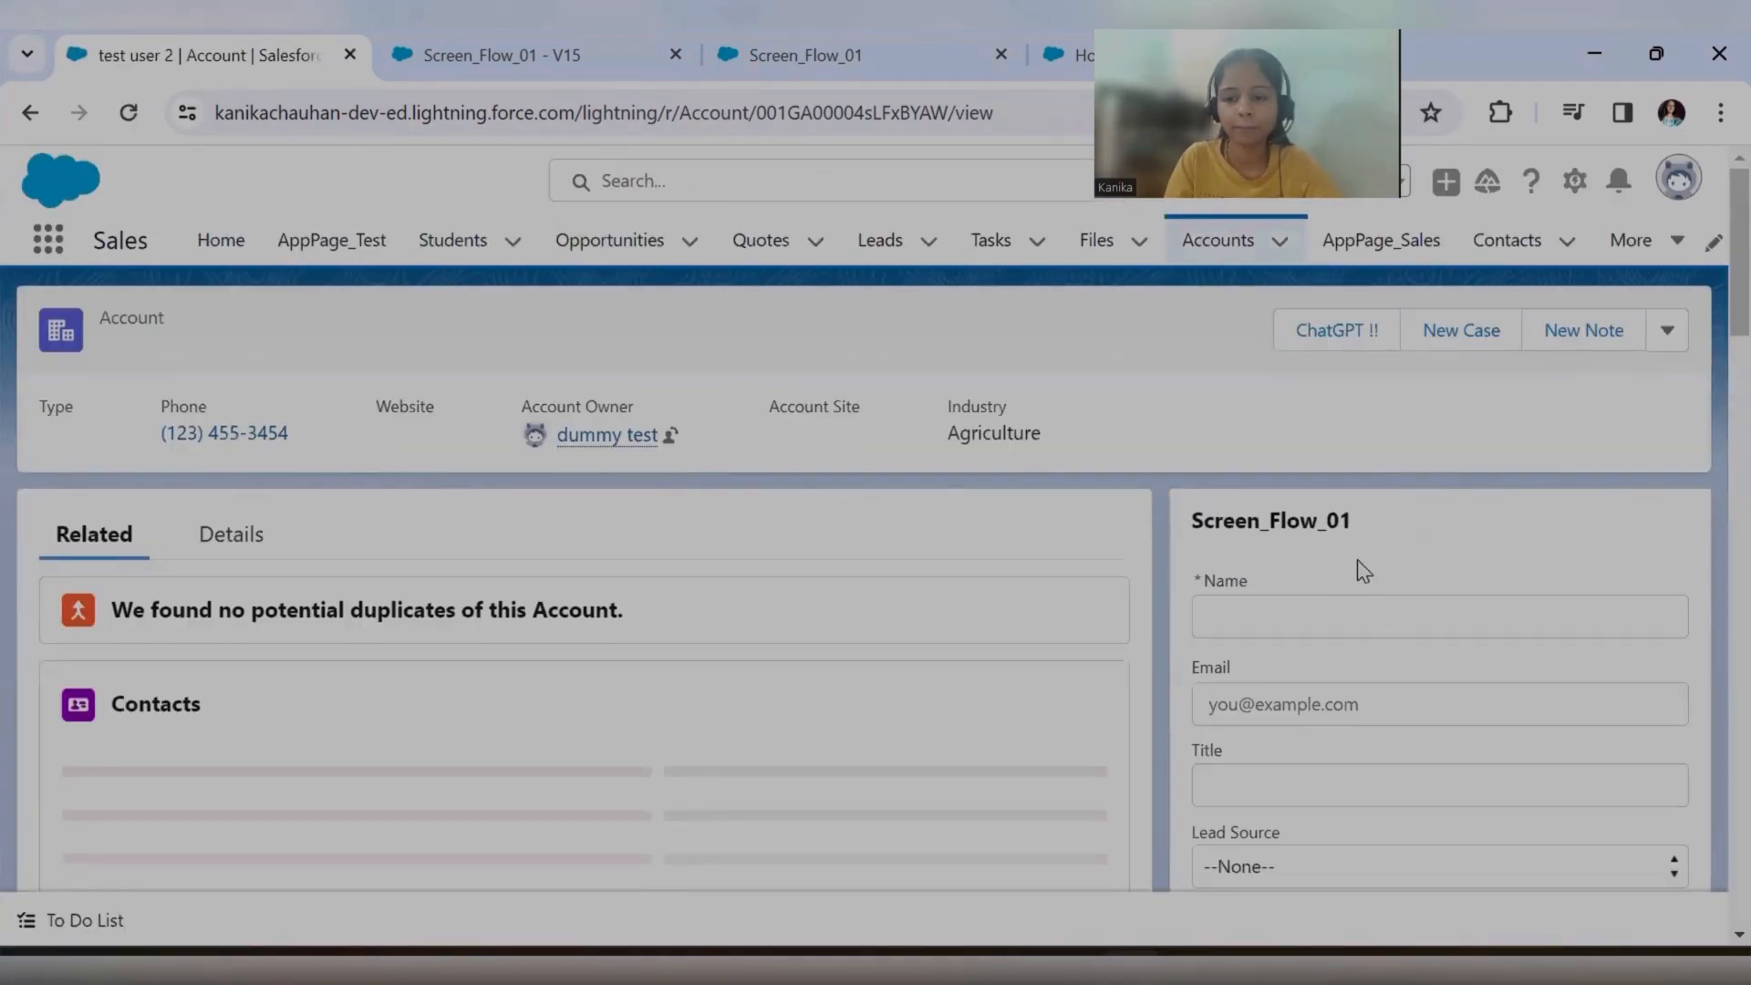
scroll(1360, 567, down, 5)
click(1389, 477)
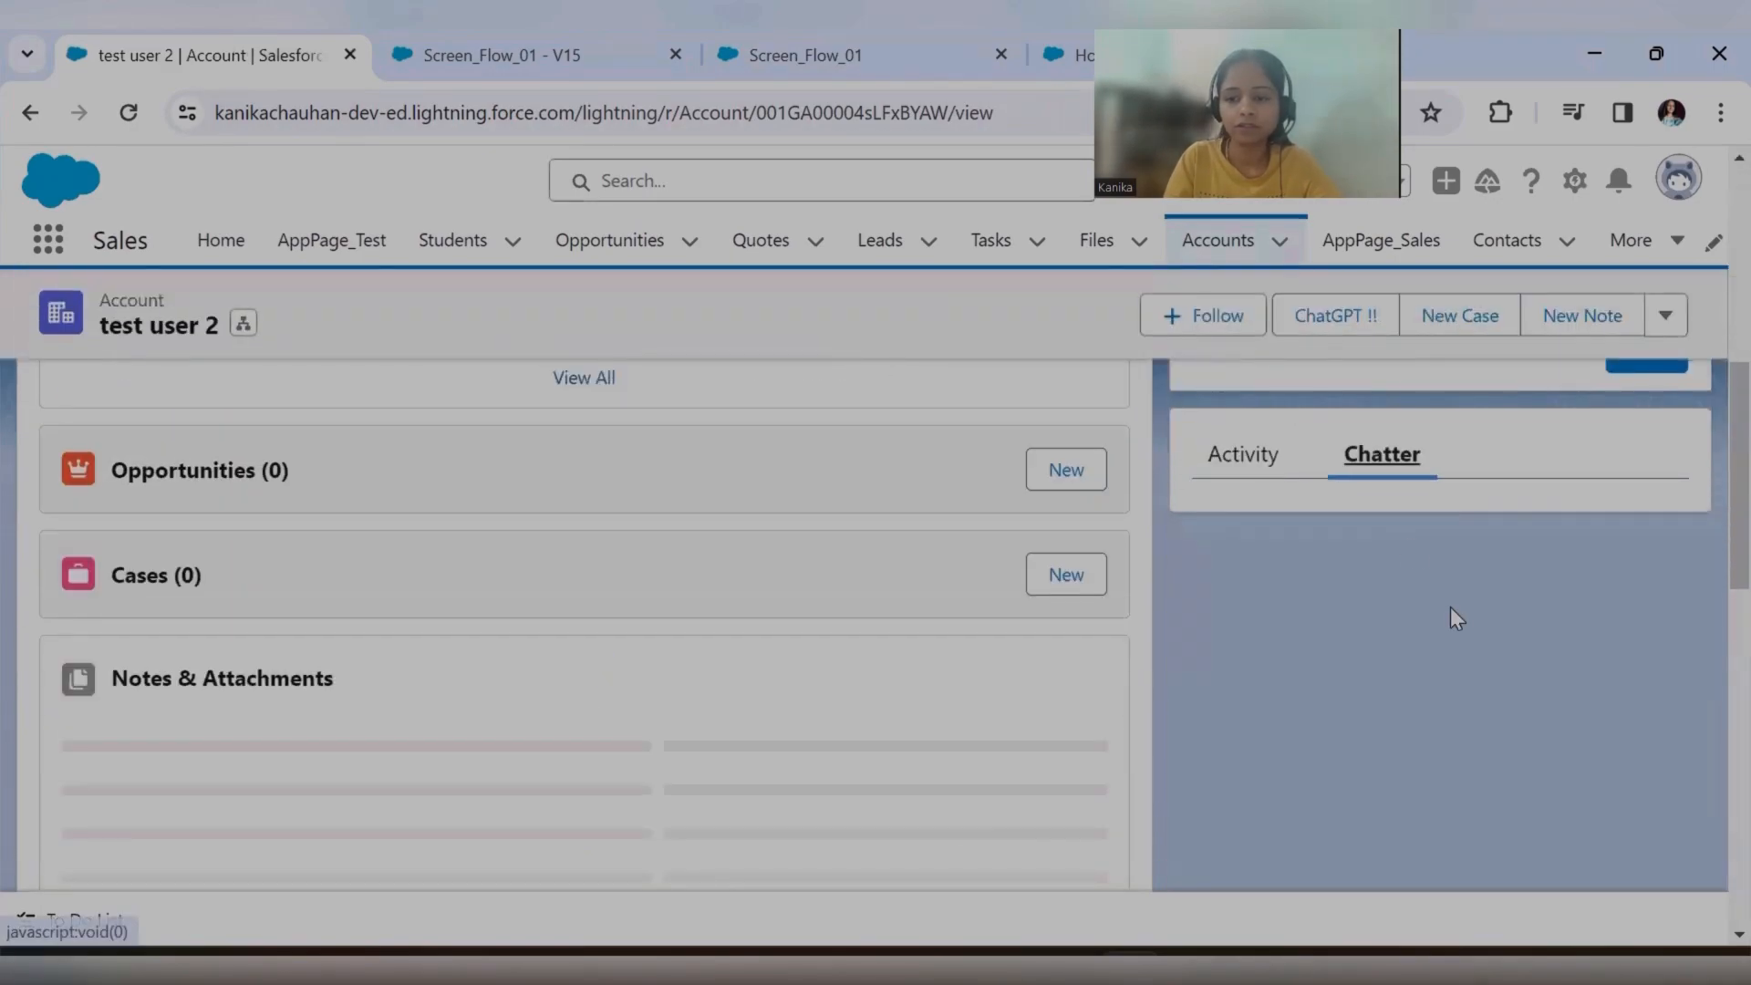
scroll(1460, 631, down, 3)
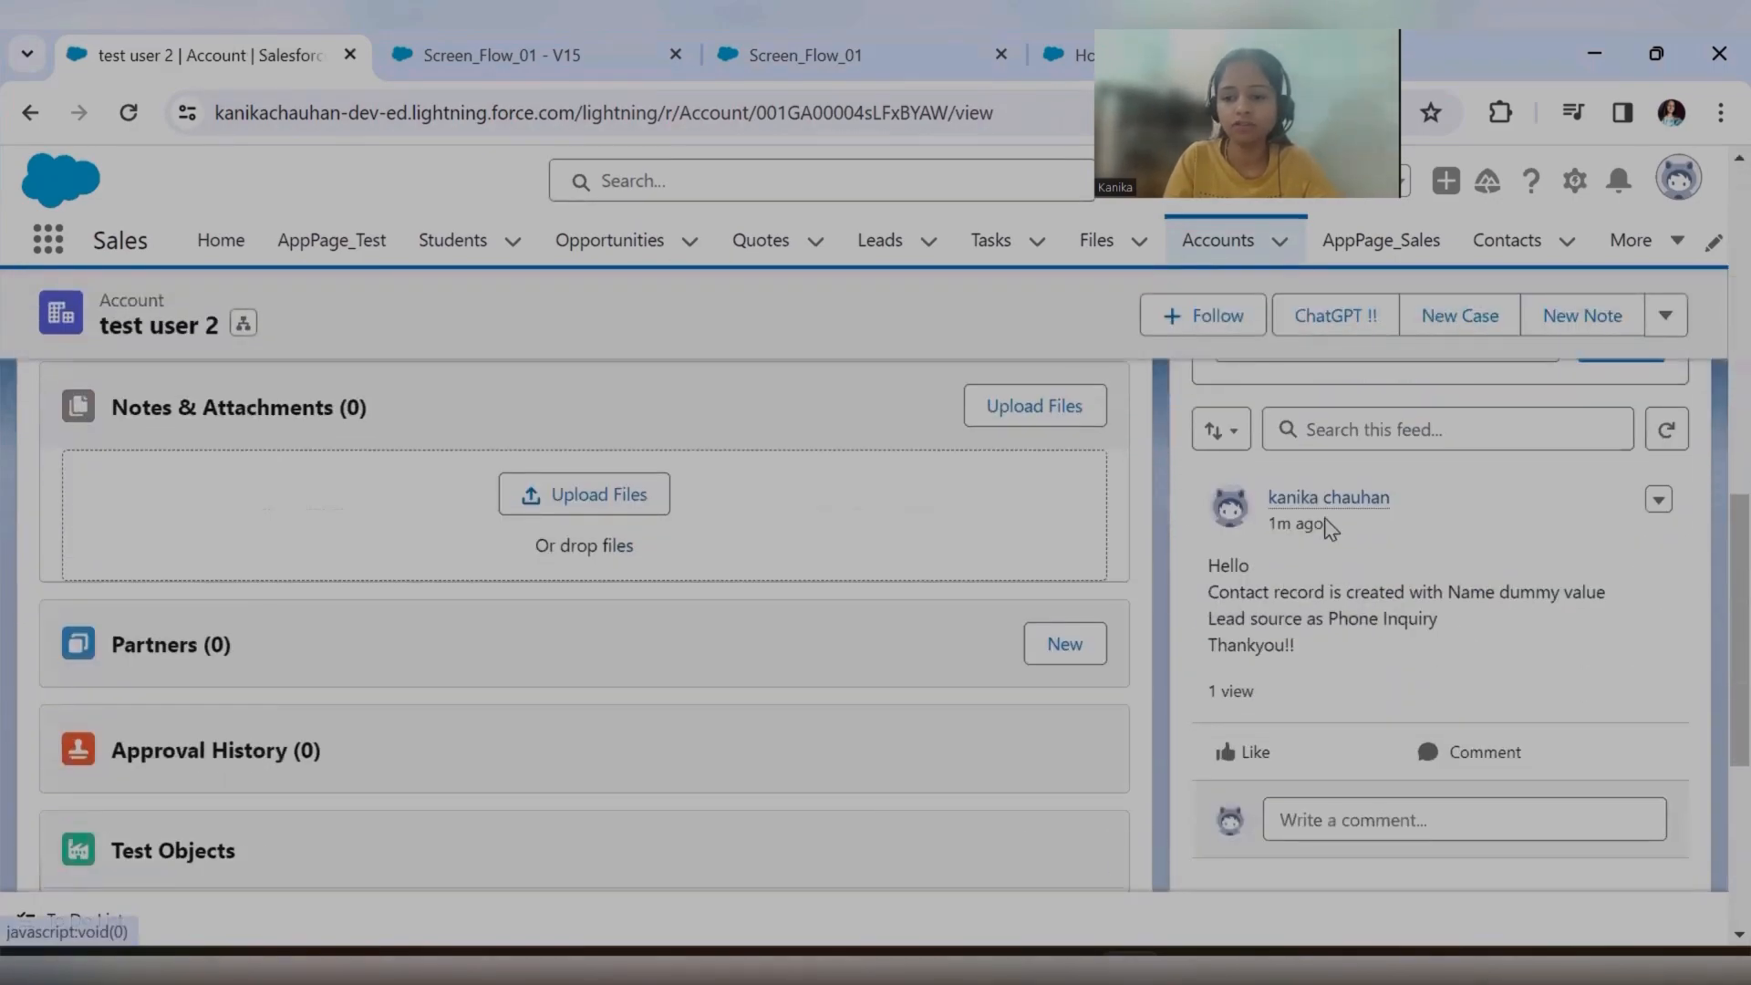
scroll(1441, 565, up, 3)
scroll(1368, 712, down, 3)
Preview the screen end contact in the account's Contacts list and compare it with the Chatter feed.
scroll(1002, 616, up, 7)
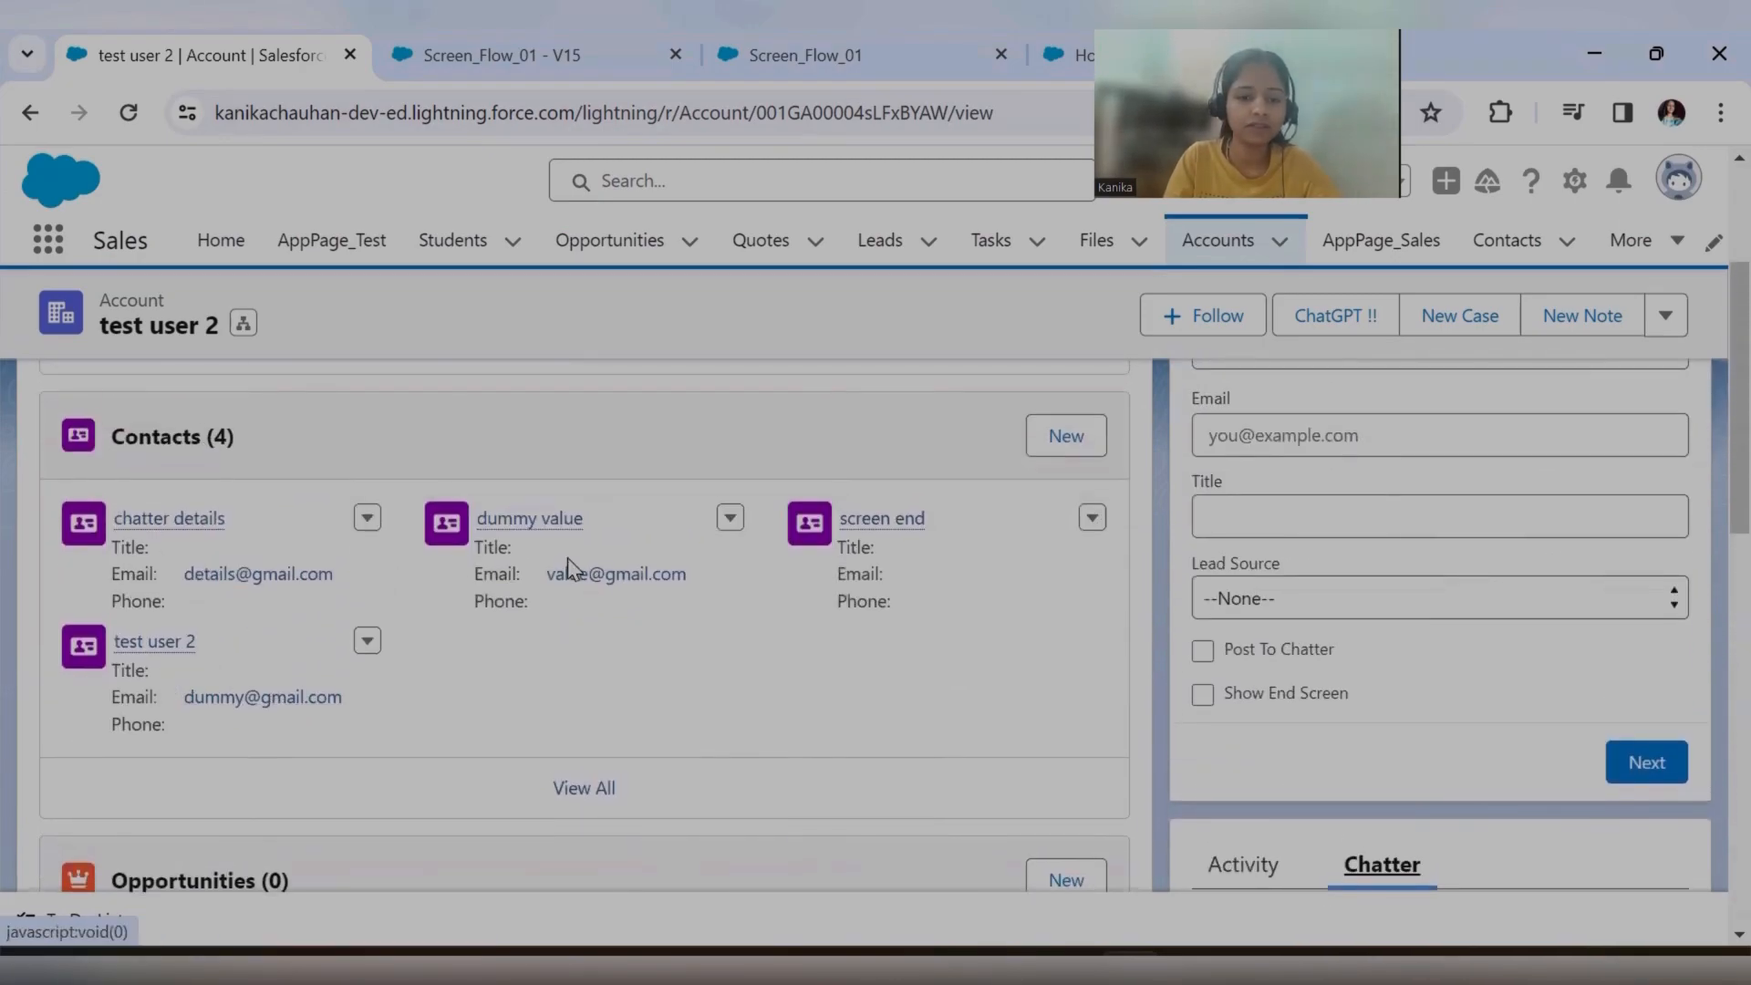
scroll(1512, 711, down, 6)
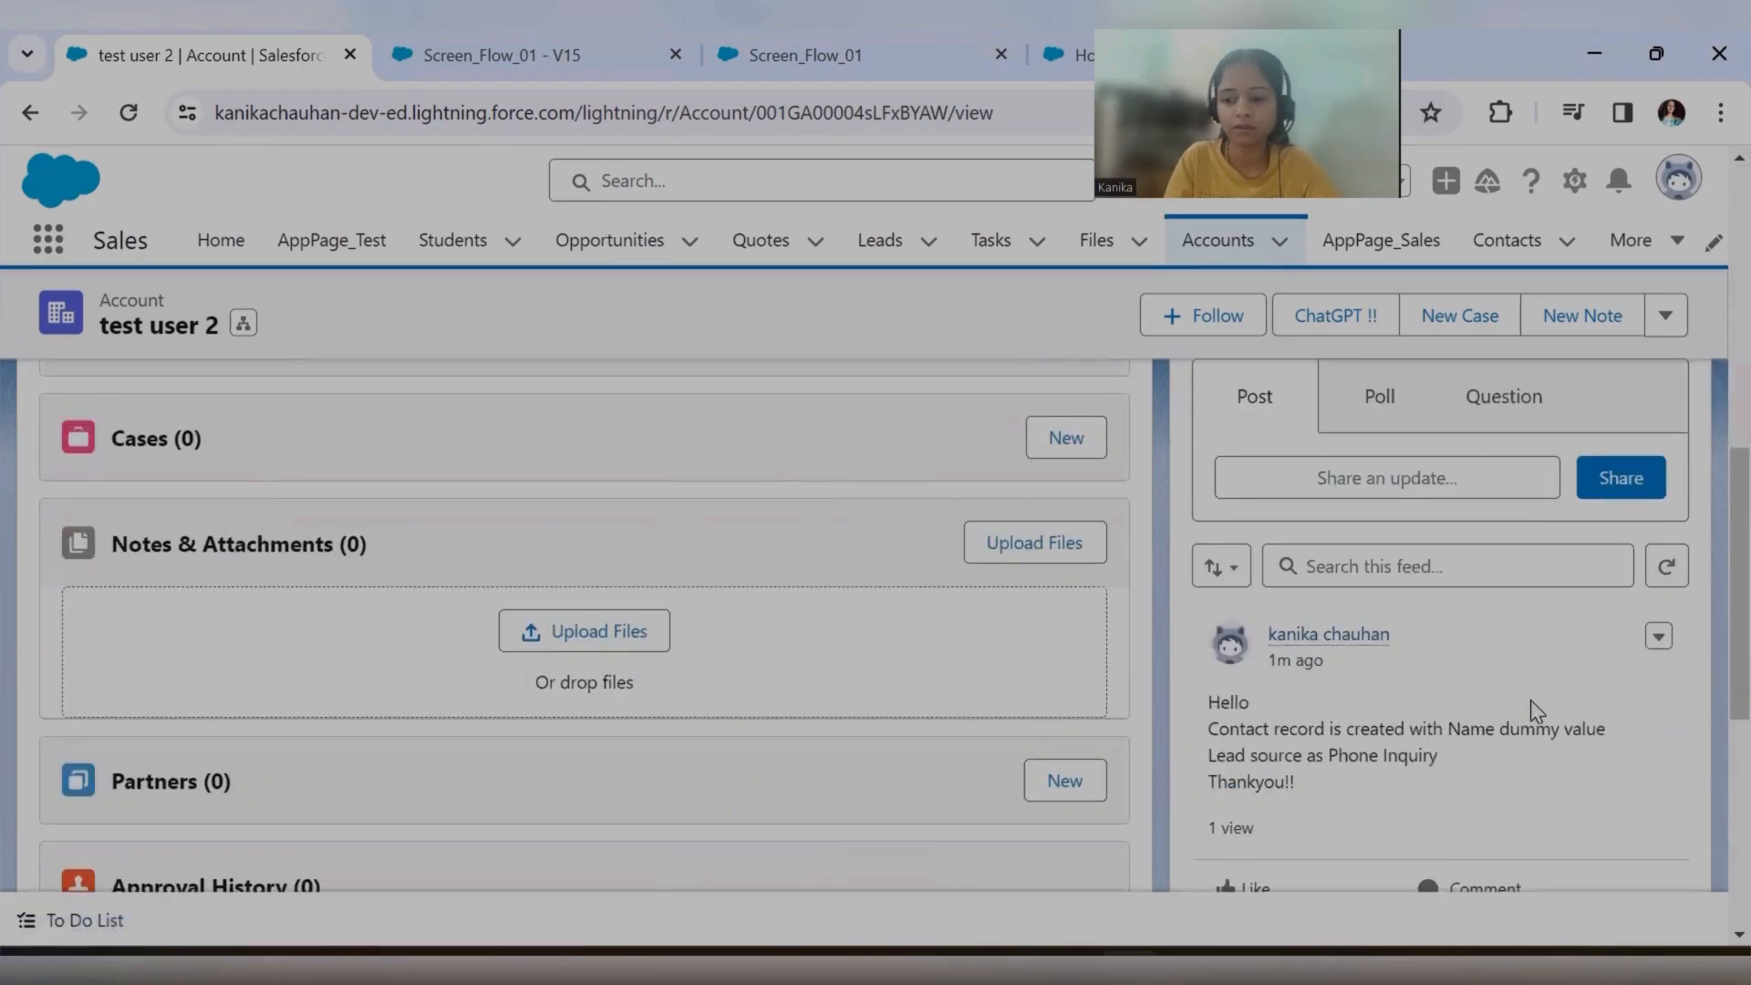
scroll(716, 648, up, 5)
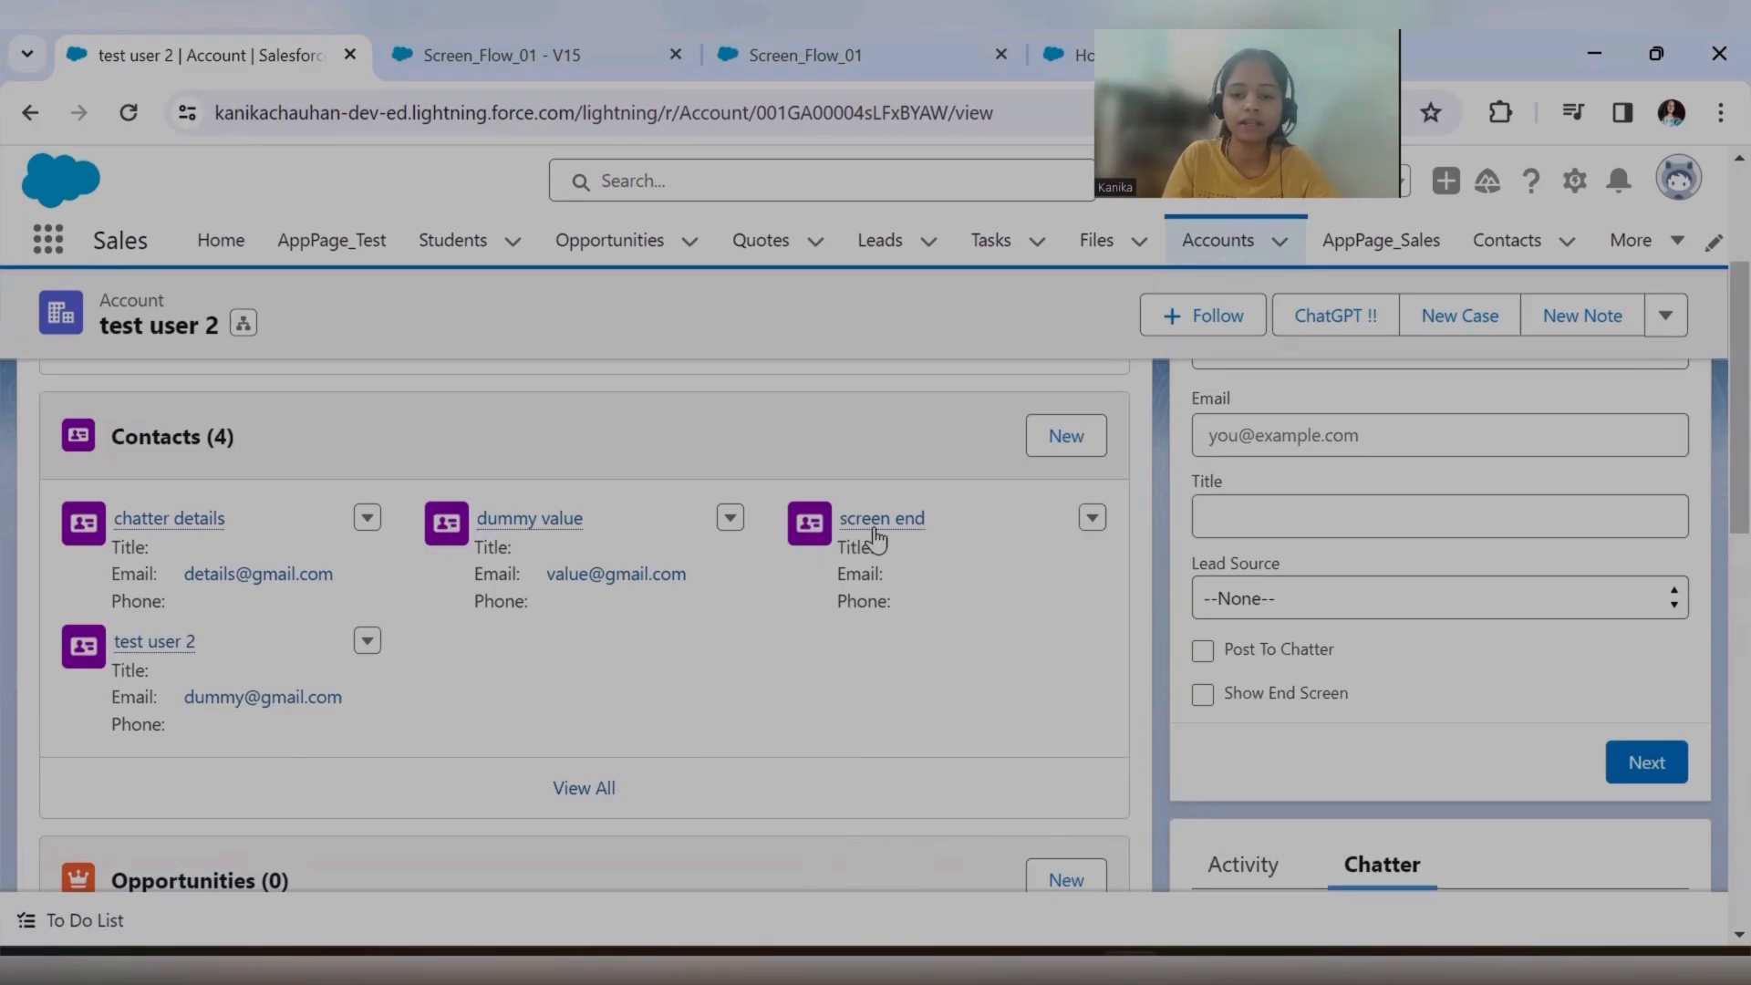
mouse_move(890, 529)
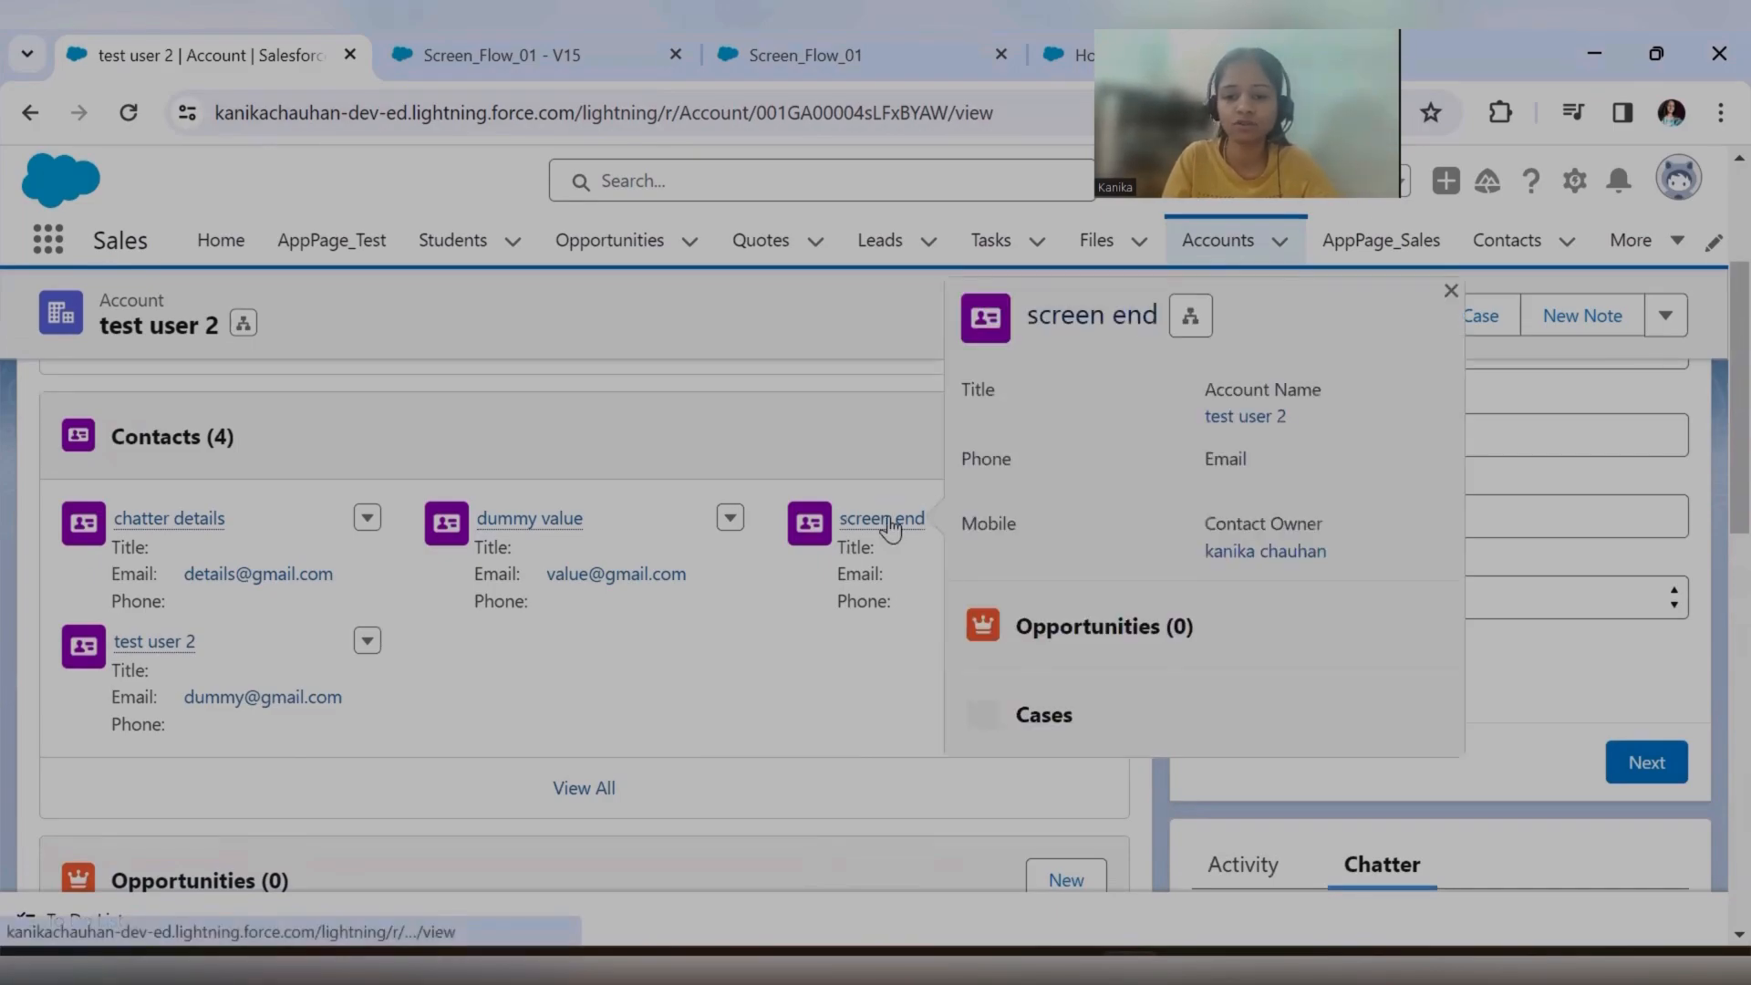
scroll(1386, 670, down, 5)
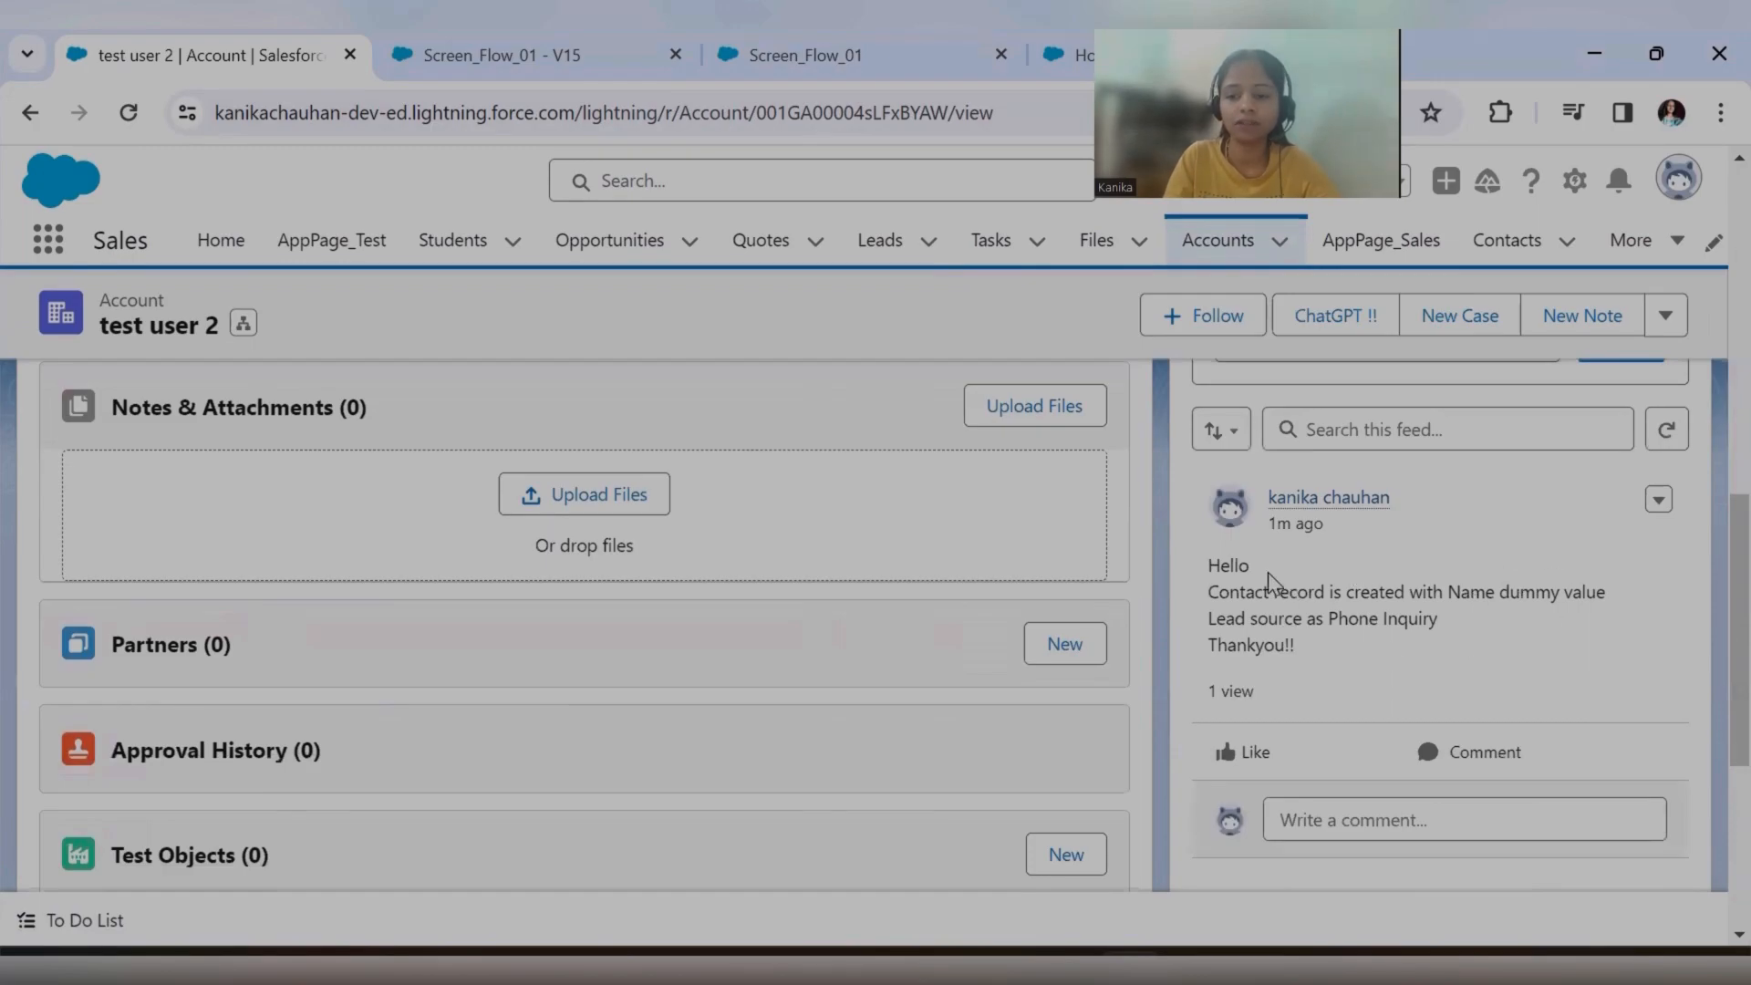
scroll(1352, 646, up, 5)
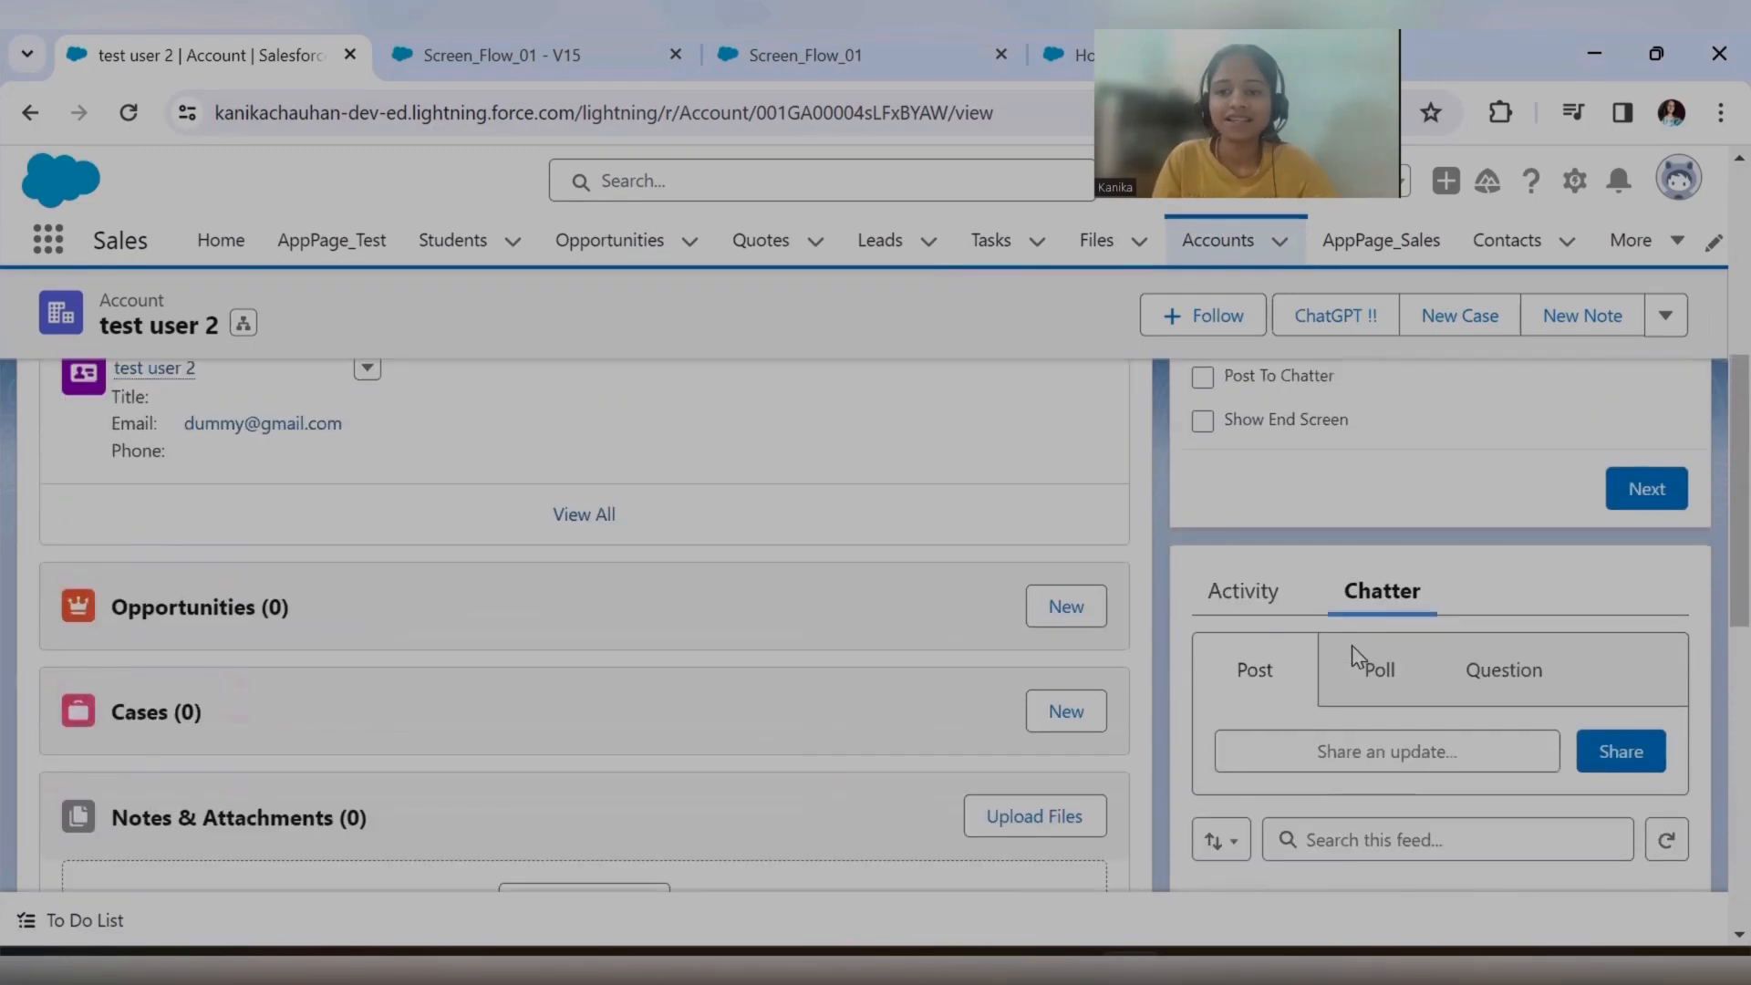
scroll(1352, 644, up, 5)
Review the conditions of the IfPostToChatter and ifEndTrue outcomes in the CheckCheckBoxValue decision, then close the decision.
click(498, 57)
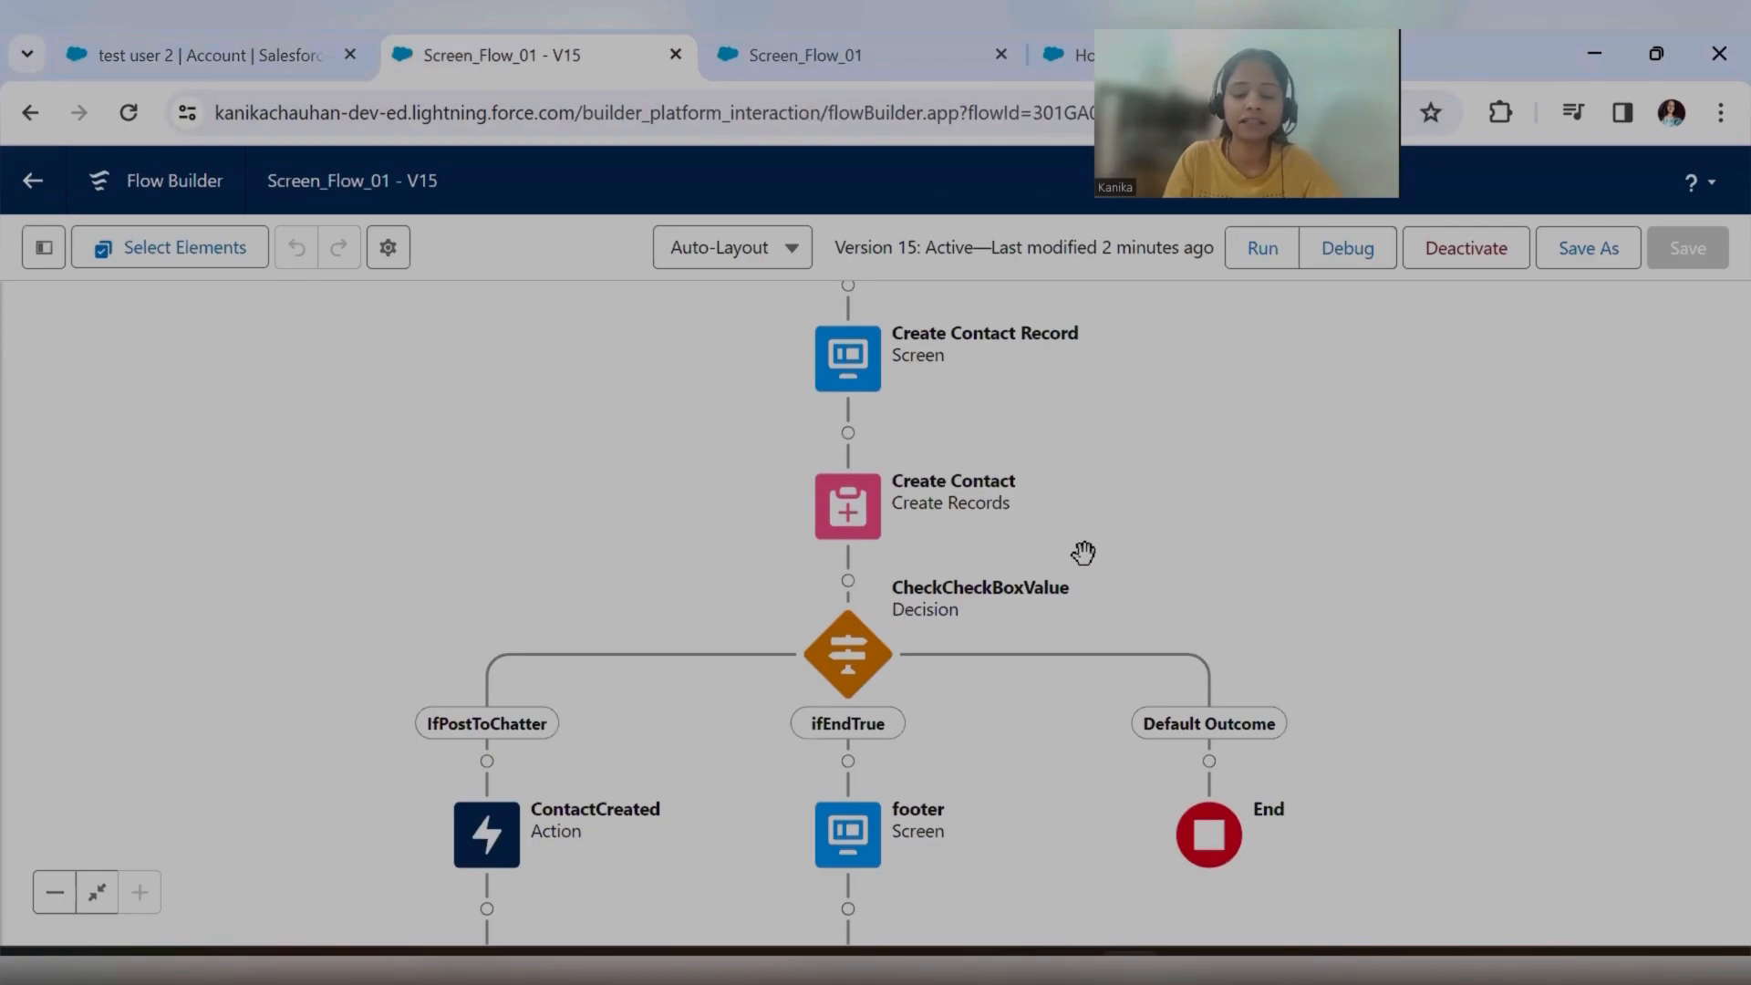
drag(1118, 551, 1114, 430)
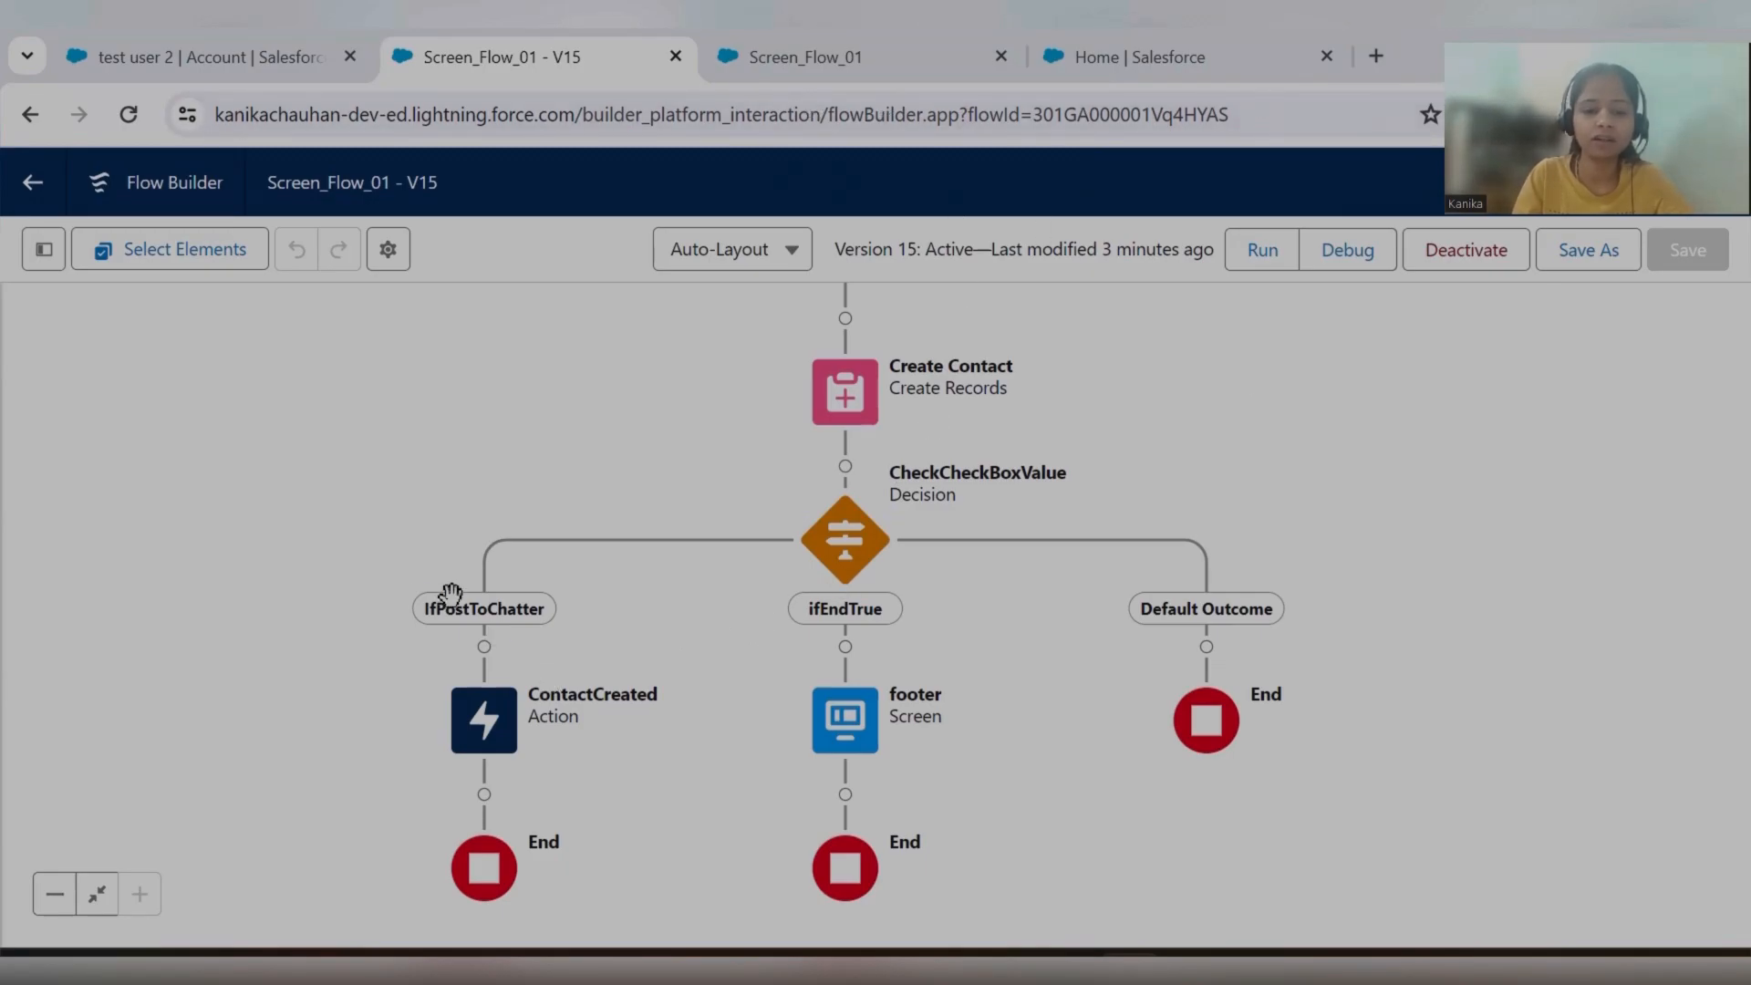
click(806, 65)
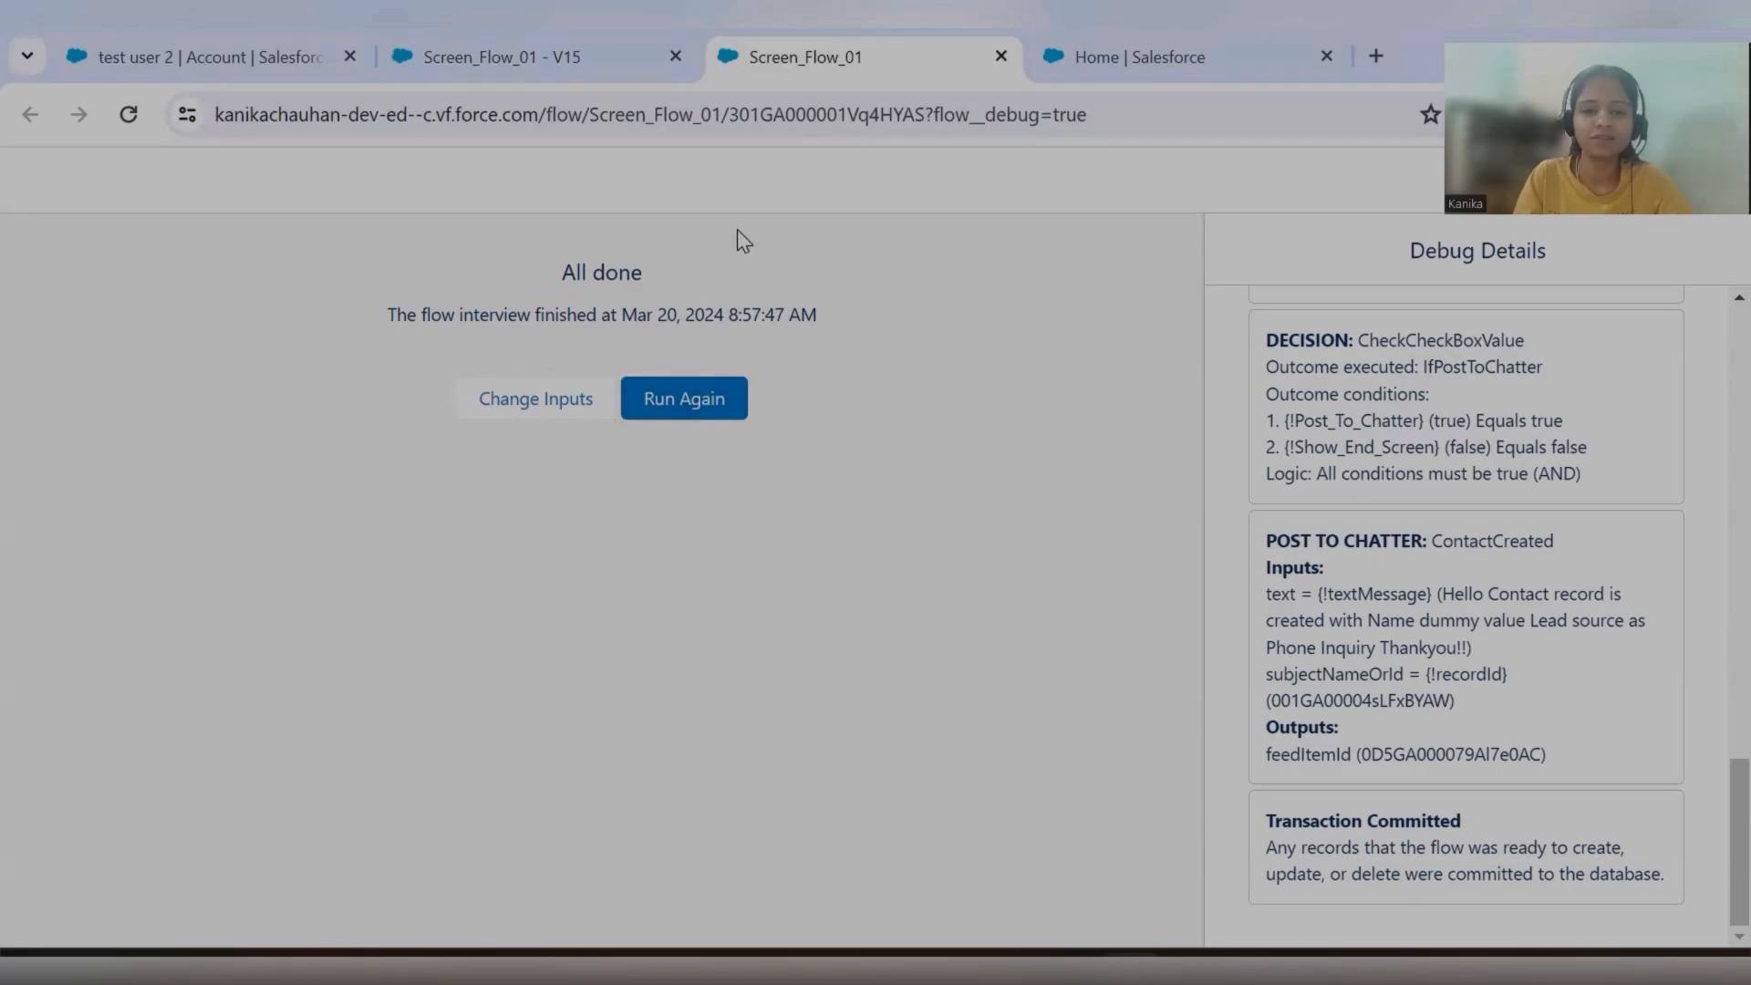
click(545, 57)
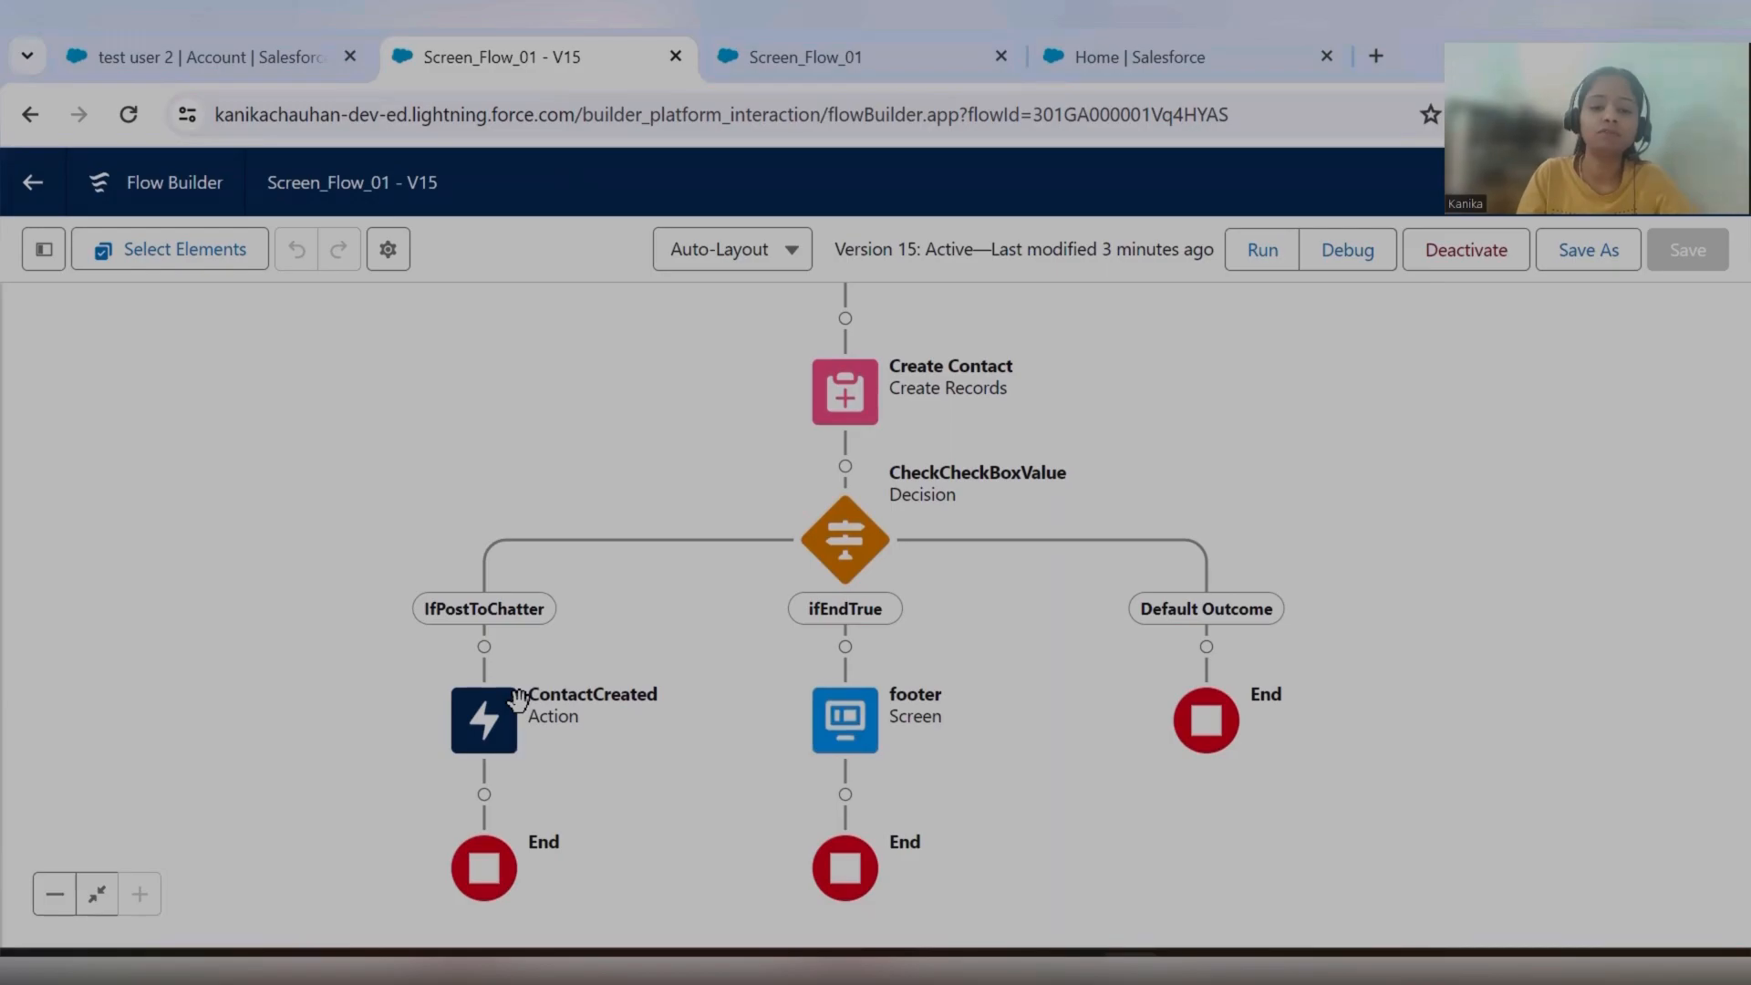
click(866, 545)
click(844, 810)
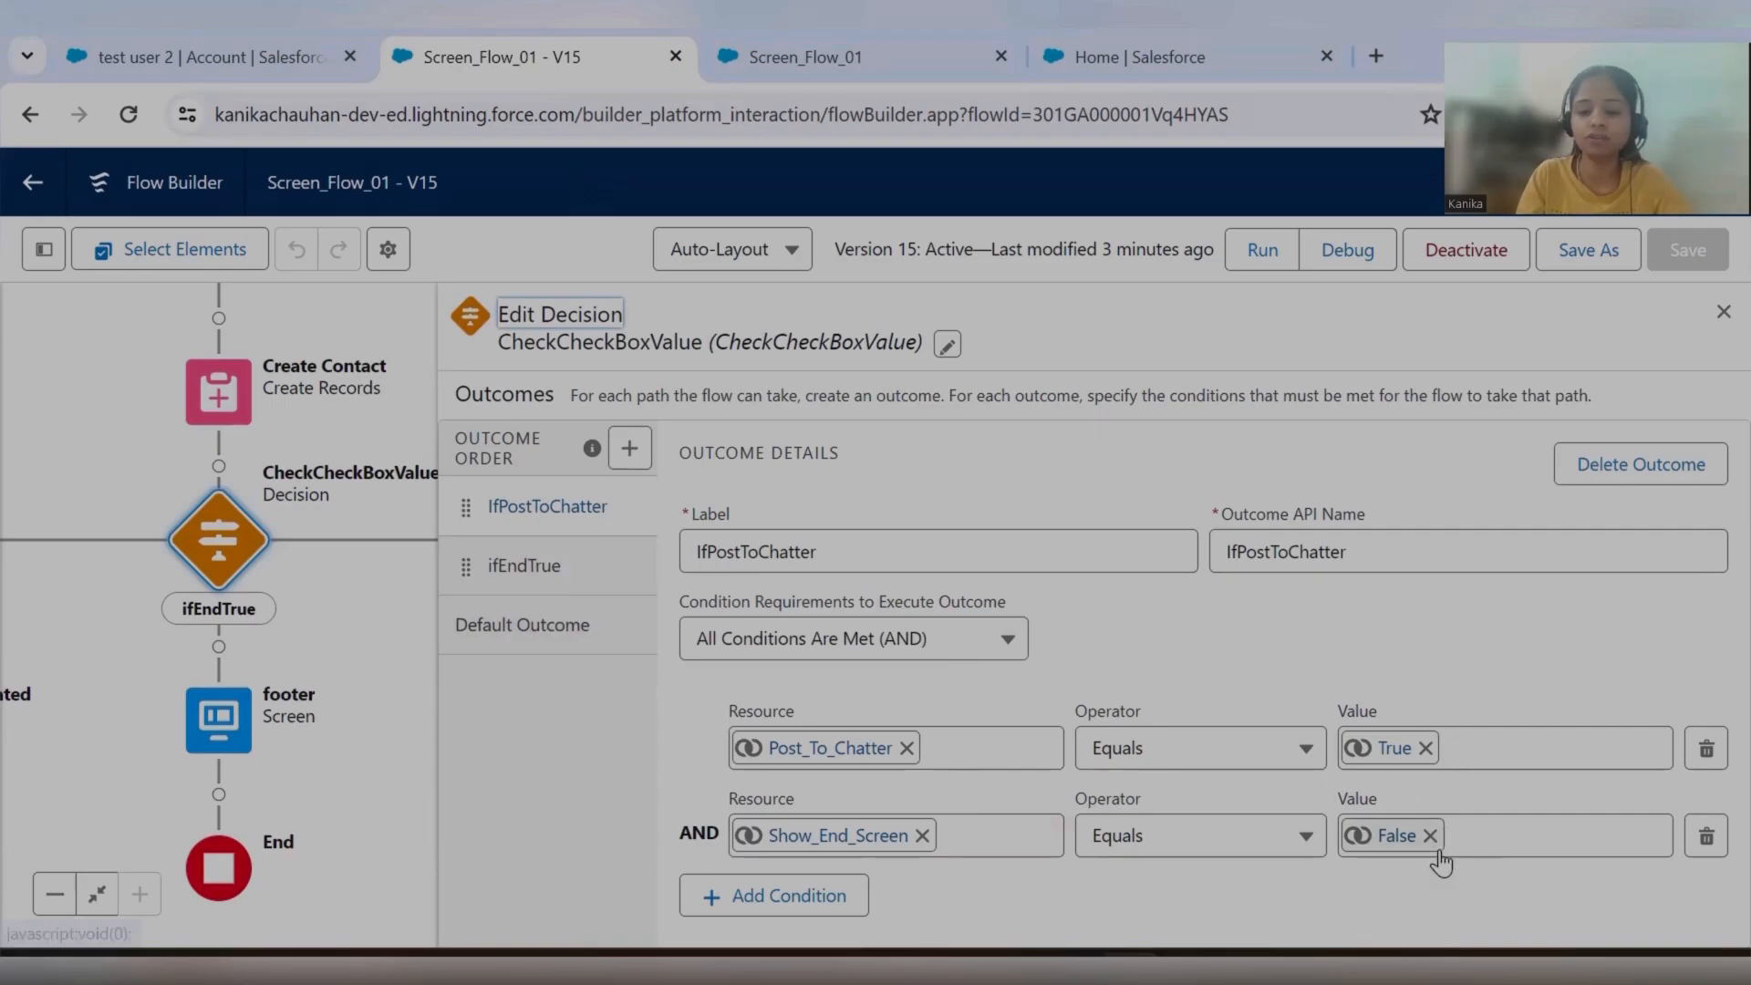
click(577, 562)
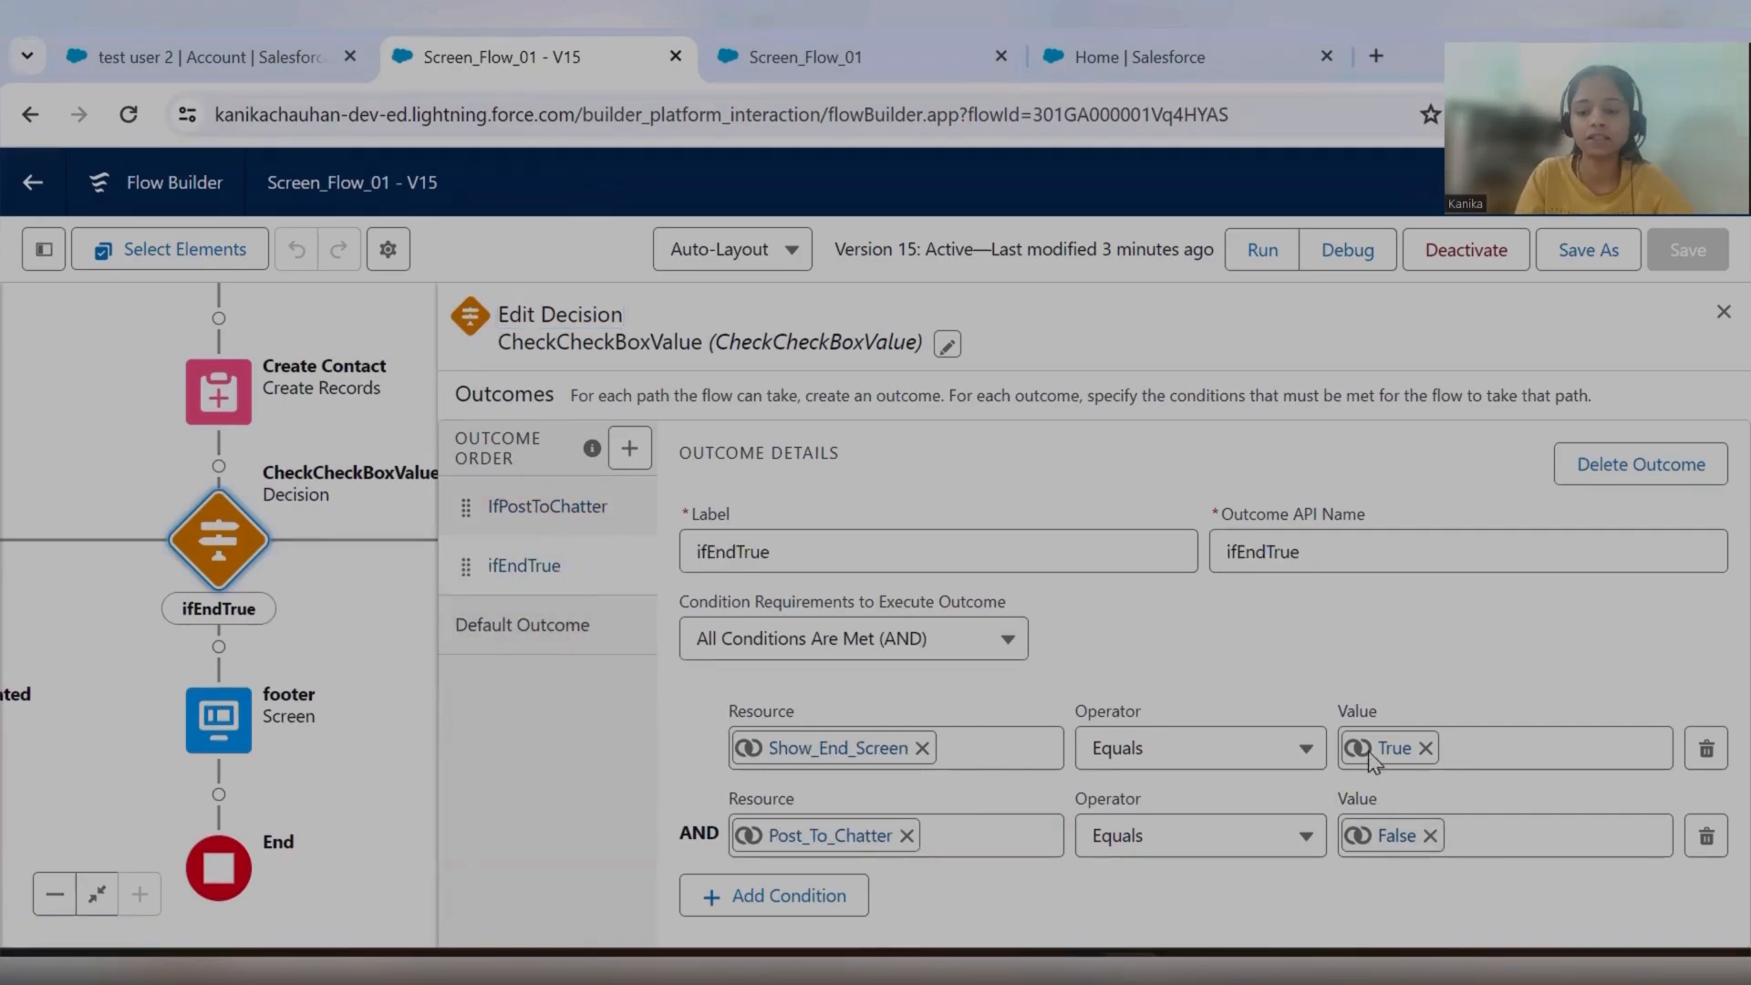
click(1723, 311)
drag(450, 688, 850, 676)
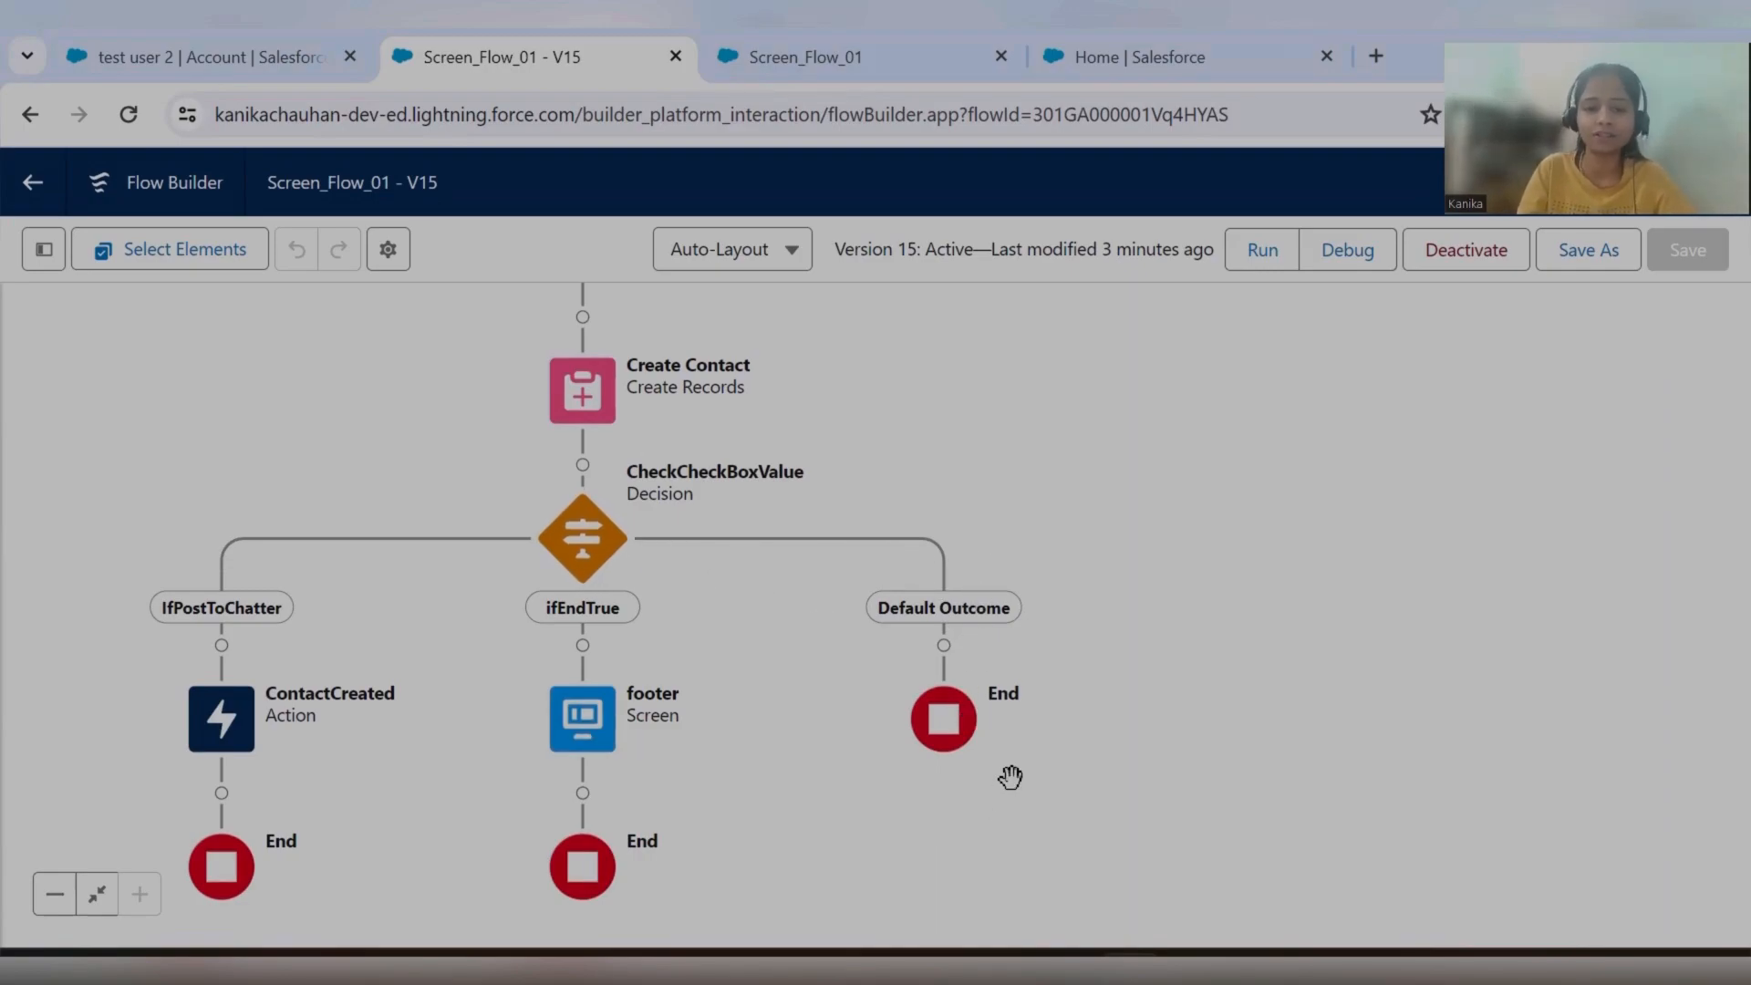
Run the flow's debug session again, entering "tetst" as the name and Phone Inquiry as the Lead Source.
click(859, 57)
click(716, 409)
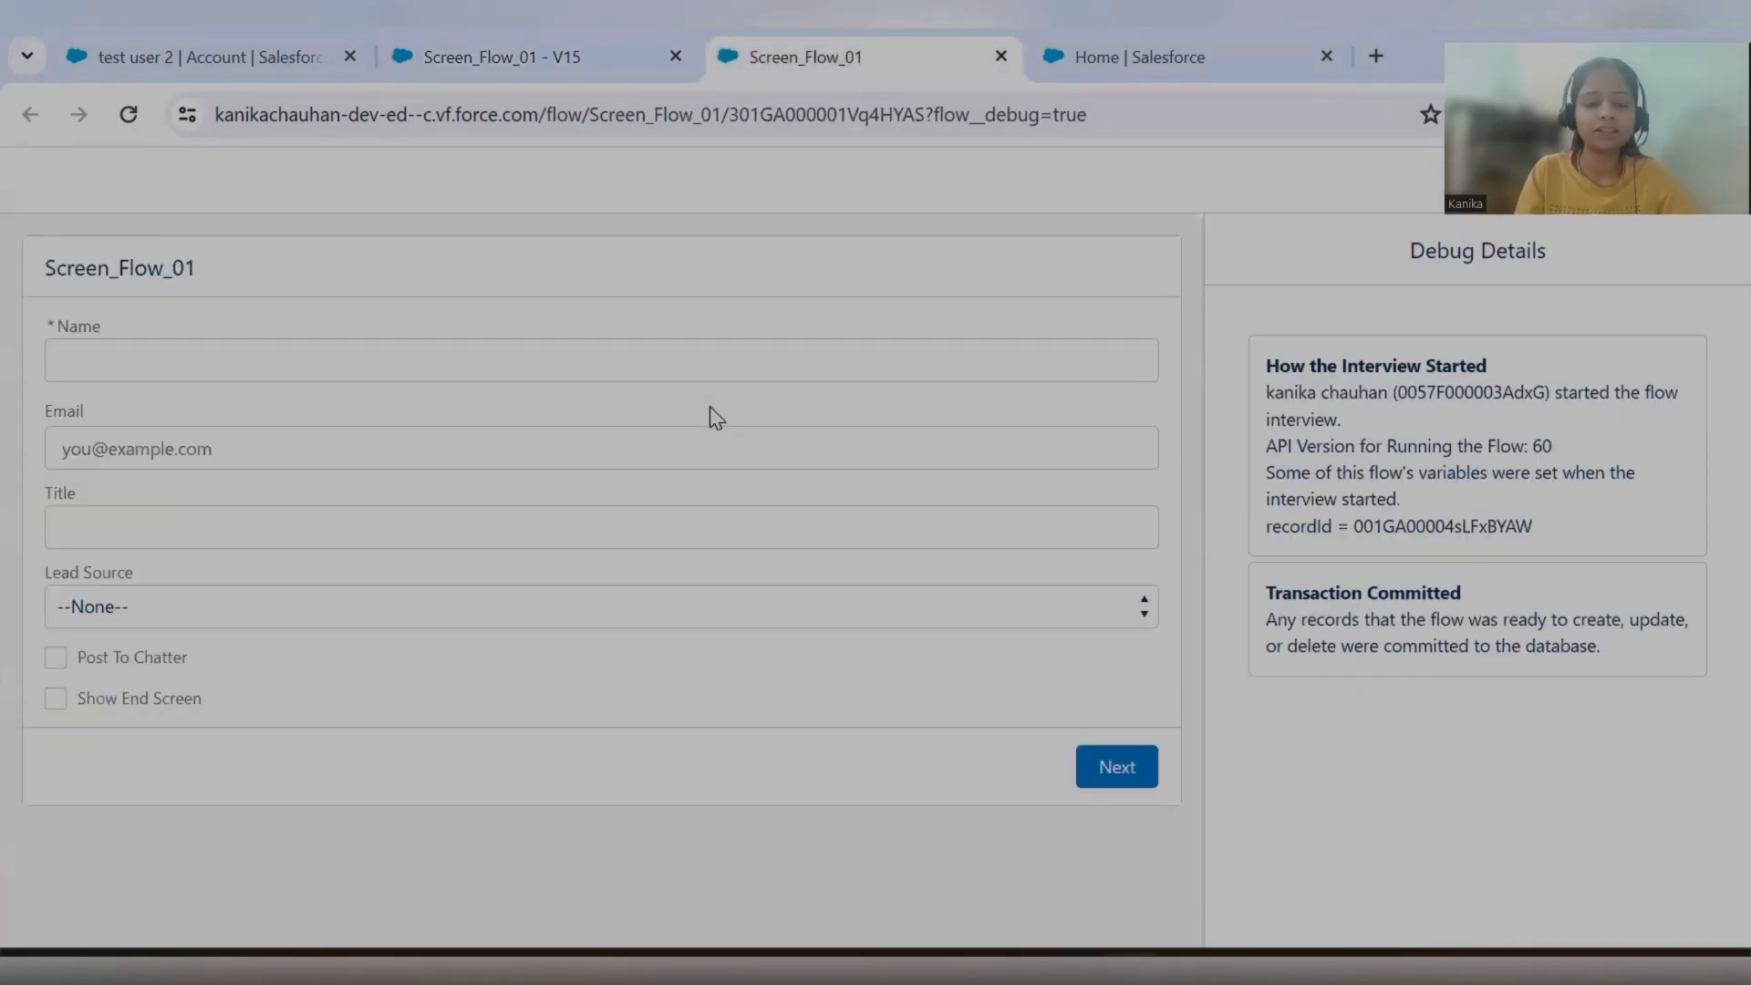
click(166, 364)
text(tetst)
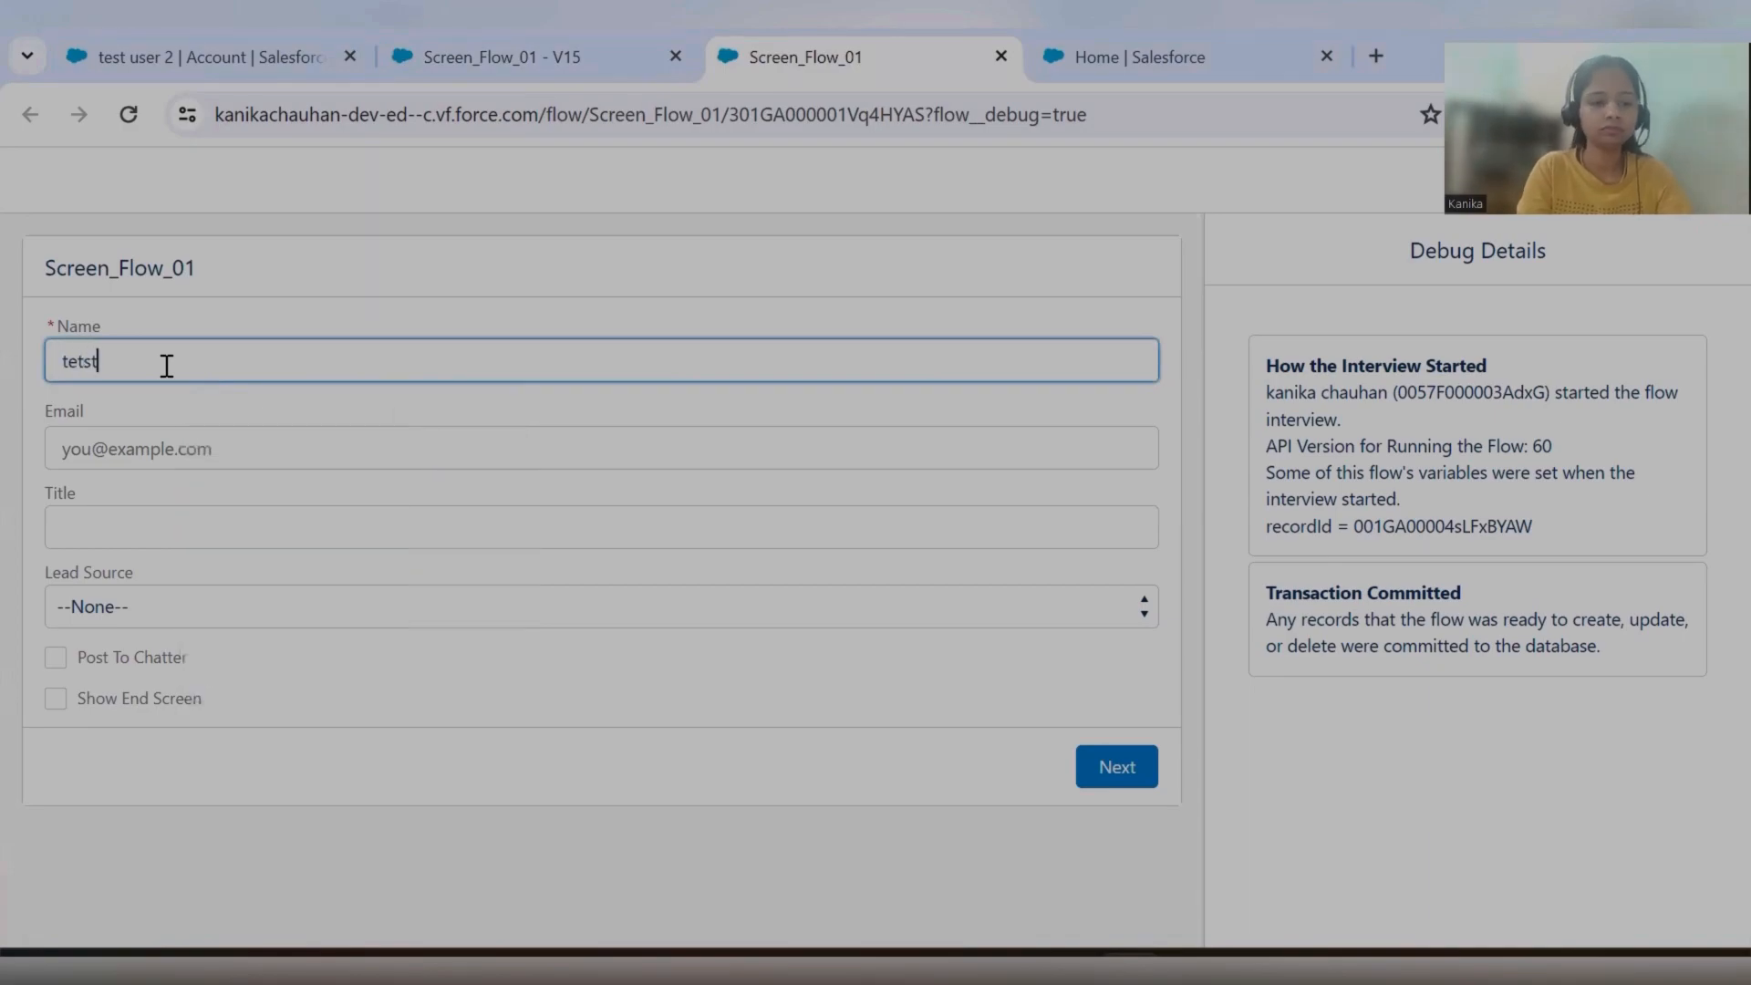
click(140, 605)
click(145, 690)
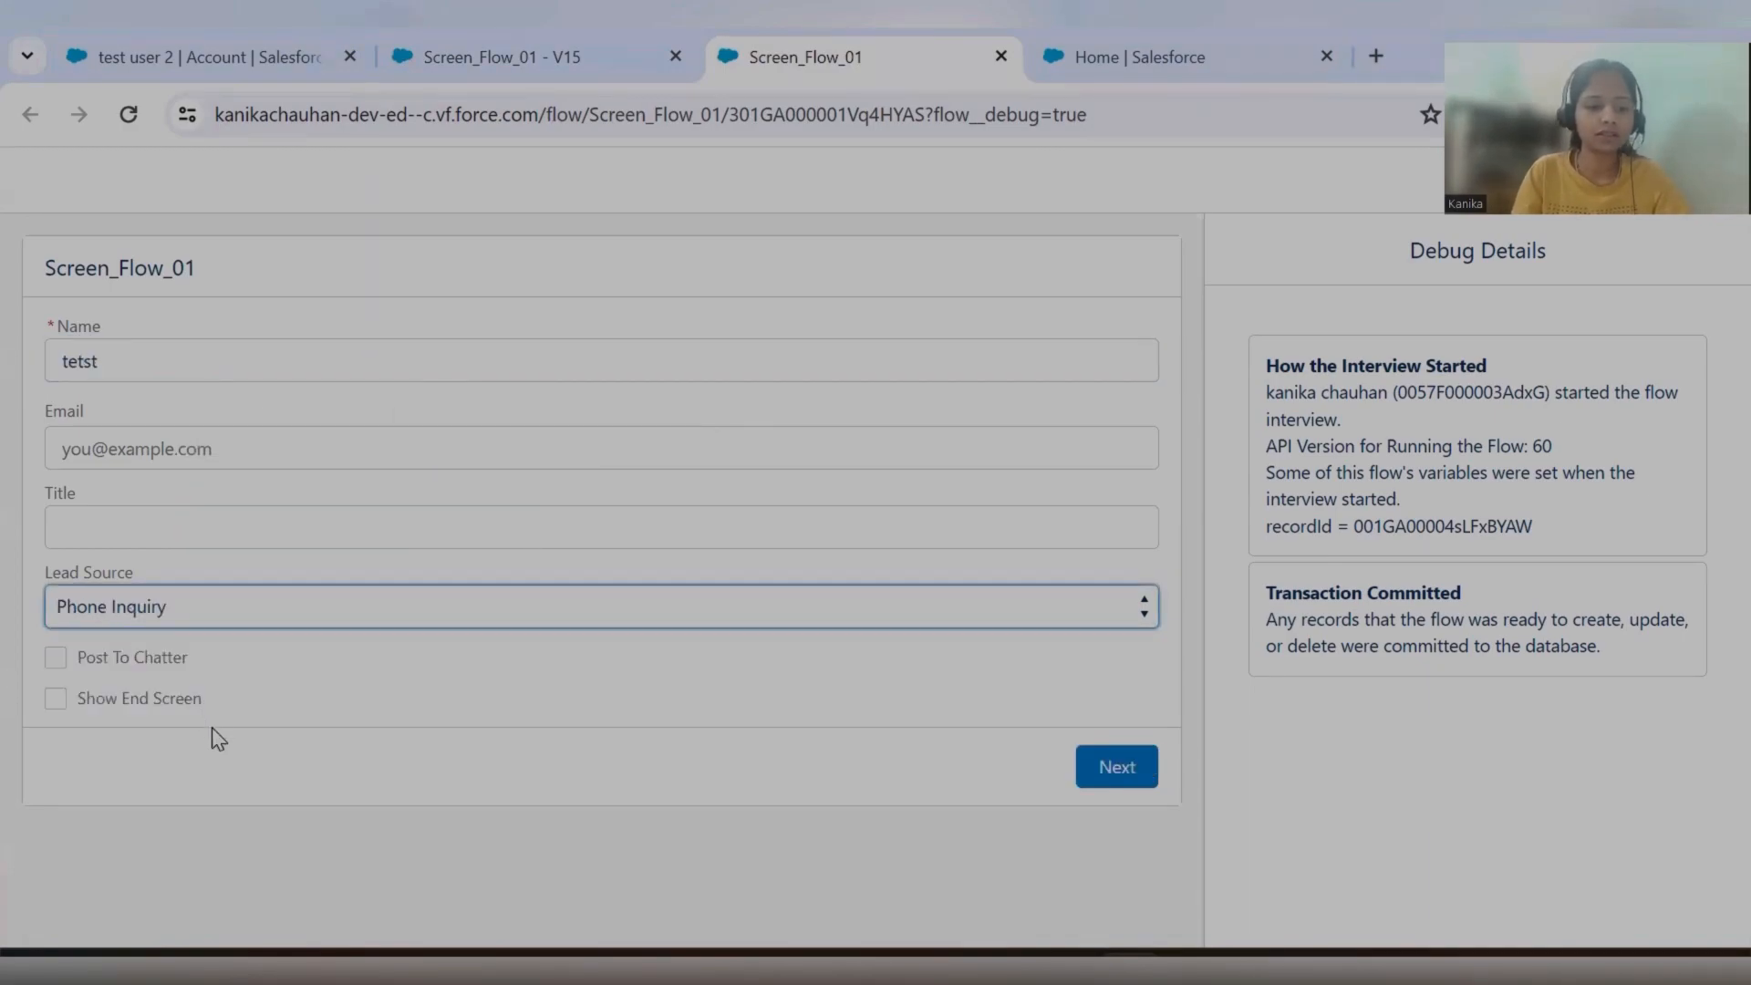
Enable both Post To Chatter and Show End Screen, submit the contact form, and review the resulting debug details.
click(58, 660)
click(63, 699)
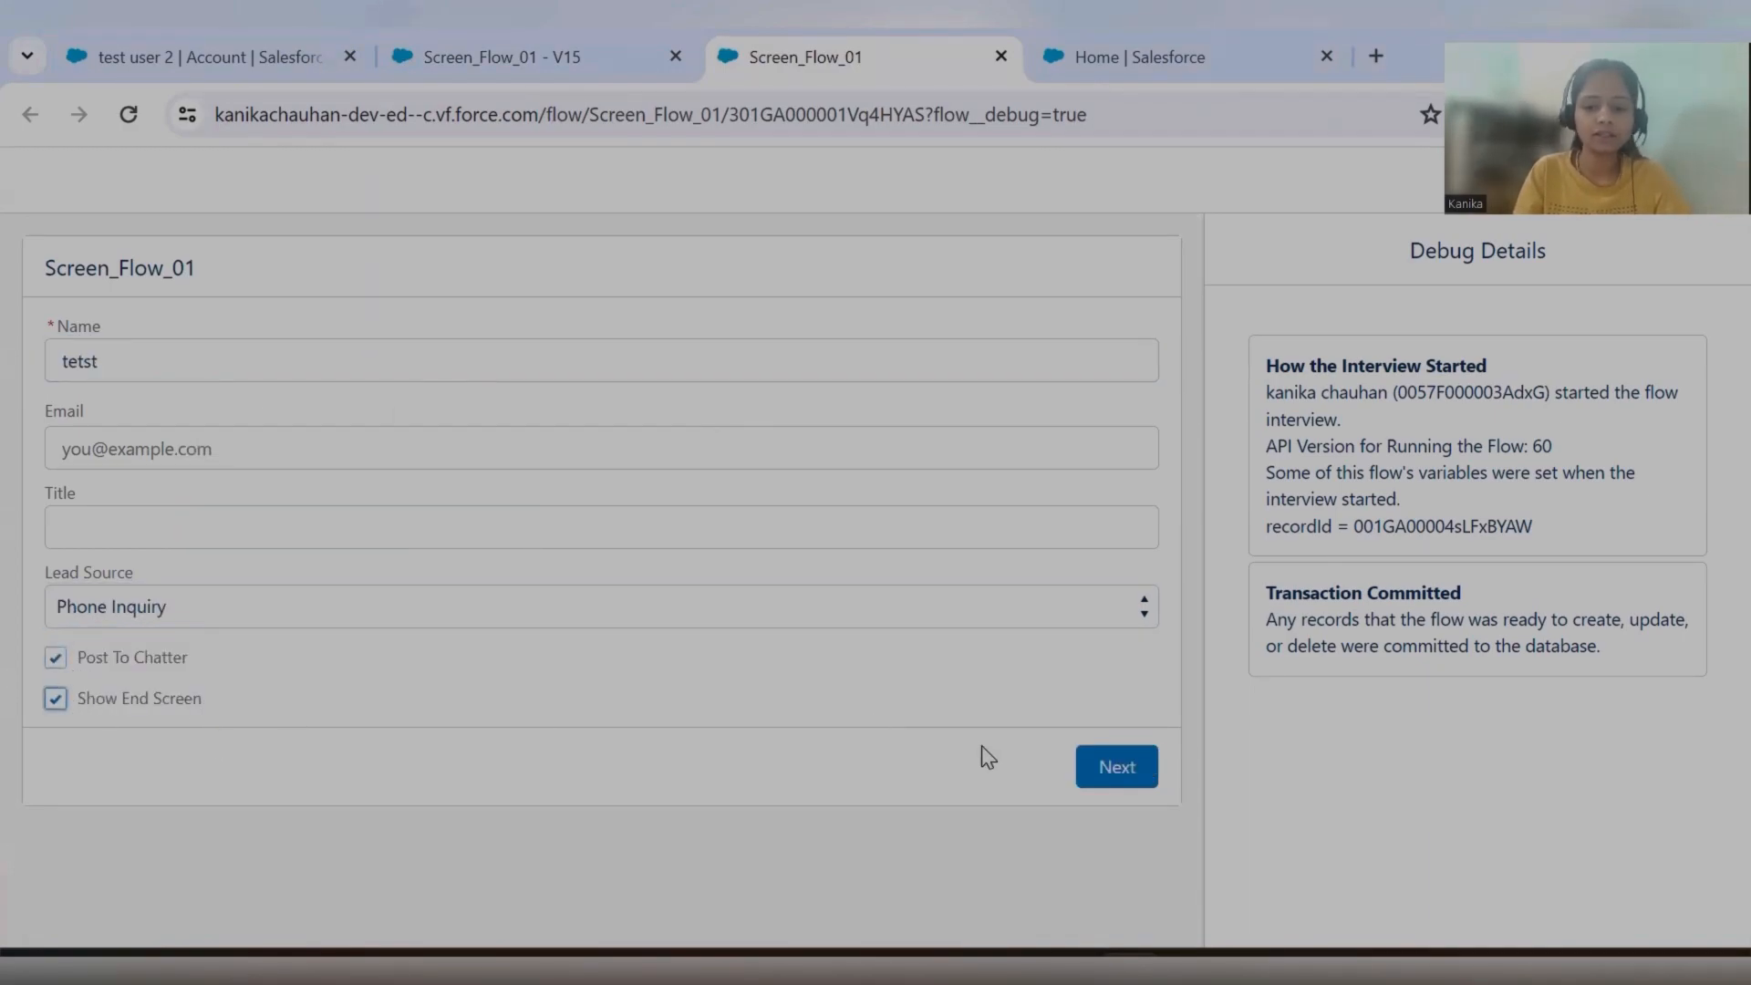
click(1110, 778)
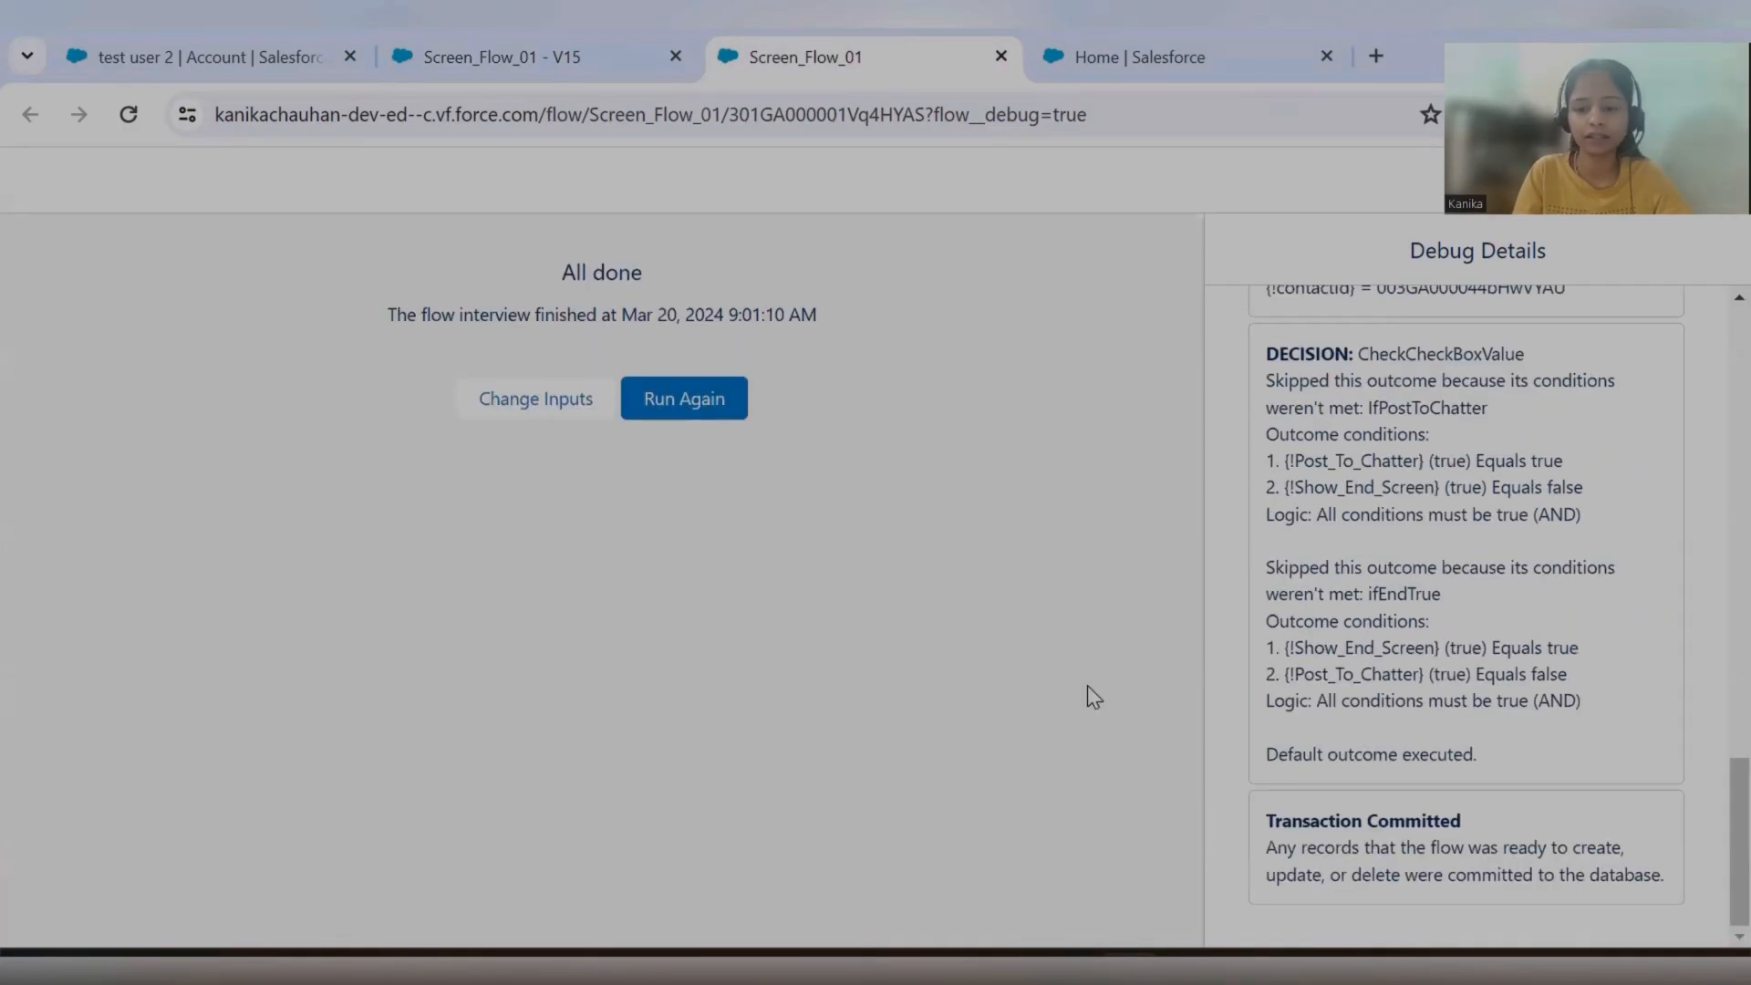
scroll(1478, 685, up, 5)
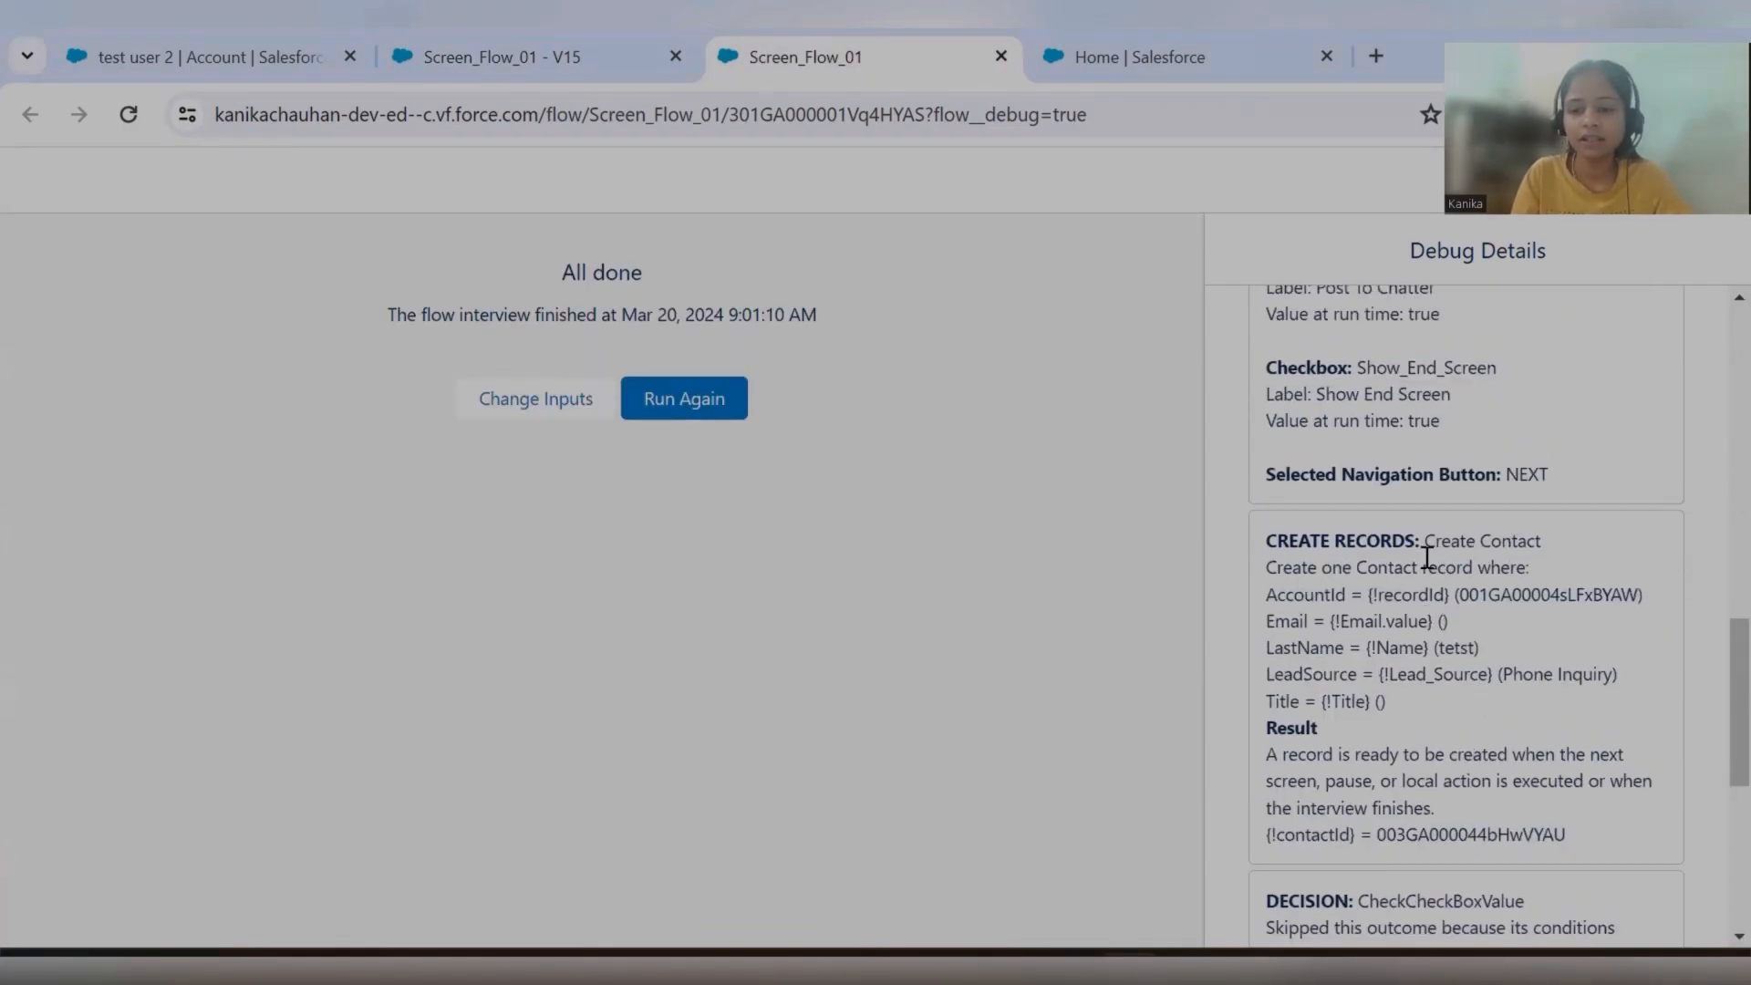
Compare the Create Contact entry in the debug details with the matching element on the flow canvas.
drag(1278, 545, 1420, 543)
click(663, 73)
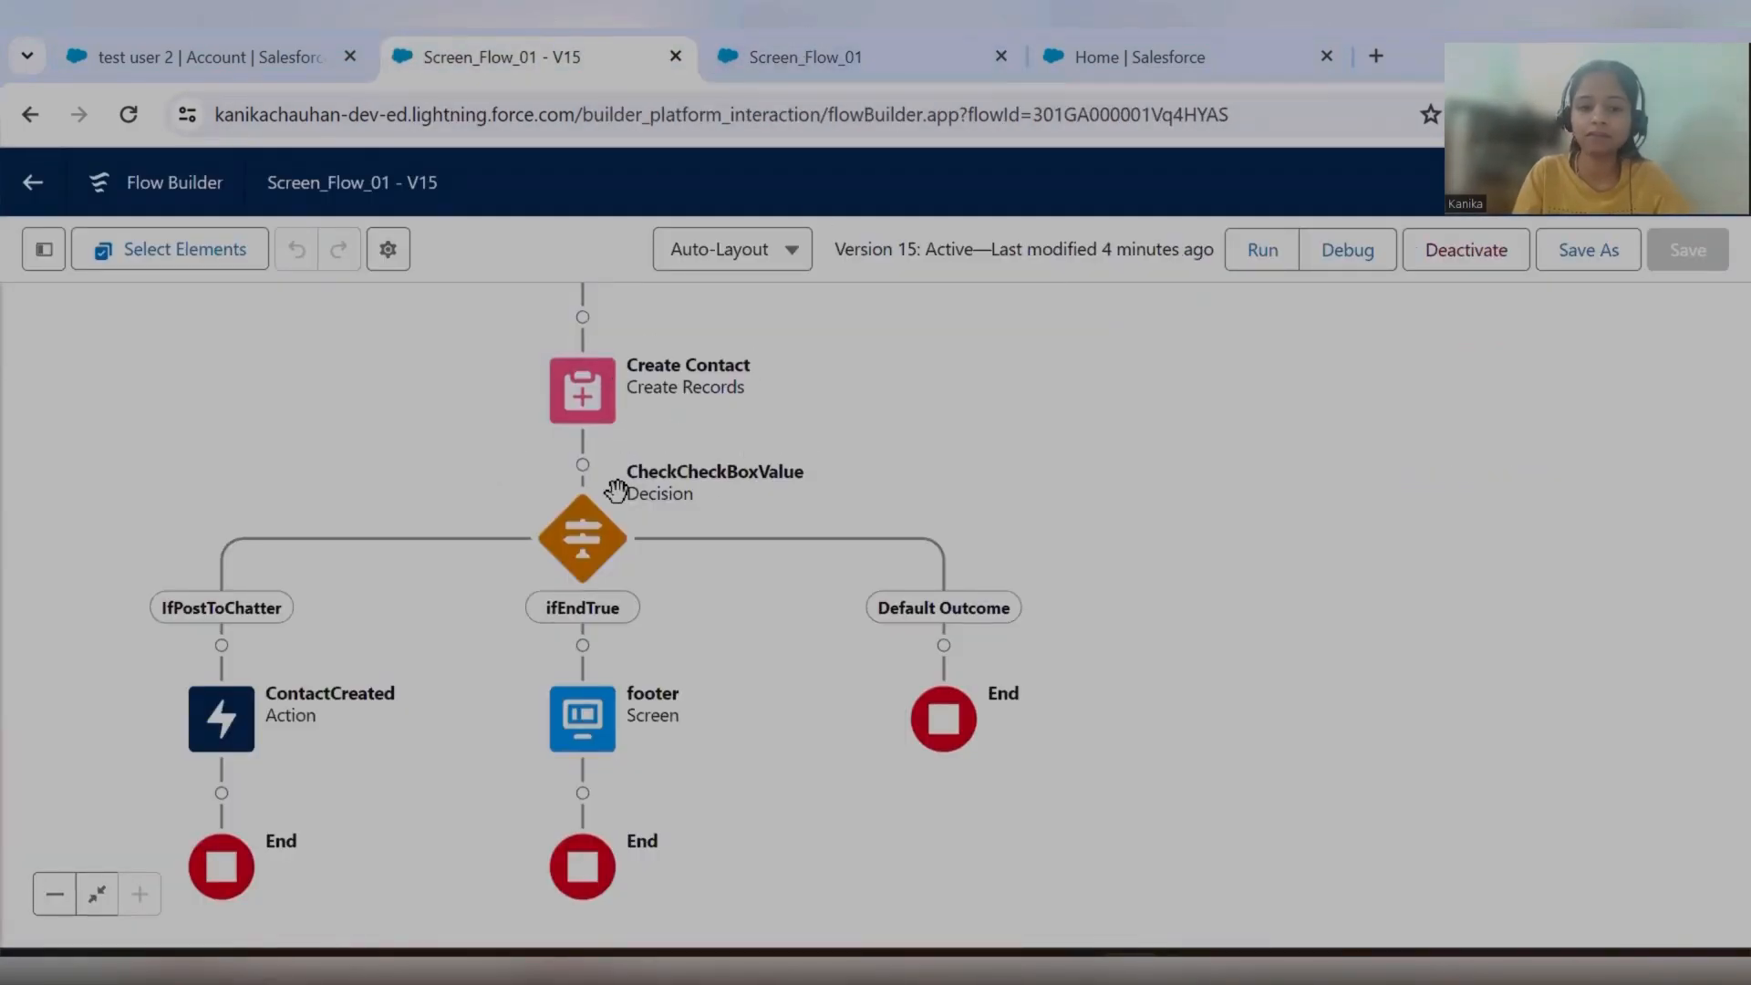
click(843, 67)
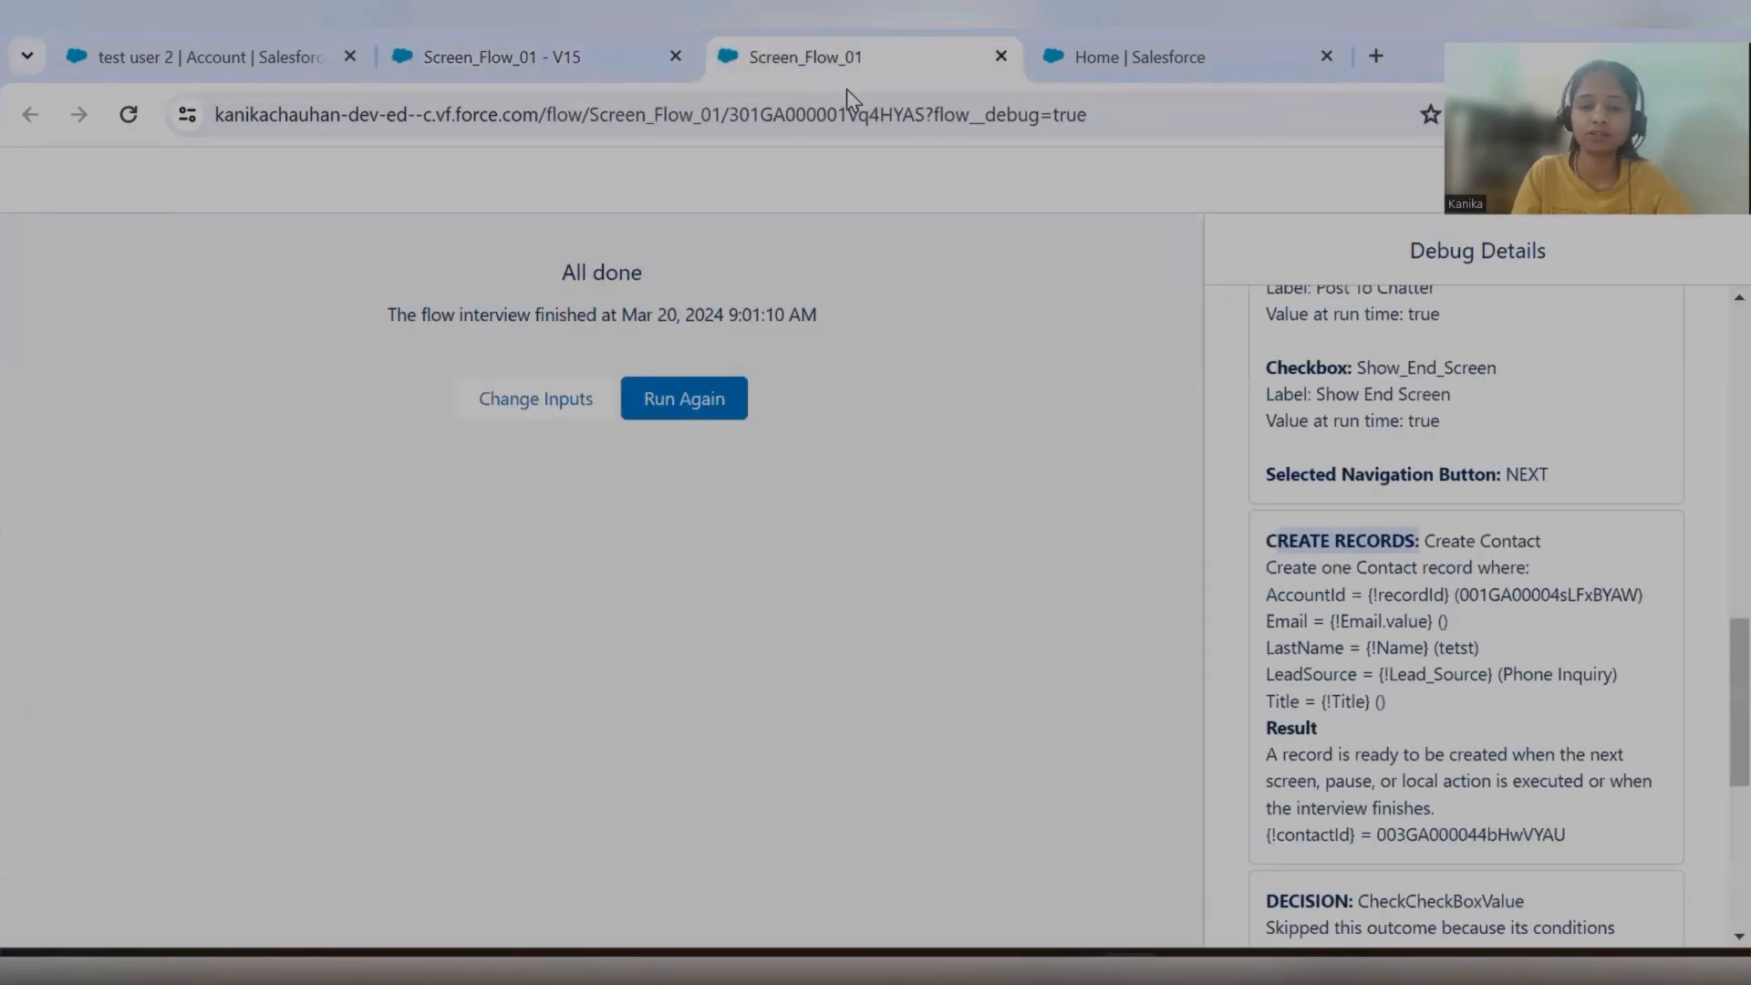
Examine how the debug details evaluate each CheckCheckBoxValue outcome, and compare them with the decision's branches on the flow canvas.
scroll(1372, 598, down, 3)
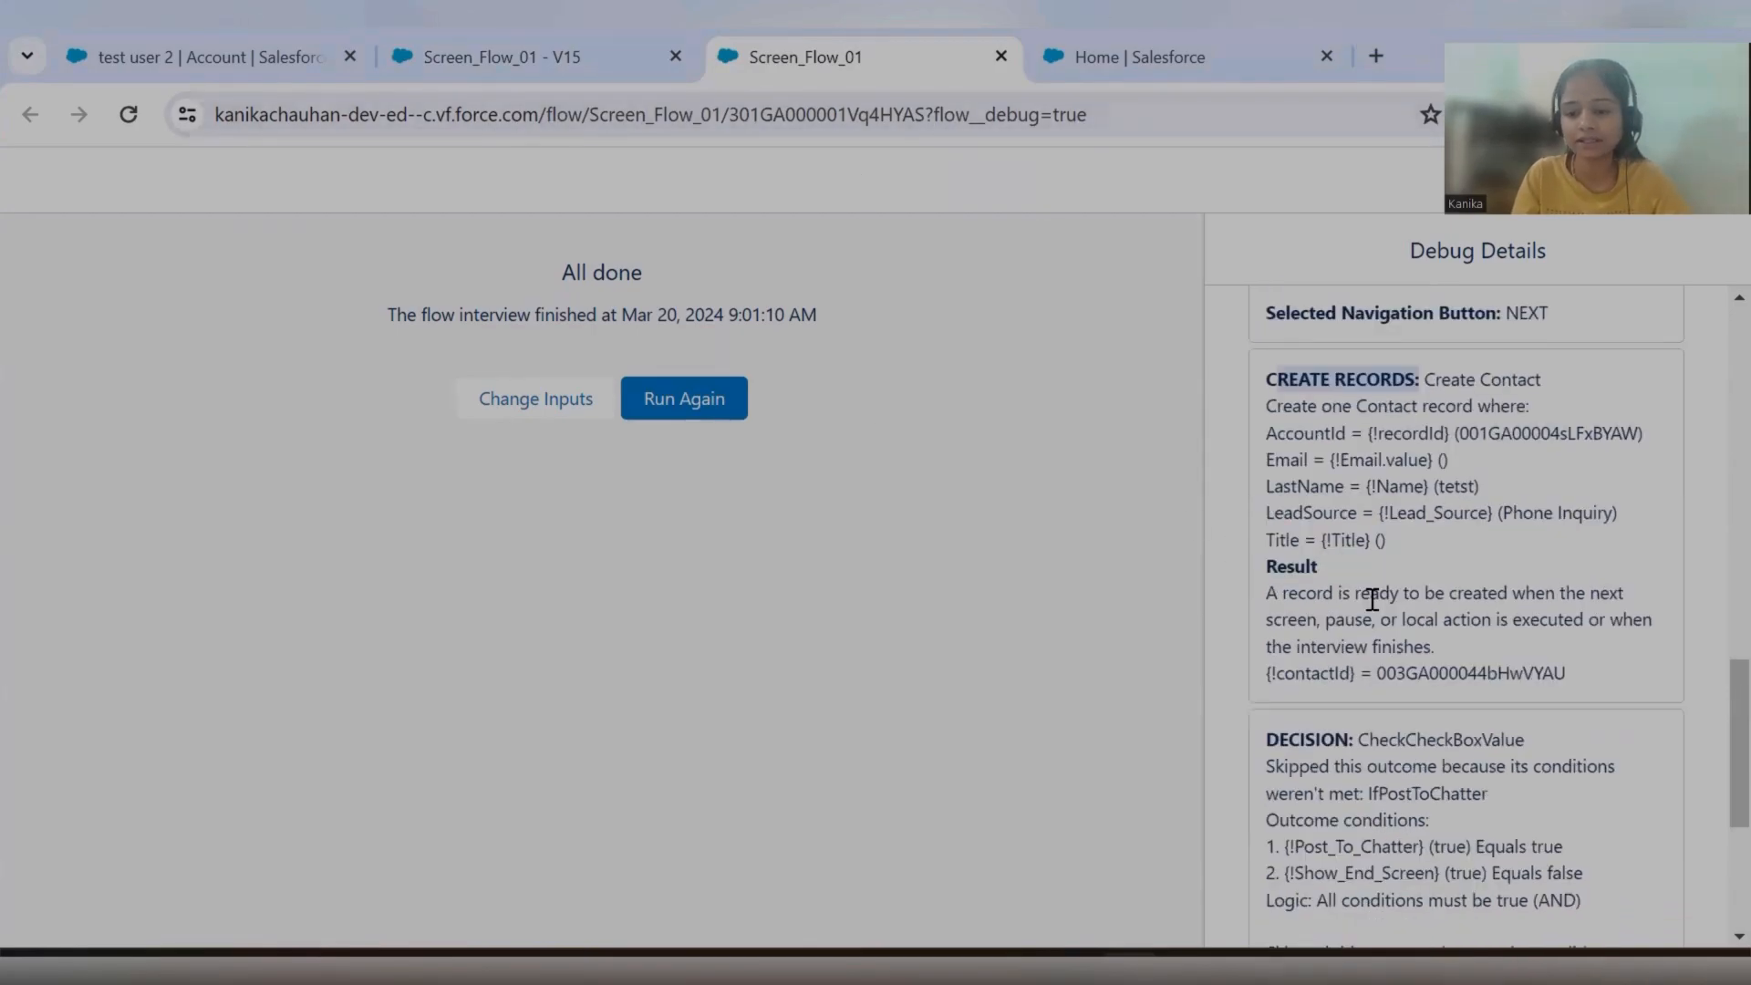
scroll(1443, 634, down, 2)
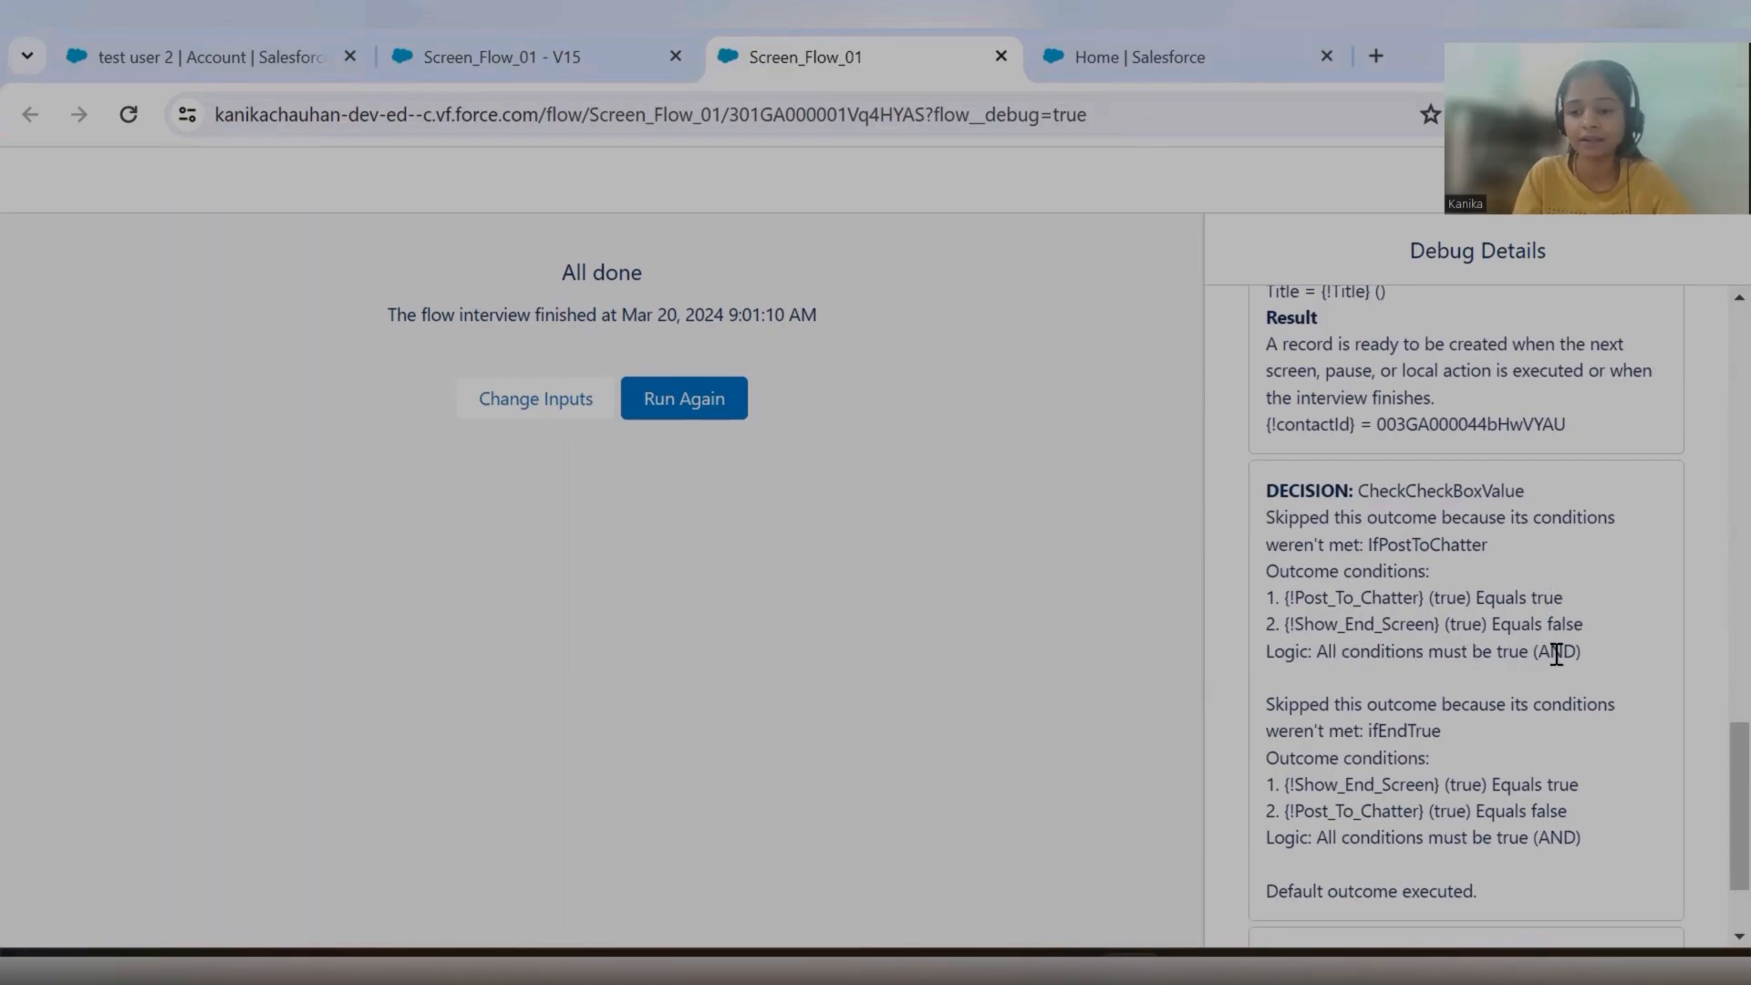
drag(1277, 698, 1389, 697)
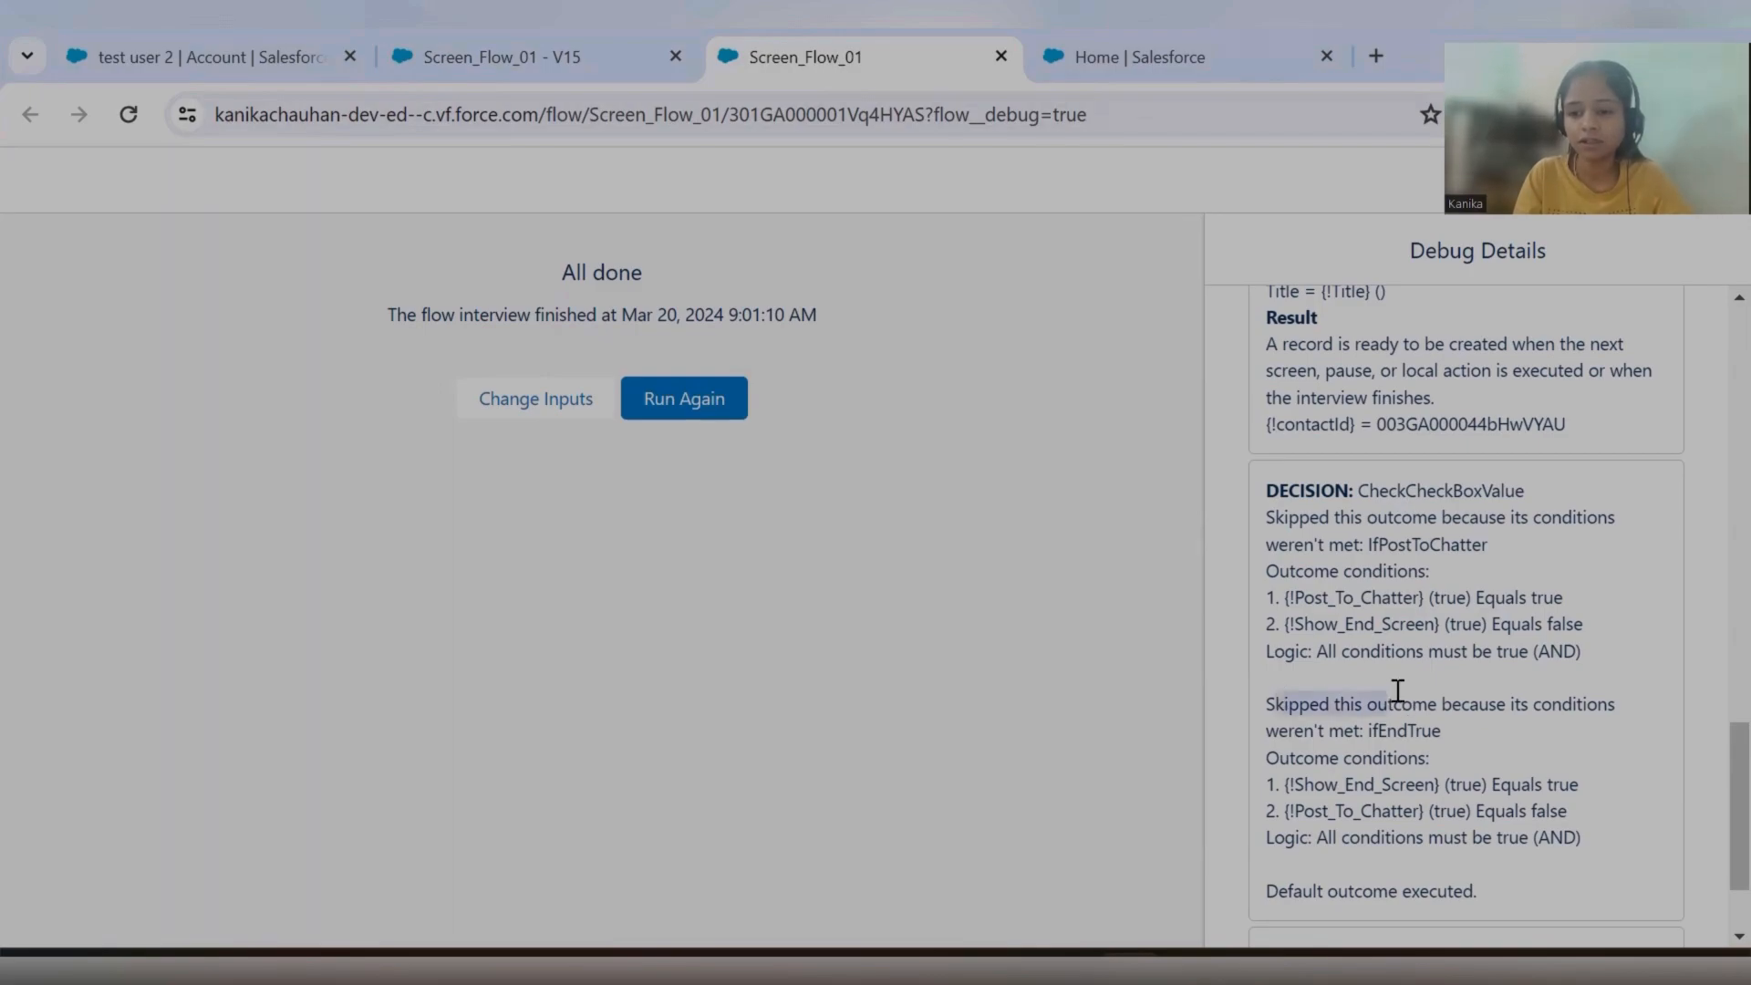
drag(1280, 517, 1345, 517)
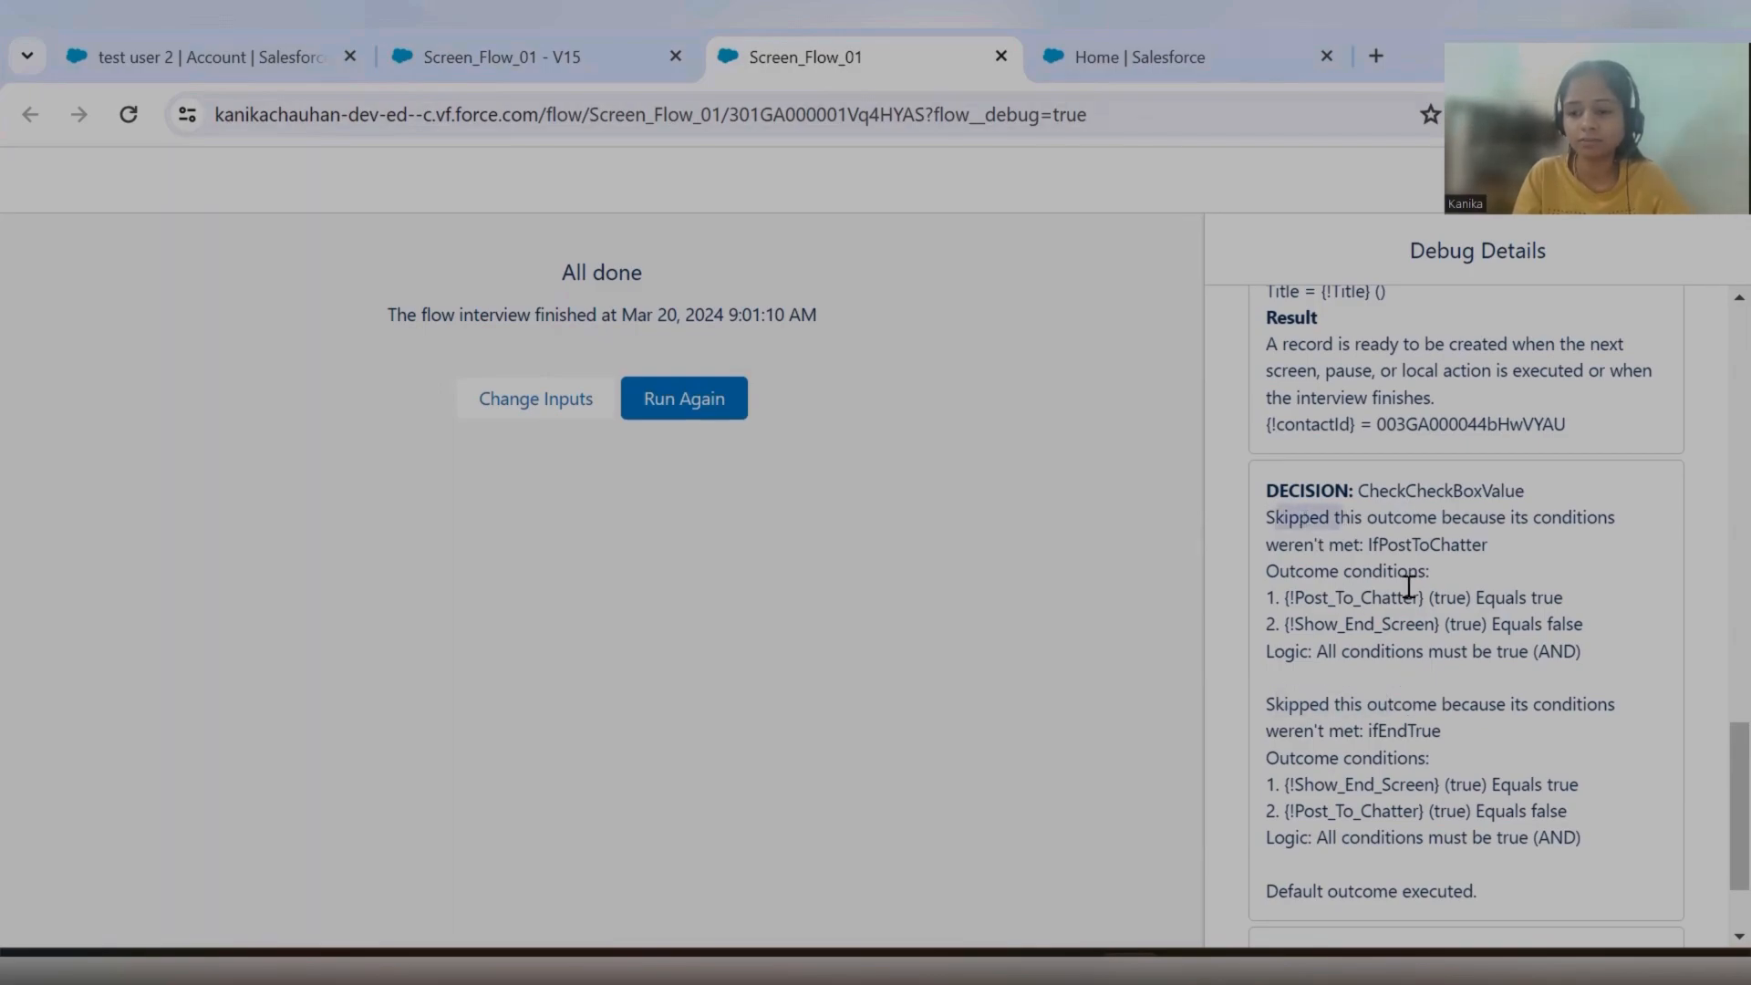
drag(1275, 703, 1358, 703)
scroll(1427, 684, down, 1)
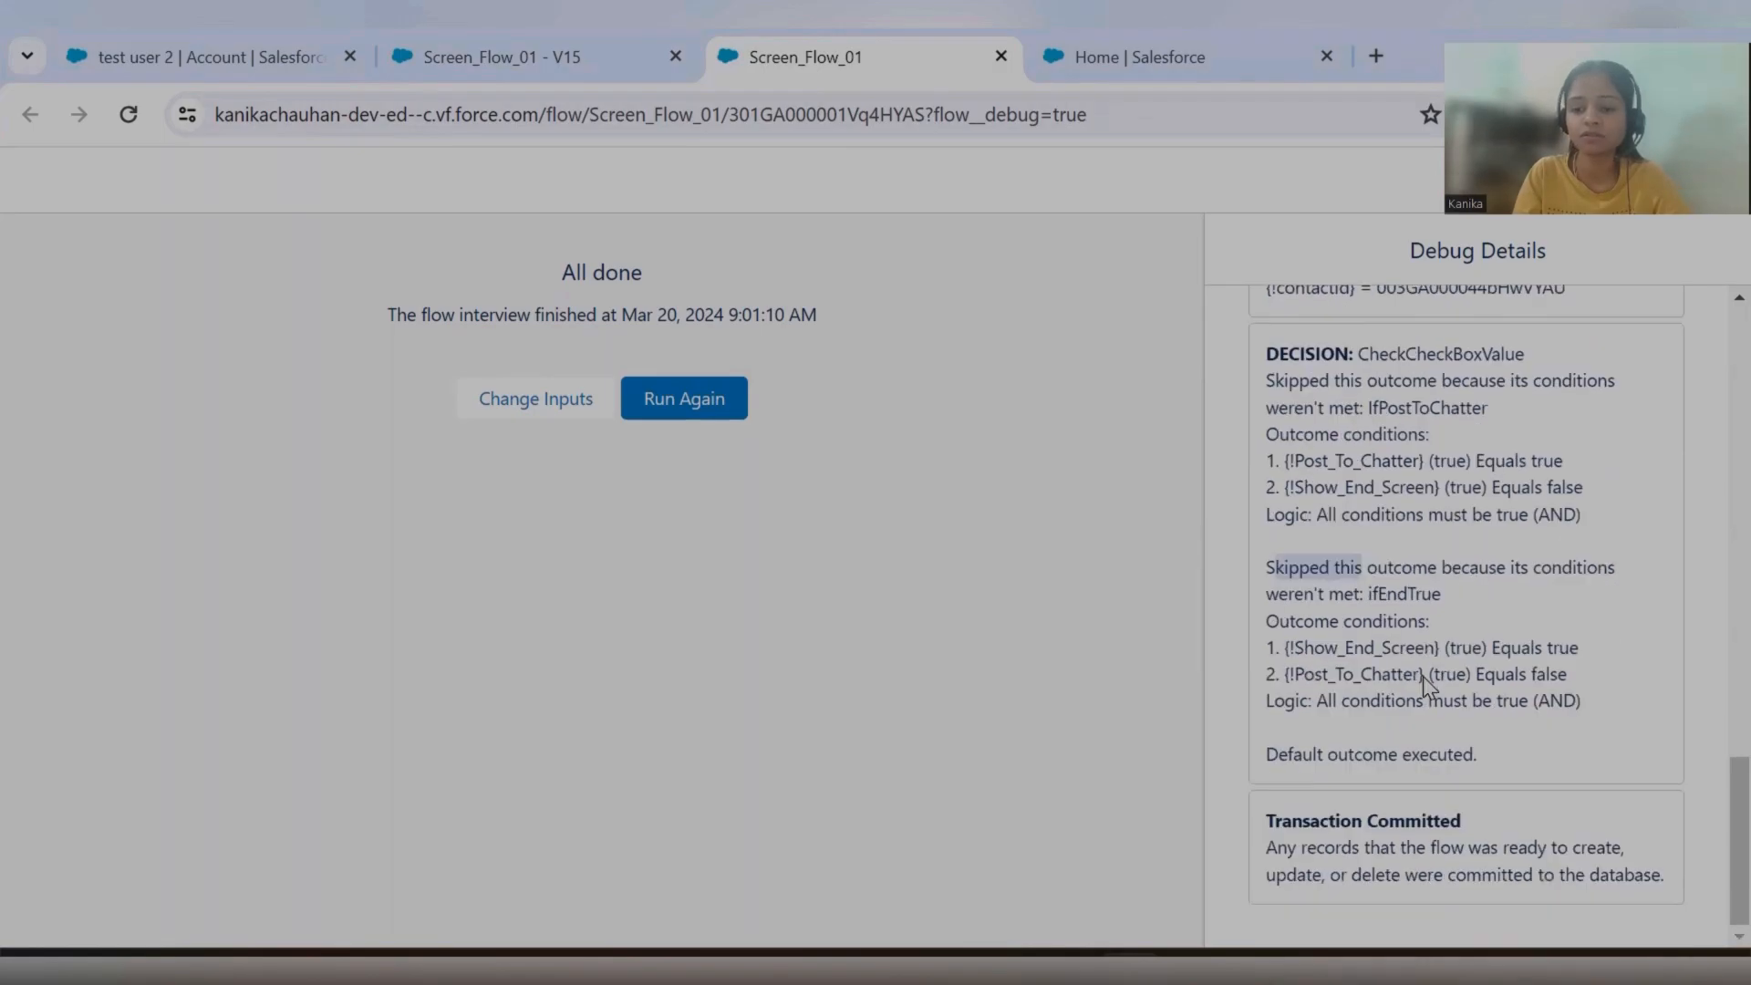
click(1270, 756)
drag(1270, 755, 1394, 742)
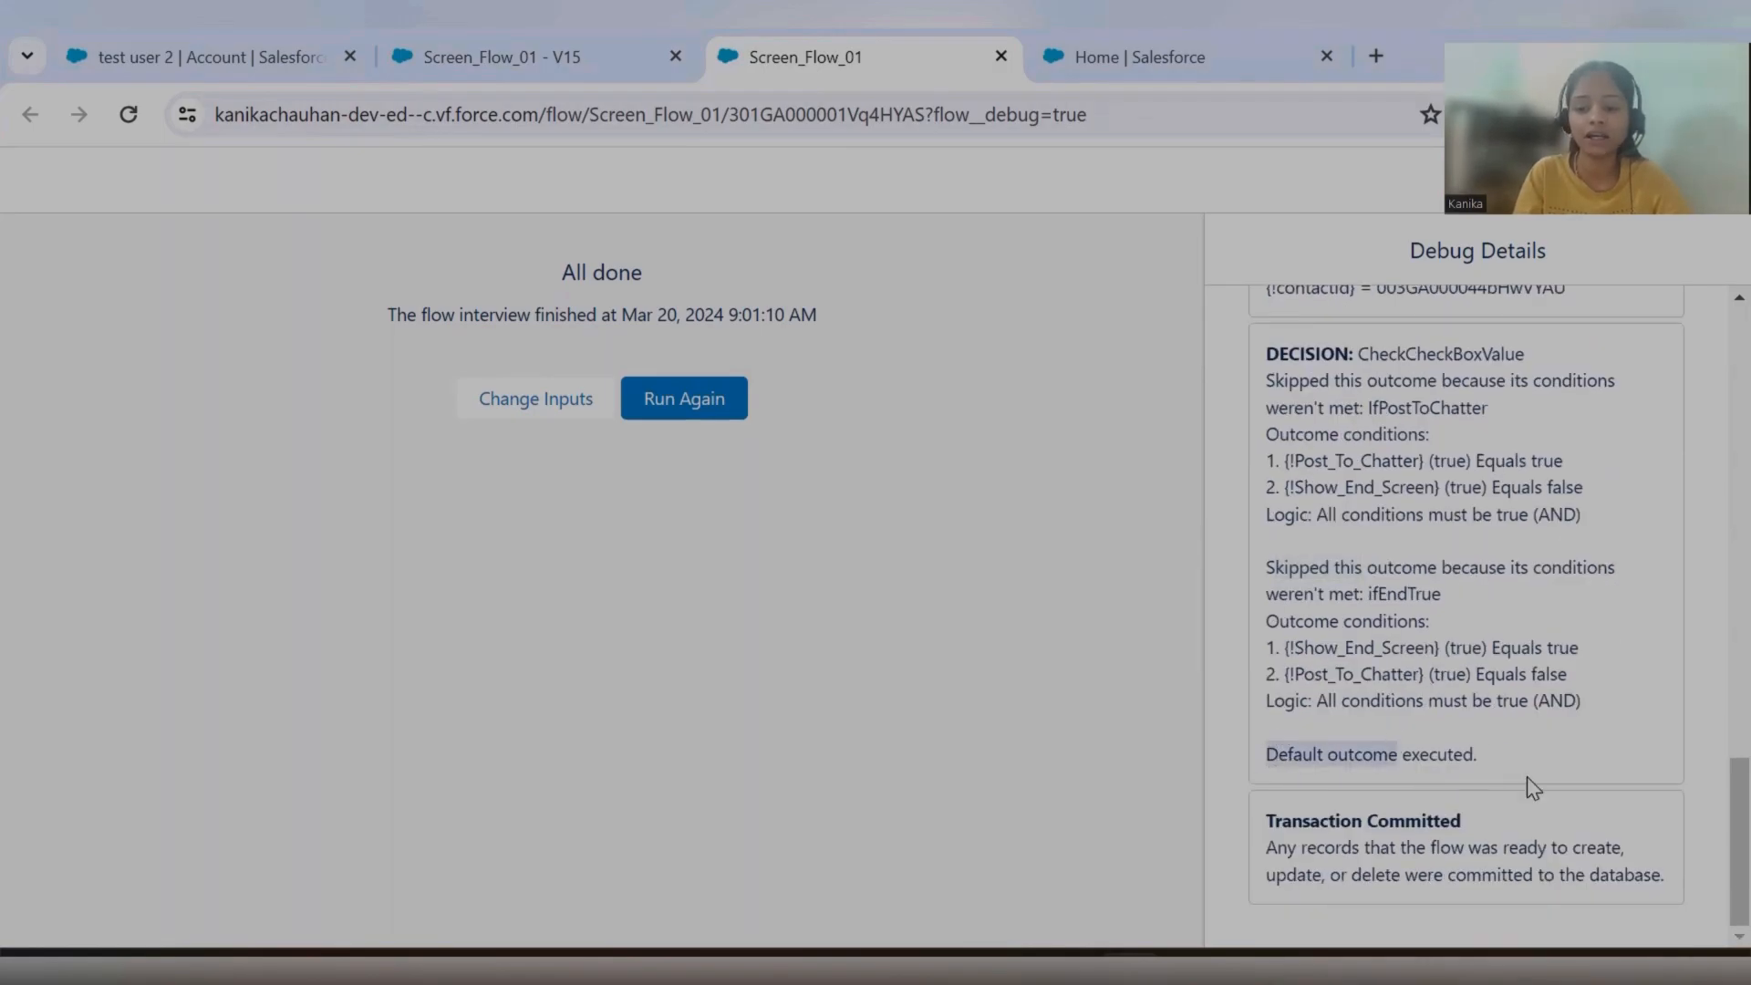
click(524, 59)
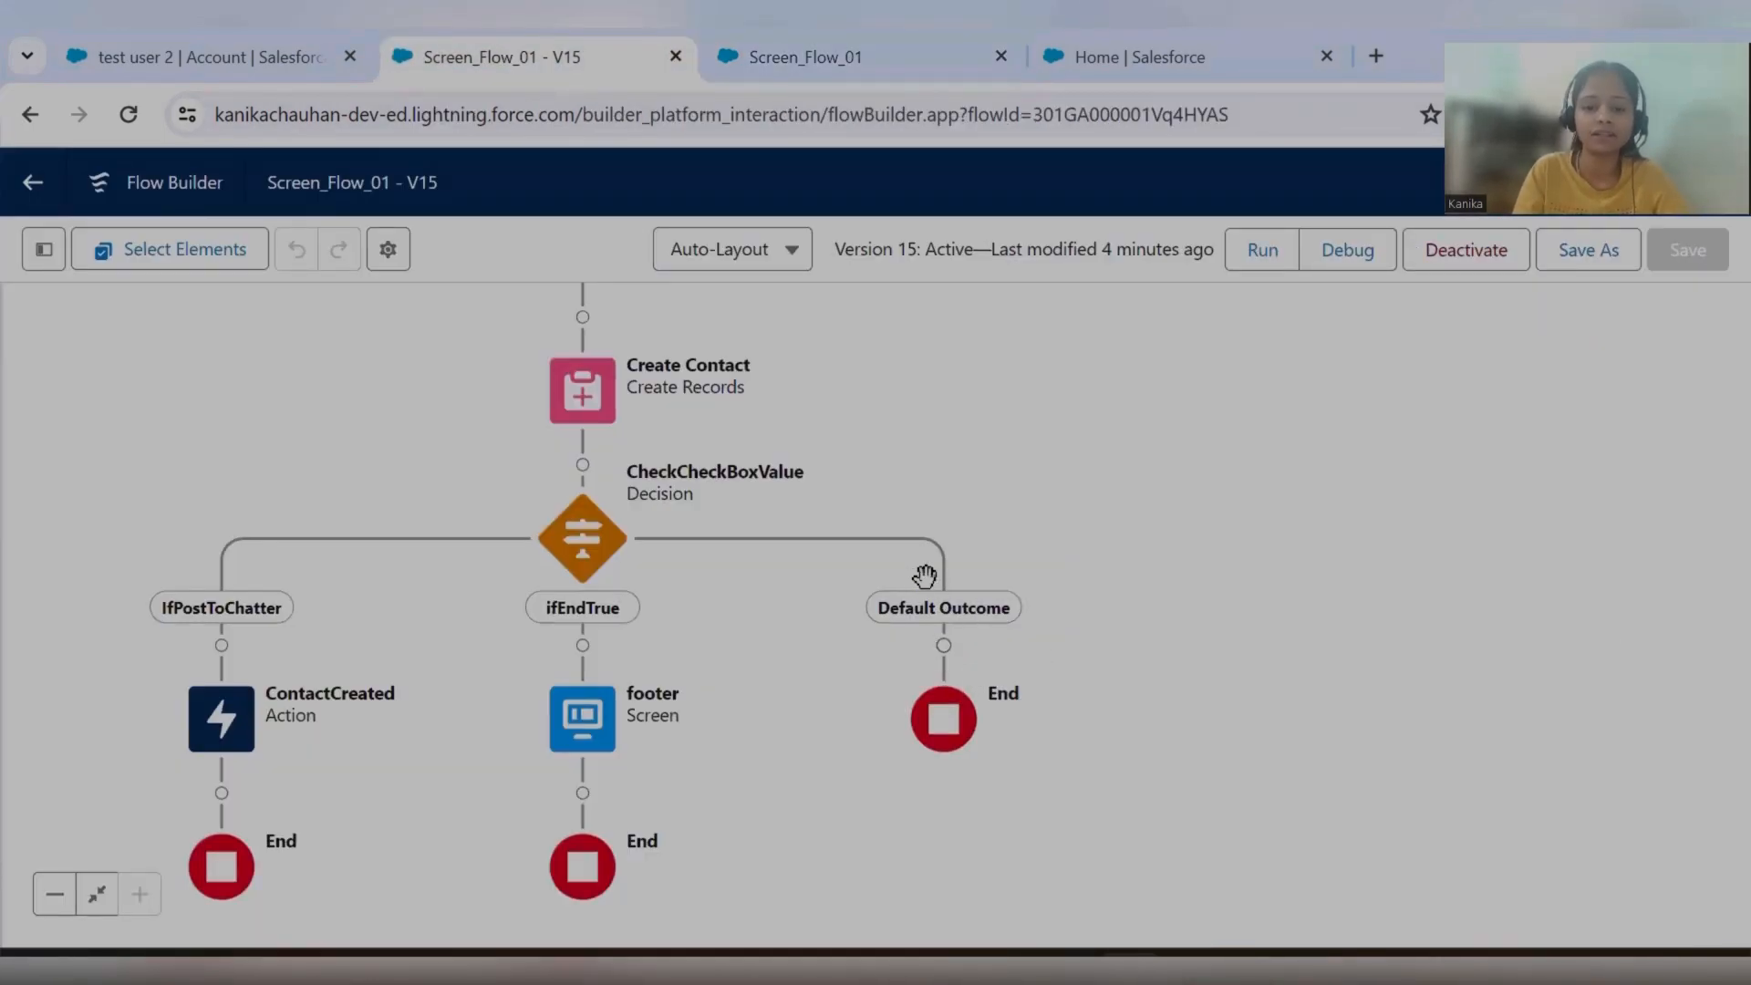
drag(778, 618, 951, 622)
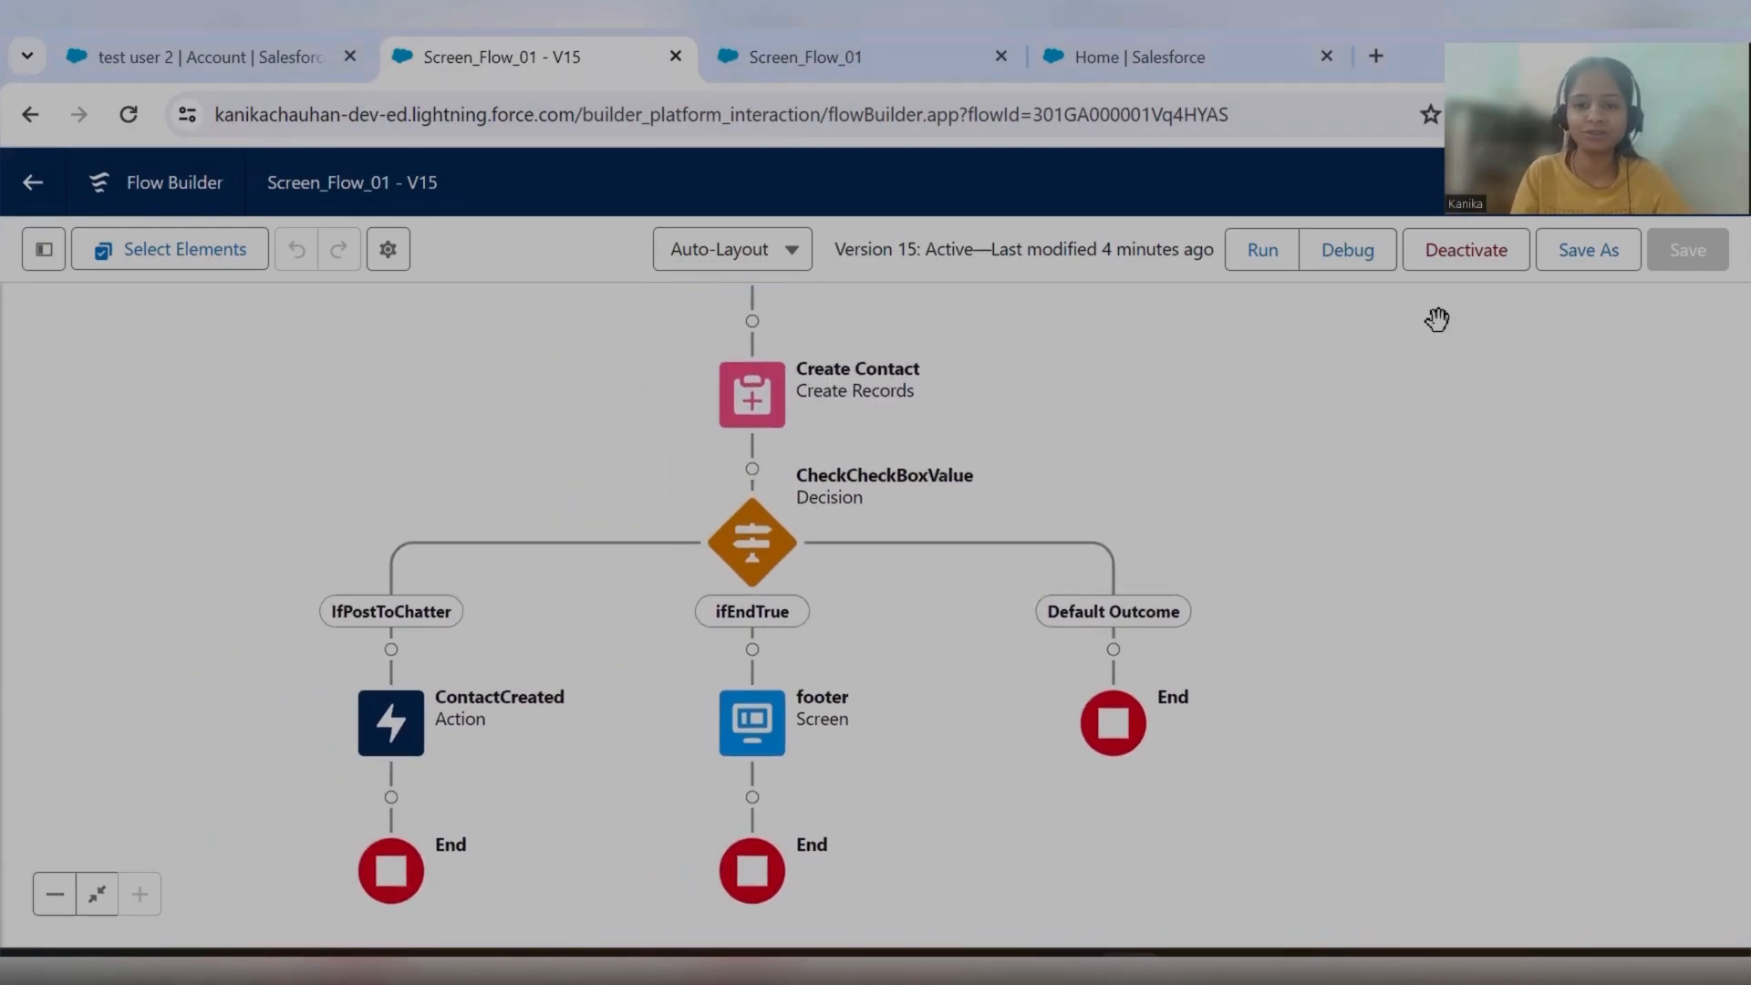